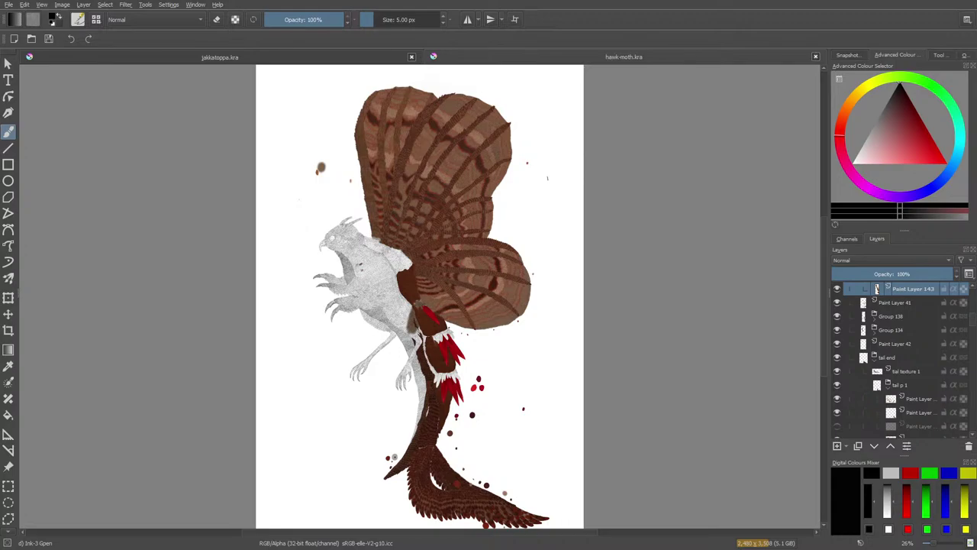
# - Examine the whole creature and the brown fur below the red tail feathers up close, comparing it with Paint Layer 143 hidden and shown
pyautogui.press('+')
pyautogui.press('+')
pyautogui.press('+')
pyautogui.press('+')
pyautogui.press('-')
pyautogui.press('-')
pyautogui.press('-')
pyautogui.press('-')
pyautogui.press('-')
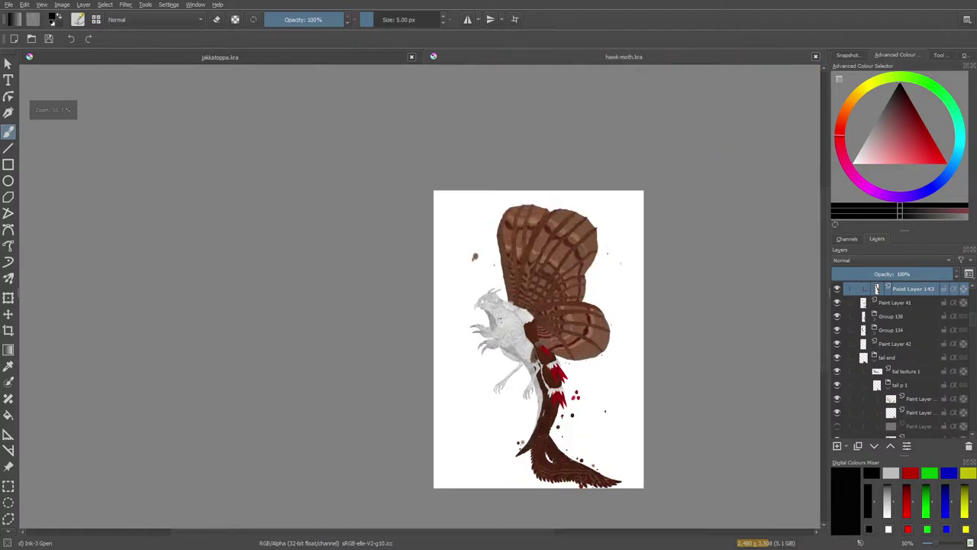
pyautogui.press('+')
pyautogui.press('+')
pyautogui.press('+')
pyautogui.press('+')
pyautogui.press('+')
pyautogui.press('-')
pyautogui.press('-')
pyautogui.press('-')
pyautogui.press('-')
pyautogui.press('+')
pyautogui.press('+')
pyautogui.press('+')
pyautogui.press('+')
pyautogui.press('+')
pyautogui.press('+')
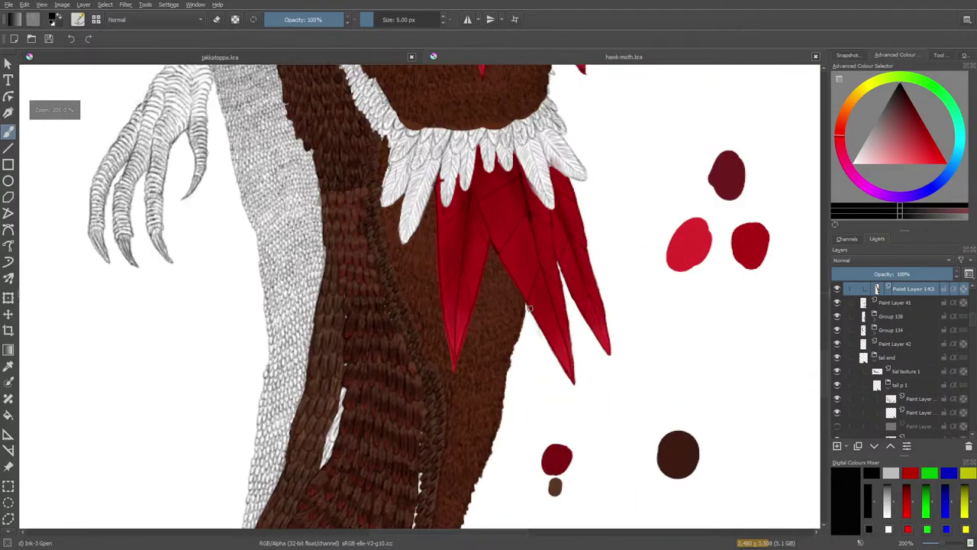
pyautogui.scroll(-1, 528, 309)
pyautogui.scroll(2, 456, 428)
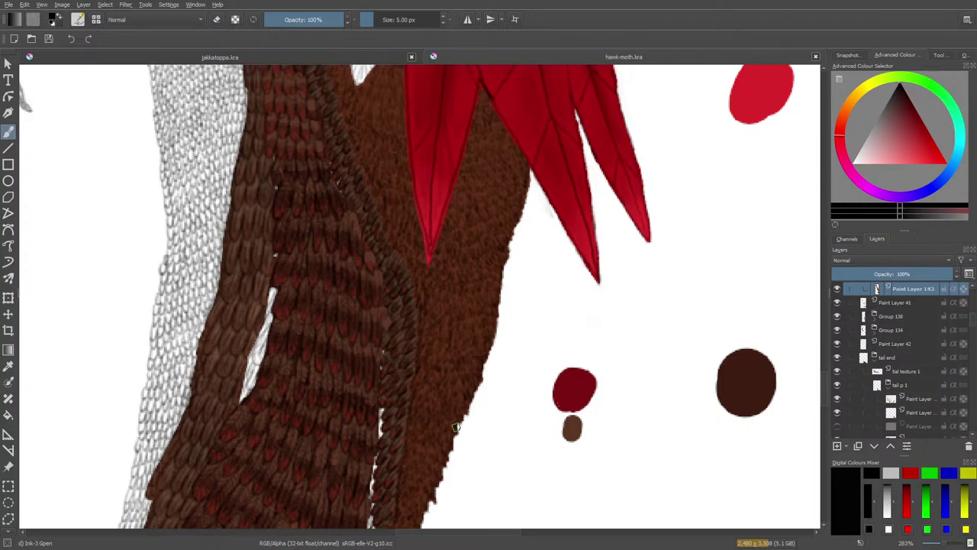
pyautogui.click(836, 290)
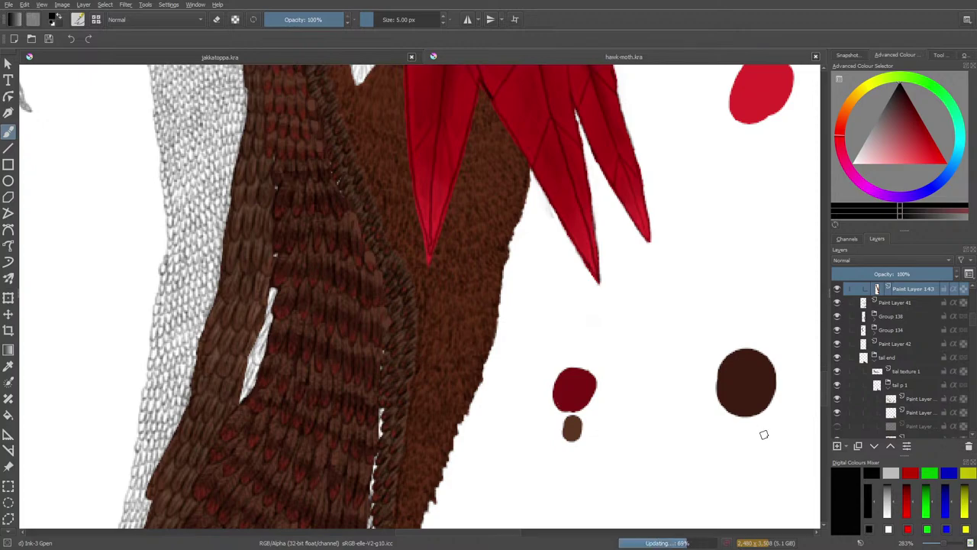
pyautogui.click(837, 290)
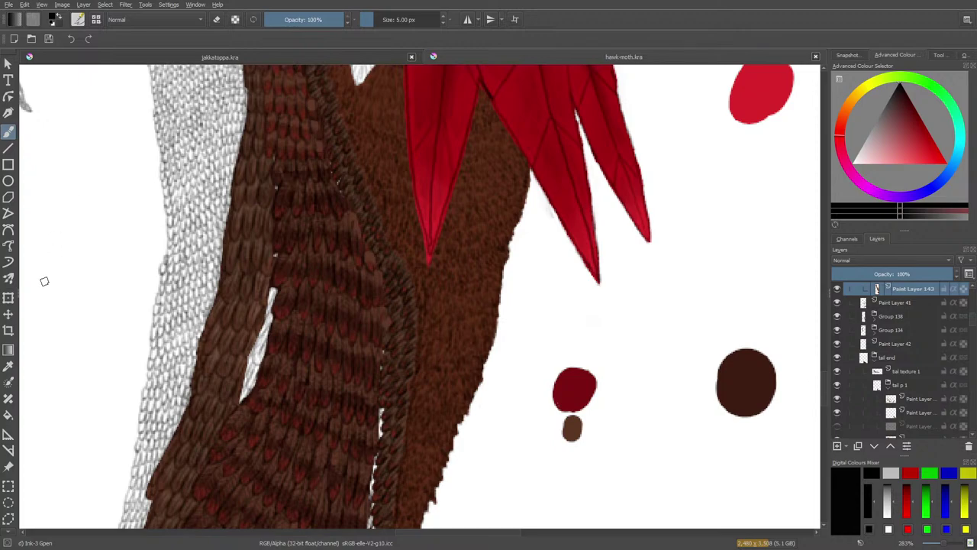
# - Sample the brown of the fur just below the white feathers as the painting colour
pyautogui.click(6, 369)
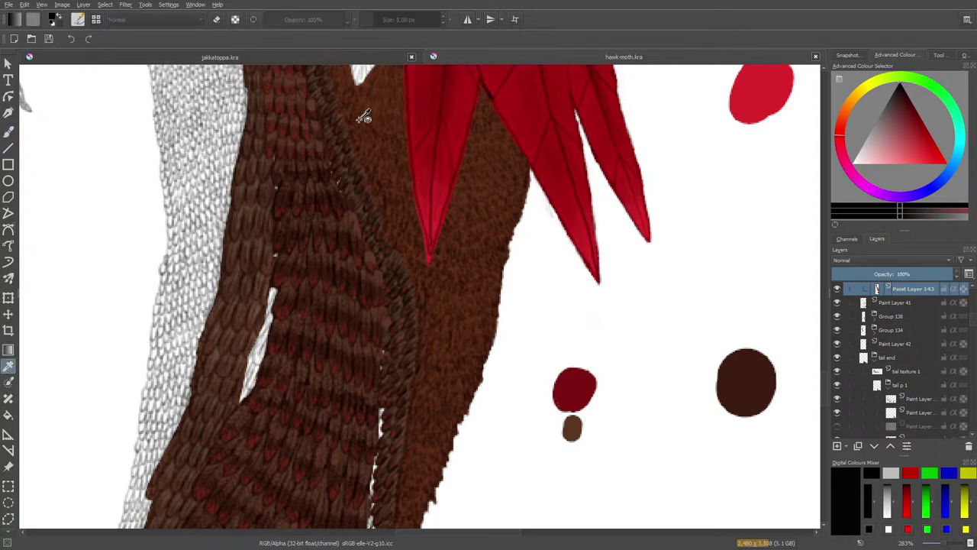
pyautogui.click(366, 95)
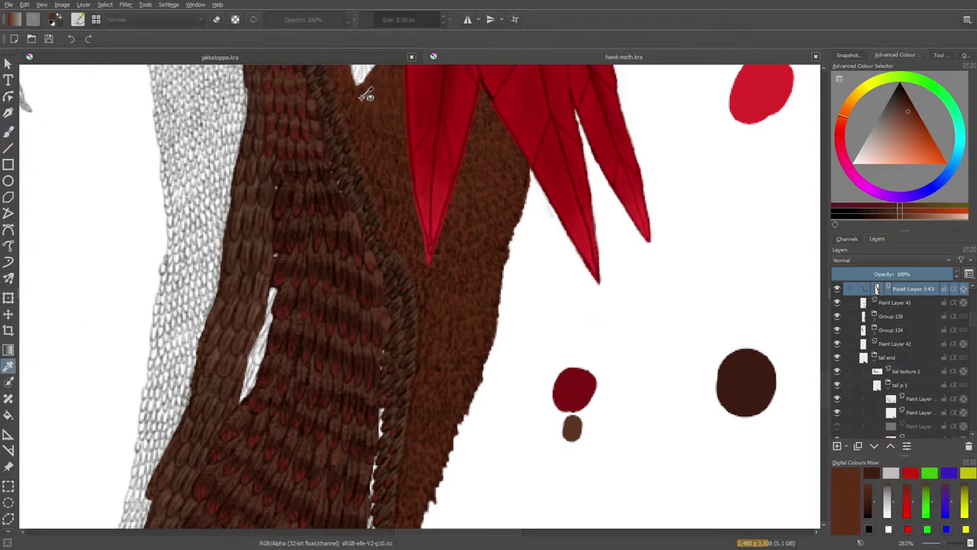
pyautogui.click(10, 131)
# - Choose the Basic-1 brush at 10.36 px and paint a small brown swatch above the dark red swatch beside the tail
pyautogui.click(77, 19)
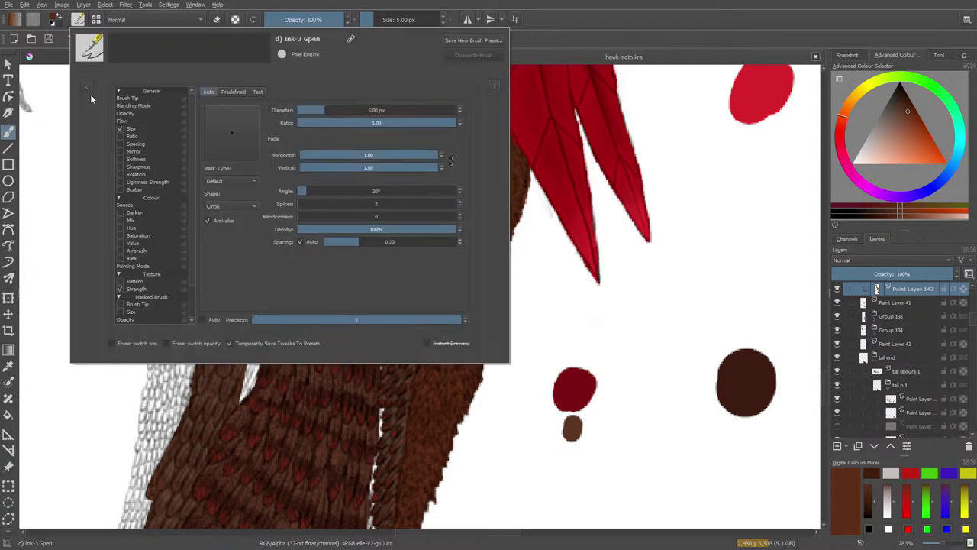
pyautogui.click(148, 132)
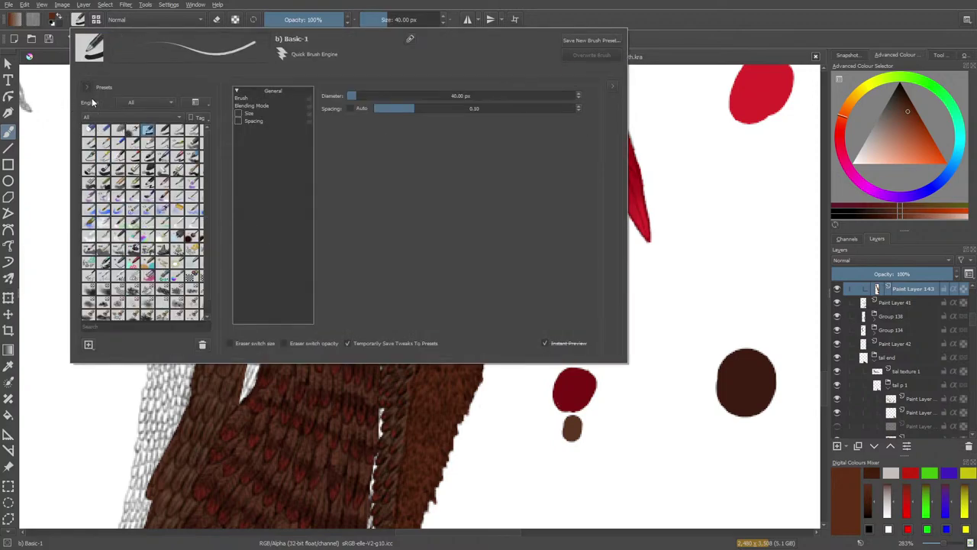
pyautogui.click(87, 89)
pyautogui.rightClick(99, 117)
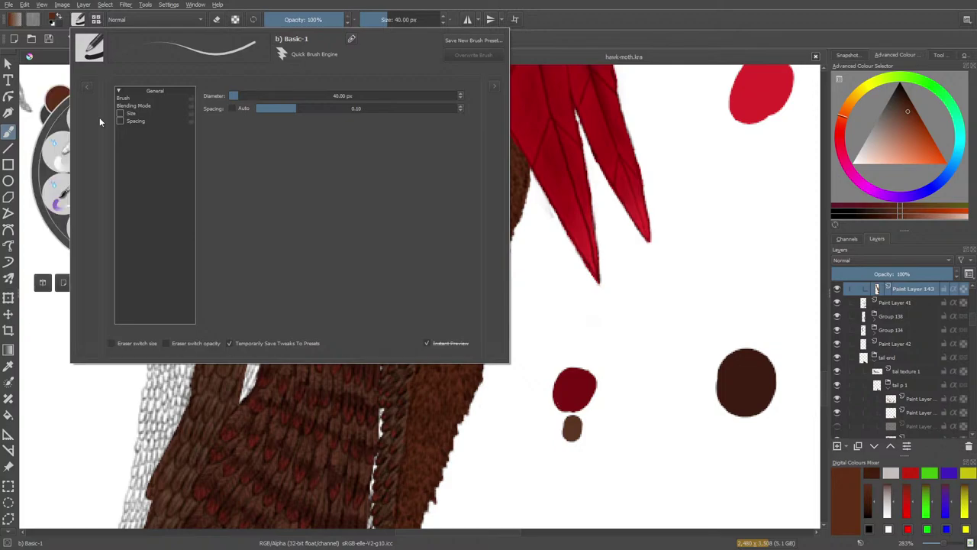
pyautogui.click(604, 327)
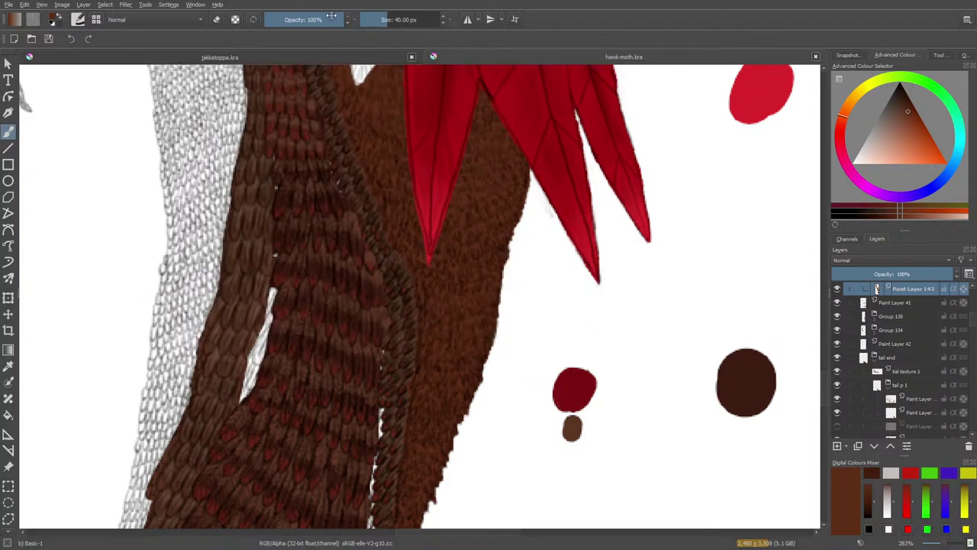
pyautogui.moveTo(383, 19); pyautogui.dragTo(377, 19)
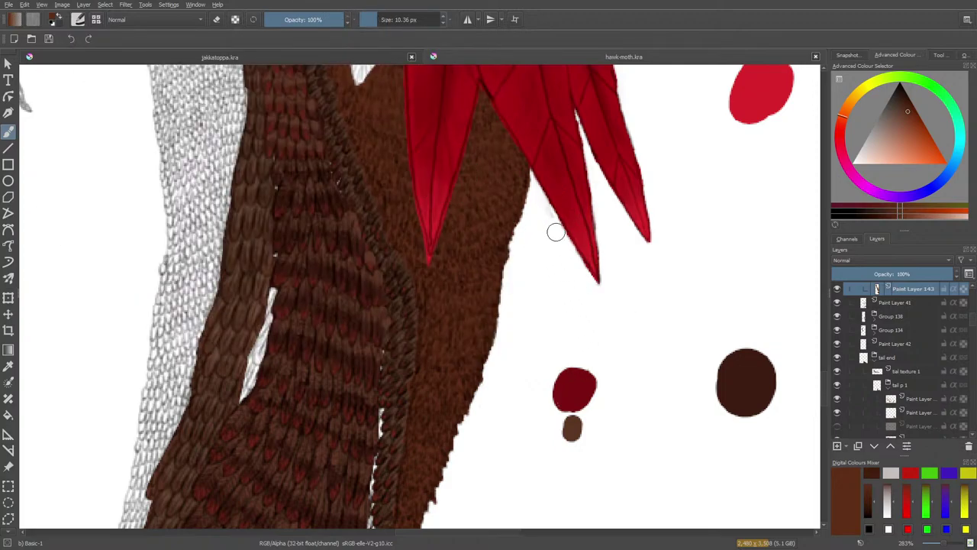
pyautogui.moveTo(558, 307); pyautogui.dragTo(561, 309)
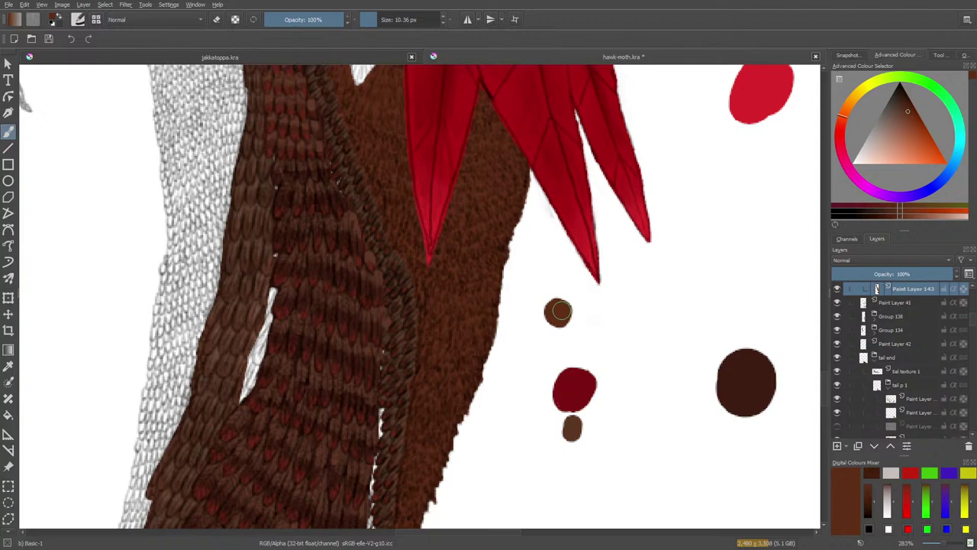
# - Change the painting colour to a lighter, greyer brown of the same hue
pyautogui.rightClick(351, 135)
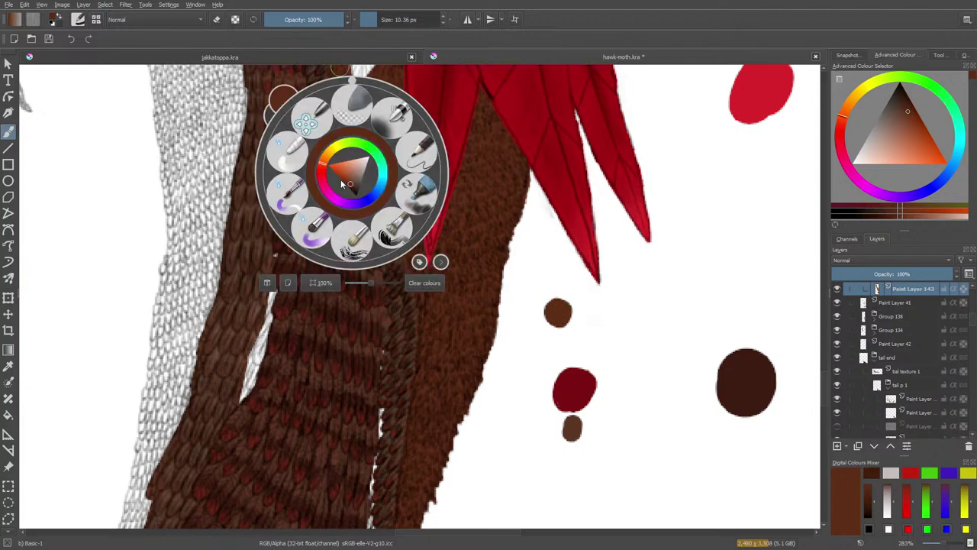
pyautogui.moveTo(348, 182); pyautogui.dragTo(356, 188)
pyautogui.click(262, 76)
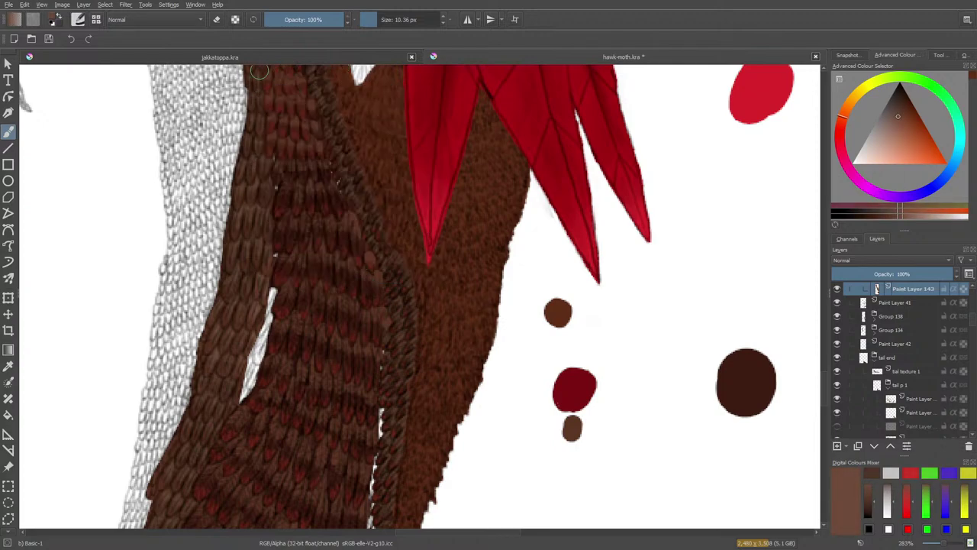
# - Try the lighter greyish brown on the fur below the white feathers, erase over it, and undo these strokes
pyautogui.scroll(5, 824, 382)
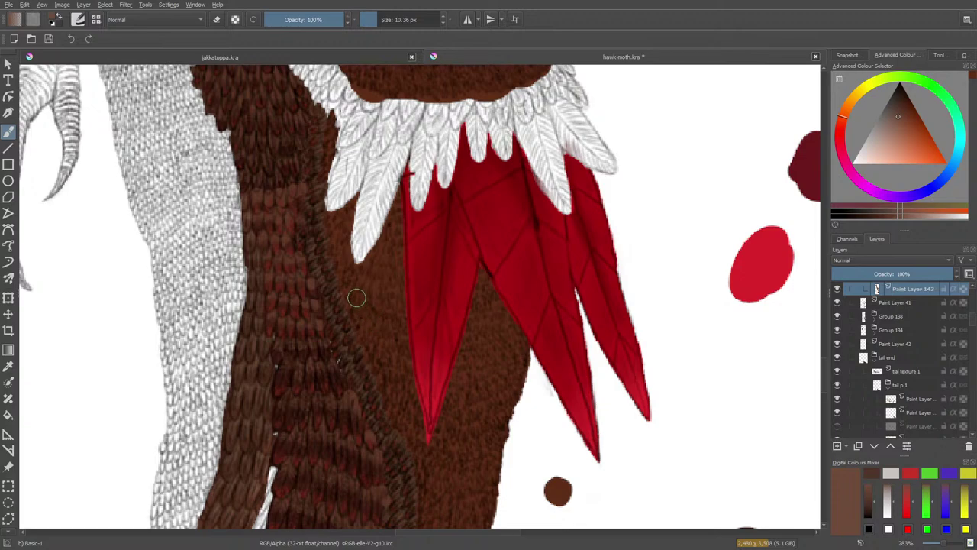
pyautogui.moveTo(360, 302)
pyautogui.mouseDown()
pyautogui.moveTo(404, 319)
pyautogui.moveTo(368, 321)
pyautogui.mouseUp()
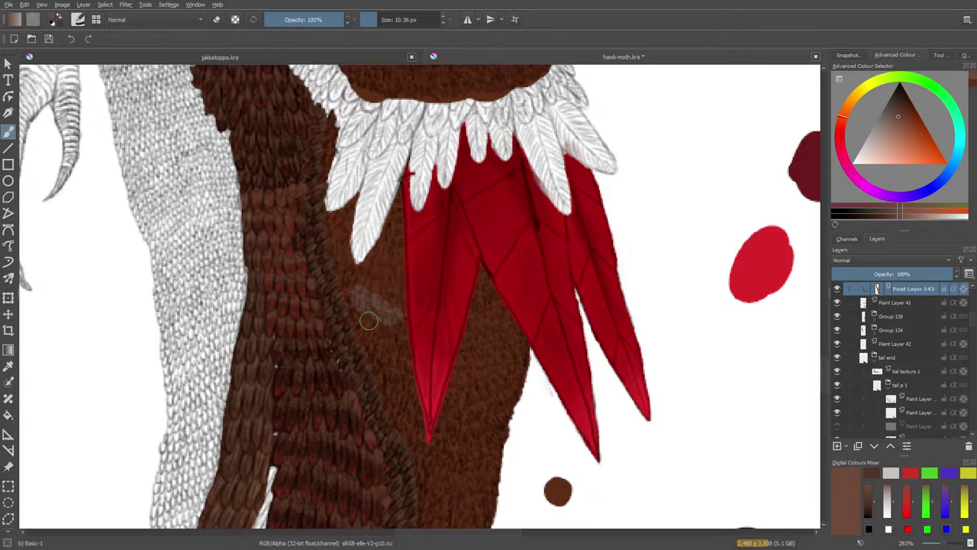
pyautogui.press('e')
pyautogui.moveTo(354, 280); pyautogui.dragTo(360, 284)
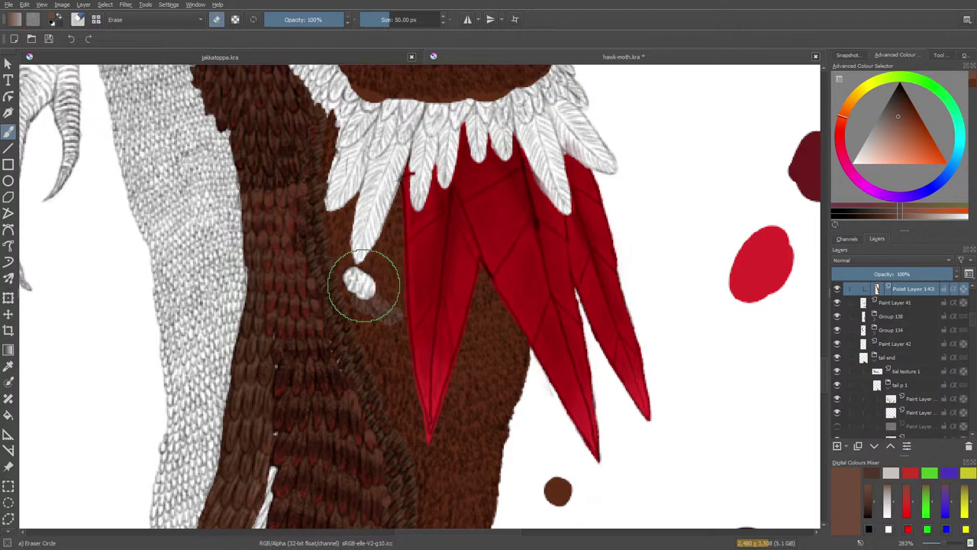
pyautogui.hotkey('ctrl', 'z')
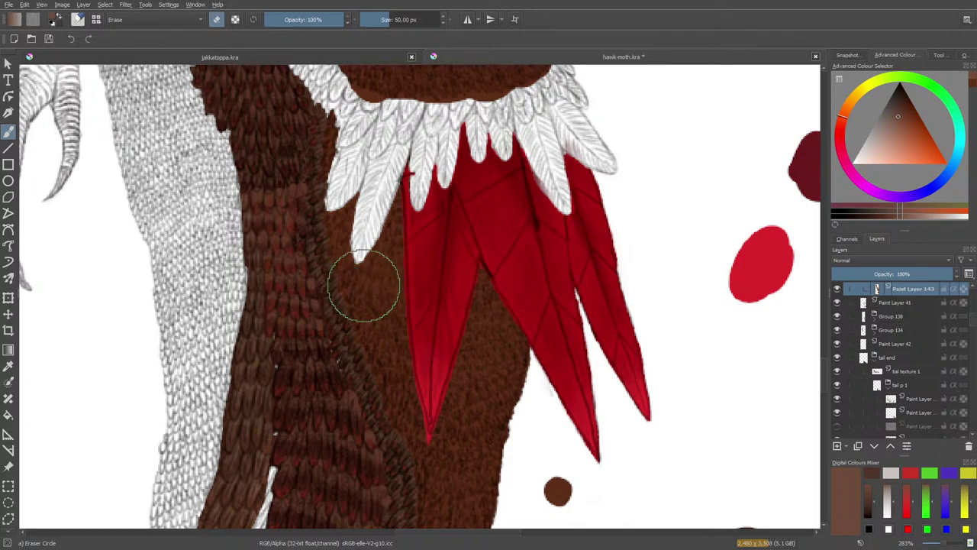
# - Return to the Basic-1 brush and add a new paint layer directly above Paint Layer 143 in Group 142
pyautogui.press('e')
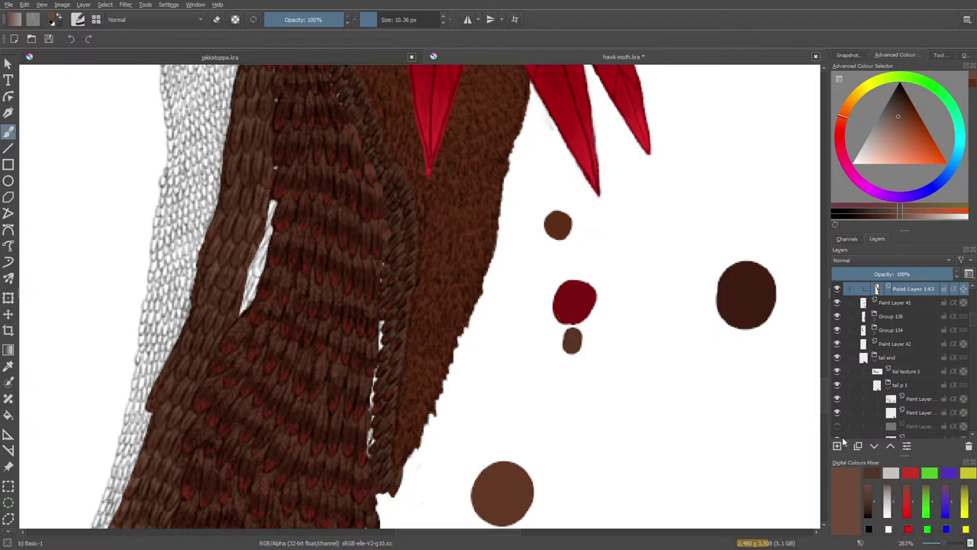
pyautogui.press('Insert')
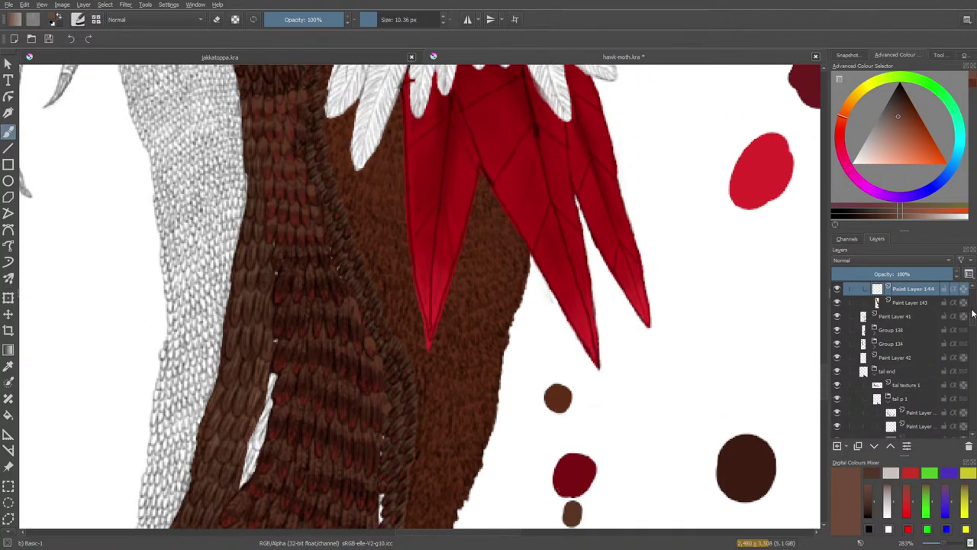
pyautogui.scroll(3, 851, 359)
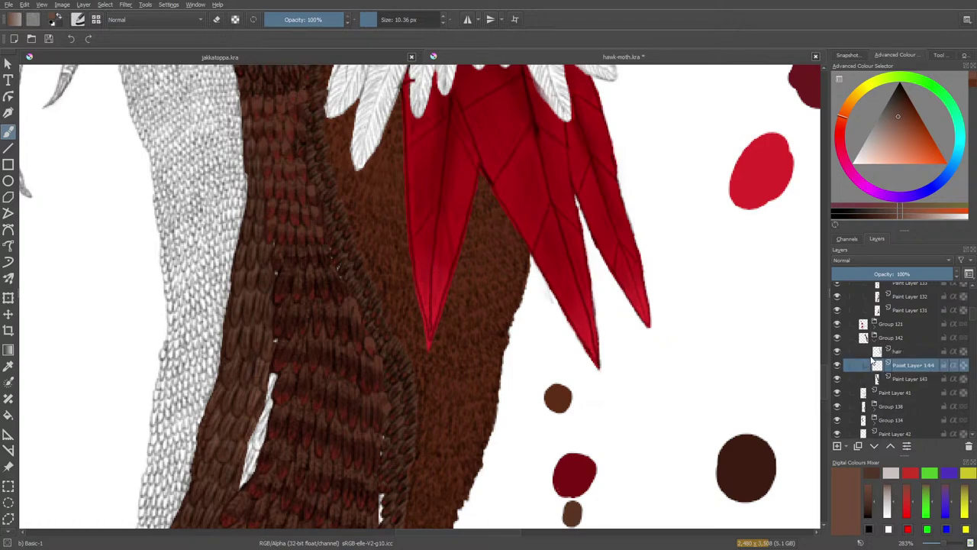
# - Try a greyish brown stroke on the new layer over the fur beside the red feather, and erase it
pyautogui.moveTo(382, 220); pyautogui.dragTo(385, 200)
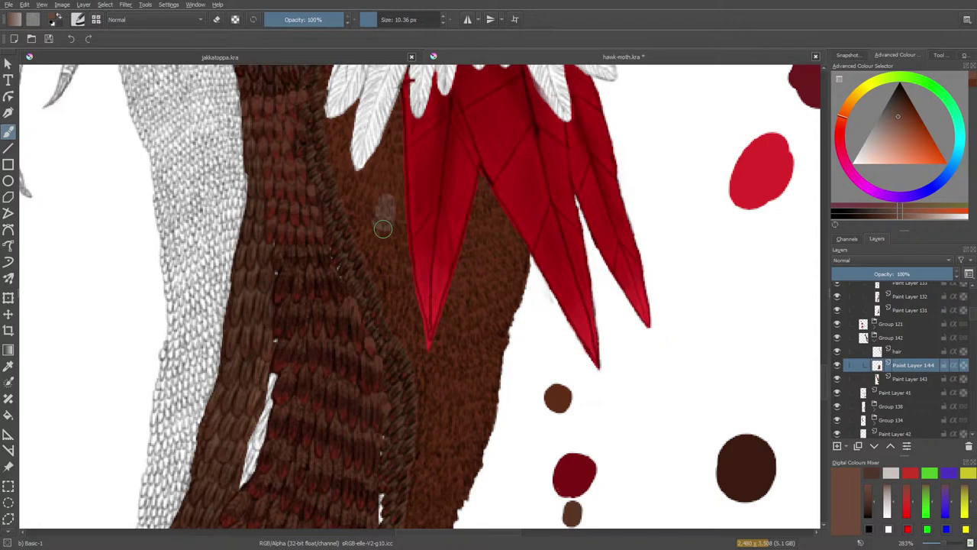
pyautogui.press('e')
pyautogui.moveTo(383, 225); pyautogui.dragTo(386, 190)
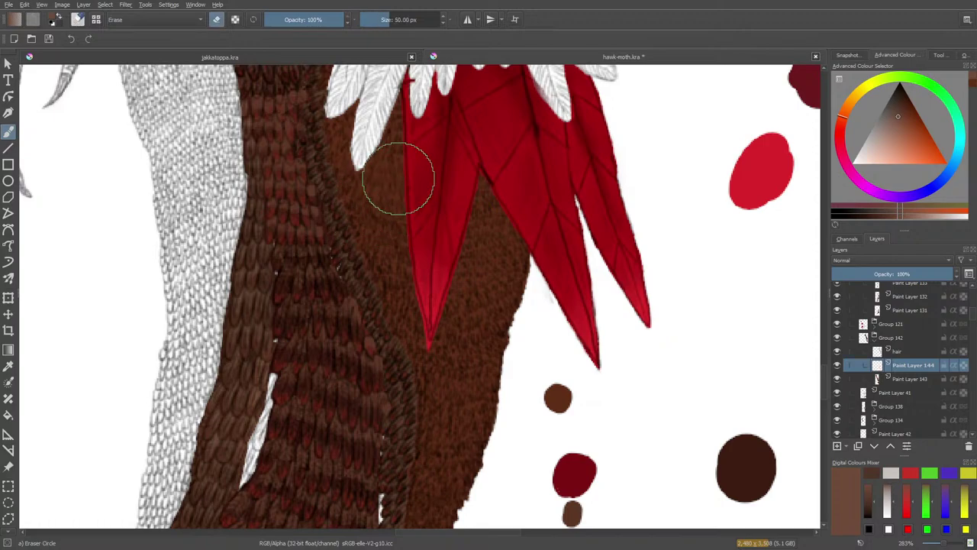
pyautogui.press('e')
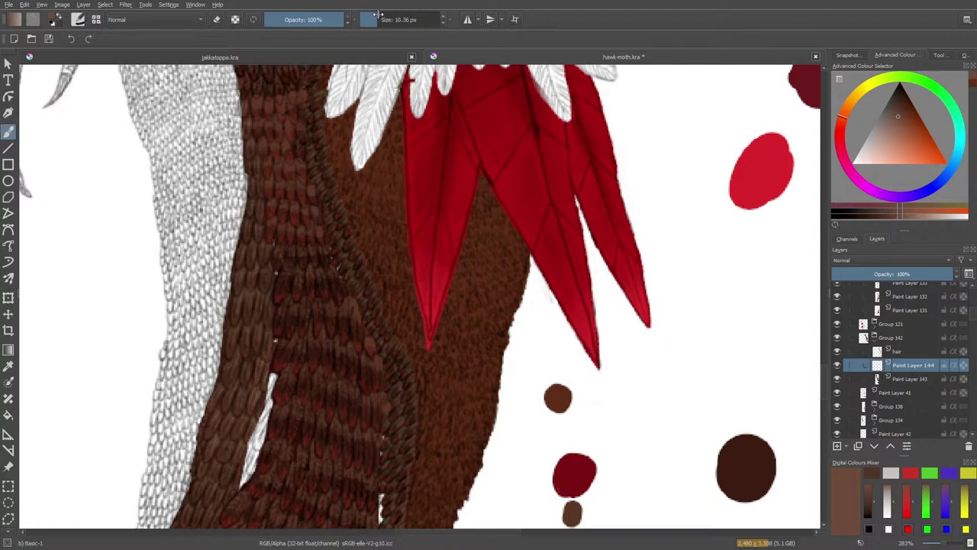
# - Reduce the brush size to 3.65 px and resample the brown of the fur beside the red feather
pyautogui.moveTo(377, 19); pyautogui.dragTo(373, 19)
pyautogui.click(9, 366)
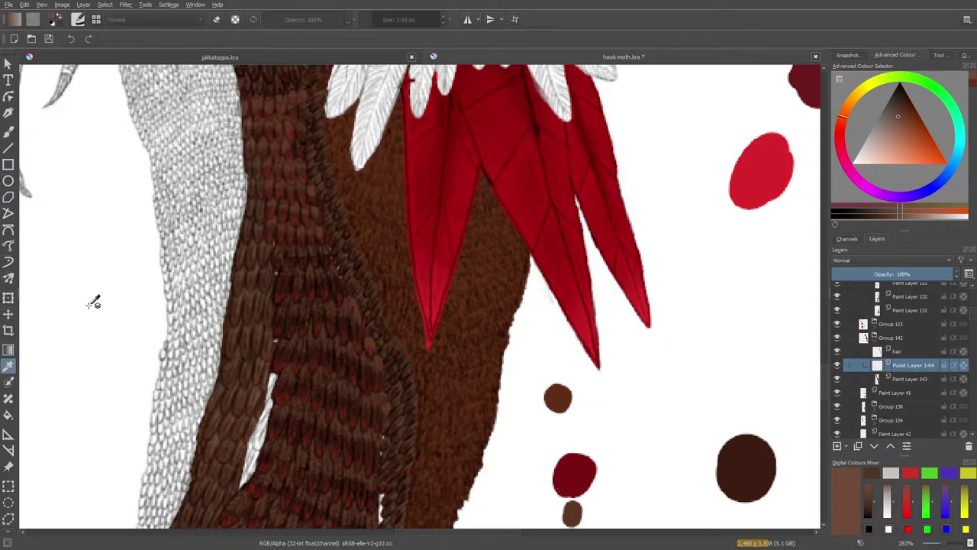
pyautogui.click(382, 186)
pyautogui.click(10, 128)
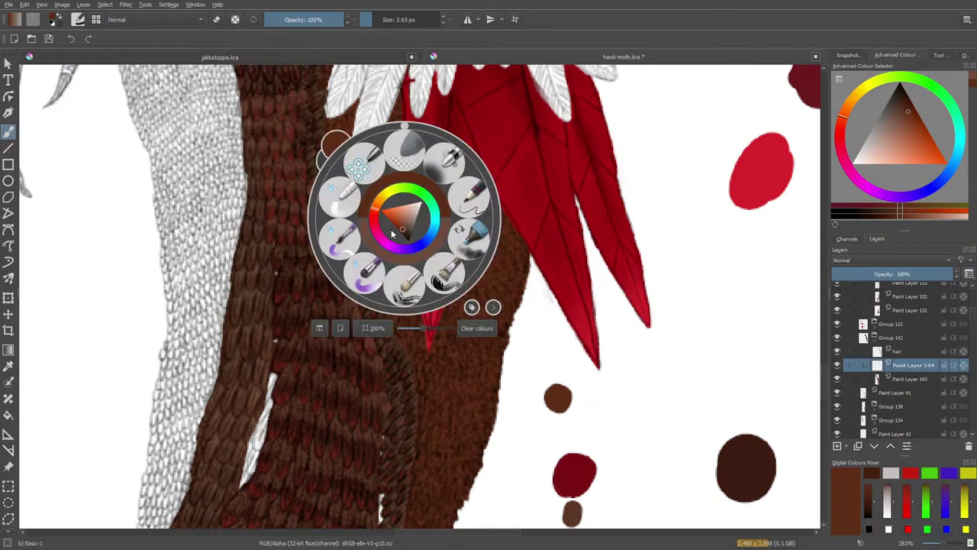
# - Shift the sampled brown to a slightly brighter, more saturated reddish brown and test it on the fur
pyautogui.rightClick(402, 221)
pyautogui.moveTo(403, 231); pyautogui.dragTo(400, 224)
pyautogui.rightClick(402, 217)
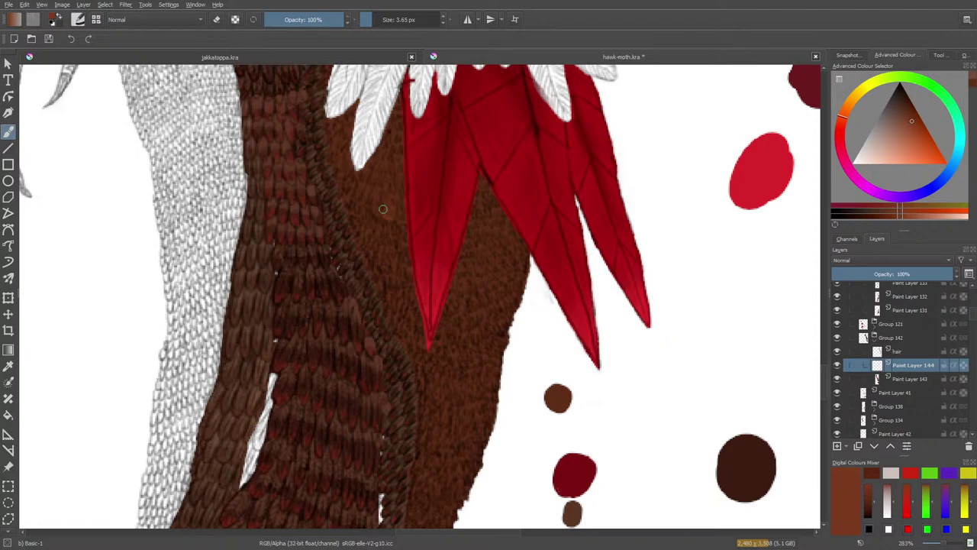
# - Try a still brighter orange-brown on the fur beside the red feather, and erase the test marks
pyautogui.rightClick(350, 206)
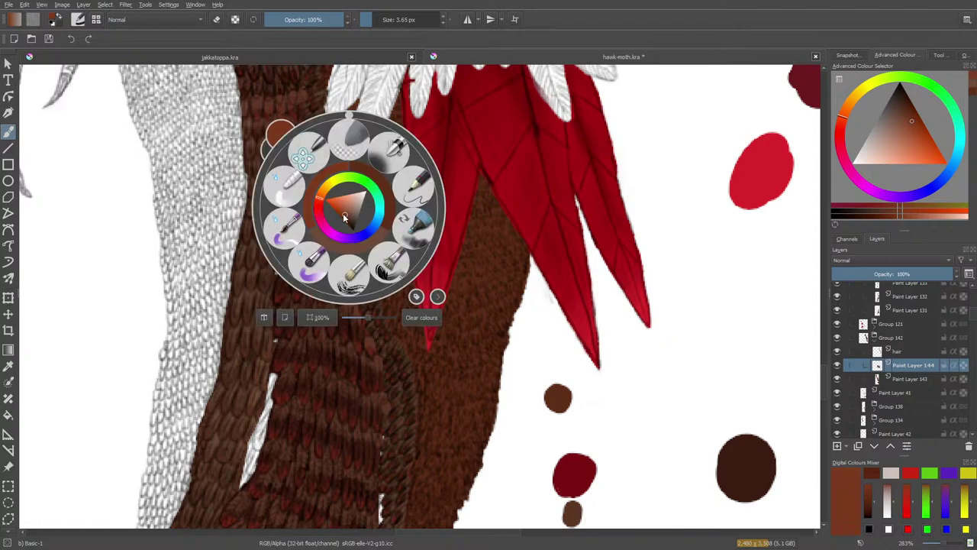
pyautogui.click(343, 213)
pyautogui.rightClick(343, 198)
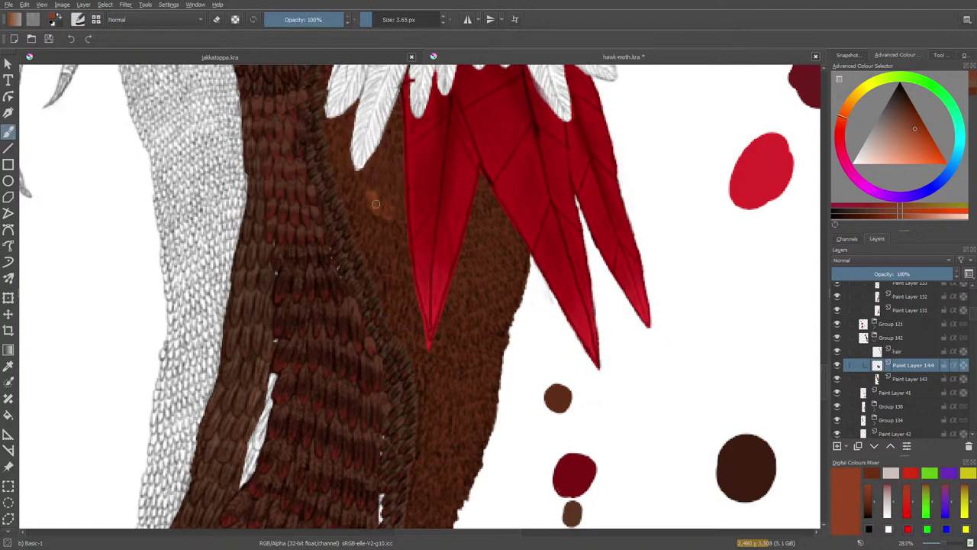
pyautogui.moveTo(375, 204); pyautogui.dragTo(386, 196)
pyautogui.press('e')
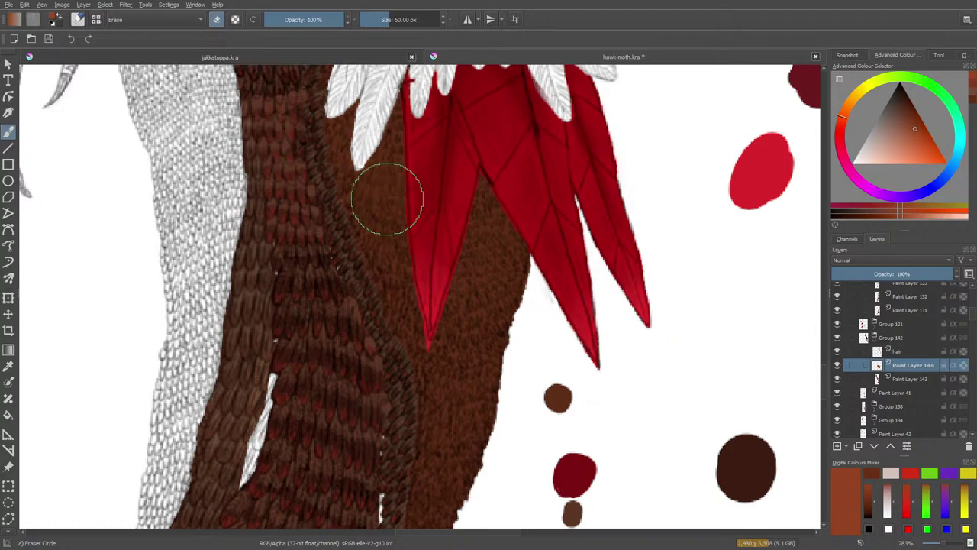
pyautogui.press('e')
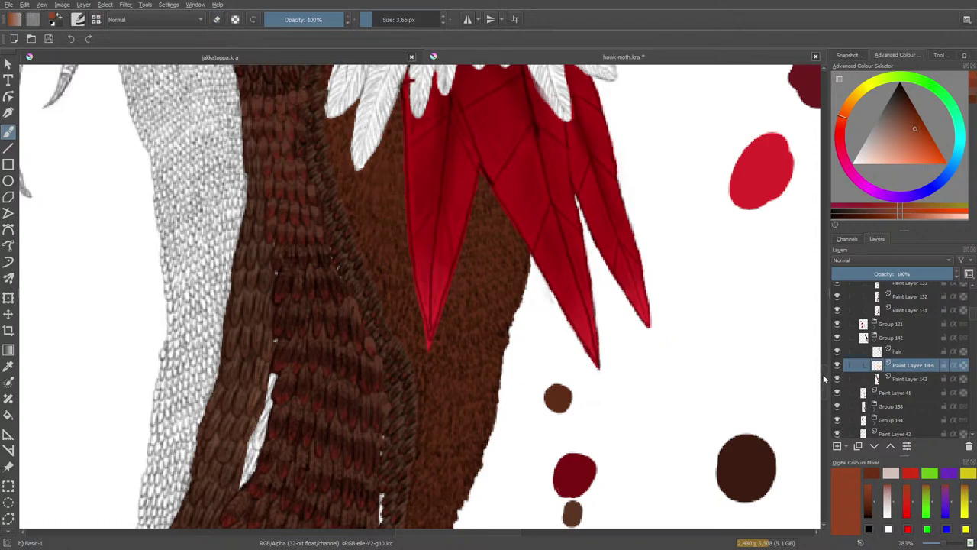
# - Pick a lighter, less saturated orange-brown and dab a small highlight on the brown fur strip further down the tail
pyautogui.scroll(-5, 825, 385)
pyautogui.rightClick(351, 239)
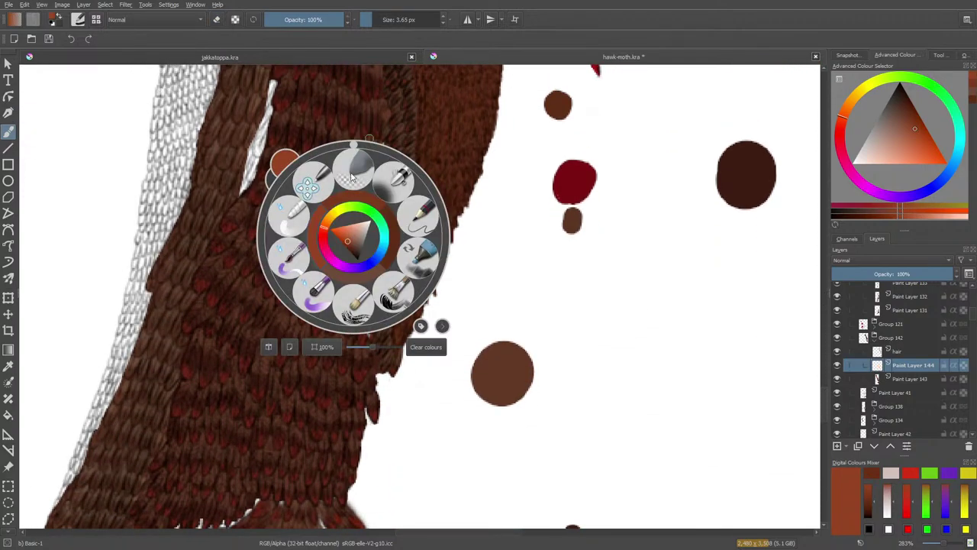
pyautogui.click(349, 241)
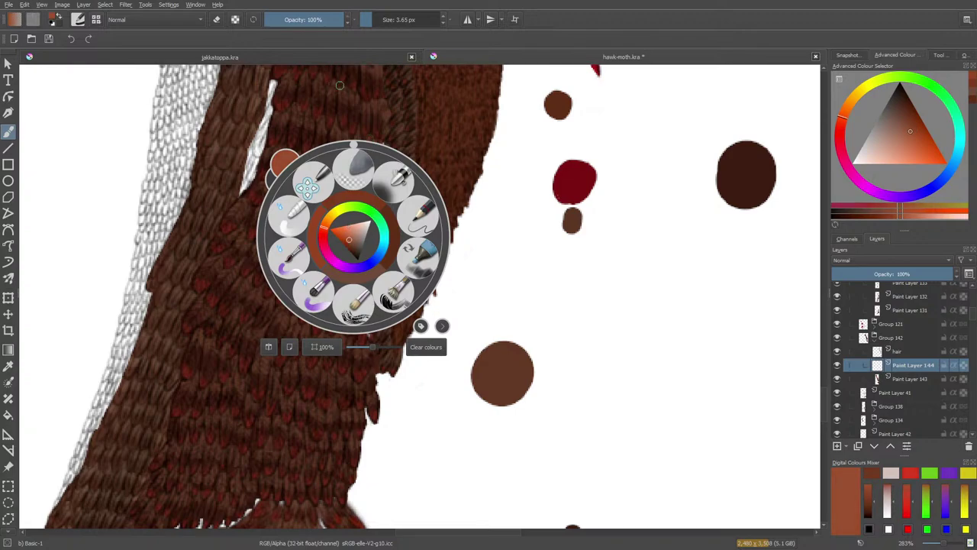
pyautogui.click(441, 137)
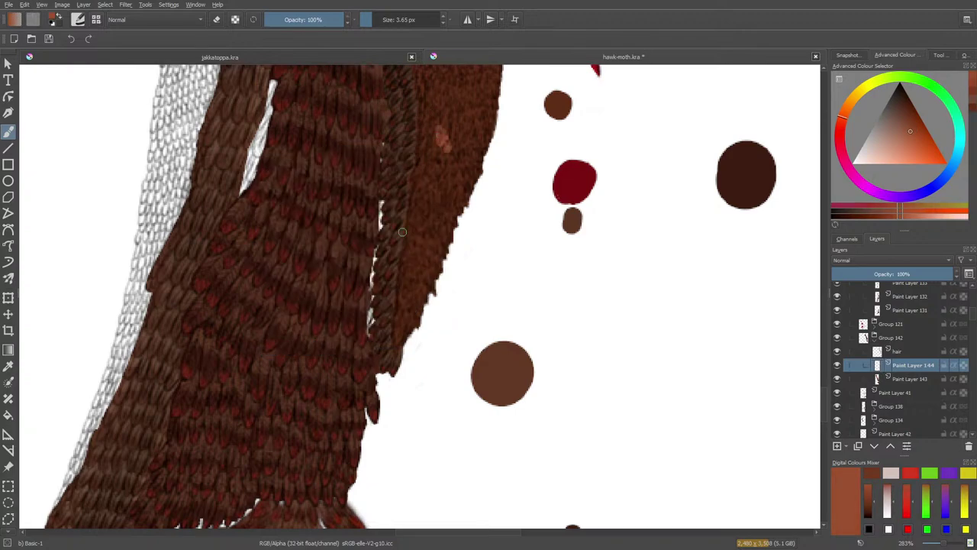
# - Erase the highlight dab from the upper part of the brown fur strip
pyautogui.press('e')
pyautogui.moveTo(438, 151); pyautogui.dragTo(454, 138)
pyautogui.press('e')
# - Try a slightly darker, more saturated orange-brown on the brown fur strip
pyautogui.rightClick(439, 183)
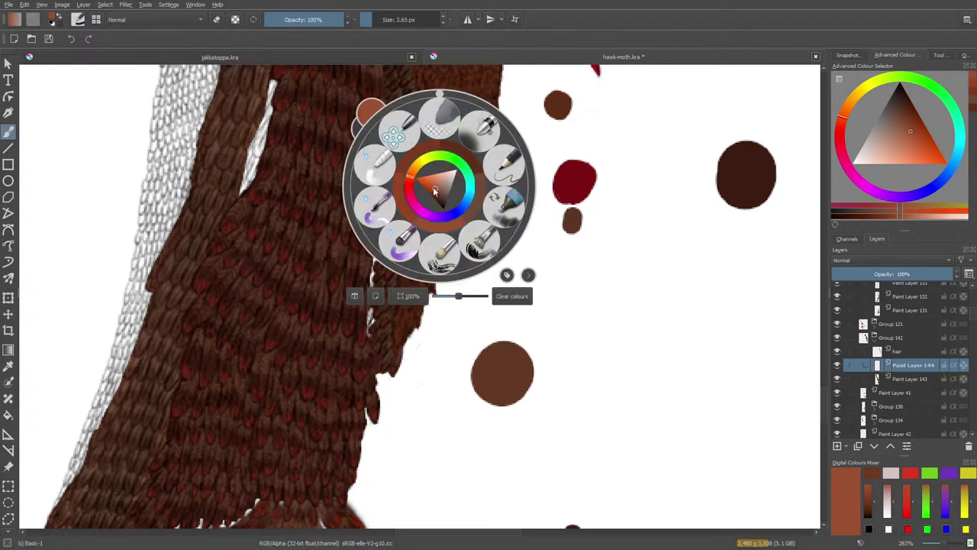
pyautogui.click(433, 191)
pyautogui.click(407, 139)
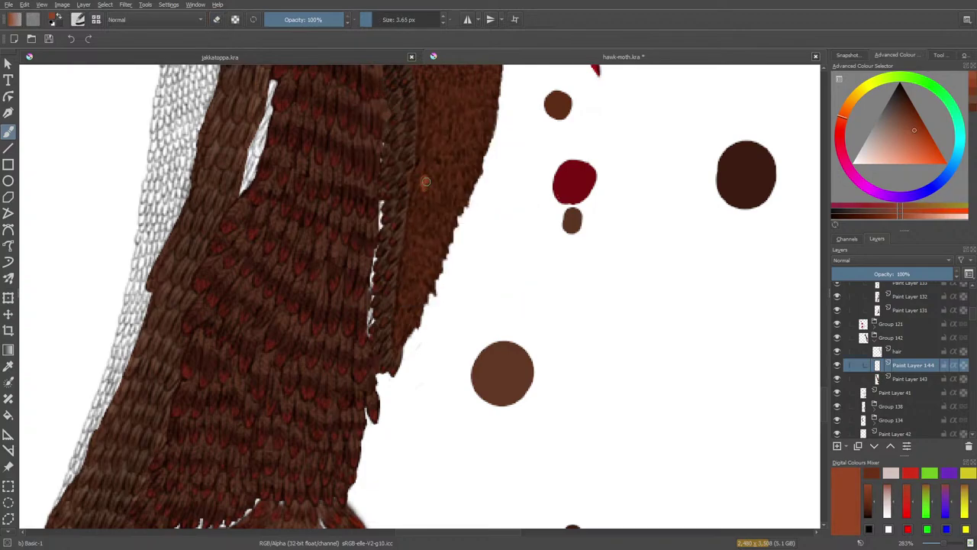
# - Shift the paint colour to a darker, less saturated reddish brown and erase the test marks from the fur strip
pyautogui.rightClick(403, 193)
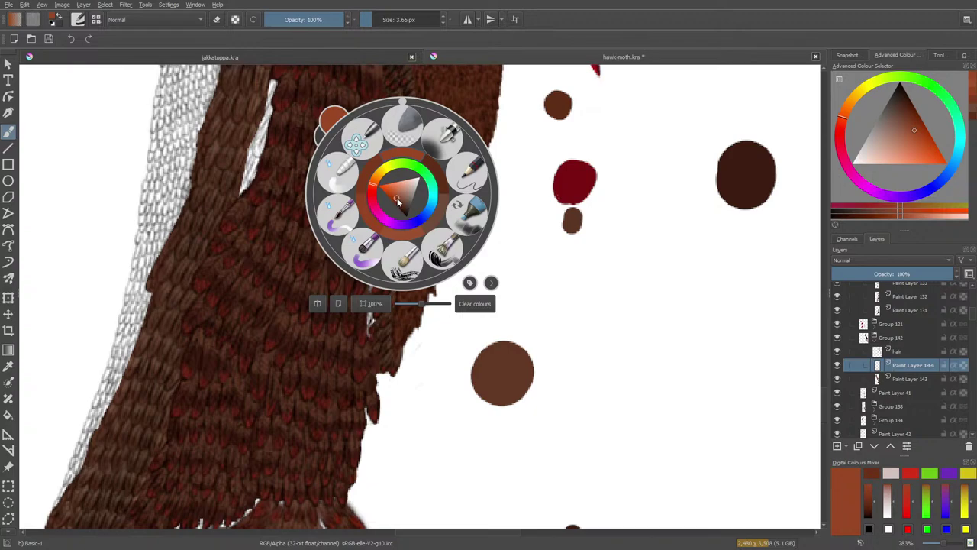
pyautogui.click(399, 197)
pyautogui.click(373, 120)
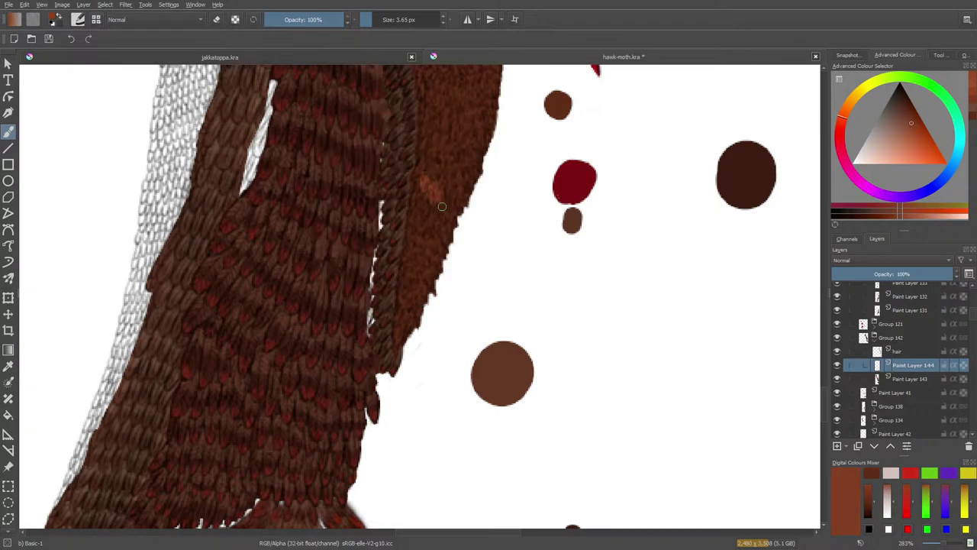
pyautogui.press('e')
pyautogui.moveTo(424, 202)
pyautogui.mouseDown()
pyautogui.moveTo(431, 158)
pyautogui.moveTo(433, 193)
pyautogui.moveTo(451, 212)
pyautogui.moveTo(456, 189)
pyautogui.mouseUp()
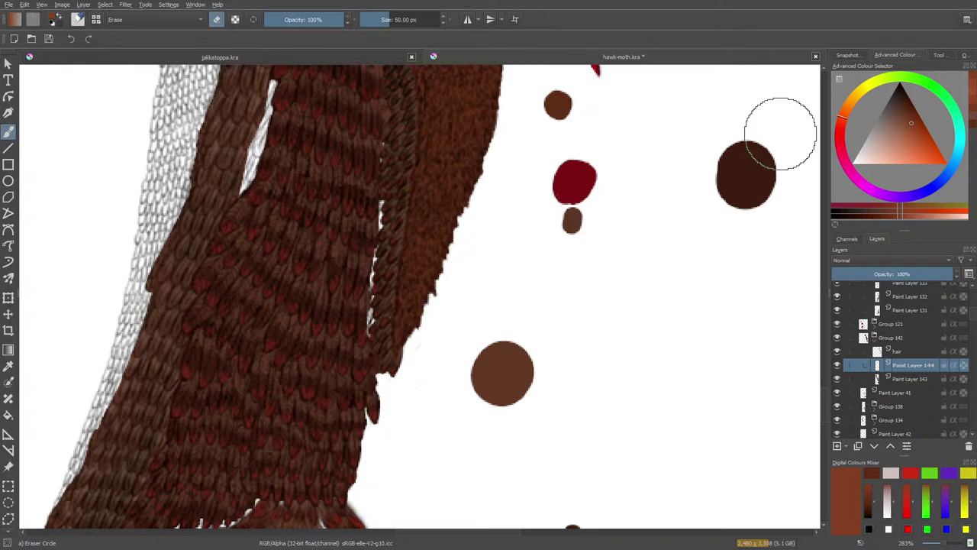
# - Paint rows of short reddish-brown highlight strokes across the lower fur strip, working upward from near its tip
pyautogui.press('/')
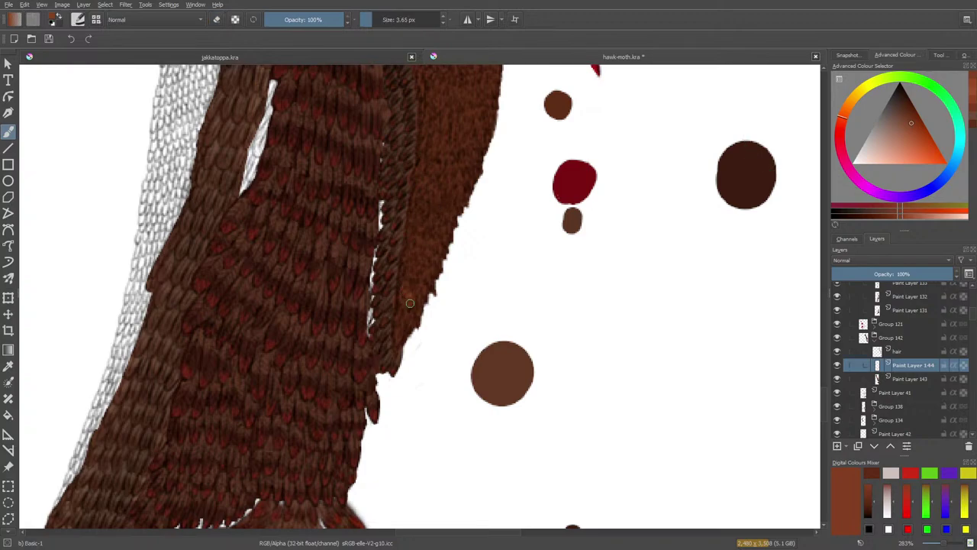
pyautogui.moveTo(410, 303)
pyautogui.mouseDown()
pyautogui.moveTo(432, 275)
pyautogui.moveTo(423, 284)
pyautogui.moveTo(399, 264)
pyautogui.moveTo(411, 242)
pyautogui.moveTo(411, 257)
pyautogui.moveTo(430, 265)
pyautogui.moveTo(431, 240)
pyautogui.mouseUp()
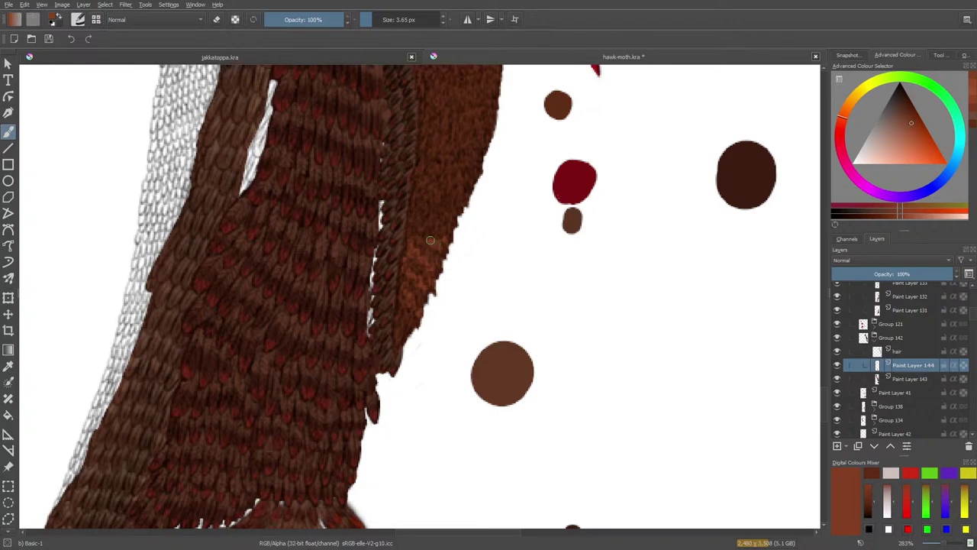
pyautogui.moveTo(409, 221)
pyautogui.mouseDown()
pyautogui.moveTo(441, 225)
pyautogui.moveTo(464, 212)
pyautogui.moveTo(463, 199)
pyautogui.mouseUp()
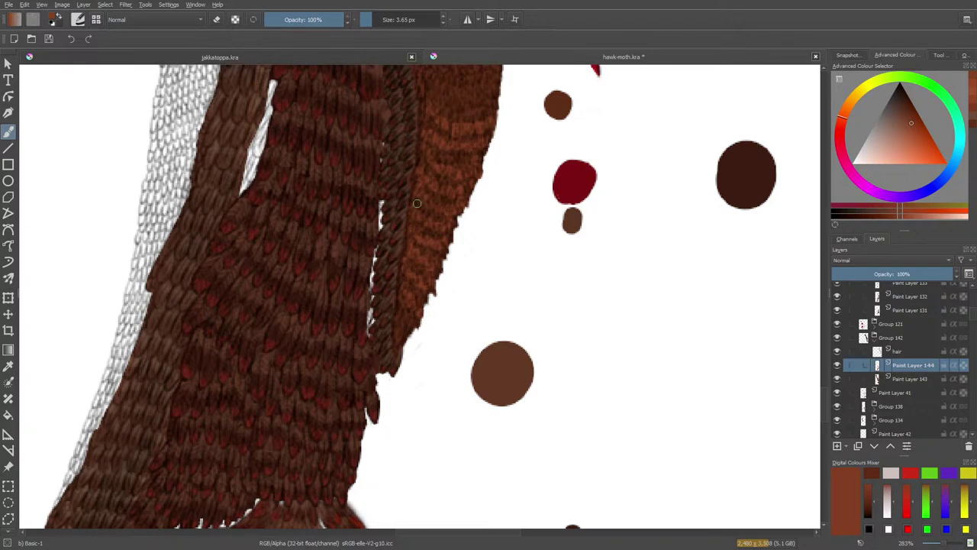
# - Continue the reddish-brown highlight rows up the fur strip, around the red feather tips to the white feathers
pyautogui.scroll(3, 824, 393)
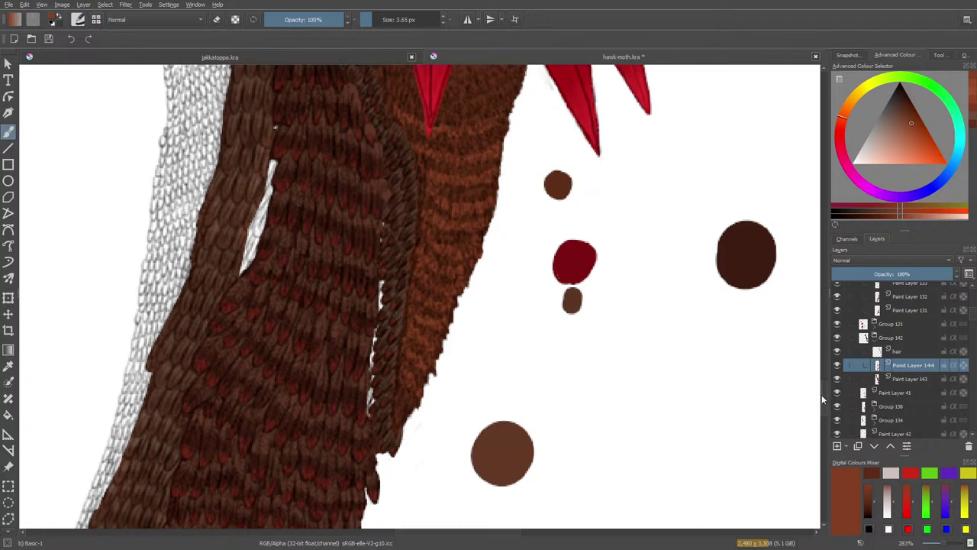
pyautogui.scroll(5, 824, 395)
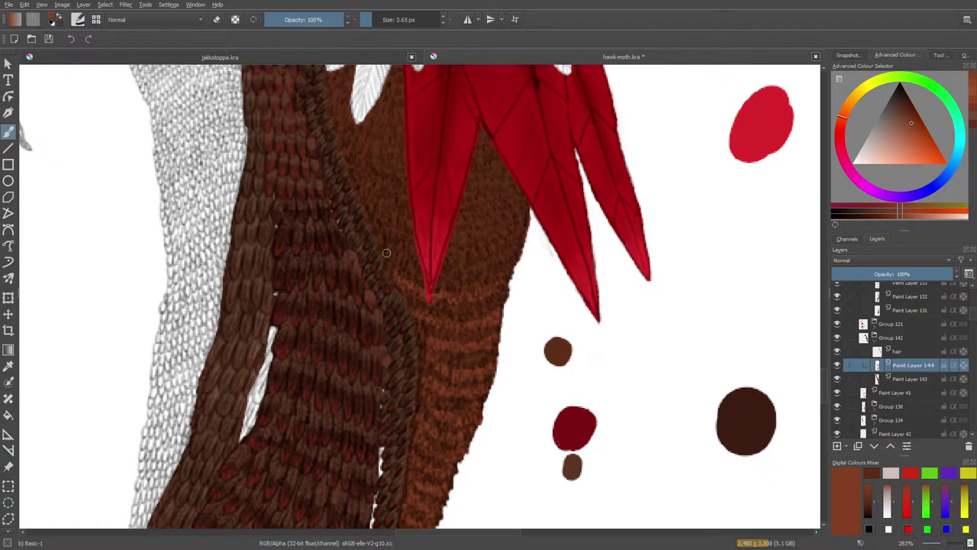
pyautogui.moveTo(385, 239)
pyautogui.mouseDown()
pyautogui.moveTo(389, 252)
pyautogui.moveTo(413, 250)
pyautogui.mouseUp()
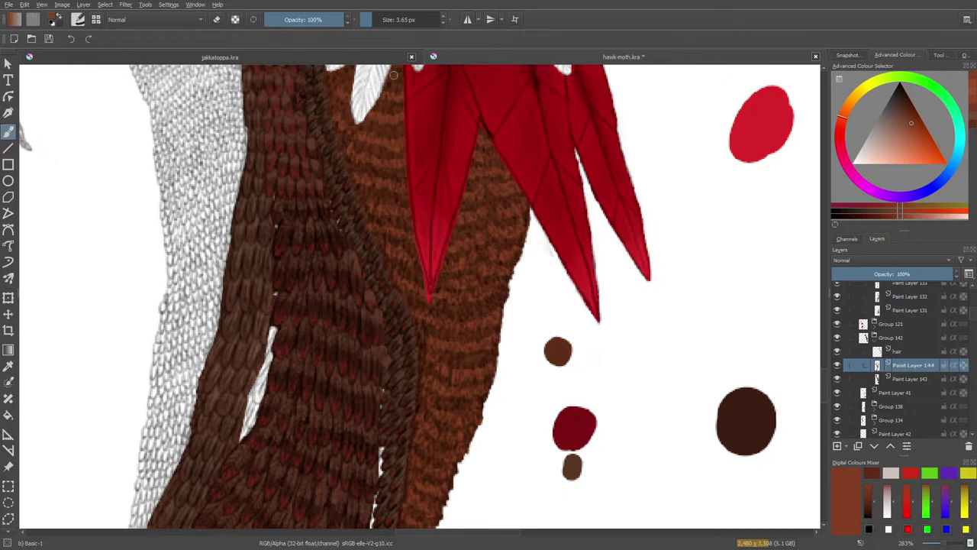
# - Add reddish-brown highlights to the narrow sliver of fur beside the white feathers
pyautogui.scroll(5, 348, 196)
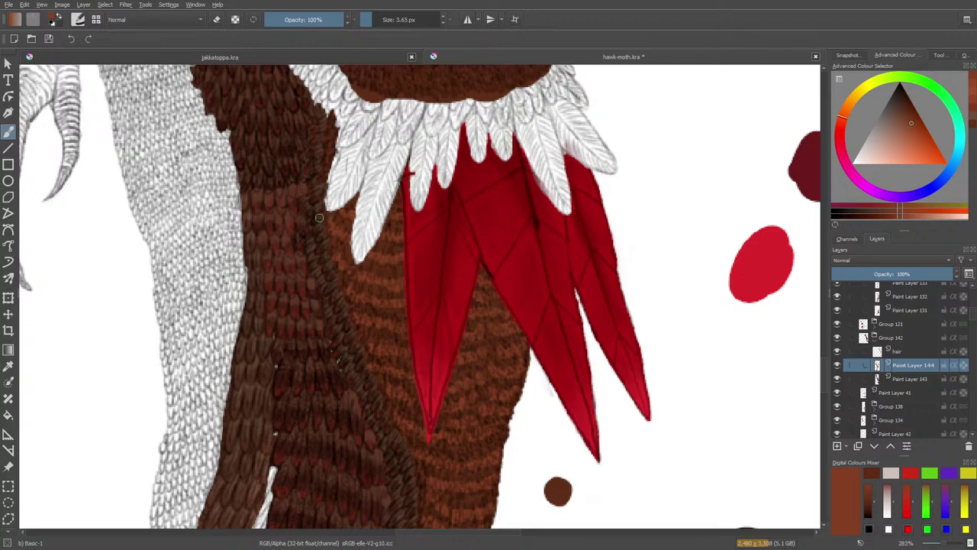
pyautogui.press('e')
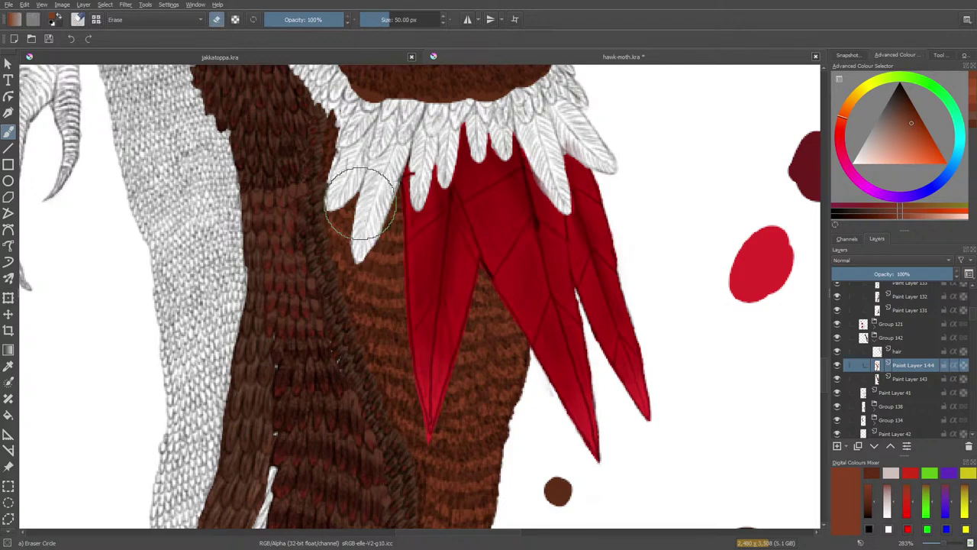
pyautogui.press('e')
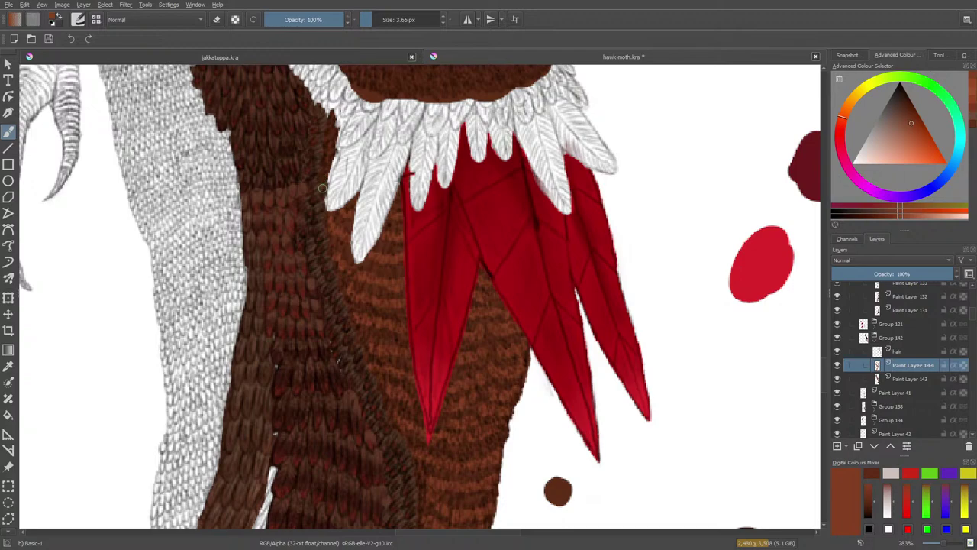
pyautogui.moveTo(322, 188); pyautogui.dragTo(332, 145)
# - Paint curved rows of reddish-brown highlights along the lower edge of the large fur patch above the white feathers
pyautogui.scroll(5, 822, 357)
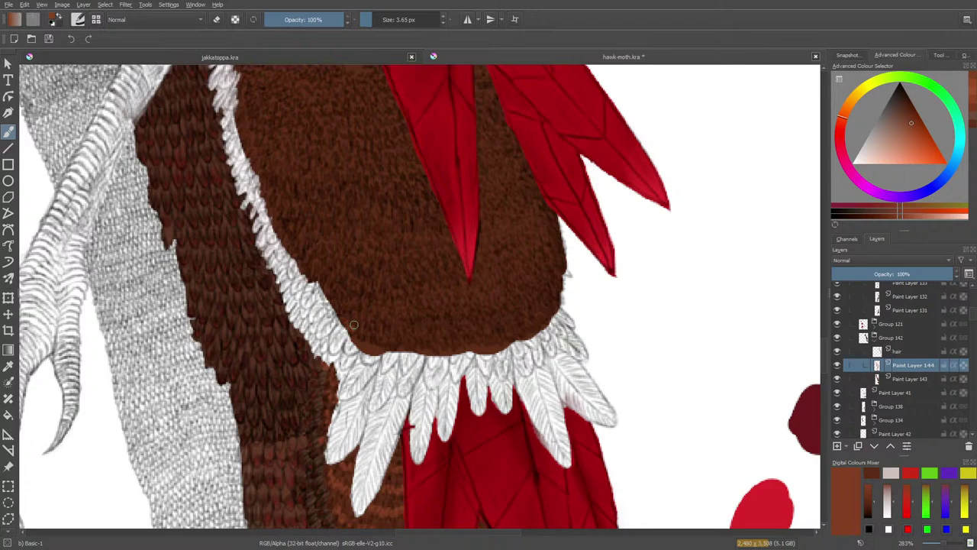
pyautogui.moveTo(367, 331)
pyautogui.mouseDown()
pyautogui.moveTo(431, 342)
pyautogui.moveTo(444, 316)
pyautogui.moveTo(449, 340)
pyautogui.moveTo(496, 337)
pyautogui.moveTo(491, 295)
pyautogui.moveTo(513, 314)
pyautogui.moveTo(505, 335)
pyautogui.moveTo(519, 332)
pyautogui.moveTo(555, 303)
pyautogui.moveTo(546, 276)
pyautogui.mouseUp()
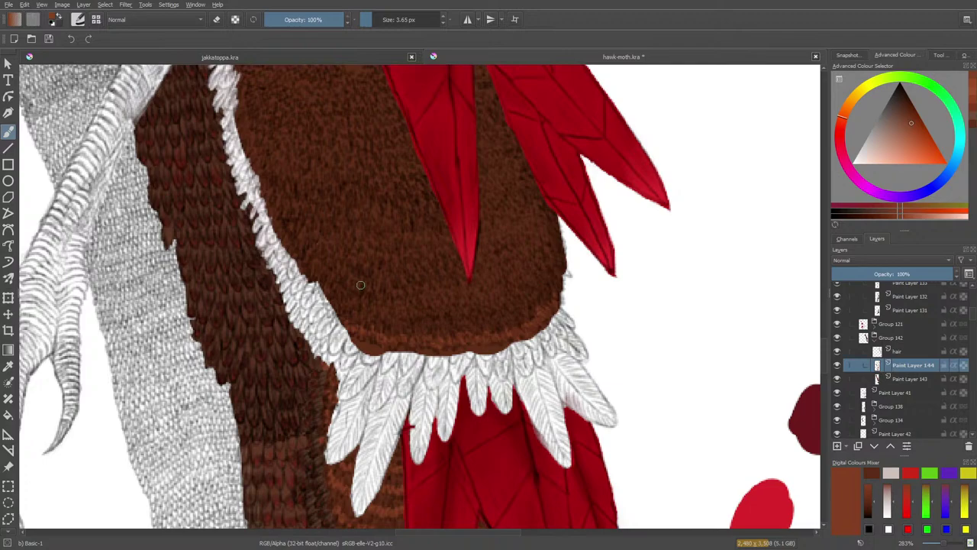
pyautogui.moveTo(339, 309)
pyautogui.mouseDown()
pyautogui.moveTo(371, 316)
pyautogui.moveTo(379, 297)
pyautogui.moveTo(395, 319)
pyautogui.moveTo(385, 315)
pyautogui.moveTo(432, 322)
pyautogui.moveTo(441, 291)
pyautogui.moveTo(445, 318)
pyautogui.moveTo(471, 311)
pyautogui.moveTo(495, 323)
pyautogui.moveTo(497, 309)
pyautogui.moveTo(525, 305)
pyautogui.mouseUp()
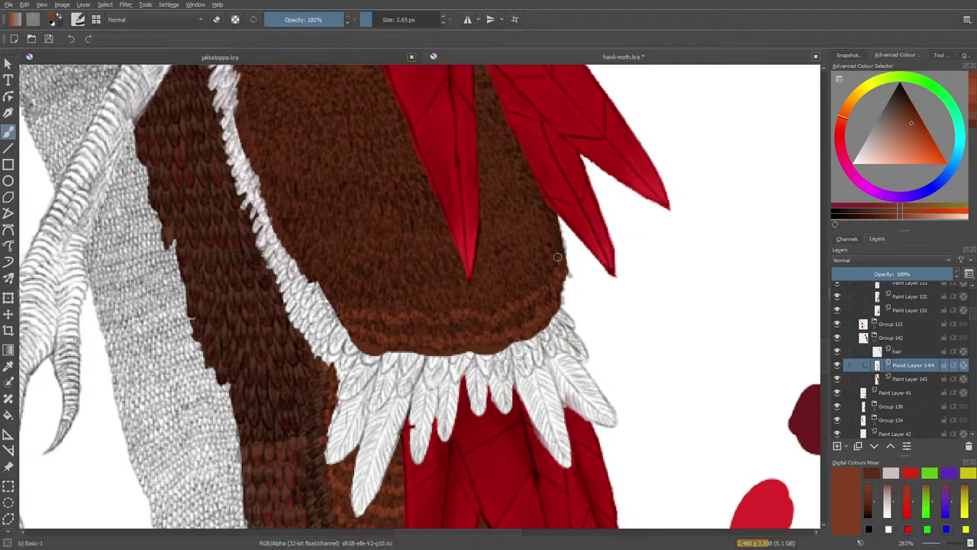
pyautogui.moveTo(566, 271); pyautogui.dragTo(571, 276)
# - Fill the middle of the large fur patch with reddish-brown highlight rows on both sides of the hanging red feather
pyautogui.press('e')
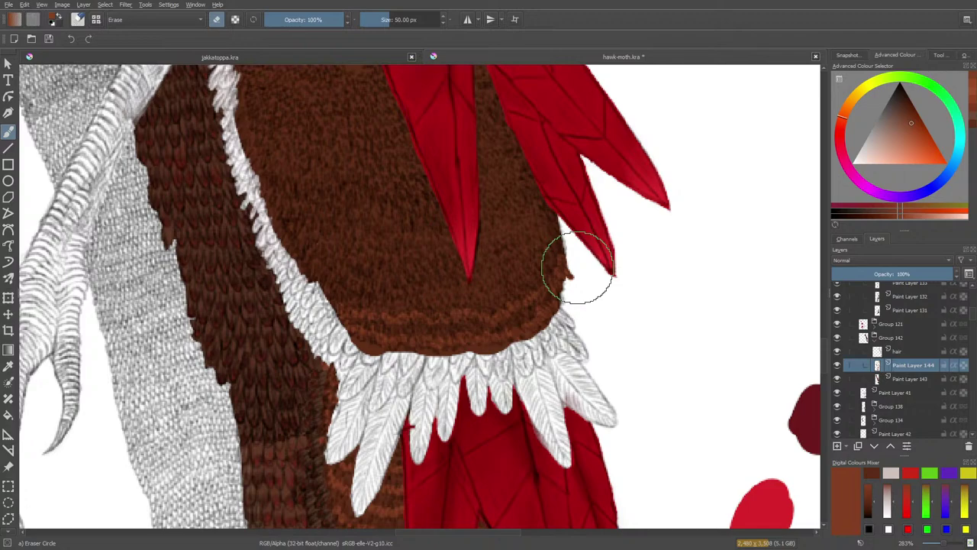
pyautogui.press('e')
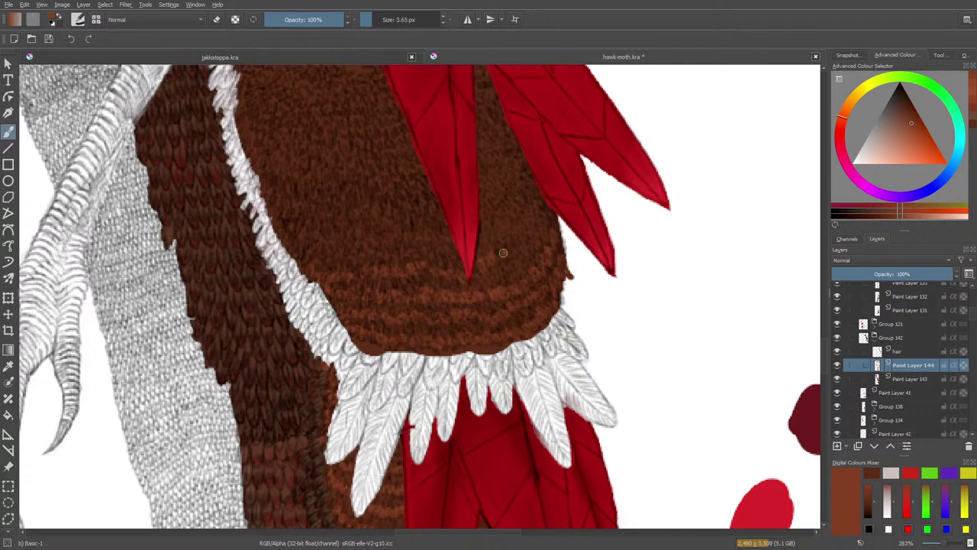
pyautogui.moveTo(504, 257); pyautogui.dragTo(522, 241)
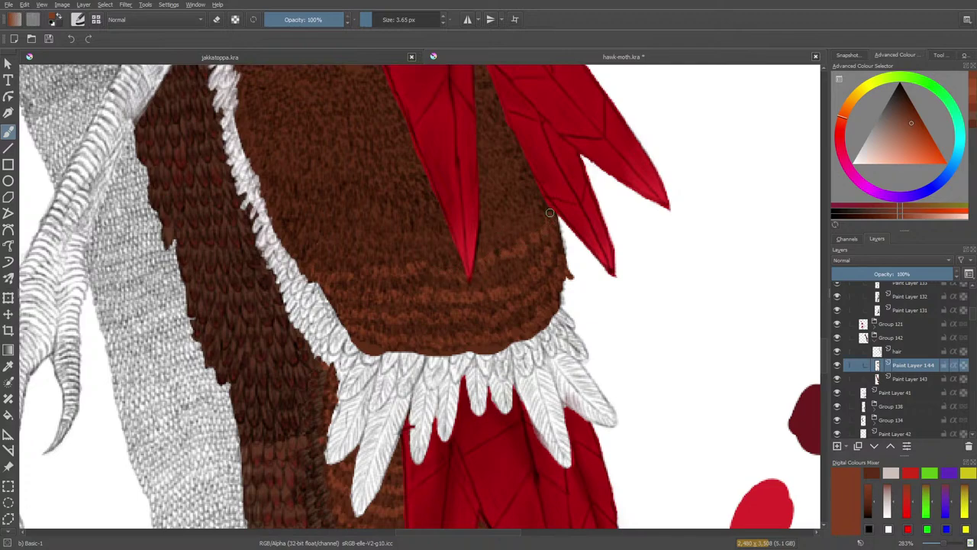
pyautogui.moveTo(541, 204)
pyautogui.mouseDown()
pyautogui.moveTo(526, 222)
pyautogui.moveTo(484, 238)
pyautogui.moveTo(309, 262)
pyautogui.mouseUp()
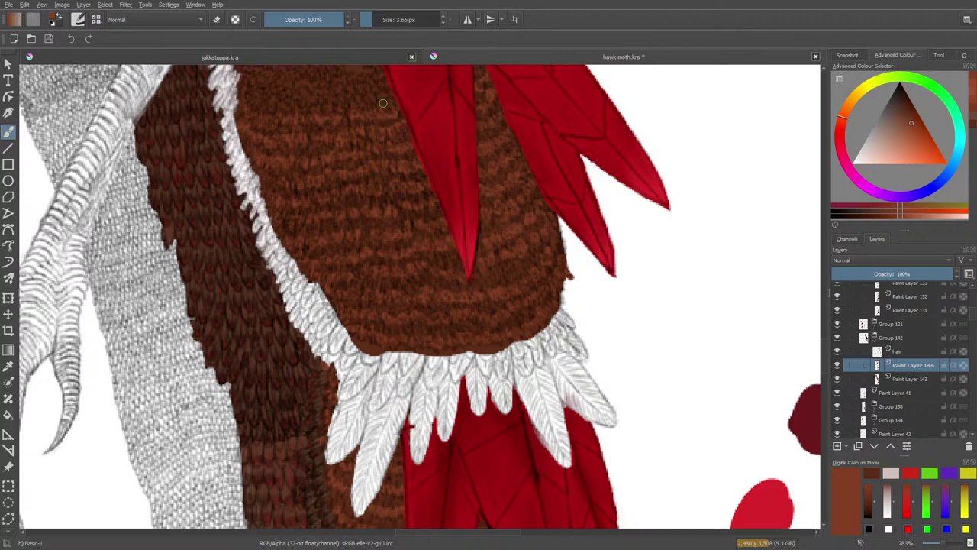
# - Finish the highlight rows at the top of this patch and cover the next fur patch up, around its red feather
pyautogui.scroll(5, 824, 356)
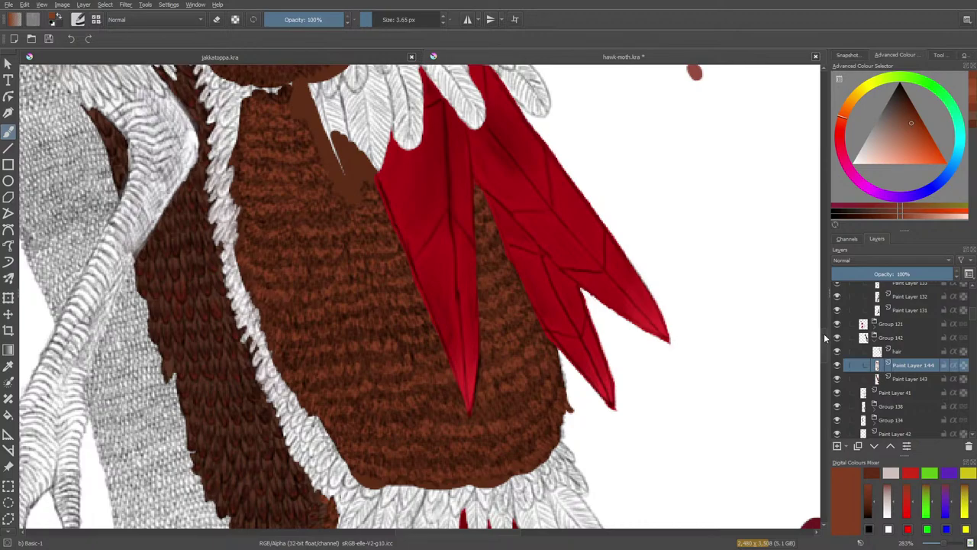
pyautogui.hotkey('ctrl', '[')
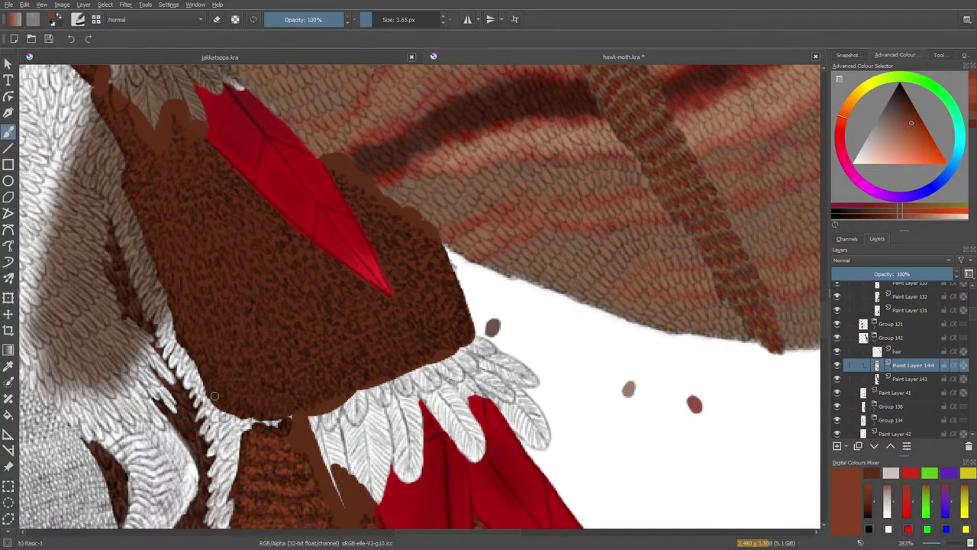
pyautogui.moveTo(221, 399)
pyautogui.mouseDown()
pyautogui.moveTo(276, 403)
pyautogui.moveTo(266, 369)
pyautogui.moveTo(287, 406)
pyautogui.moveTo(328, 391)
pyautogui.moveTo(329, 372)
pyautogui.moveTo(345, 383)
pyautogui.moveTo(353, 340)
pyautogui.moveTo(366, 375)
pyautogui.moveTo(401, 367)
pyautogui.moveTo(417, 351)
pyautogui.moveTo(415, 306)
pyautogui.moveTo(425, 345)
pyautogui.moveTo(461, 331)
pyautogui.moveTo(451, 297)
pyautogui.moveTo(437, 324)
pyautogui.mouseUp()
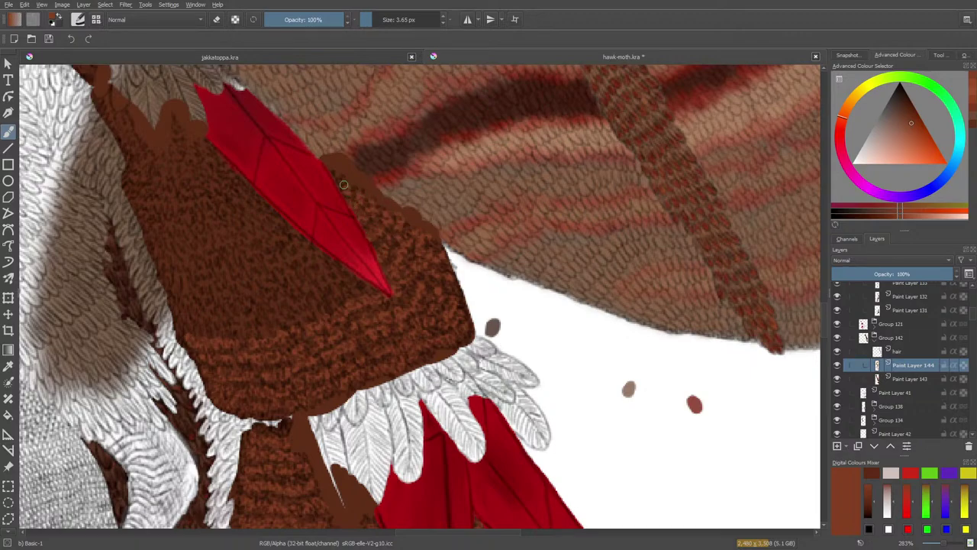
pyautogui.press('e')
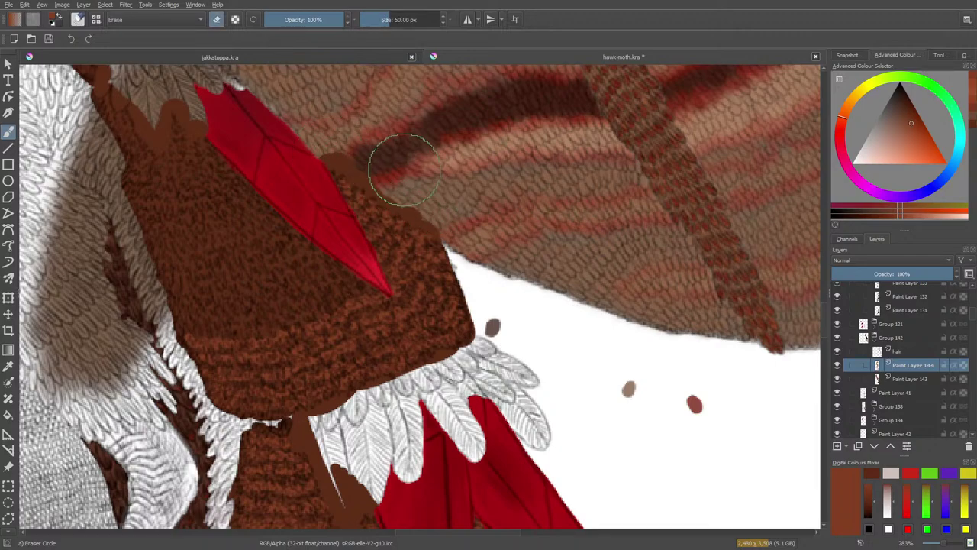
pyautogui.press('e')
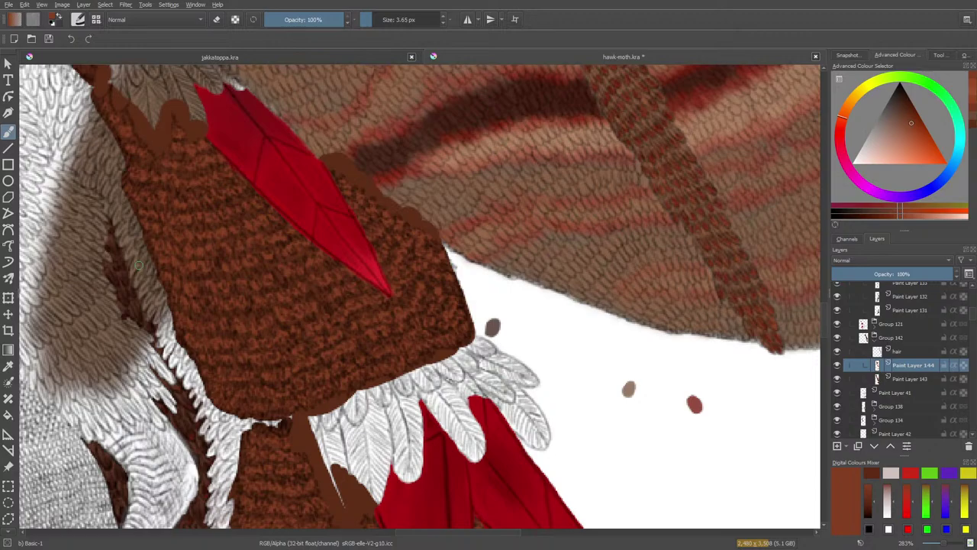
# - Paint reddish-brown highlight rows across the lower part of the uppermost fur patch, beside the striped wing
pyautogui.moveTo(448, 532); pyautogui.dragTo(394, 538)
pyautogui.moveTo(825, 319); pyautogui.dragTo(824, 284)
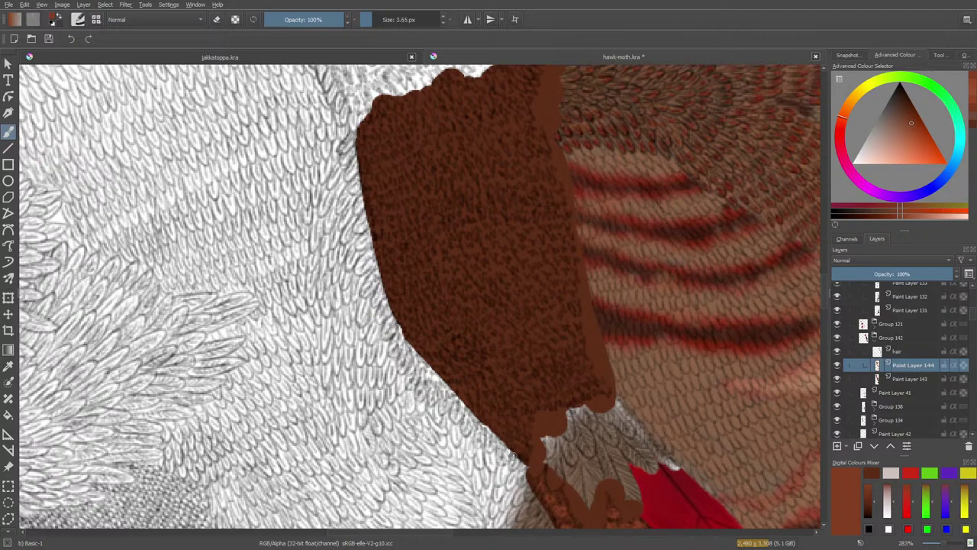
pyautogui.moveTo(510, 441)
pyautogui.mouseDown()
pyautogui.moveTo(522, 405)
pyautogui.moveTo(596, 385)
pyautogui.moveTo(591, 359)
pyautogui.moveTo(548, 328)
pyautogui.moveTo(588, 369)
pyautogui.moveTo(508, 390)
pyautogui.moveTo(510, 422)
pyautogui.moveTo(491, 421)
pyautogui.moveTo(495, 431)
pyautogui.moveTo(466, 375)
pyautogui.moveTo(472, 408)
pyautogui.moveTo(485, 411)
pyautogui.moveTo(519, 363)
pyautogui.moveTo(572, 358)
pyautogui.moveTo(572, 298)
pyautogui.moveTo(577, 329)
pyautogui.moveTo(543, 344)
pyautogui.moveTo(567, 339)
pyautogui.moveTo(559, 345)
pyautogui.moveTo(507, 349)
pyautogui.moveTo(479, 386)
pyautogui.moveTo(450, 375)
pyautogui.moveTo(479, 347)
pyautogui.moveTo(568, 310)
pyautogui.mouseUp()
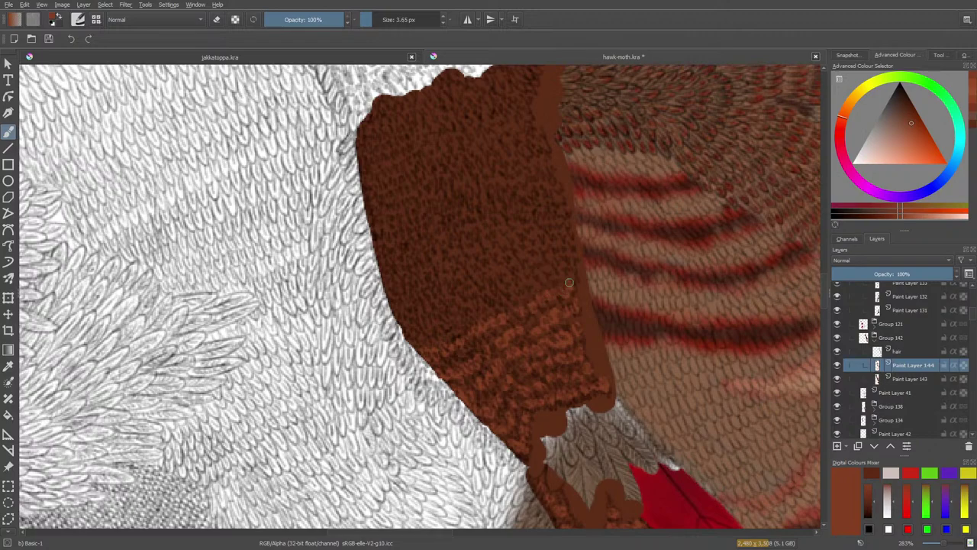
pyautogui.moveTo(571, 287); pyautogui.dragTo(574, 273)
pyautogui.moveTo(413, 337)
pyautogui.mouseDown()
pyautogui.moveTo(457, 321)
pyautogui.moveTo(457, 293)
pyautogui.moveTo(474, 312)
pyautogui.moveTo(545, 276)
pyautogui.moveTo(556, 250)
pyautogui.moveTo(564, 266)
pyautogui.moveTo(554, 243)
pyautogui.mouseUp()
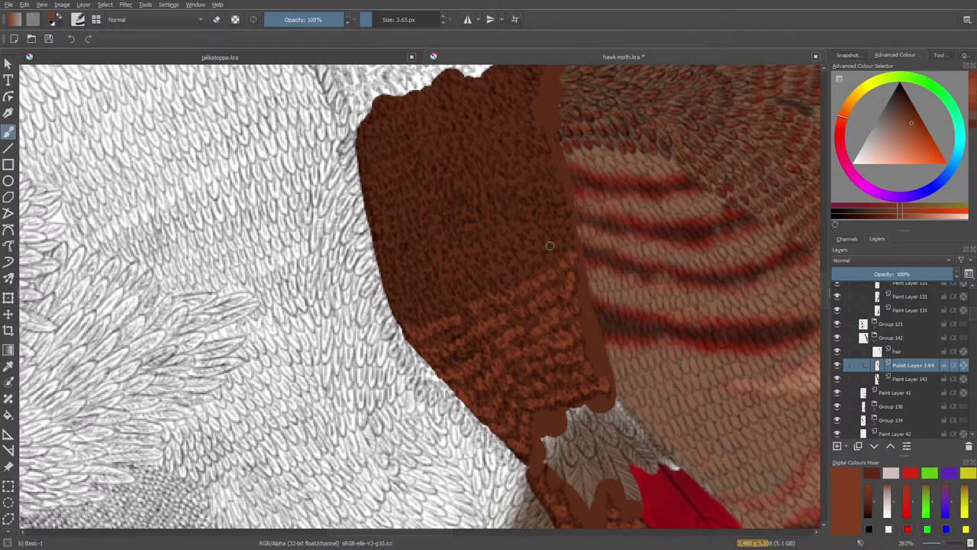
# - Touch up the last highlight row with the eraser and extend the reddish-brown rows upward through the uppermost fur patch
pyautogui.press('e')
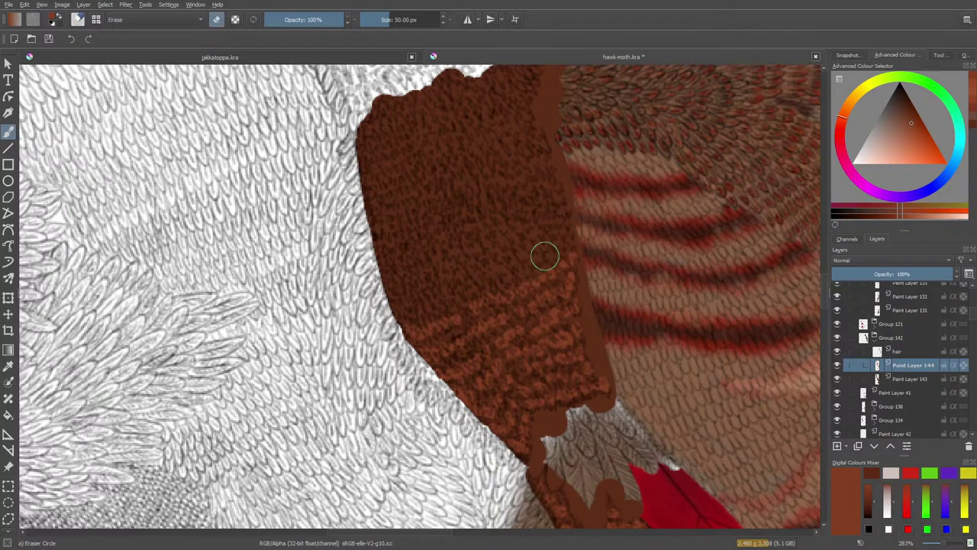
pyautogui.moveTo(512, 275)
pyautogui.mouseDown()
pyautogui.moveTo(517, 298)
pyautogui.moveTo(516, 281)
pyautogui.mouseUp()
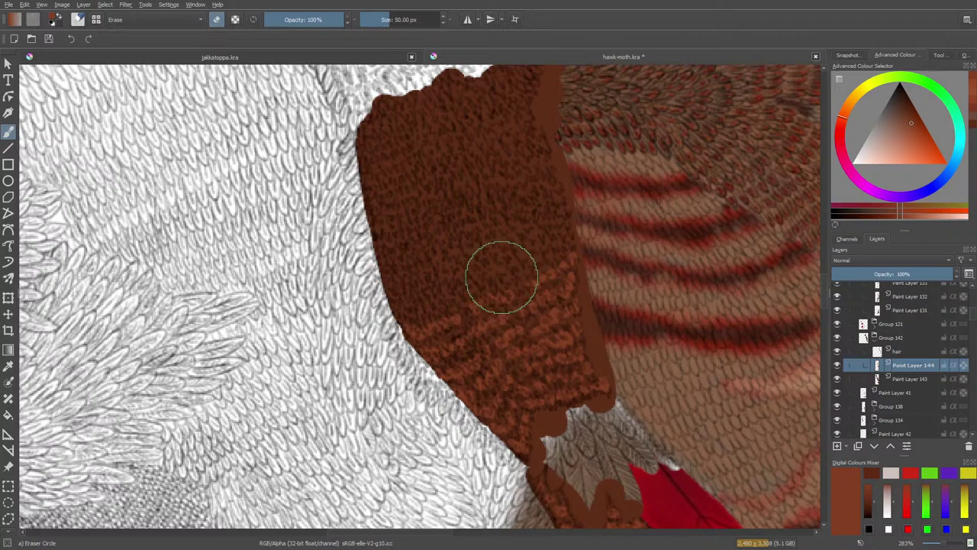
pyautogui.press('/')
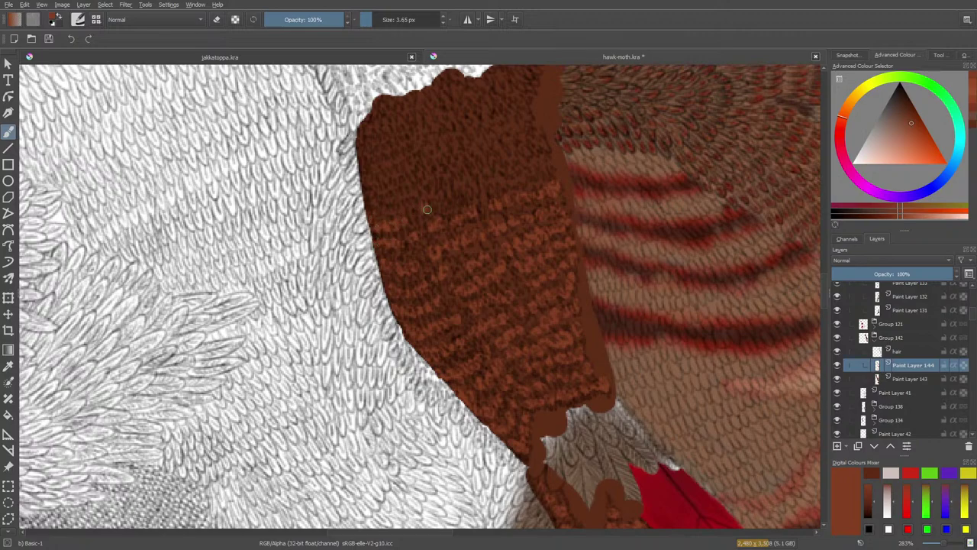
pyautogui.moveTo(477, 191)
pyautogui.mouseDown()
pyautogui.moveTo(531, 174)
pyautogui.moveTo(547, 156)
pyautogui.mouseUp()
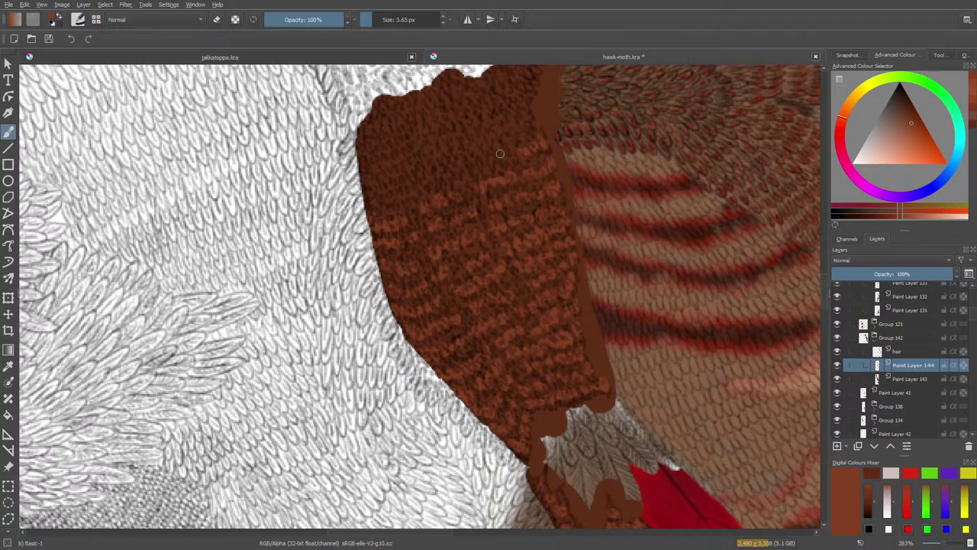
pyautogui.moveTo(500, 154); pyautogui.dragTo(447, 174)
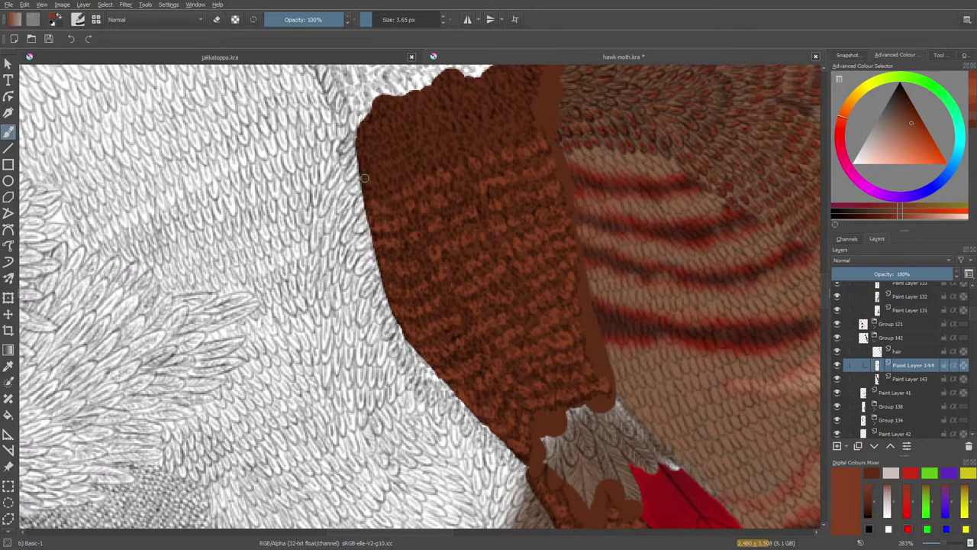
pyautogui.moveTo(366, 178)
pyautogui.mouseDown()
pyautogui.moveTo(473, 146)
pyautogui.moveTo(497, 121)
pyautogui.moveTo(527, 125)
pyautogui.moveTo(521, 110)
pyautogui.mouseUp()
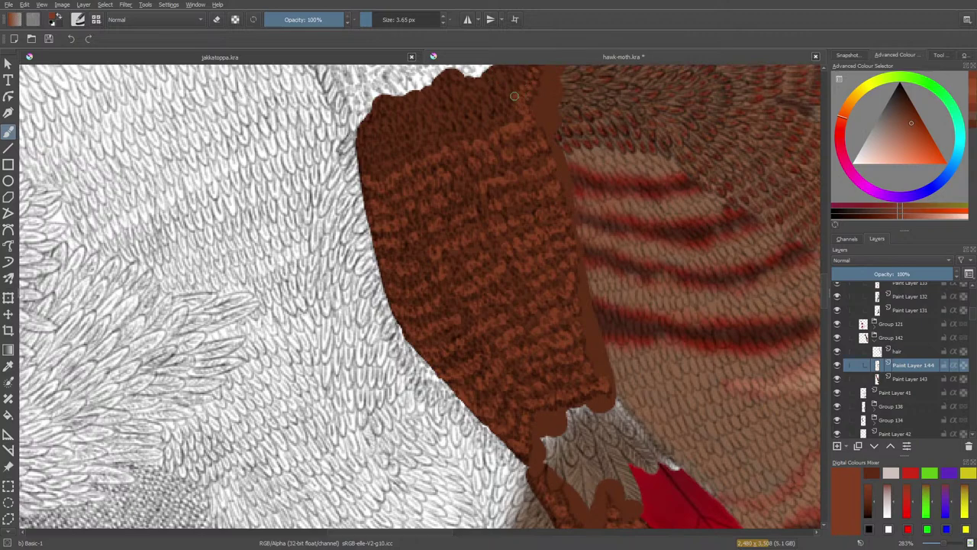
pyautogui.moveTo(497, 117)
pyautogui.mouseDown()
pyautogui.moveTo(363, 167)
pyautogui.moveTo(357, 142)
pyautogui.moveTo(382, 143)
pyautogui.moveTo(493, 82)
pyautogui.mouseUp()
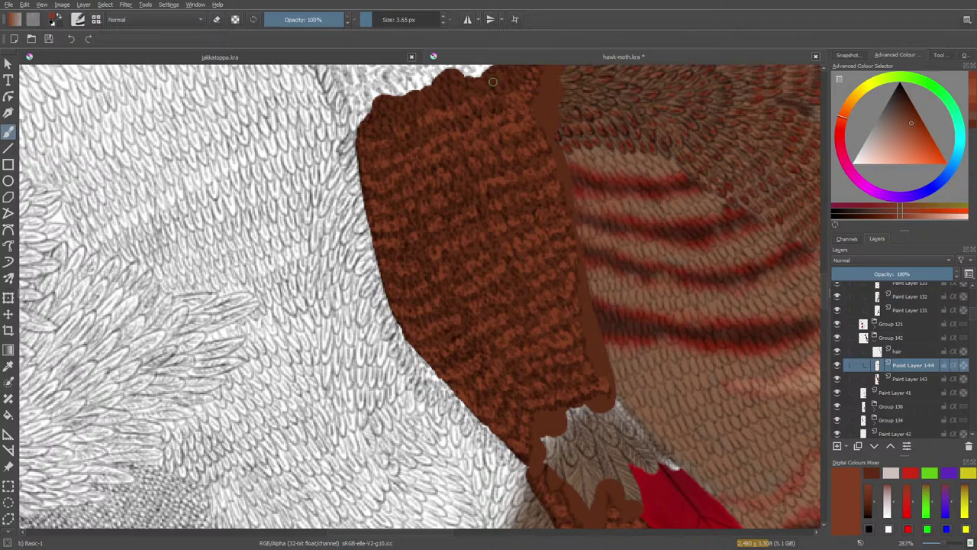
# - Finish the reddish-brown highlights along the scalloped top edge and narrow tip of the uppermost fur patch
pyautogui.moveTo(822, 288); pyautogui.dragTo(824, 276)
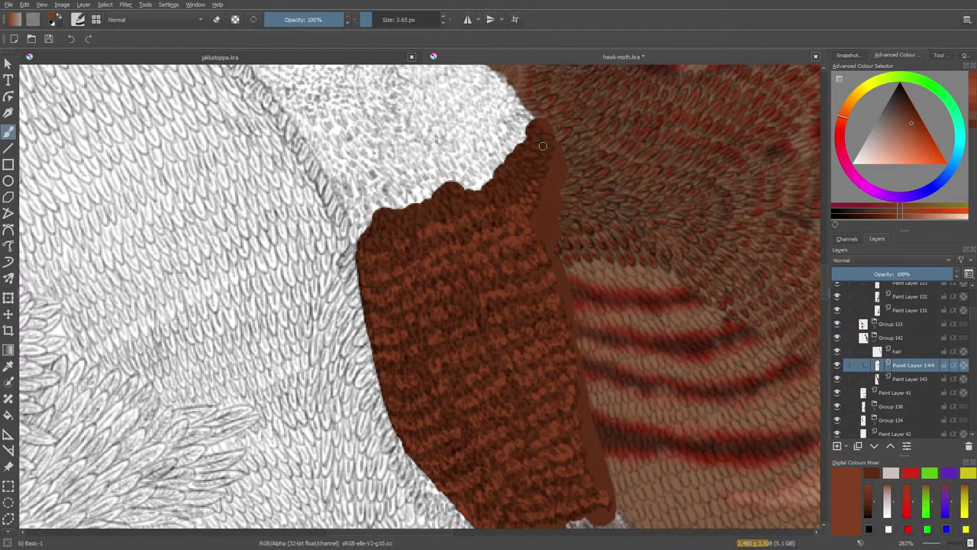
pyautogui.moveTo(535, 131)
pyautogui.mouseDown()
pyautogui.moveTo(544, 152)
pyautogui.moveTo(535, 170)
pyautogui.moveTo(522, 176)
pyautogui.moveTo(517, 157)
pyautogui.moveTo(509, 195)
pyautogui.moveTo(403, 220)
pyautogui.mouseUp()
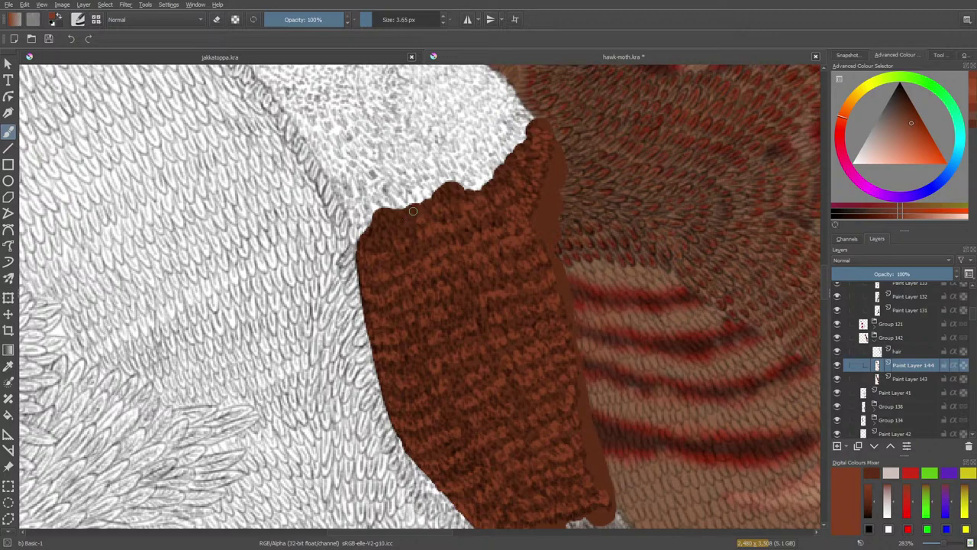
pyautogui.moveTo(403, 220); pyautogui.dragTo(386, 228)
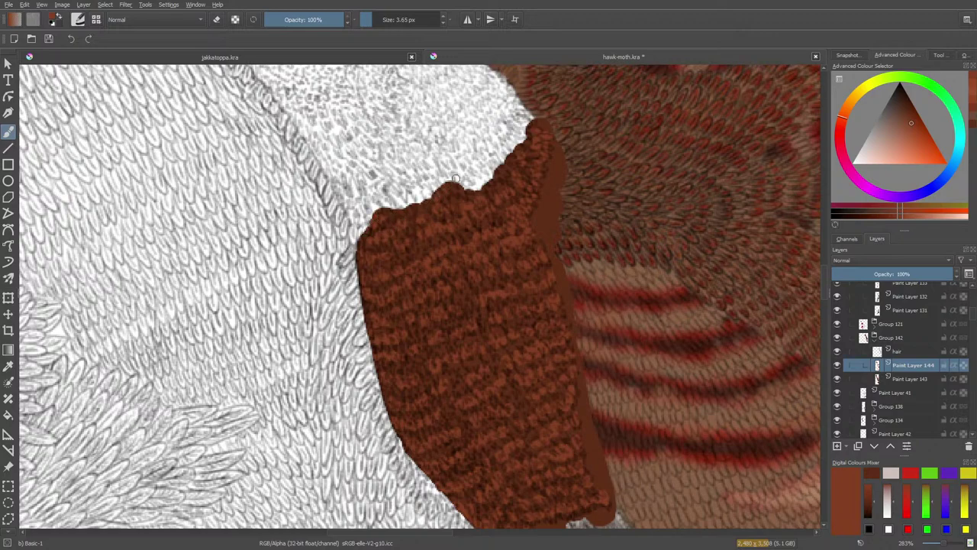
# - Blend the highlight rows with the Blender Basic brush, from the lower tail patch up to the tip of the uppermost patch
pyautogui.moveTo(826, 271)
pyautogui.mouseDown()
pyautogui.moveTo(817, 400)
pyautogui.moveTo(823, 359)
pyautogui.mouseUp()
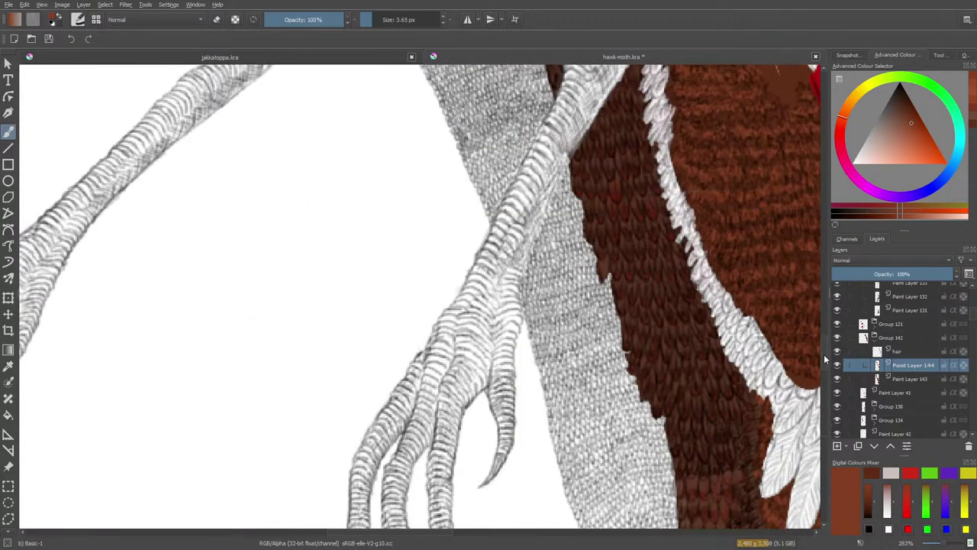
pyautogui.moveTo(383, 535); pyautogui.dragTo(456, 519)
pyautogui.rightClick(428, 303)
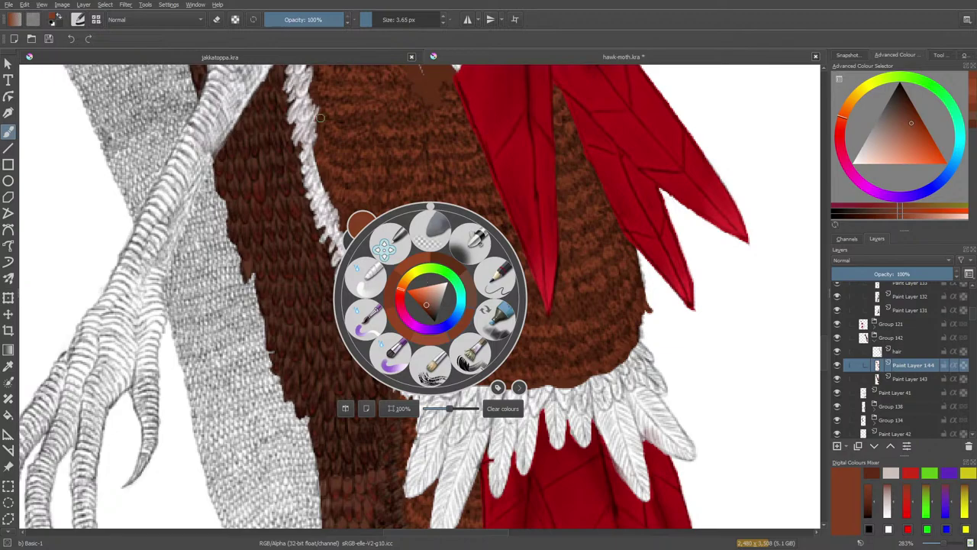
pyautogui.click(384, 247)
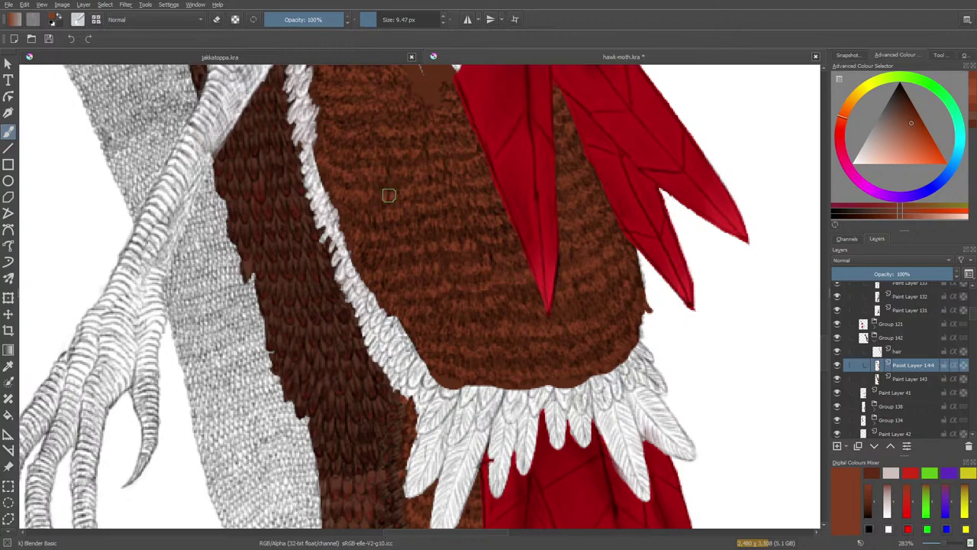
pyautogui.scroll(5, 826, 321)
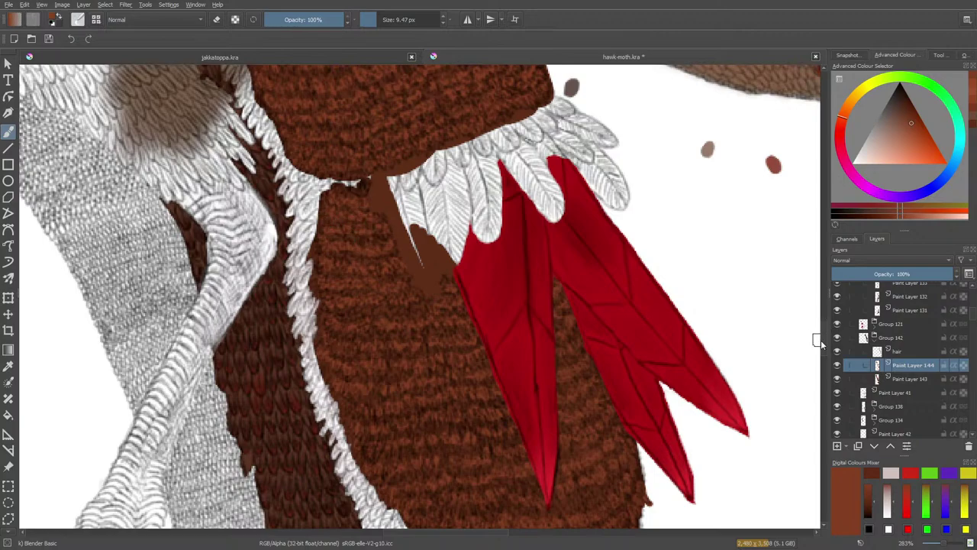
pyautogui.scroll(5, 820, 340)
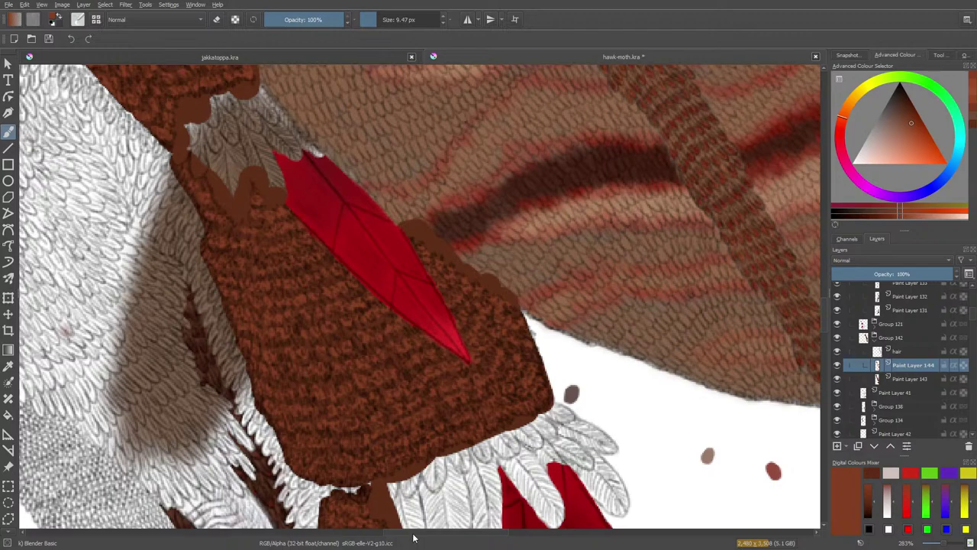
pyautogui.hscroll(-5, 397, 519)
pyautogui.scroll(8, 814, 356)
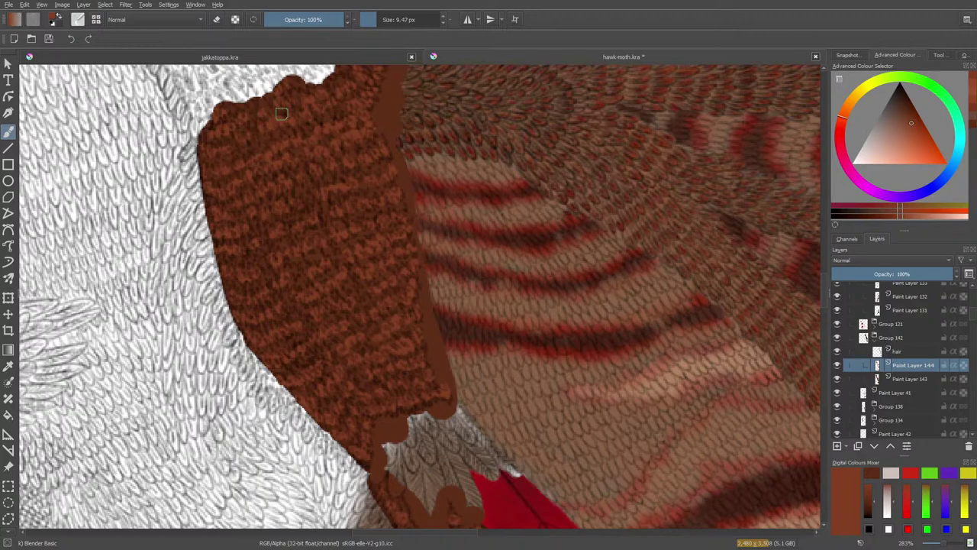
pyautogui.scroll(5, 817, 278)
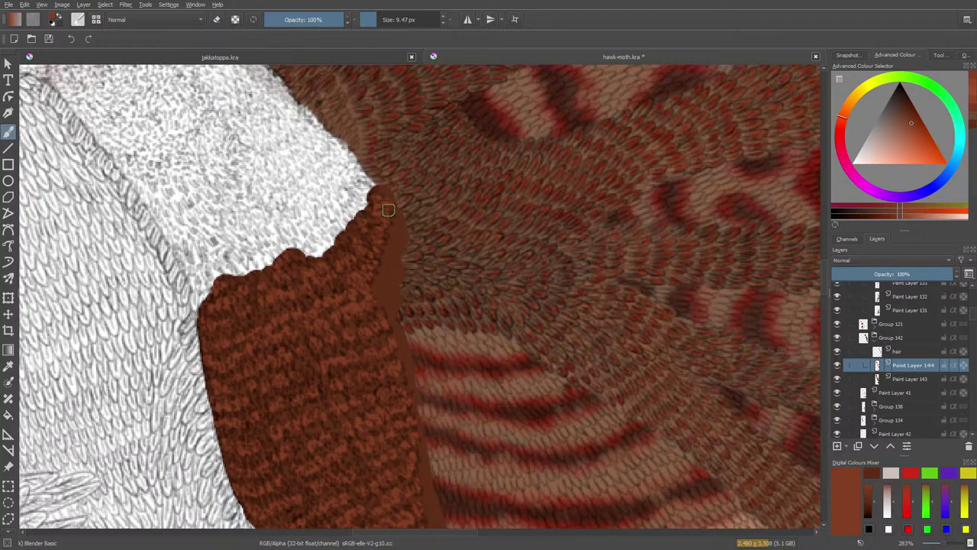
# - On Paint Layer 143, erase the brown spill over the white feathers below the large fur patch with a 7.85 px eraser
pyautogui.scroll(-15, 823, 301)
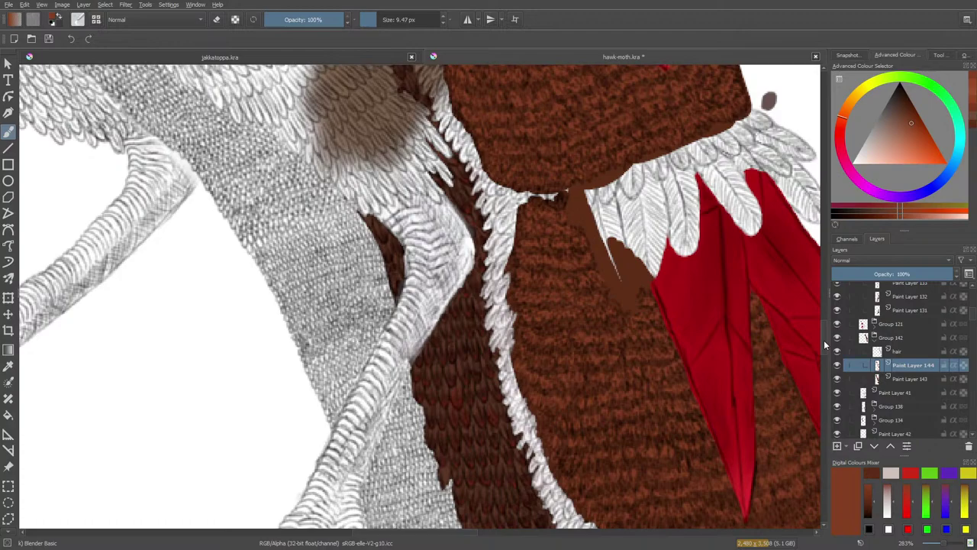
pyautogui.click(901, 371)
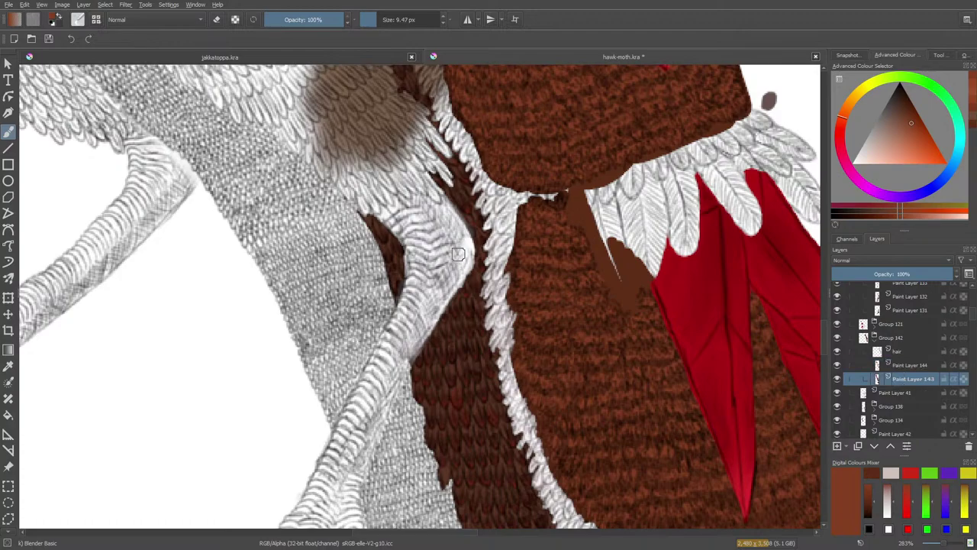
pyautogui.press('e')
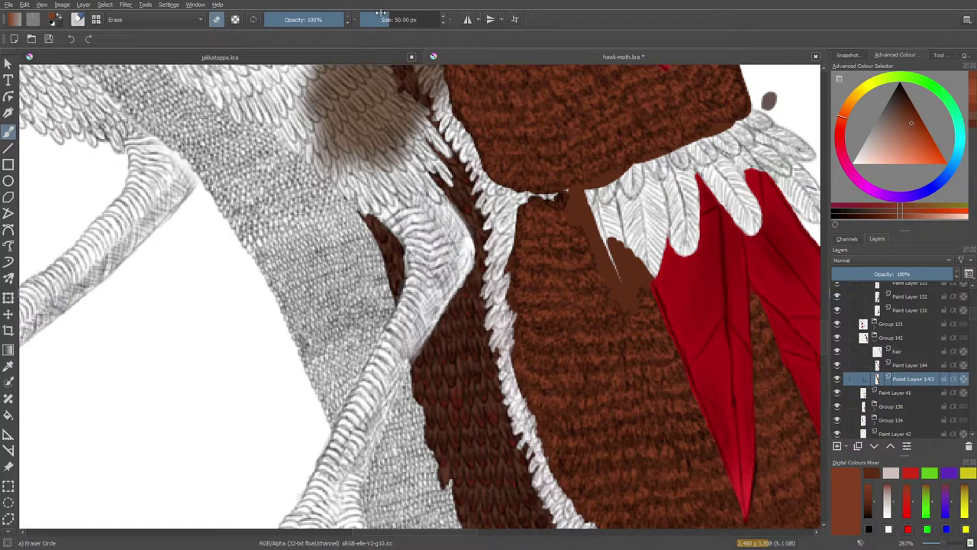
pyautogui.moveTo(381, 13); pyautogui.dragTo(377, 17)
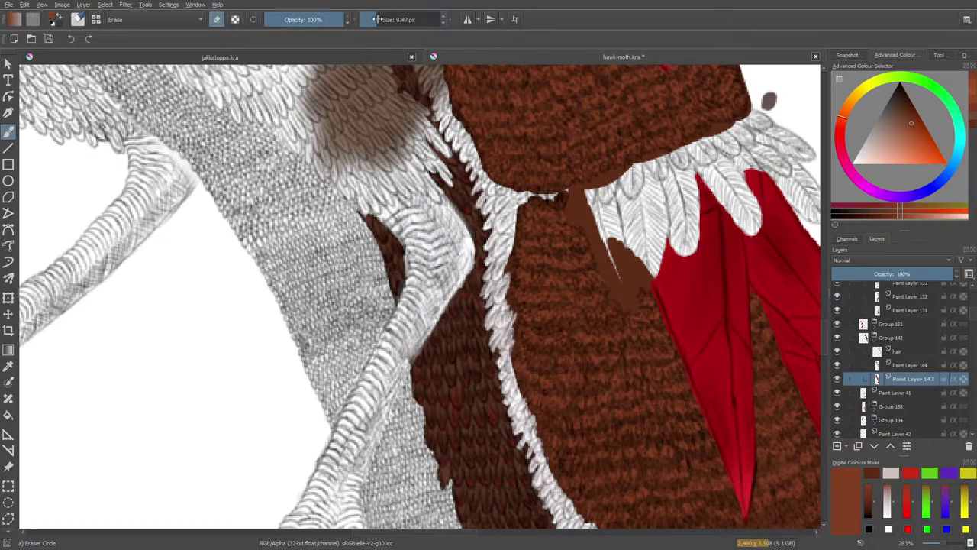
pyautogui.click(379, 19)
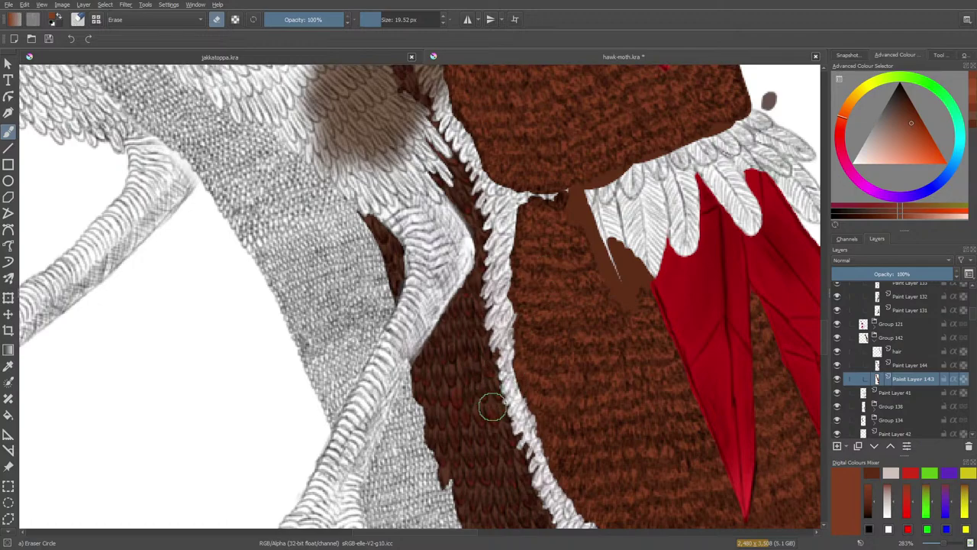
pyautogui.click(376, 15)
pyautogui.moveTo(944, 543); pyautogui.dragTo(948, 543)
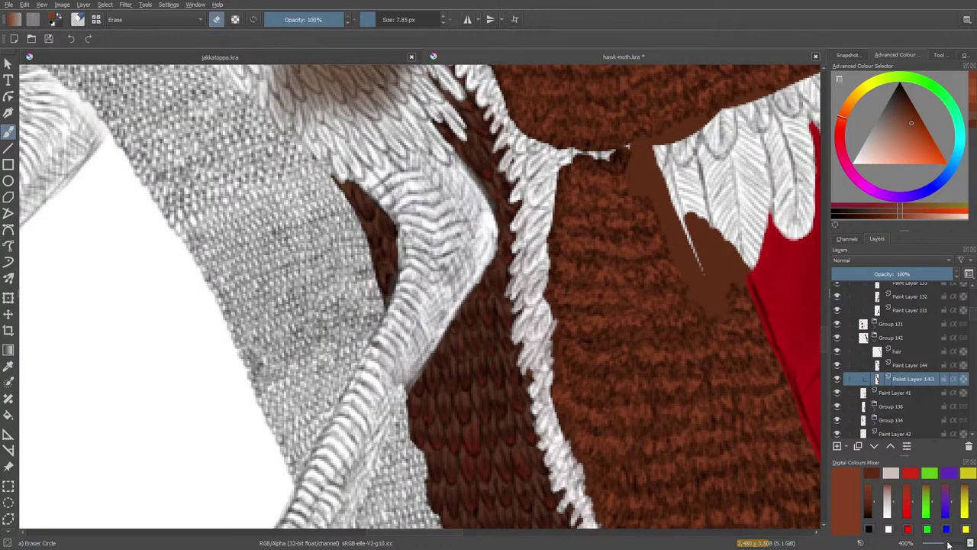
pyautogui.moveTo(820, 325); pyautogui.dragTo(827, 353)
pyautogui.moveTo(437, 534); pyautogui.dragTo(469, 524)
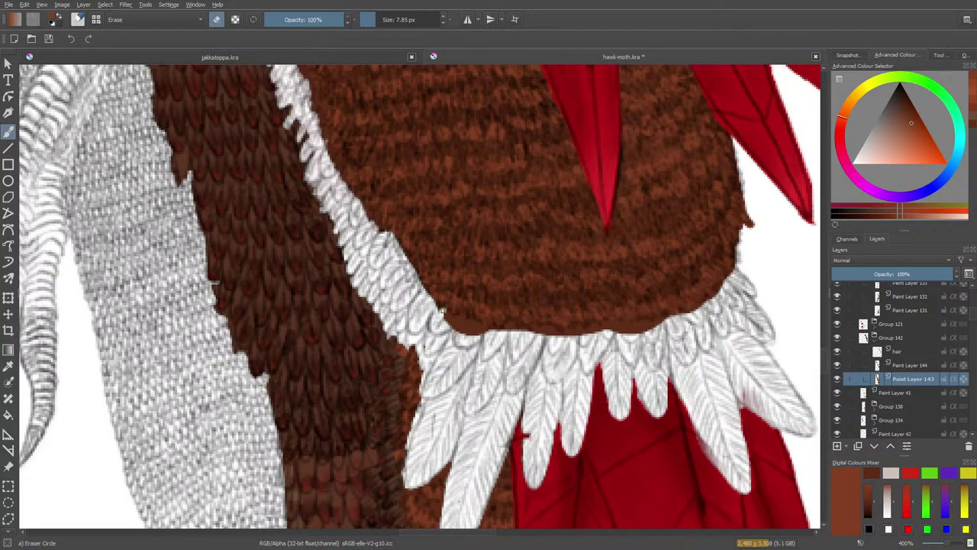
pyautogui.moveTo(444, 311)
pyautogui.mouseDown()
pyautogui.moveTo(479, 334)
pyautogui.moveTo(467, 332)
pyautogui.mouseUp()
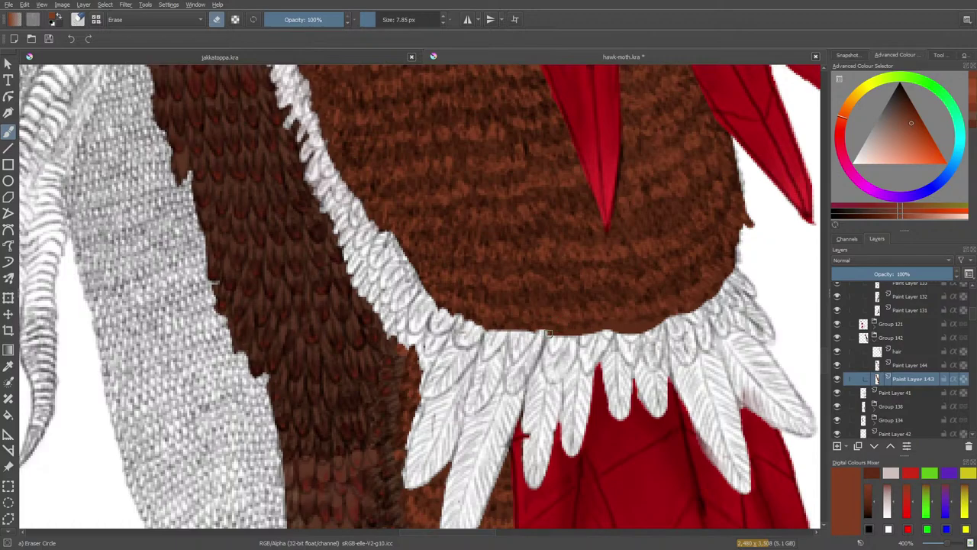
pyautogui.moveTo(567, 339); pyautogui.dragTo(660, 325)
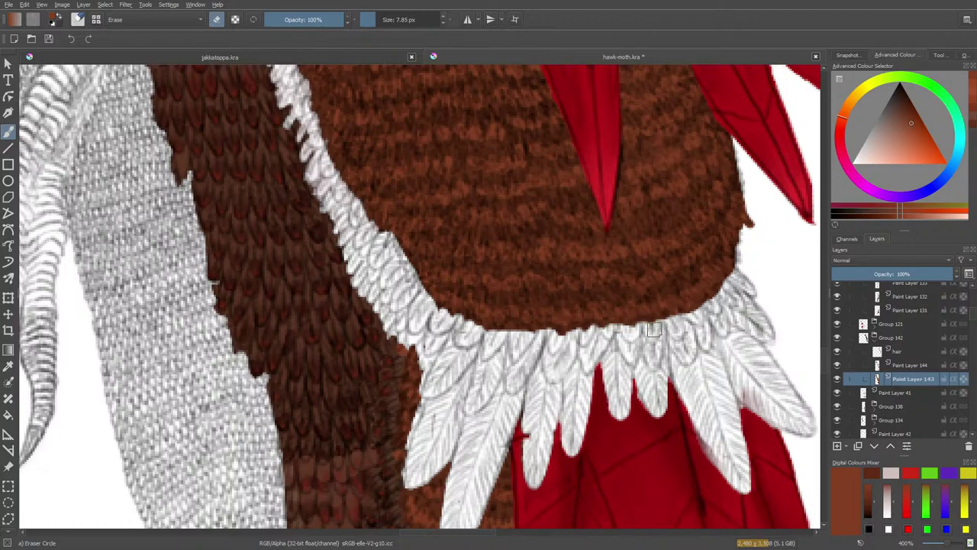
# - Erase the brown base colour covering the long white feathers beside the hanging red feather, following their outline
pyautogui.scroll(-5, 654, 329)
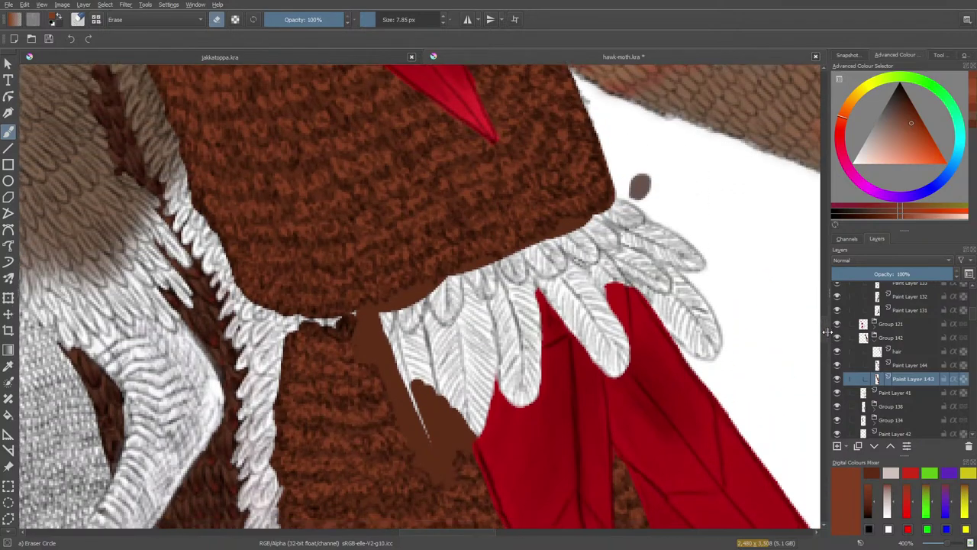
pyautogui.scroll(5, 830, 348)
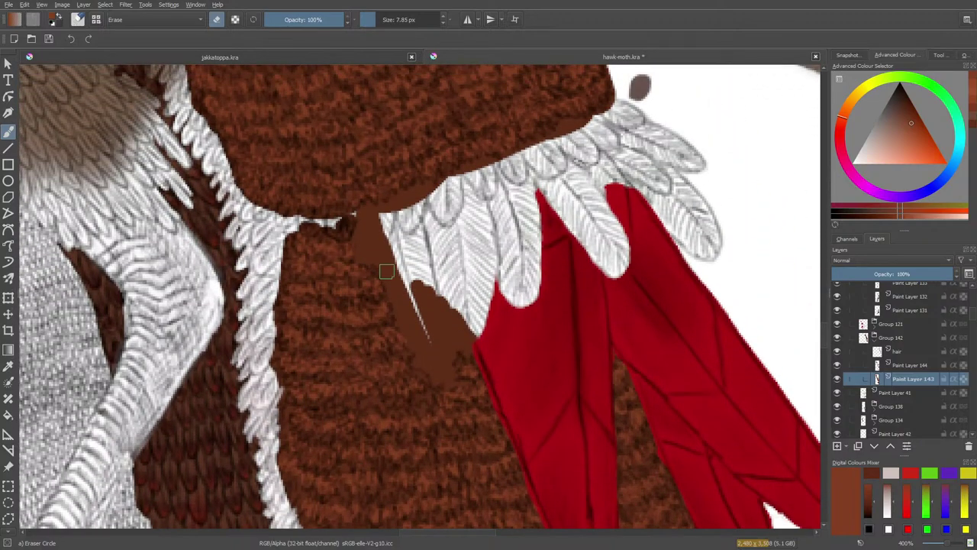
pyautogui.moveTo(407, 314)
pyautogui.mouseDown()
pyautogui.moveTo(391, 266)
pyautogui.moveTo(404, 303)
pyautogui.moveTo(391, 277)
pyautogui.mouseUp()
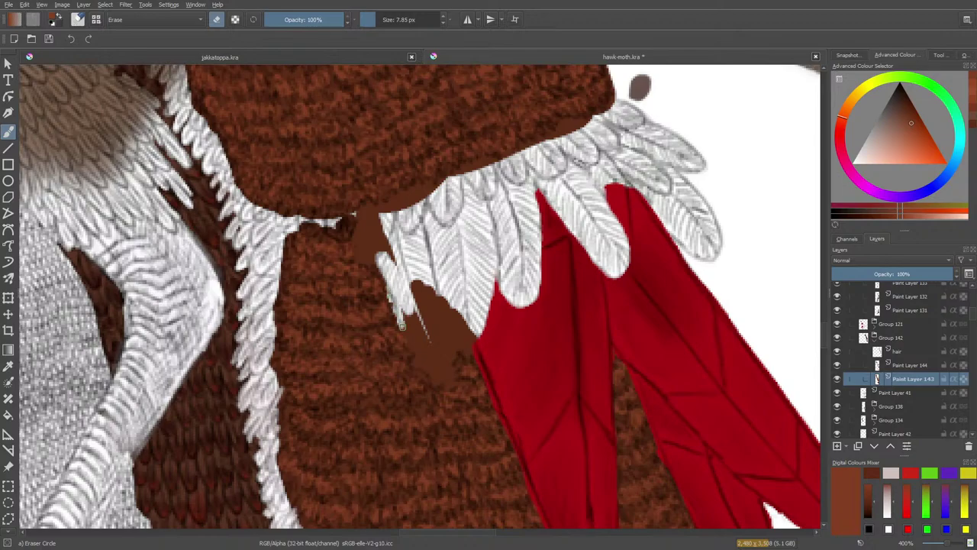
pyautogui.moveTo(403, 326); pyautogui.dragTo(410, 339)
pyautogui.moveTo(437, 380); pyautogui.dragTo(448, 380)
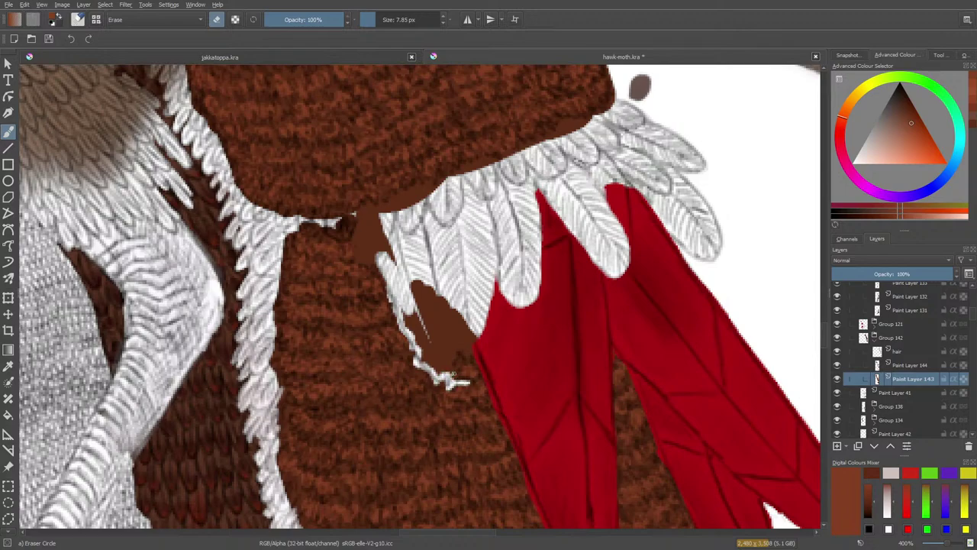
pyautogui.moveTo(439, 359)
pyautogui.mouseDown()
pyautogui.moveTo(410, 316)
pyautogui.moveTo(423, 356)
pyautogui.moveTo(421, 345)
pyautogui.moveTo(444, 376)
pyautogui.moveTo(419, 322)
pyautogui.moveTo(427, 319)
pyautogui.moveTo(444, 356)
pyautogui.moveTo(428, 314)
pyautogui.moveTo(432, 275)
pyautogui.moveTo(447, 353)
pyautogui.moveTo(450, 307)
pyautogui.moveTo(465, 354)
pyautogui.moveTo(465, 317)
pyautogui.moveTo(470, 341)
pyautogui.mouseUp()
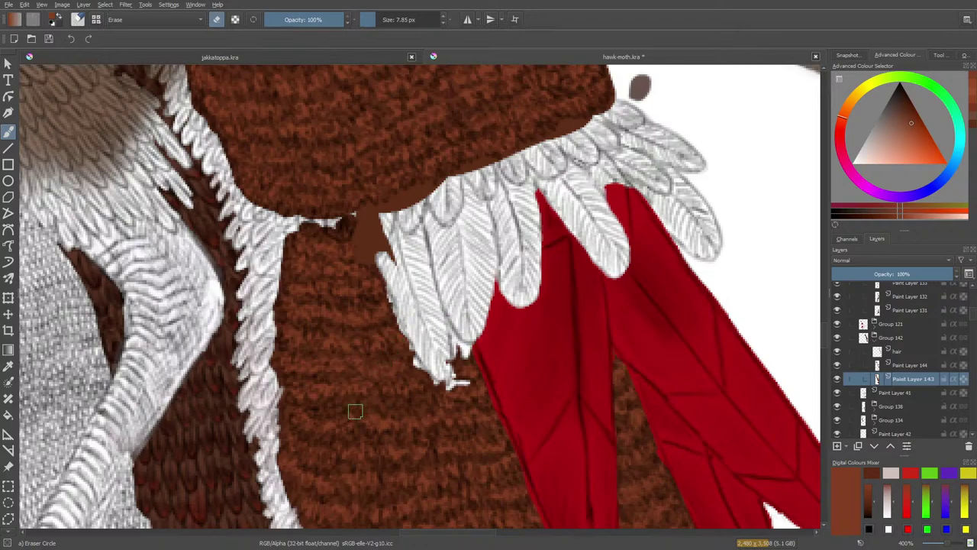
# - Erase the brown overlap from the leftmost small feather and along the tops of the white feathers under the middle patch
pyautogui.moveTo(377, 233)
pyautogui.mouseDown()
pyautogui.moveTo(386, 246)
pyautogui.moveTo(375, 228)
pyautogui.moveTo(380, 248)
pyautogui.moveTo(353, 238)
pyautogui.moveTo(363, 231)
pyautogui.moveTo(367, 257)
pyautogui.moveTo(354, 243)
pyautogui.moveTo(368, 216)
pyautogui.mouseUp()
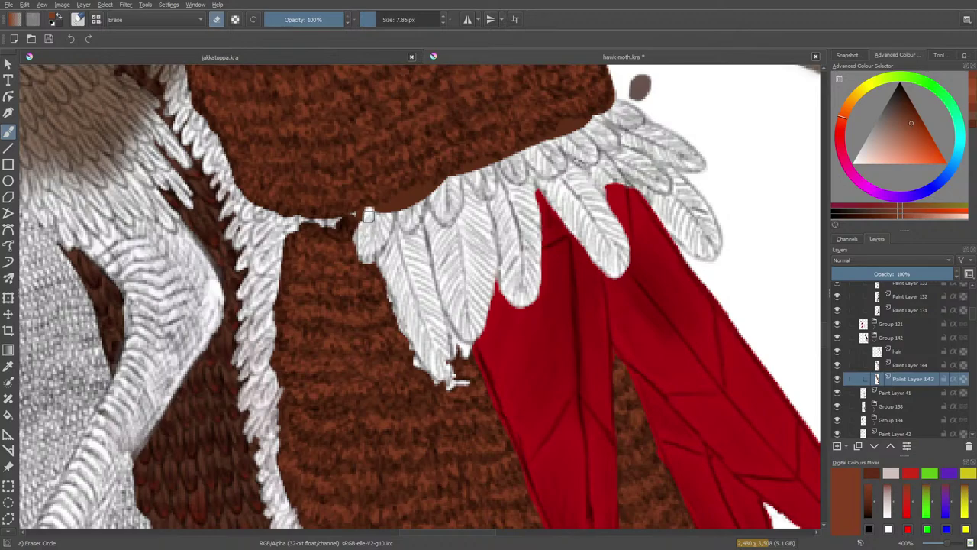
pyautogui.moveTo(373, 257)
pyautogui.mouseDown()
pyautogui.moveTo(376, 231)
pyautogui.moveTo(424, 186)
pyautogui.moveTo(381, 215)
pyautogui.moveTo(424, 188)
pyautogui.mouseUp()
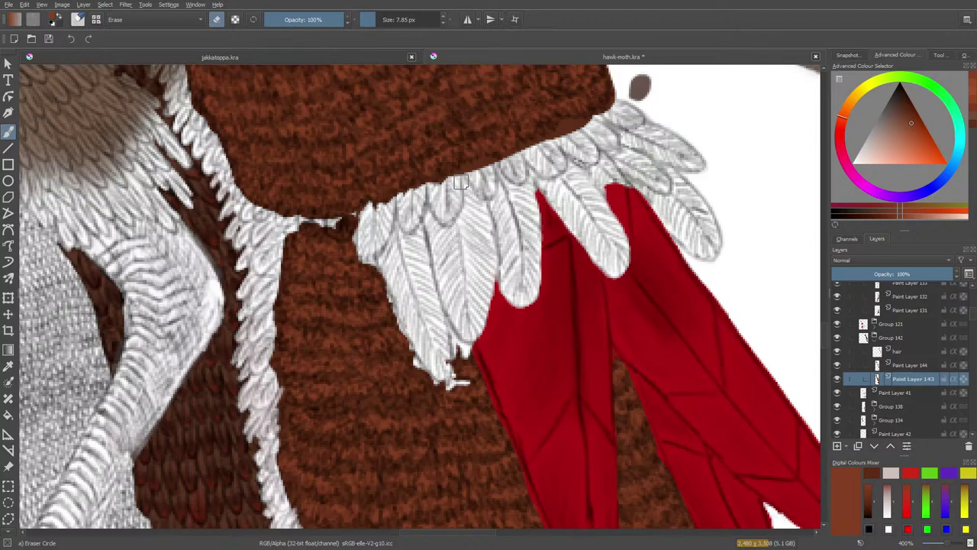
pyautogui.moveTo(462, 182); pyautogui.dragTo(471, 164)
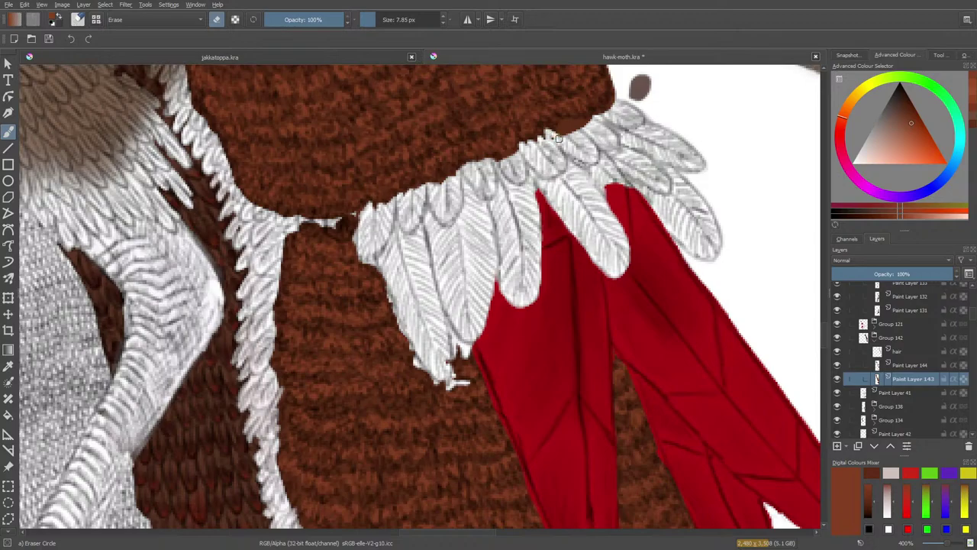
pyautogui.moveTo(562, 131); pyautogui.dragTo(574, 122)
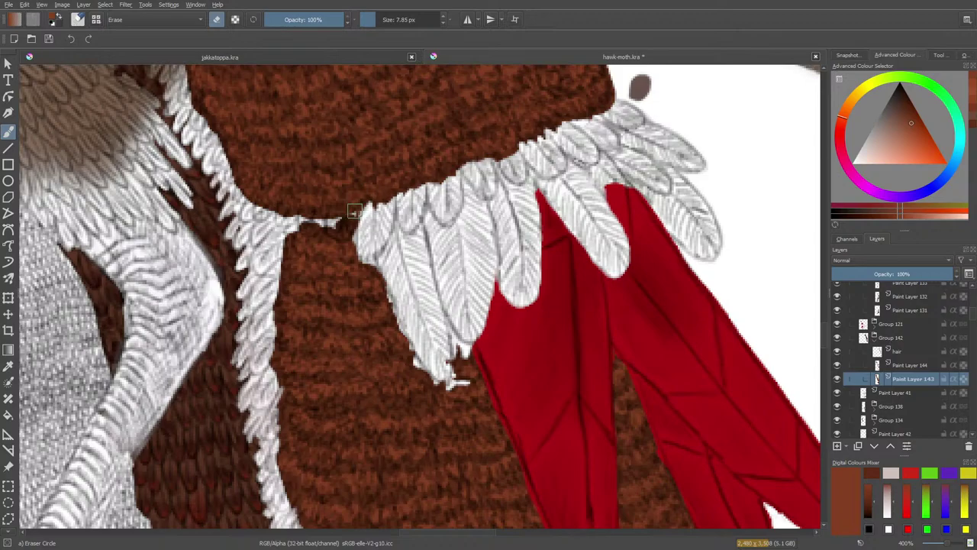
# - Erase the brown spill over the patterned wing's edge, from the upper red feather to the outer corner of the fur patch
pyautogui.scroll(10, 824, 305)
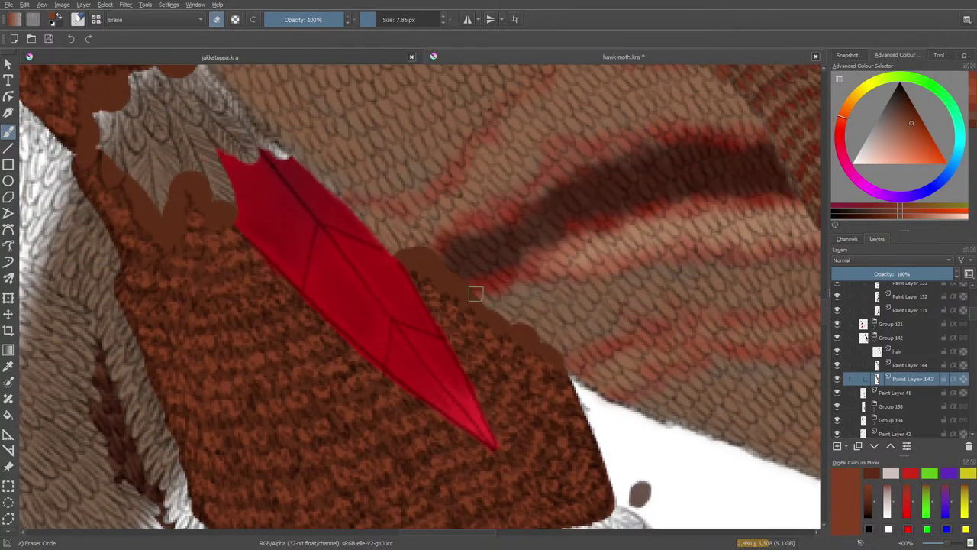
pyautogui.moveTo(475, 293)
pyautogui.mouseDown()
pyautogui.moveTo(387, 232)
pyautogui.moveTo(468, 301)
pyautogui.moveTo(561, 358)
pyautogui.moveTo(474, 307)
pyautogui.moveTo(553, 356)
pyautogui.mouseUp()
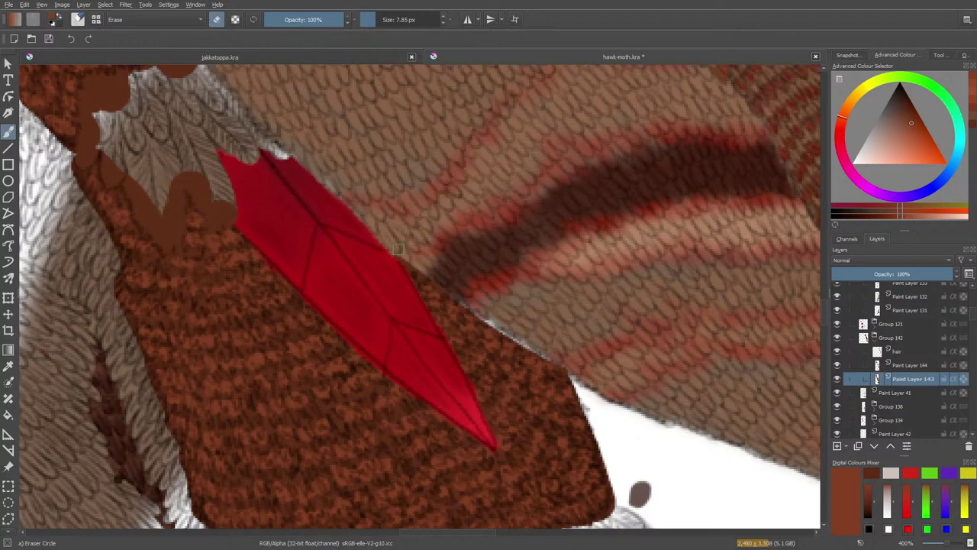
pyautogui.moveTo(397, 249); pyautogui.dragTo(467, 299)
pyautogui.press('e')
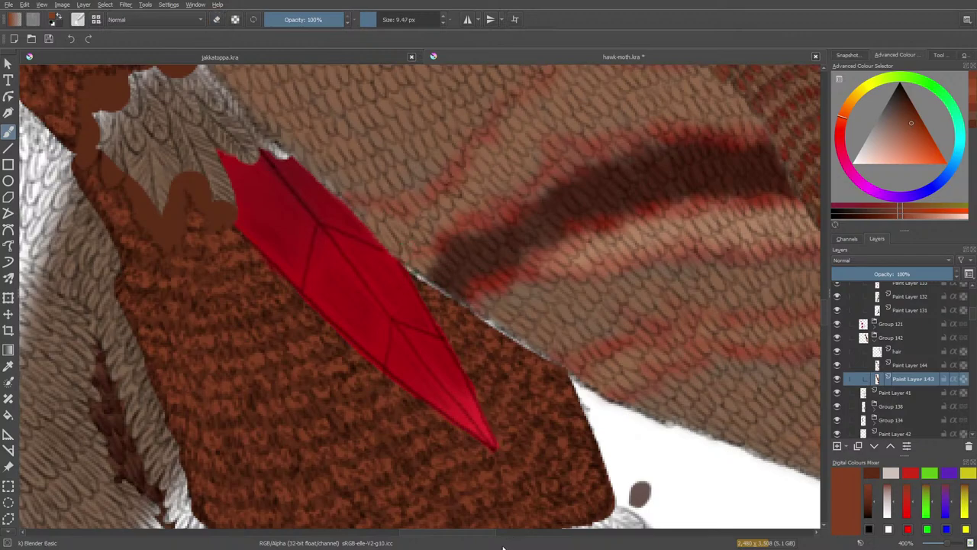
# - Erase the brown overlap from the grey-brown feathers above the upper red feather and from the small white feather beside them
pyautogui.moveTo(464, 536); pyautogui.dragTo(432, 540)
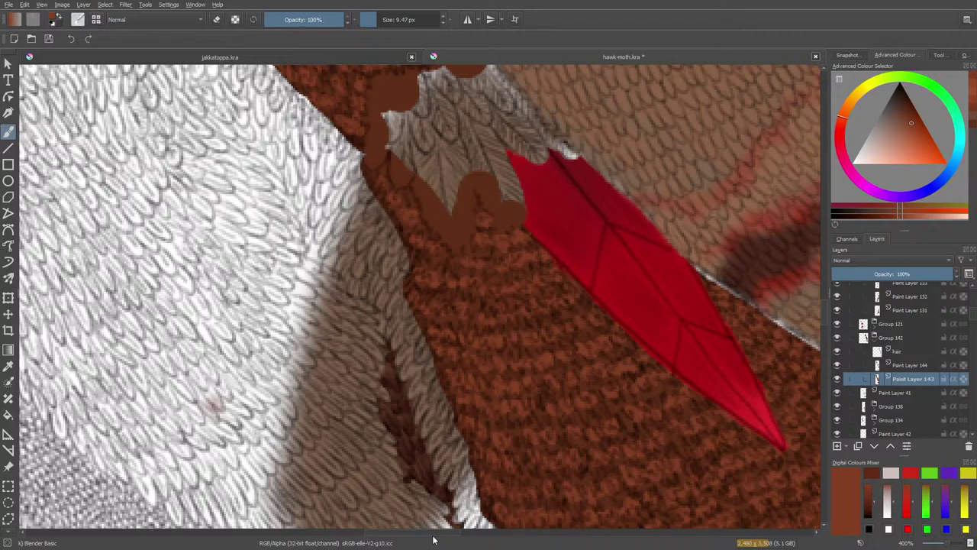
pyautogui.press('e')
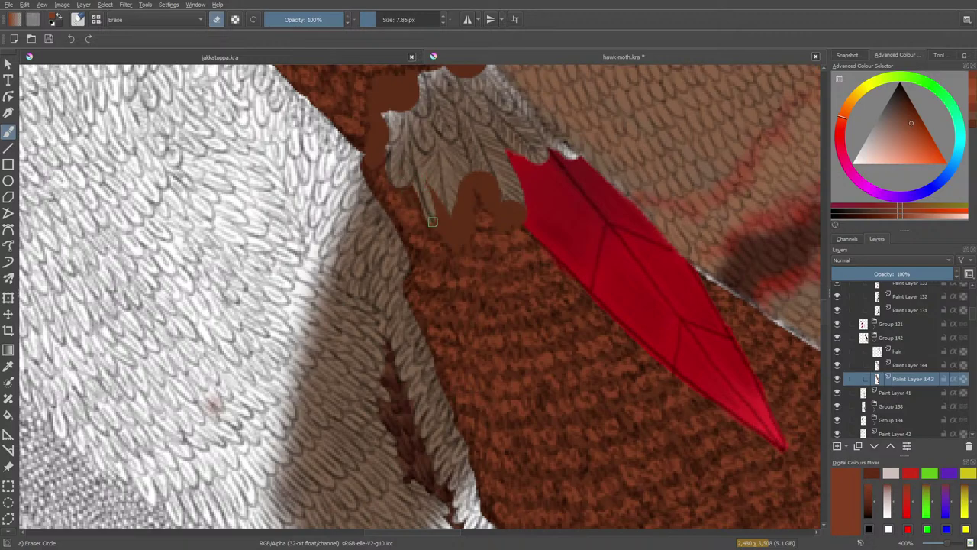
pyautogui.moveTo(432, 221)
pyautogui.mouseDown()
pyautogui.moveTo(424, 191)
pyautogui.moveTo(438, 208)
pyautogui.moveTo(428, 181)
pyautogui.moveTo(459, 238)
pyautogui.moveTo(461, 207)
pyautogui.moveTo(462, 242)
pyautogui.moveTo(474, 157)
pyautogui.moveTo(465, 121)
pyautogui.moveTo(489, 194)
pyautogui.moveTo(495, 201)
pyautogui.moveTo(487, 169)
pyautogui.moveTo(522, 208)
pyautogui.moveTo(474, 178)
pyautogui.moveTo(490, 206)
pyautogui.mouseUp()
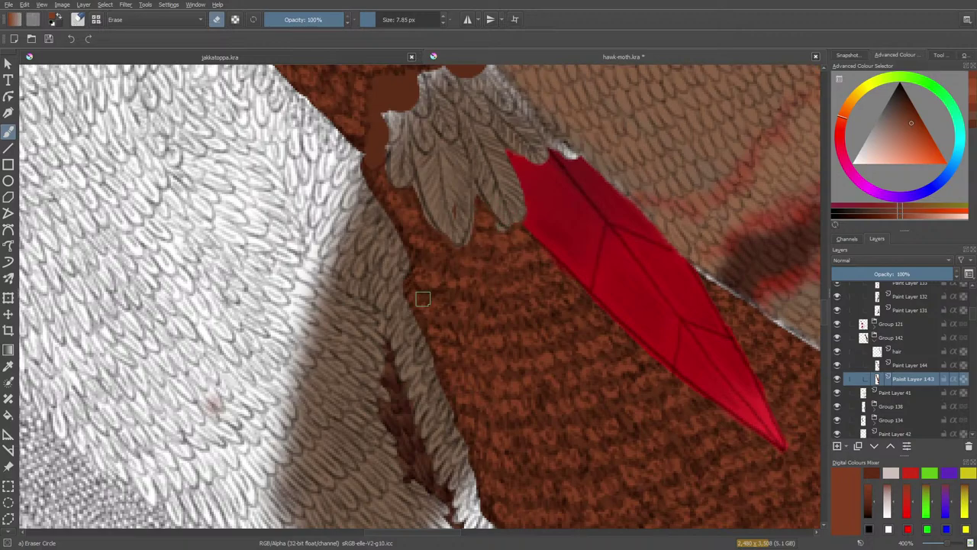
pyautogui.moveTo(373, 80)
pyautogui.mouseDown()
pyautogui.moveTo(373, 161)
pyautogui.moveTo(373, 113)
pyautogui.moveTo(372, 157)
pyautogui.moveTo(375, 122)
pyautogui.moveTo(410, 97)
pyautogui.mouseUp()
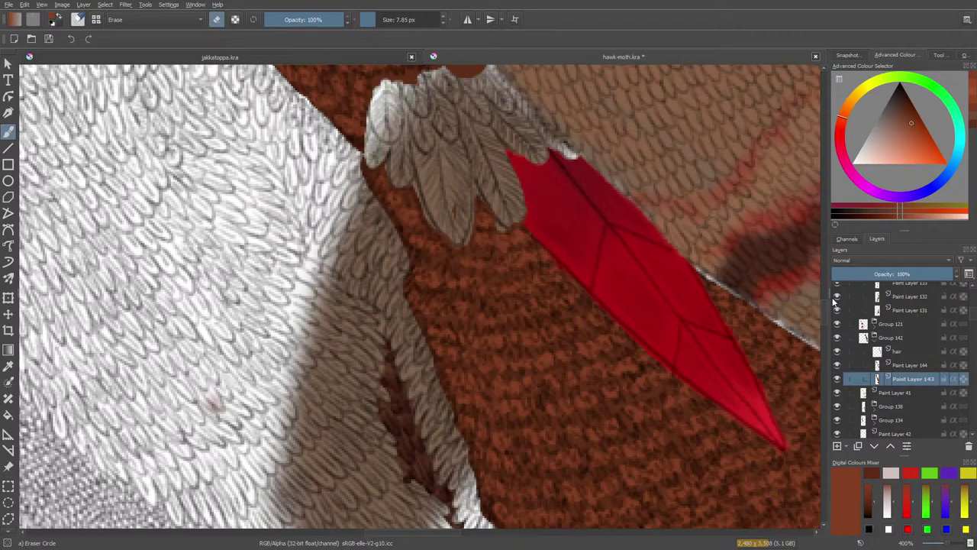
pyautogui.scroll(5, 825, 303)
pyautogui.moveTo(379, 264); pyautogui.dragTo(375, 263)
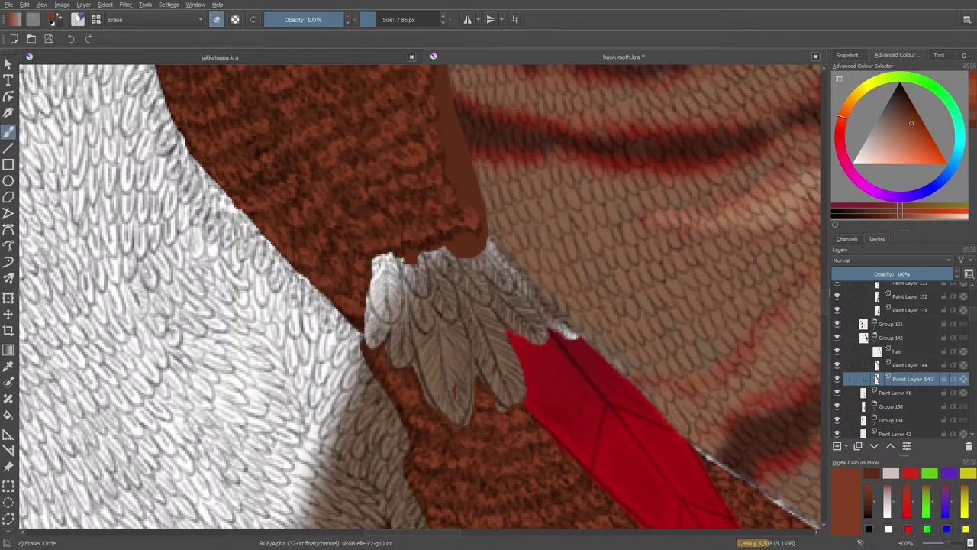
# - Erase the brown overlap along the feather tops and up the striped wing's edge to the tip of the uppermost fur patch
pyautogui.moveTo(408, 255)
pyautogui.mouseDown()
pyautogui.moveTo(416, 268)
pyautogui.moveTo(451, 245)
pyautogui.moveTo(469, 250)
pyautogui.moveTo(475, 240)
pyautogui.moveTo(462, 236)
pyautogui.moveTo(478, 247)
pyautogui.moveTo(484, 239)
pyautogui.moveTo(476, 184)
pyautogui.moveTo(467, 173)
pyautogui.moveTo(461, 192)
pyautogui.moveTo(452, 164)
pyautogui.moveTo(453, 116)
pyautogui.mouseUp()
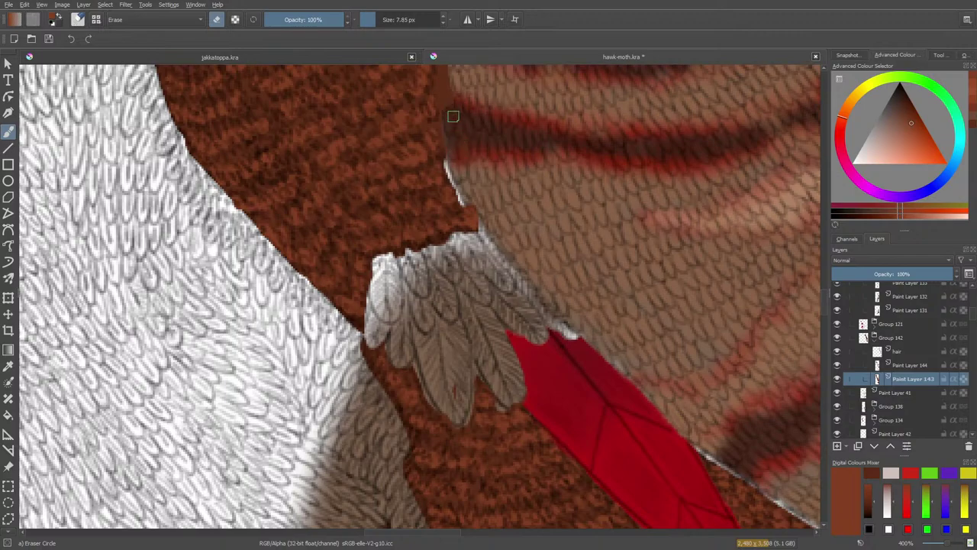
pyautogui.scroll(5, 824, 301)
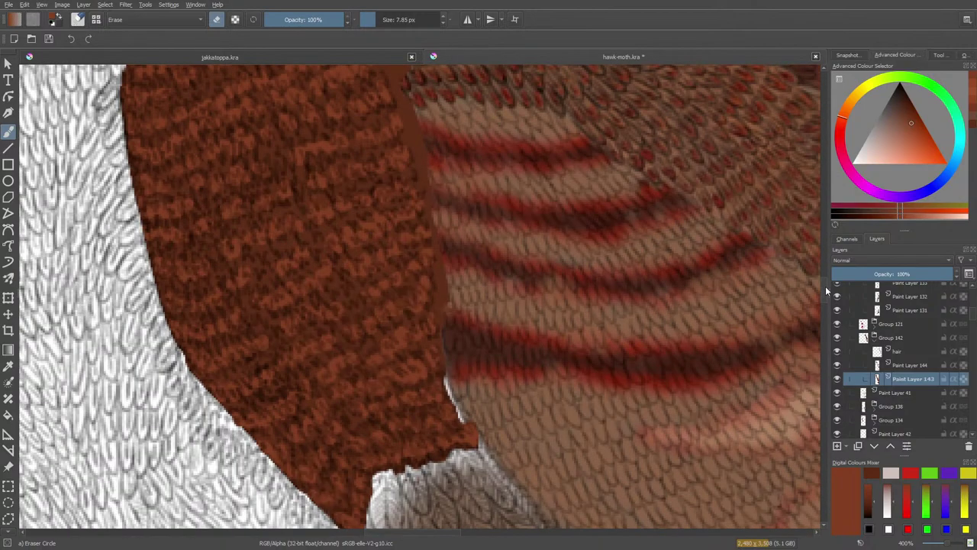
pyautogui.moveTo(448, 312)
pyautogui.mouseDown()
pyautogui.moveTo(442, 329)
pyautogui.moveTo(442, 253)
pyautogui.mouseUp()
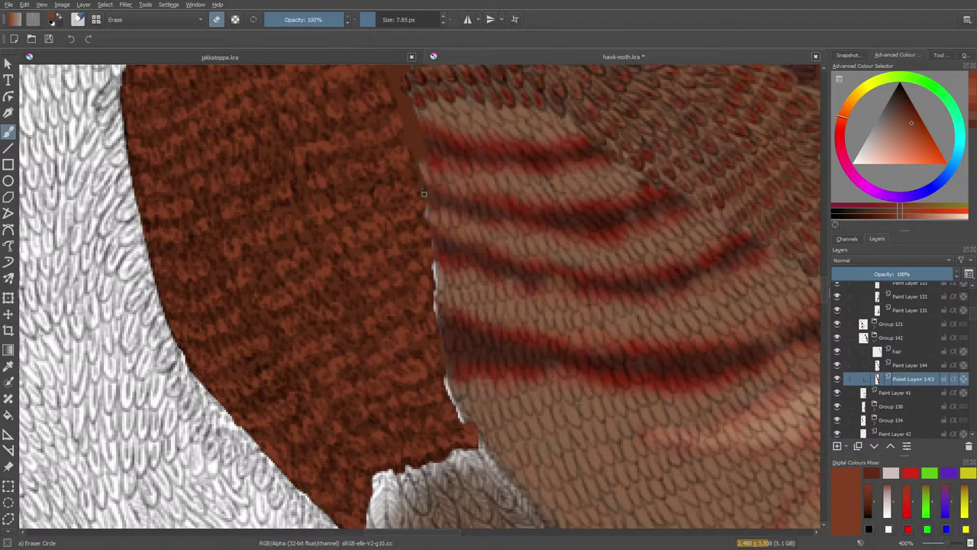
pyautogui.moveTo(423, 193)
pyautogui.mouseDown()
pyautogui.moveTo(408, 111)
pyautogui.moveTo(414, 134)
pyautogui.mouseUp()
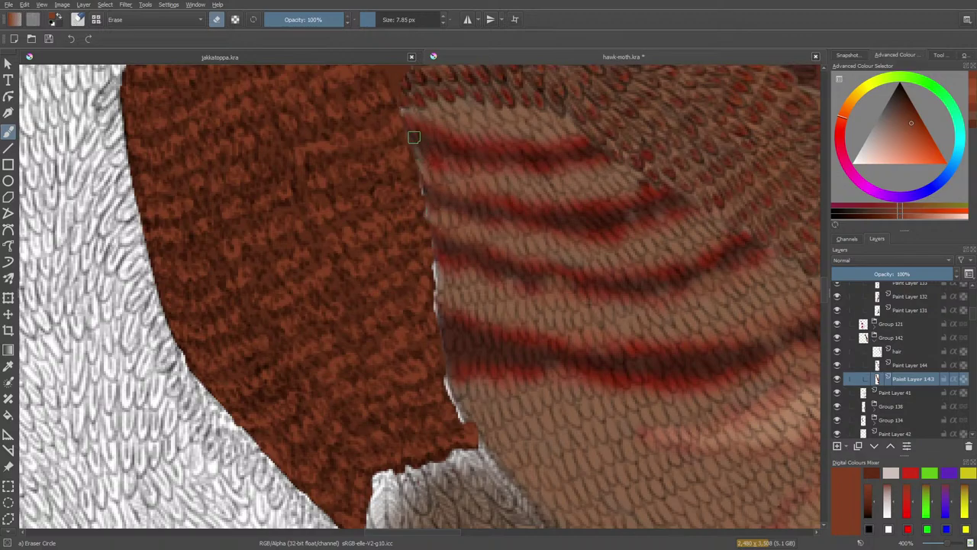
pyautogui.scroll(5, 824, 278)
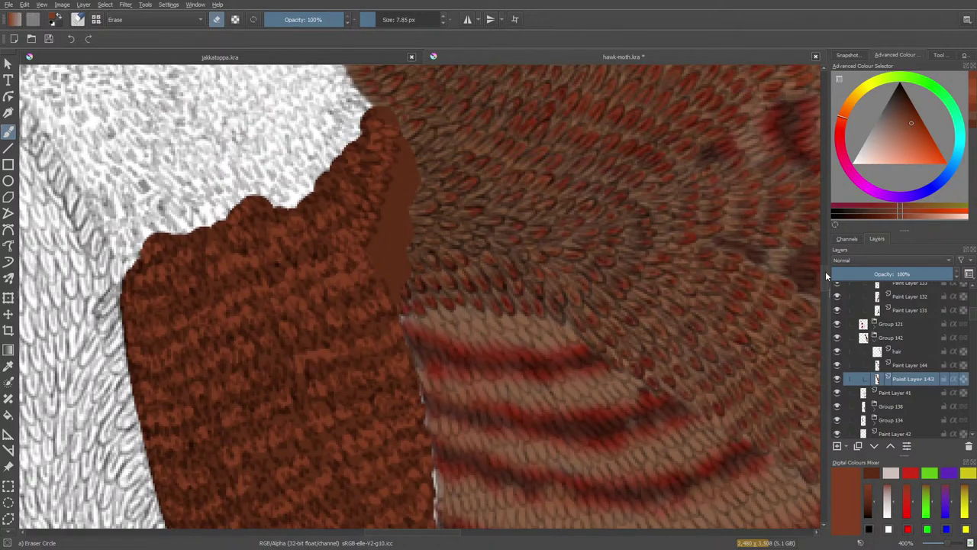
pyautogui.moveTo(391, 284)
pyautogui.mouseDown()
pyautogui.moveTo(379, 255)
pyautogui.moveTo(401, 279)
pyautogui.moveTo(391, 208)
pyautogui.moveTo(402, 253)
pyautogui.moveTo(384, 238)
pyautogui.moveTo(397, 192)
pyautogui.moveTo(408, 231)
pyautogui.moveTo(413, 219)
pyautogui.moveTo(389, 159)
pyautogui.moveTo(414, 181)
pyautogui.moveTo(403, 139)
pyautogui.moveTo(410, 157)
pyautogui.moveTo(396, 168)
pyautogui.moveTo(376, 239)
pyautogui.moveTo(367, 224)
pyautogui.moveTo(361, 243)
pyautogui.moveTo(372, 244)
pyautogui.moveTo(397, 173)
pyautogui.moveTo(378, 123)
pyautogui.moveTo(390, 115)
pyautogui.moveTo(347, 101)
pyautogui.mouseUp()
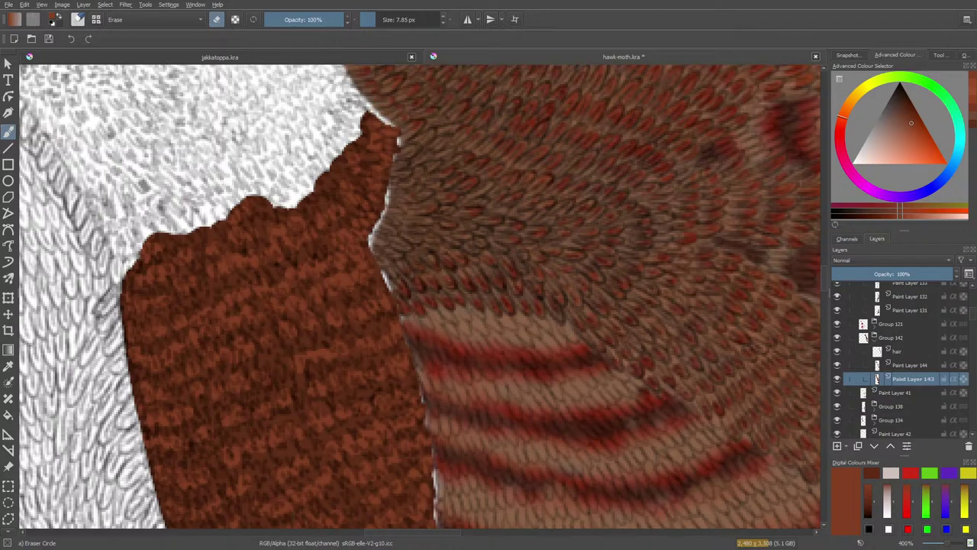
# - Add a new paint layer above Paint Layer 144 and choose a darker brown as the painting colour
pyautogui.click(899, 366)
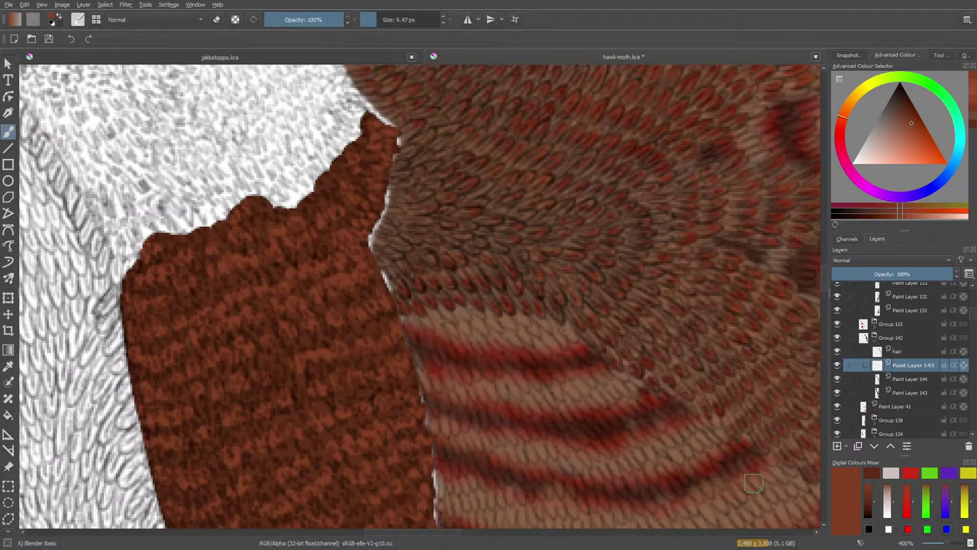
pyautogui.rightClick(215, 330)
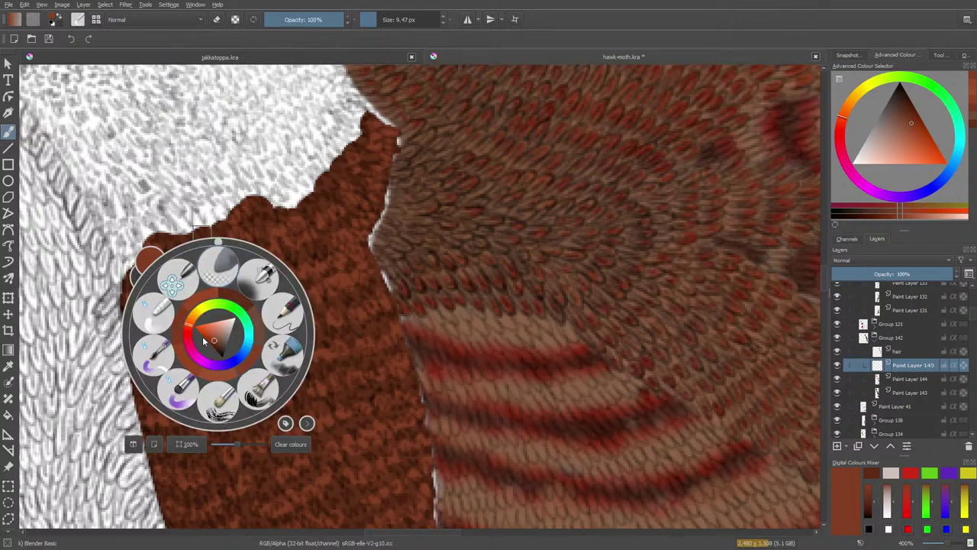
pyautogui.moveTo(214, 341); pyautogui.dragTo(216, 347)
pyautogui.click(129, 224)
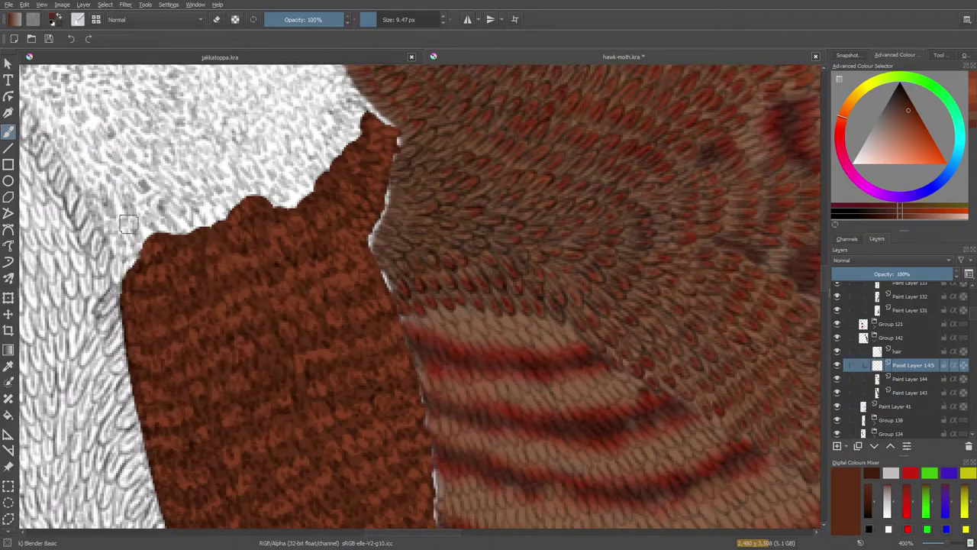
# - Switch to the Basic-1 brush at 3.65 px and start dabbing dark brown onto the middle fur patch
pyautogui.scroll(-1, 824, 283)
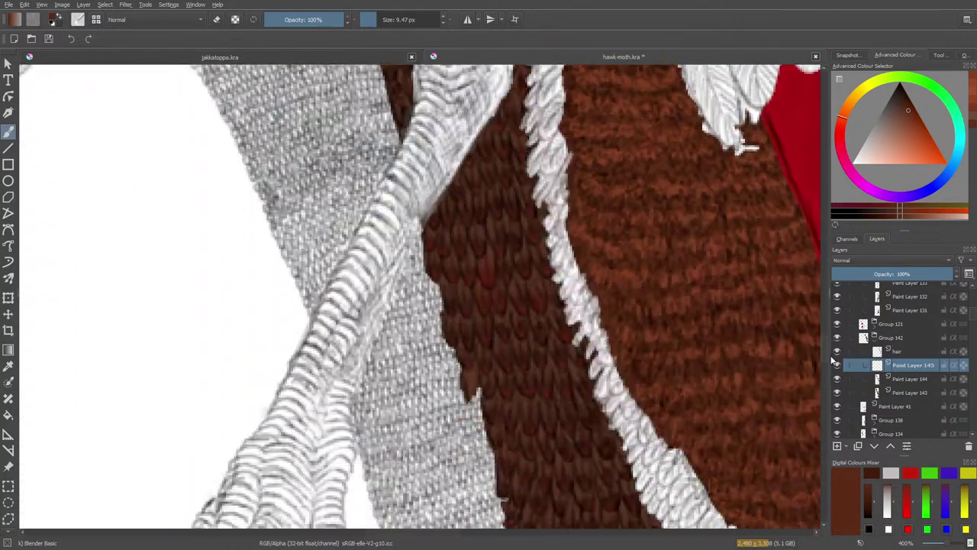
pyautogui.scroll(2, 675, 336)
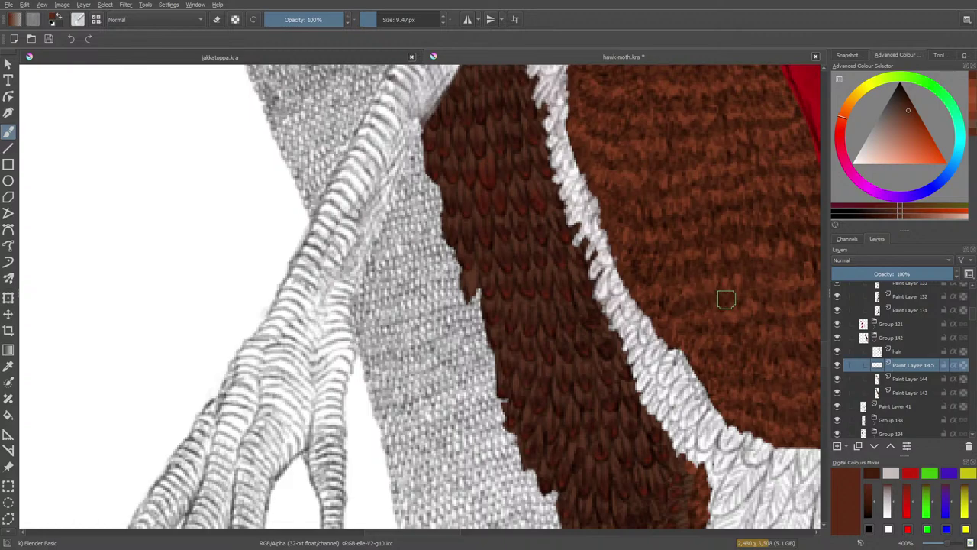
pyautogui.rightClick(707, 304)
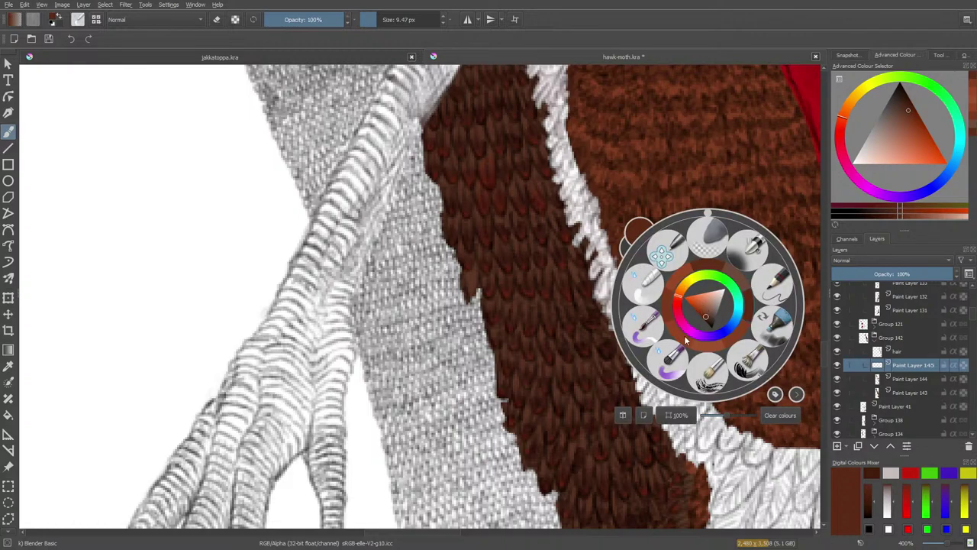
pyautogui.click(772, 287)
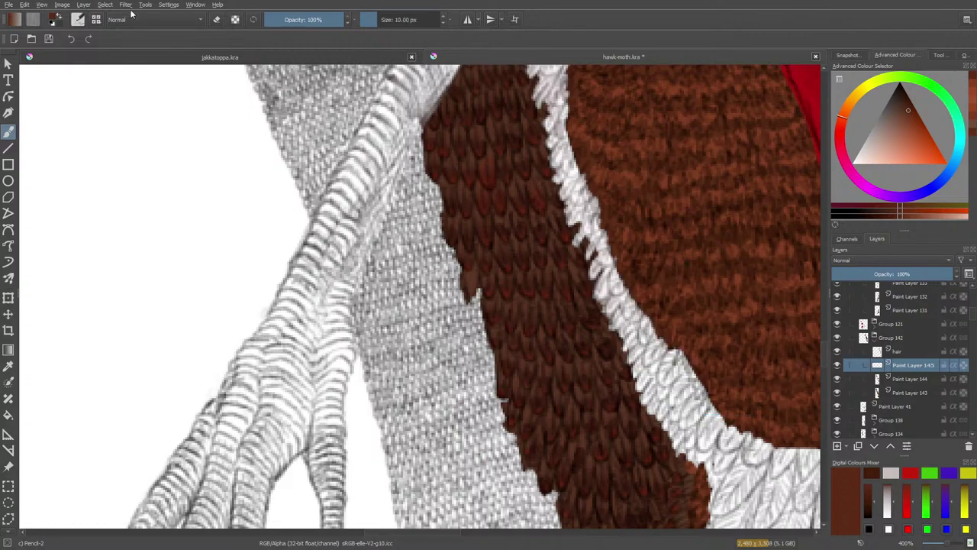
pyautogui.click(80, 19)
pyautogui.click(83, 89)
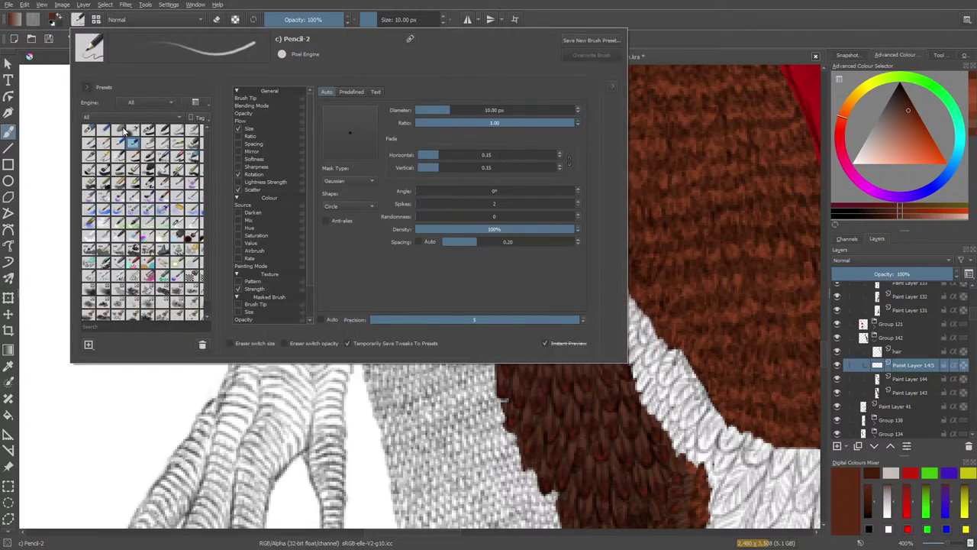
pyautogui.click(126, 173)
pyautogui.rightClick(127, 172)
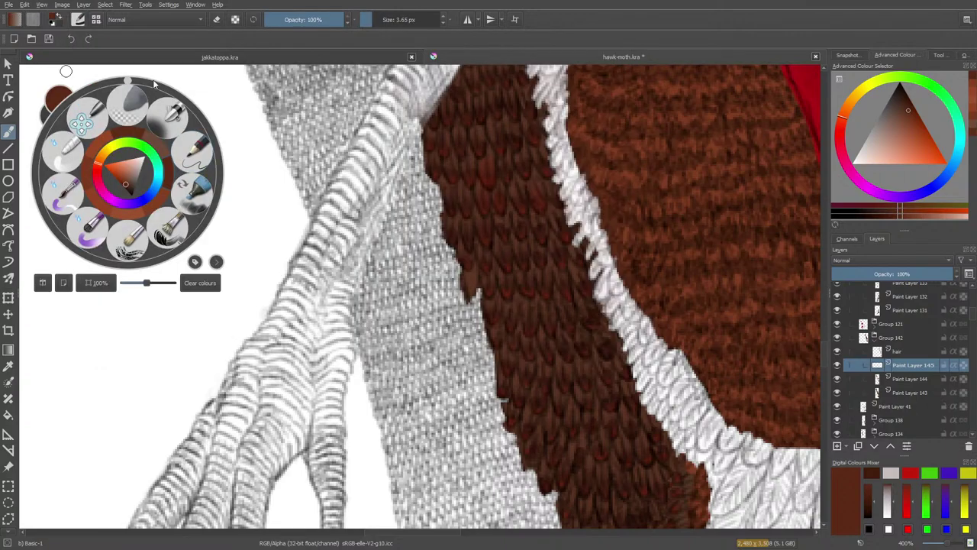
pyautogui.click(685, 244)
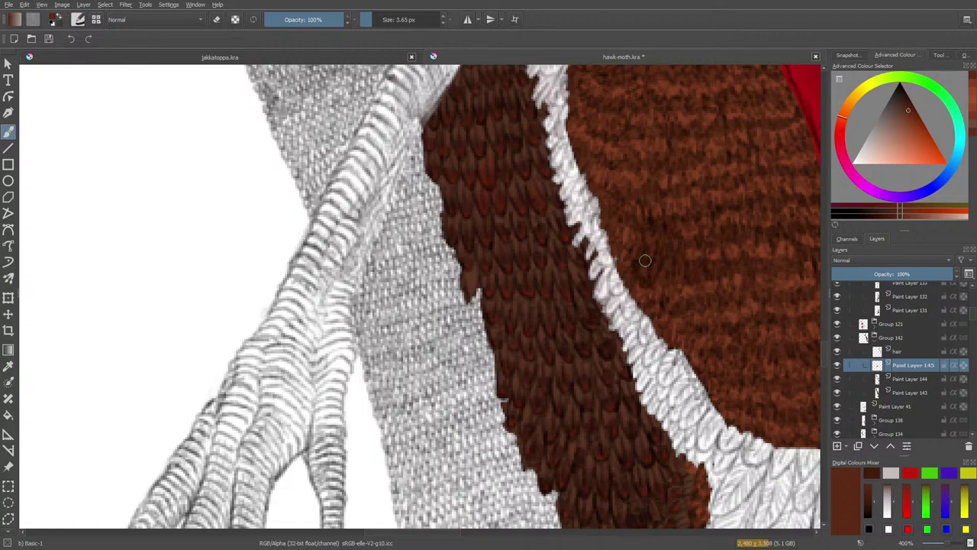
# - Darken the brown further, paint short shading strokes between the middle patch's fur rows, and switch to the eraser
pyautogui.press('e')
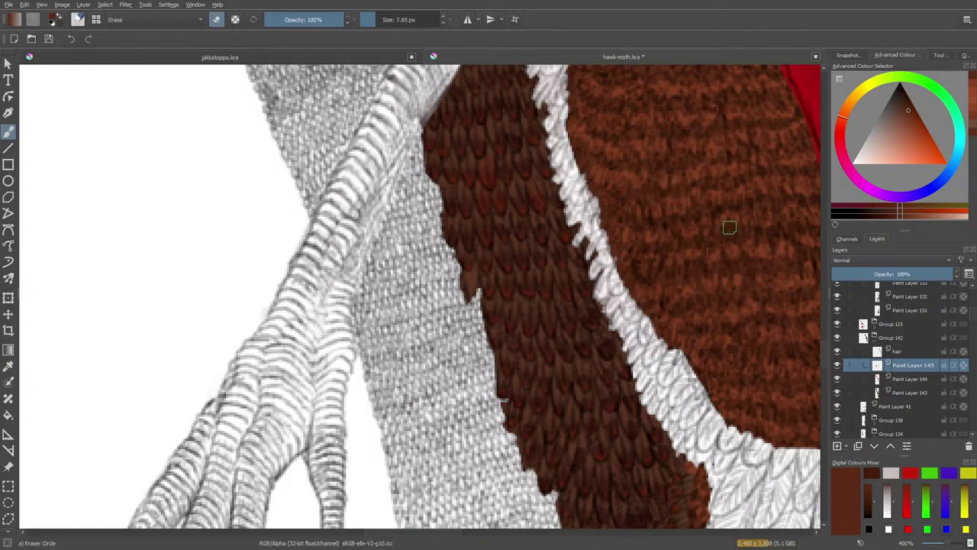
pyautogui.press('/')
pyautogui.rightClick(668, 244)
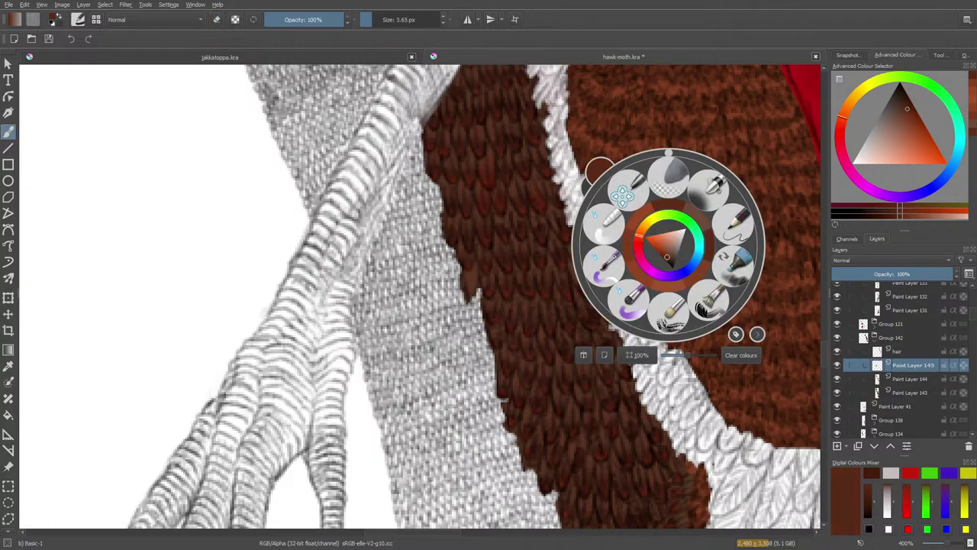
pyautogui.click(666, 257)
pyautogui.click(623, 132)
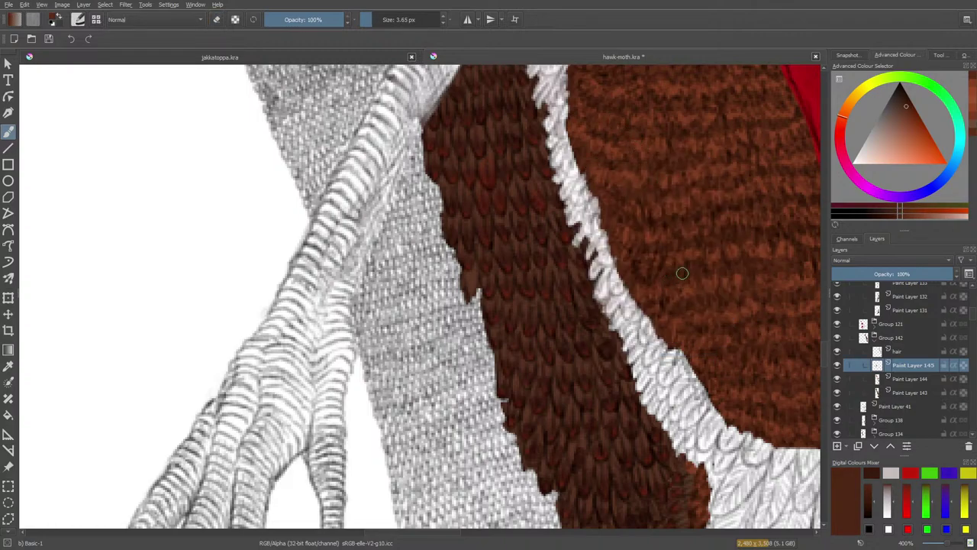
pyautogui.moveTo(690, 276); pyautogui.dragTo(703, 269)
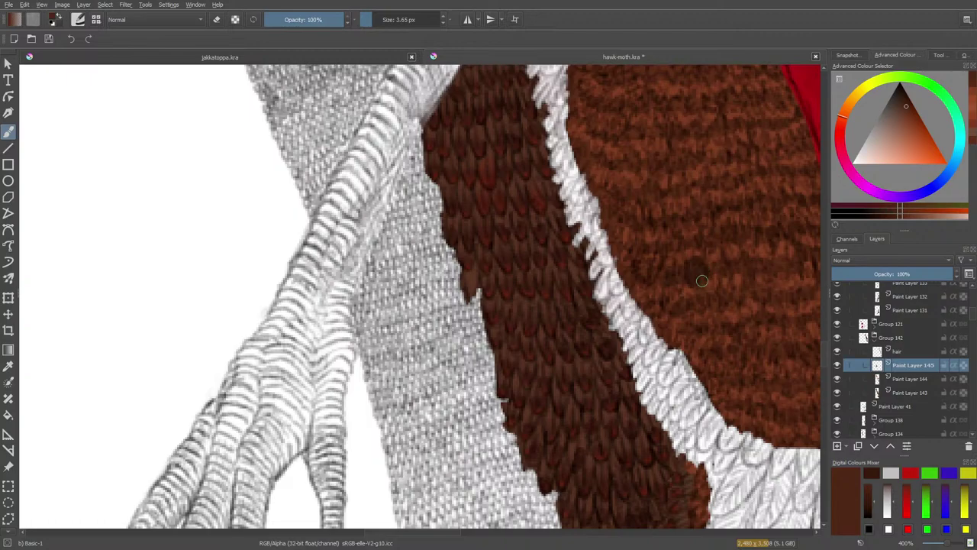
pyautogui.press('/')
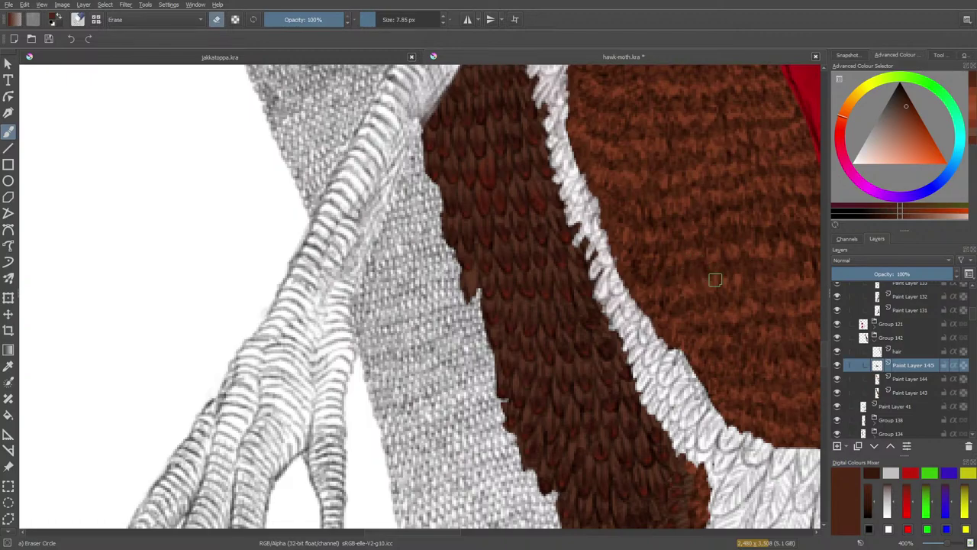
# - Switch to the Basic-1 brush at 3.65 px and paint dark brown strokes between the fur rows of the lowest orange-brown patch
pyautogui.moveTo(943, 545); pyautogui.dragTo(936, 543)
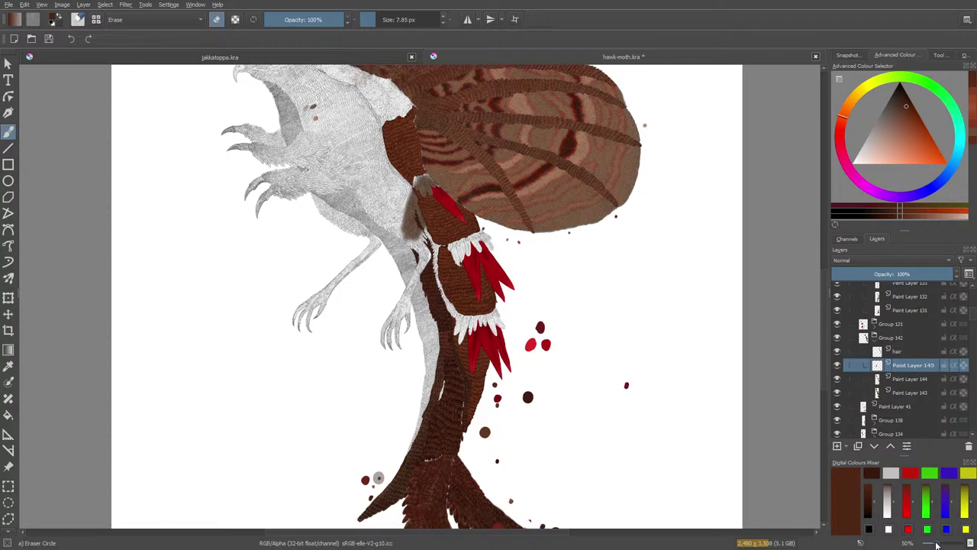
pyautogui.scroll(5, 940, 547)
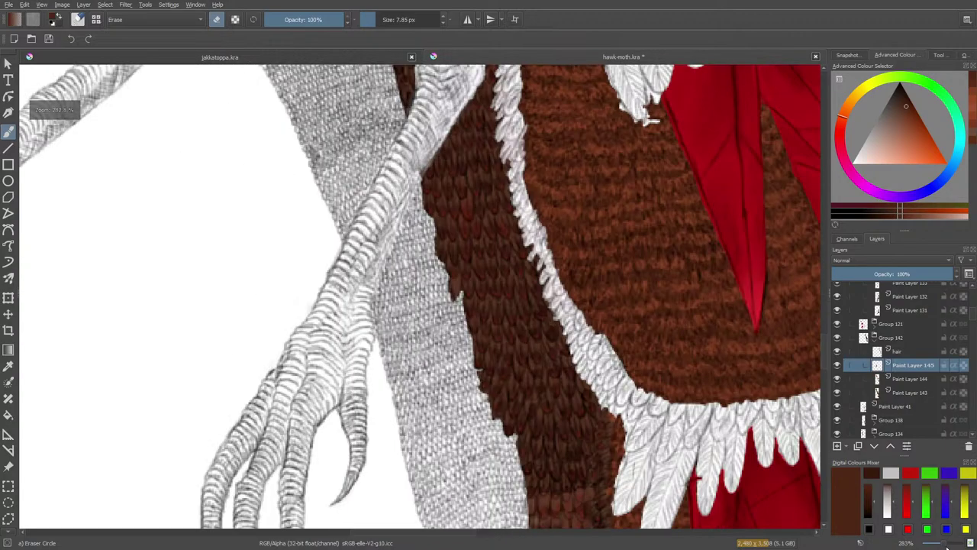
pyautogui.press('/')
pyautogui.scroll(-10, 821, 346)
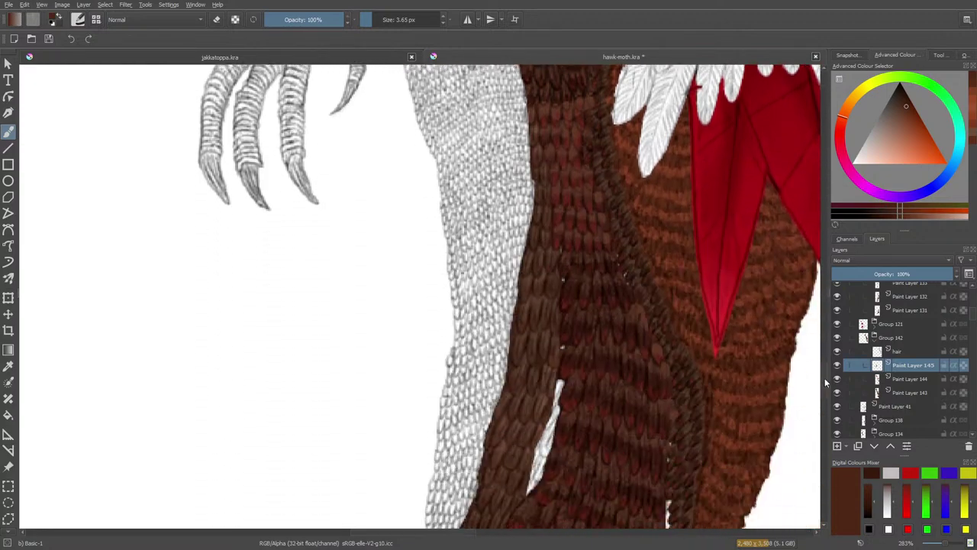
pyautogui.scroll(1, 825, 394)
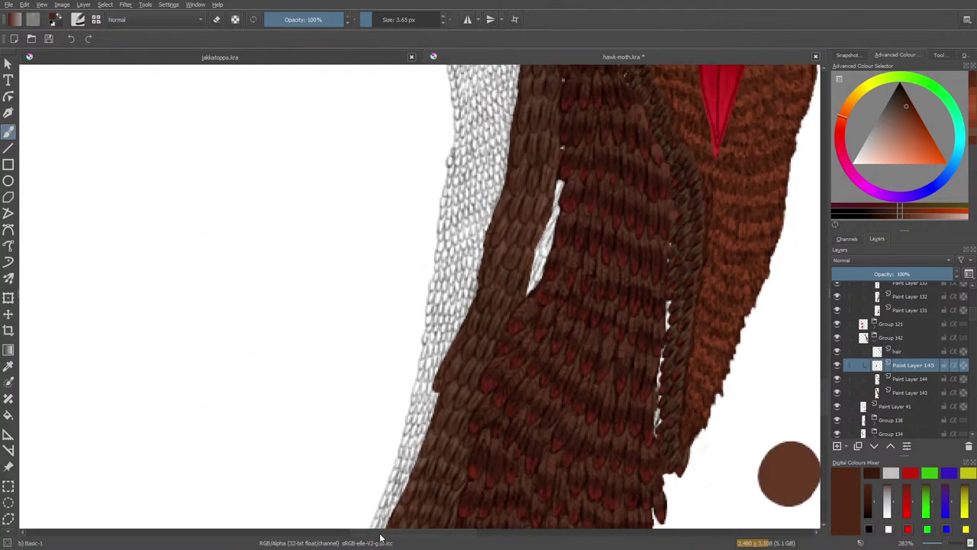
pyautogui.moveTo(381, 537); pyautogui.dragTo(425, 532)
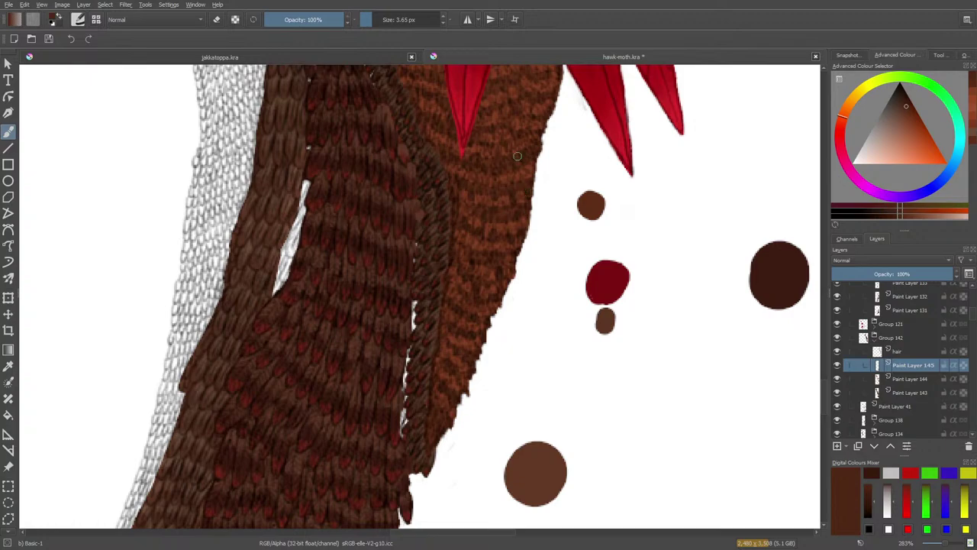
# - Soften the dark strokes on the lowest fur patch with the Blender Basic brush at 9.47 px
pyautogui.rightClick(451, 171)
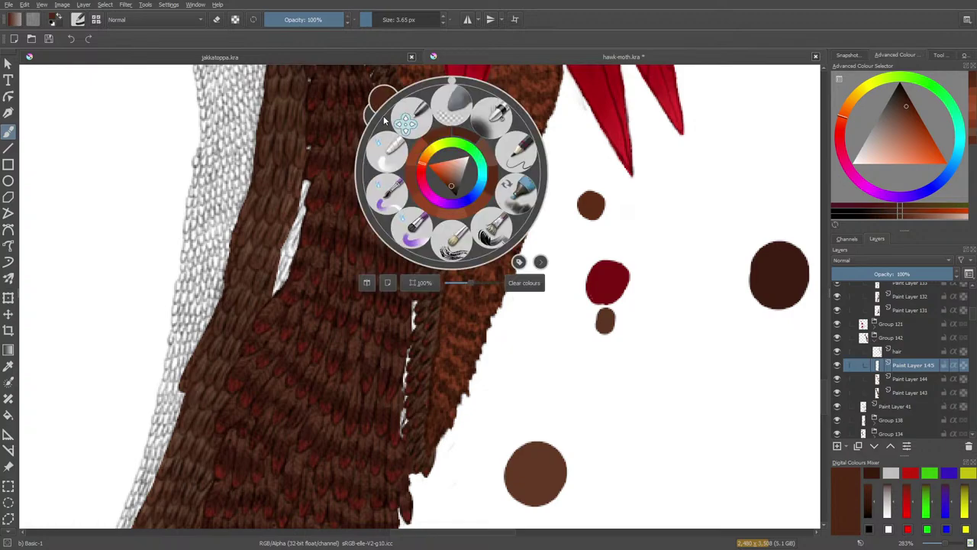
pyautogui.click(392, 150)
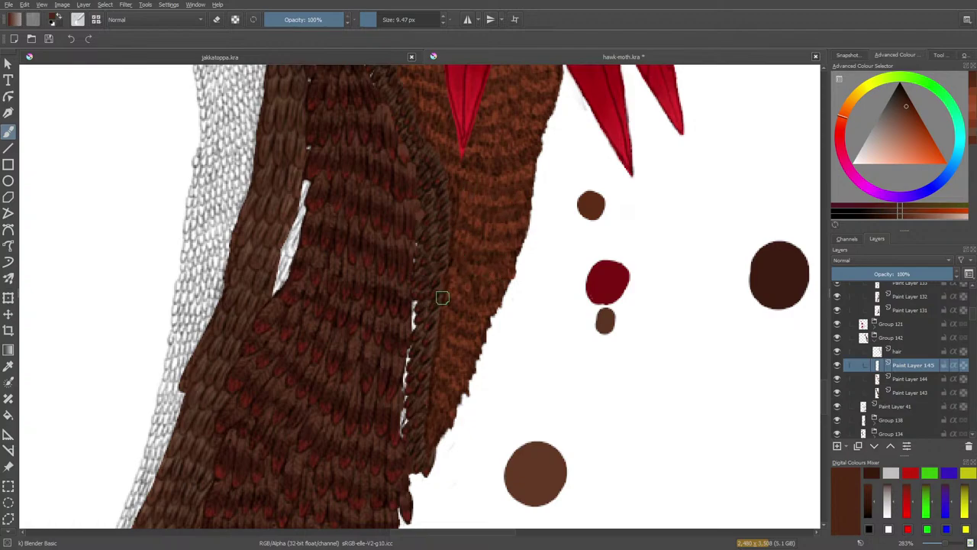
pyautogui.press('e')
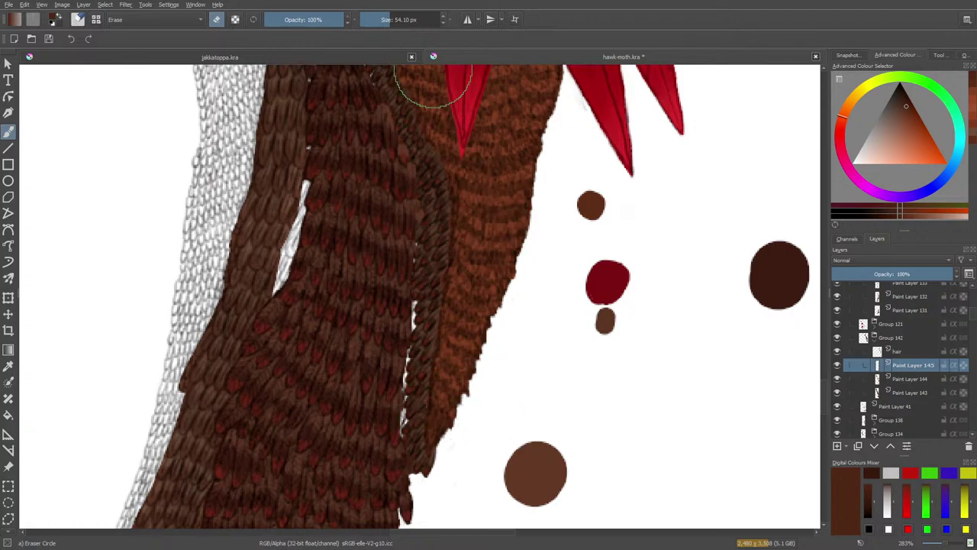
pyautogui.press('e')
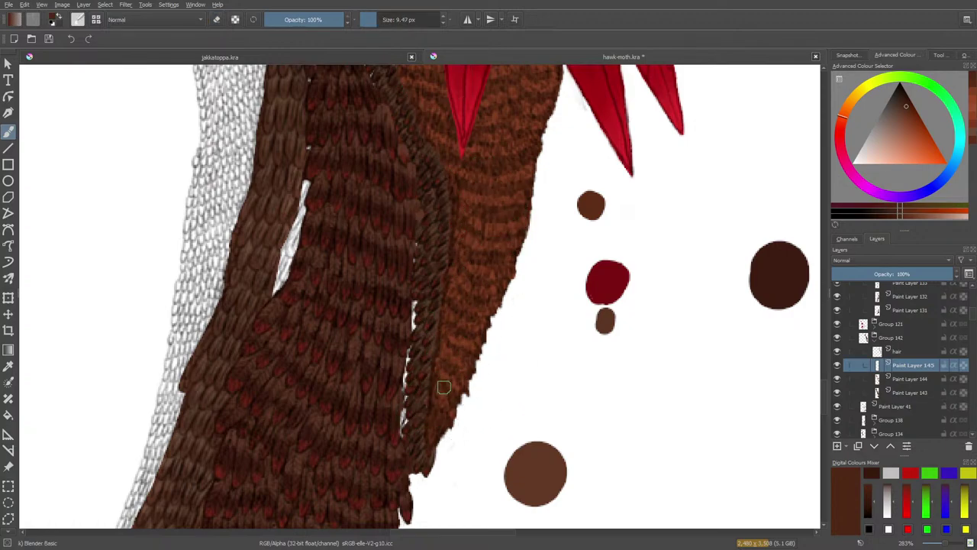
# - Choose a darker brown as the painting colour
pyautogui.rightClick(425, 340)
pyautogui.moveTo(425, 350); pyautogui.dragTo(423, 346)
pyautogui.rightClick(425, 348)
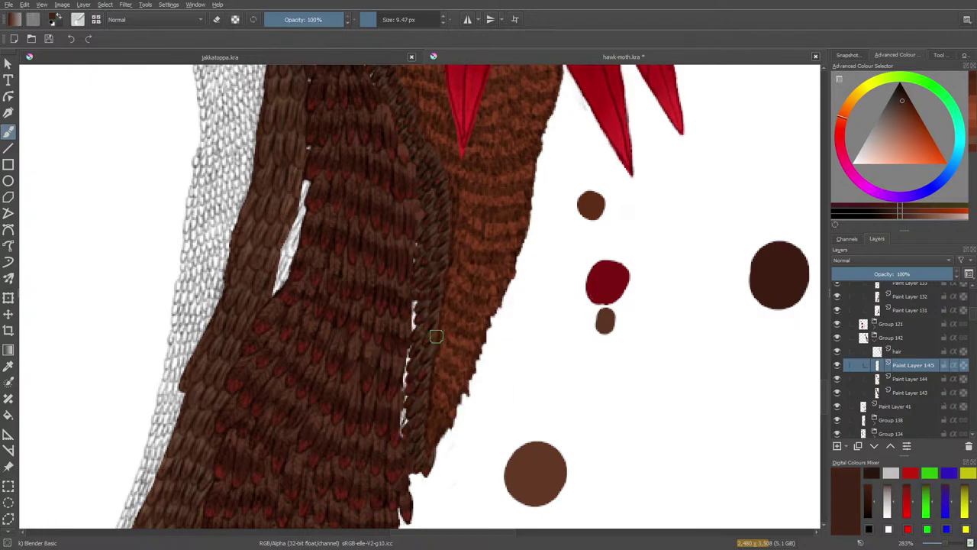
pyautogui.rightClick(226, 175)
pyautogui.click(287, 194)
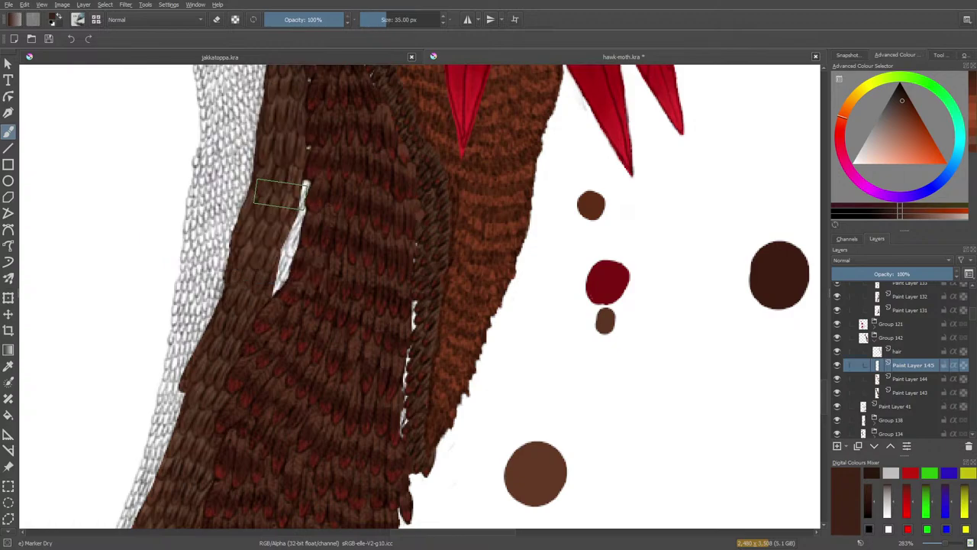
pyautogui.rightClick(292, 186)
pyautogui.click(358, 166)
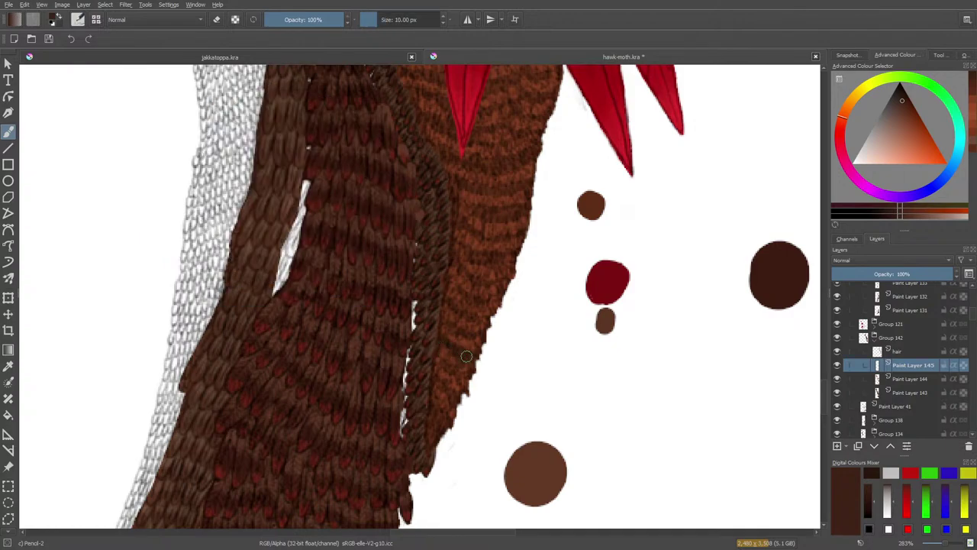
pyautogui.press('e')
pyautogui.moveTo(421, 336)
pyautogui.mouseDown()
pyautogui.moveTo(422, 373)
pyautogui.moveTo(442, 375)
pyautogui.moveTo(476, 323)
pyautogui.moveTo(454, 373)
pyautogui.mouseUp()
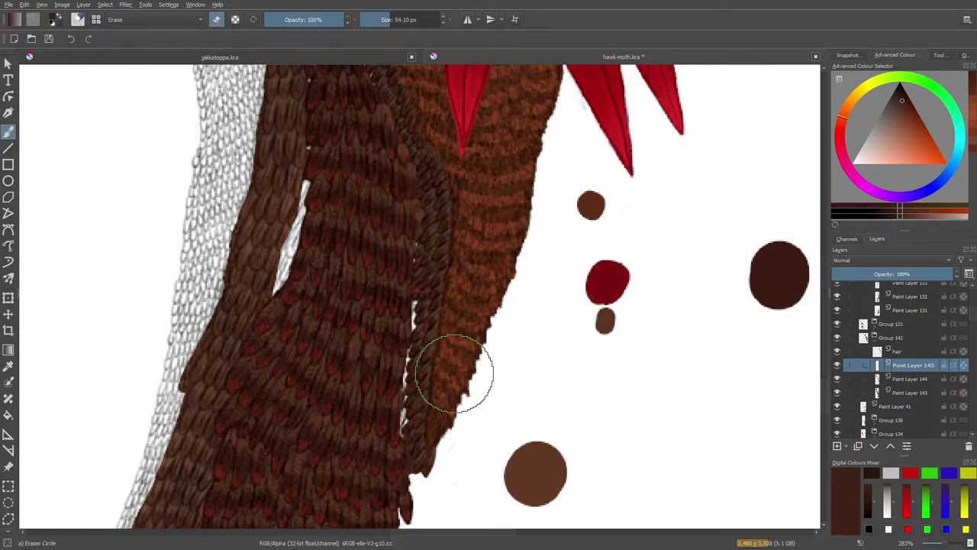
pyautogui.click(78, 19)
pyautogui.press('e')
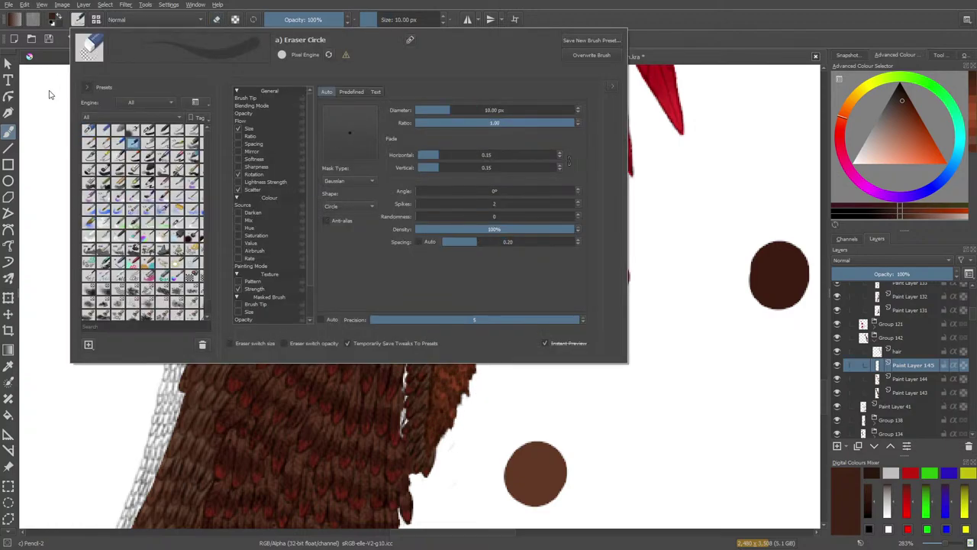
pyautogui.rightClick(129, 168)
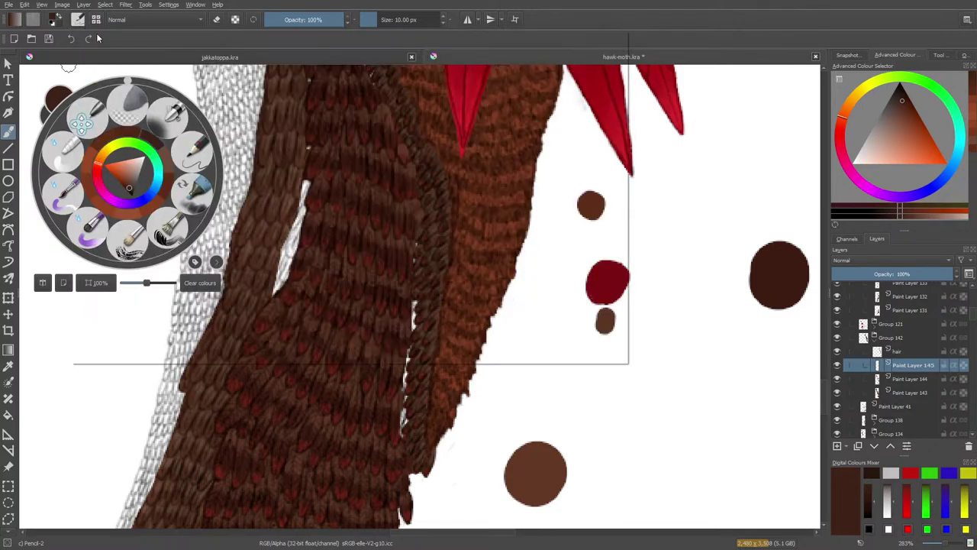
# - Return to the Basic-1 brush at 3.65 px and paint darker strokes between the rows in the lowest patch's lower half
pyautogui.click(78, 20)
pyautogui.click(149, 129)
pyautogui.rightClick(458, 393)
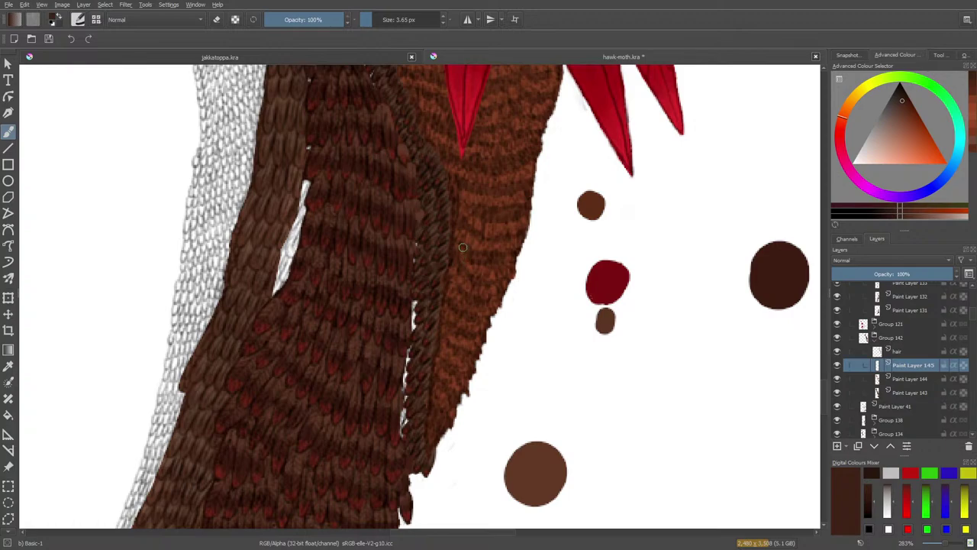
pyautogui.moveTo(463, 246)
pyautogui.mouseDown()
pyautogui.moveTo(496, 268)
pyautogui.moveTo(505, 258)
pyautogui.moveTo(468, 280)
pyautogui.moveTo(502, 264)
pyautogui.moveTo(464, 330)
pyautogui.moveTo(499, 282)
pyautogui.moveTo(452, 310)
pyautogui.moveTo(473, 276)
pyautogui.moveTo(463, 272)
pyautogui.moveTo(455, 305)
pyautogui.moveTo(452, 291)
pyautogui.moveTo(456, 304)
pyautogui.moveTo(480, 301)
pyautogui.moveTo(450, 339)
pyautogui.moveTo(481, 325)
pyautogui.moveTo(446, 310)
pyautogui.mouseUp()
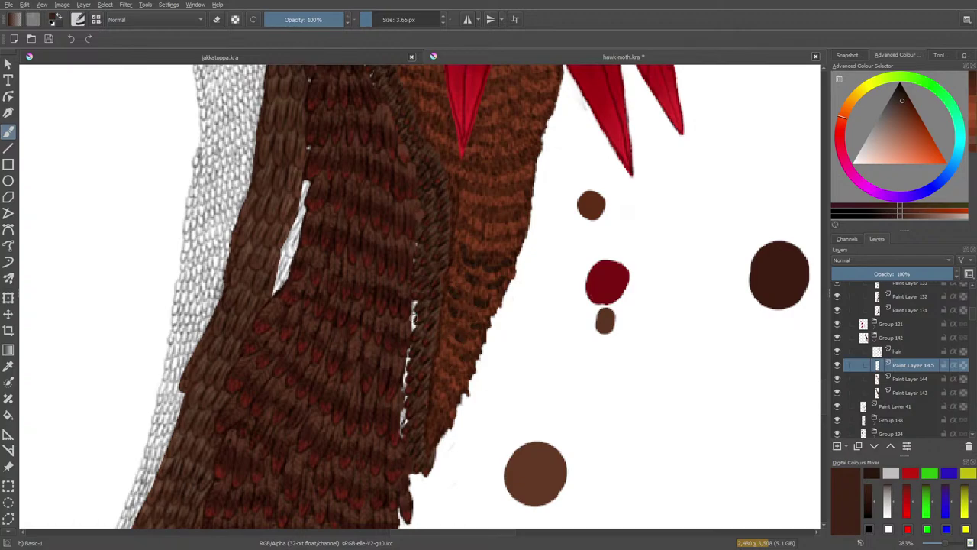
# - Blend the darker strokes into the lowest patch's fur rows with Blender Basic at 9.47 px
pyautogui.rightClick(439, 256)
pyautogui.click(489, 336)
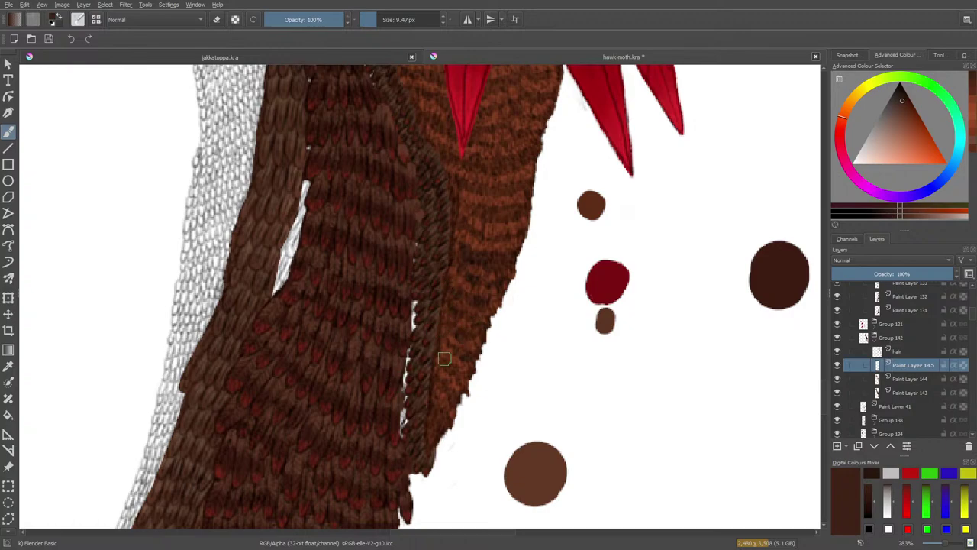
pyautogui.press('e')
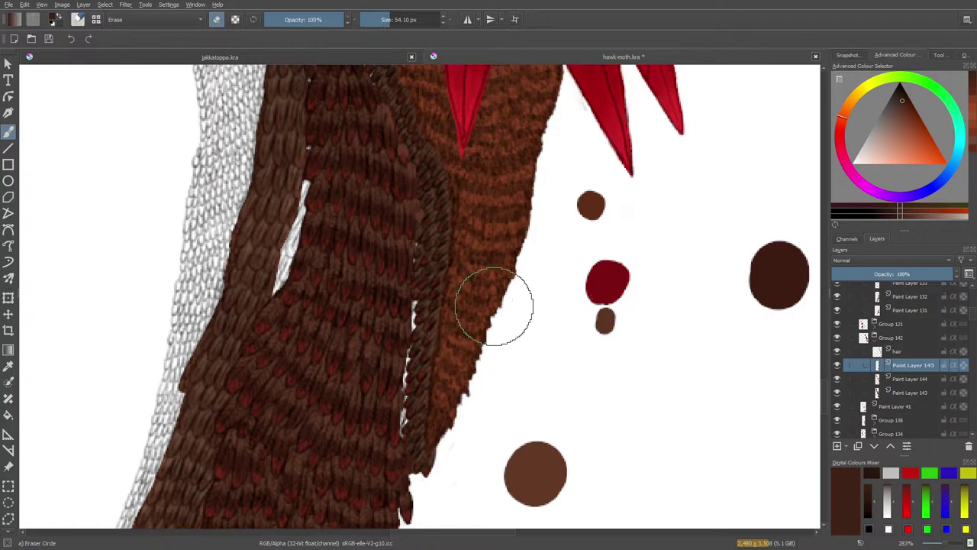
pyautogui.press('e')
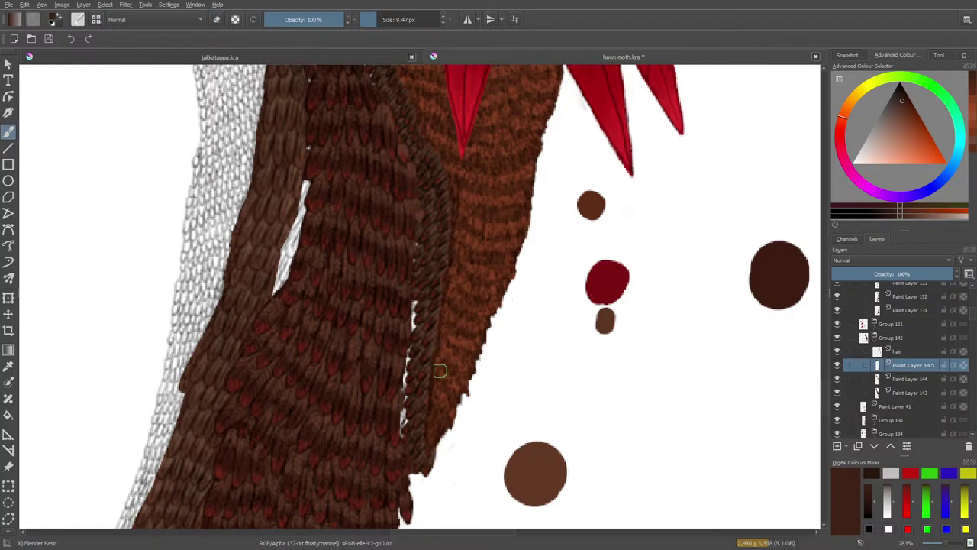
# - Switch back to Basic-1 at 3.65 px and paint dark row shading from the lowest patch's tip up past the red feather
pyautogui.rightClick(445, 363)
pyautogui.click(423, 304)
pyautogui.click(78, 19)
pyautogui.click(159, 144)
pyautogui.rightClick(135, 172)
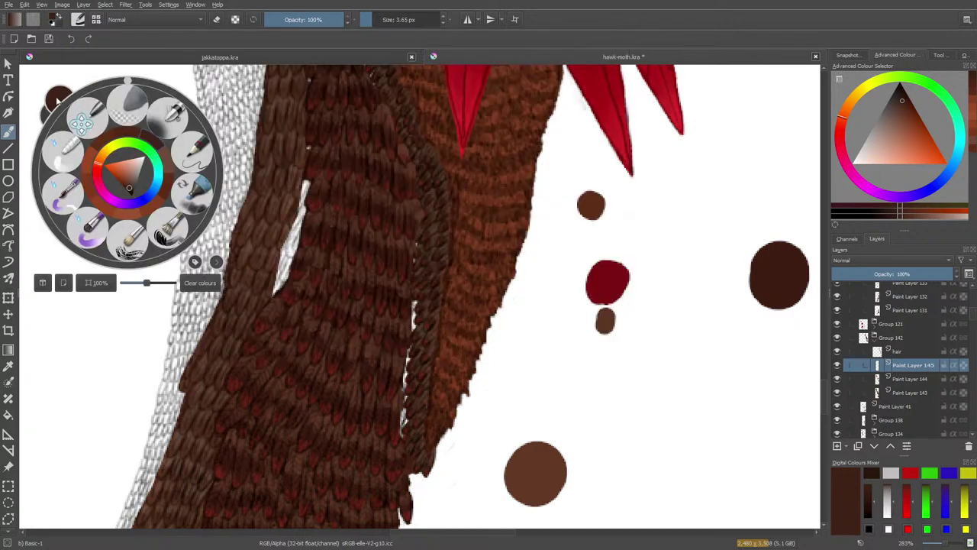
pyautogui.click(116, 103)
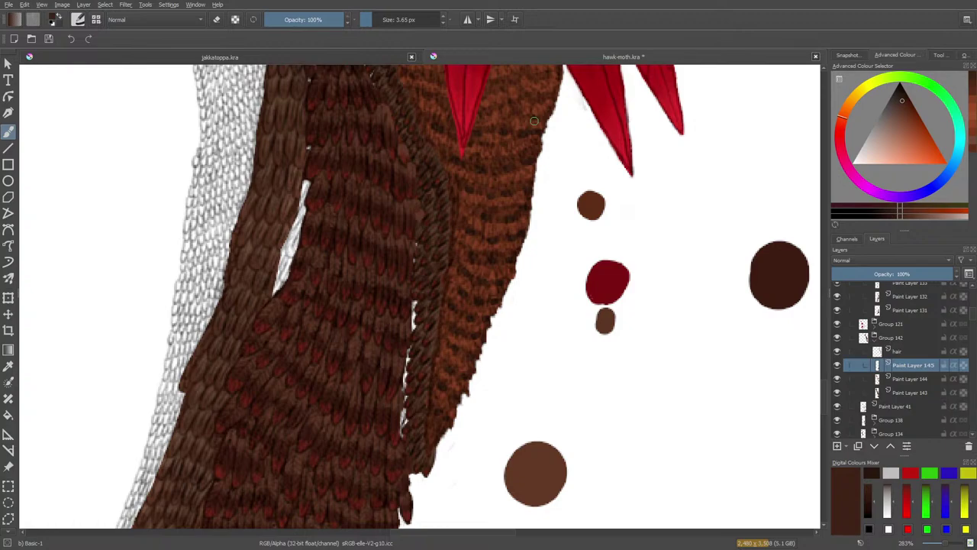
# - Smooth the row shading with Blender Basic, working up the lowest patch to the area around the red feather's tip
pyautogui.rightClick(449, 277)
pyautogui.click(382, 260)
pyautogui.scroll(3, 824, 389)
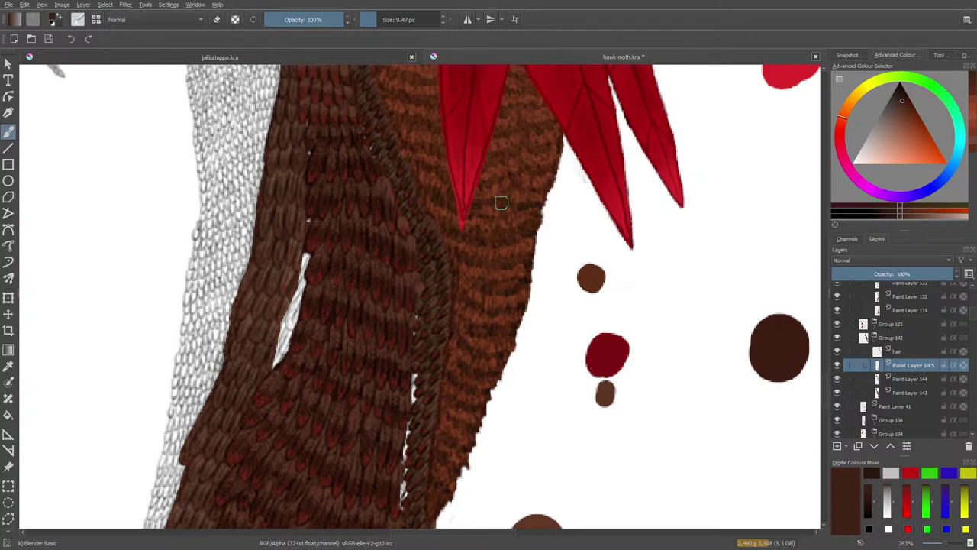
# - Select Basic-1 at 3.65 px again and dab dark brown between the rows on both sides of the long red feather
pyautogui.rightClick(378, 142)
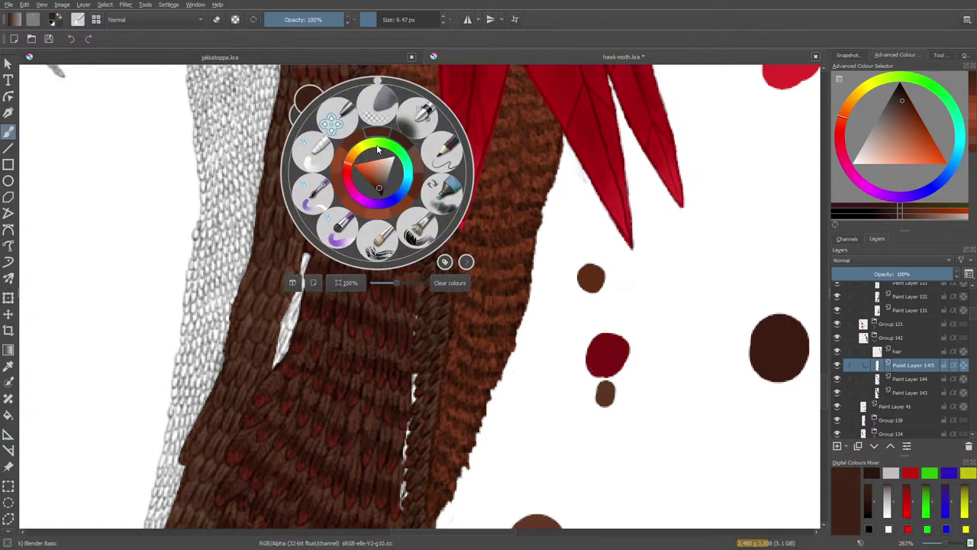
pyautogui.click(145, 115)
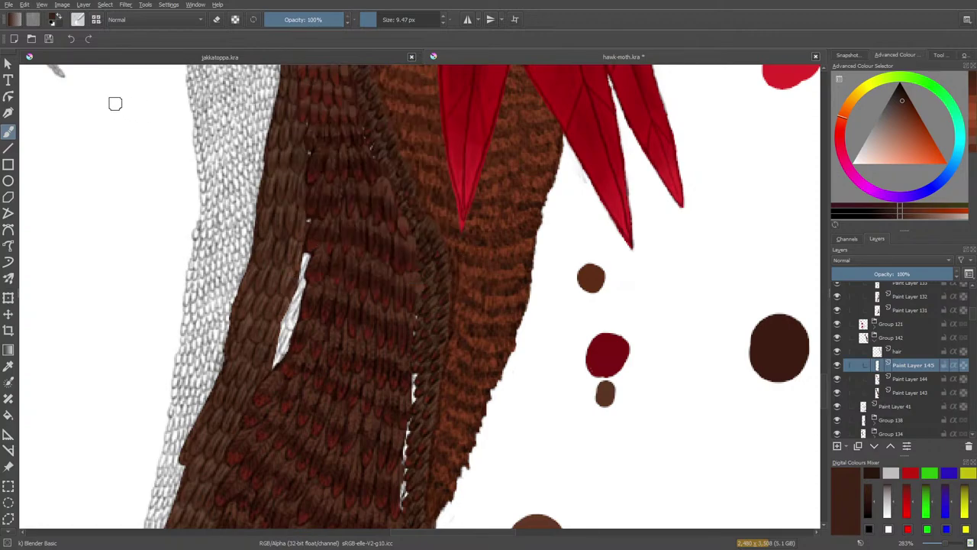
pyautogui.click(77, 19)
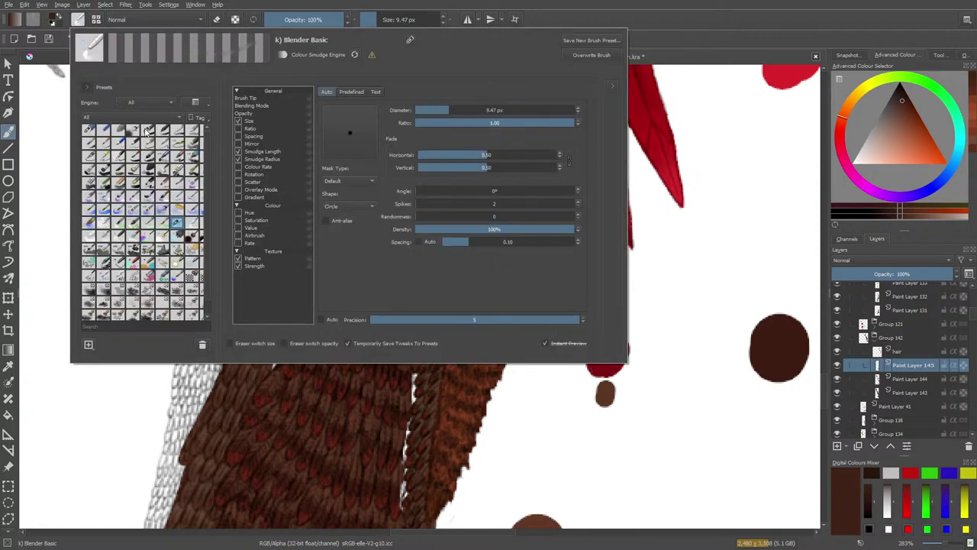
pyautogui.click(148, 130)
pyautogui.rightClick(50, 97)
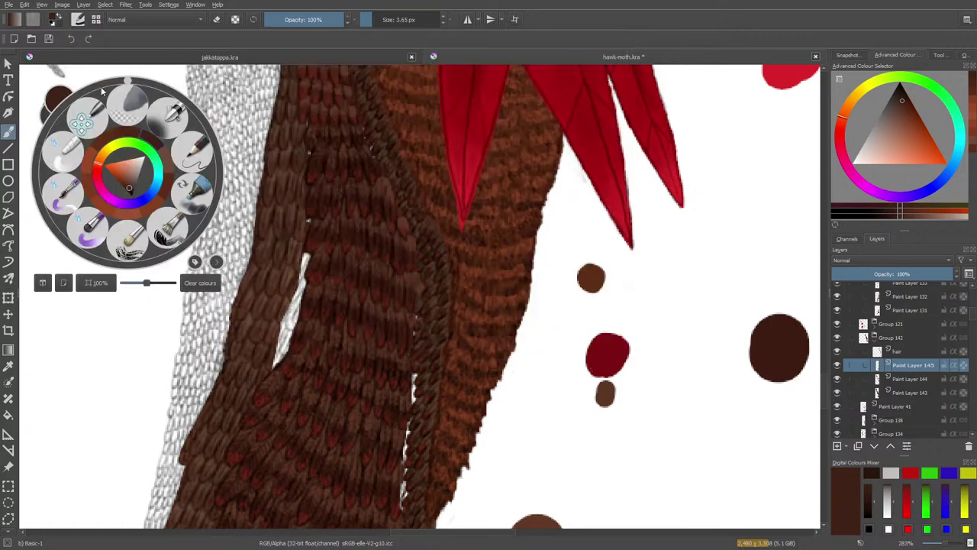
pyautogui.click(422, 168)
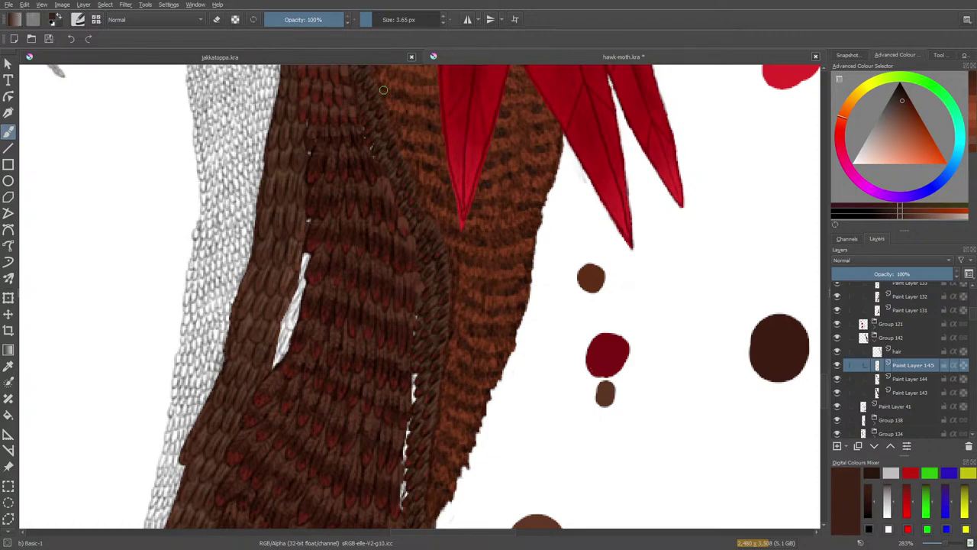
# - Finish the lowest patch's shading up to the white feathers and blend it with Blender Basic at 9.47 px
pyautogui.scroll(3, 824, 387)
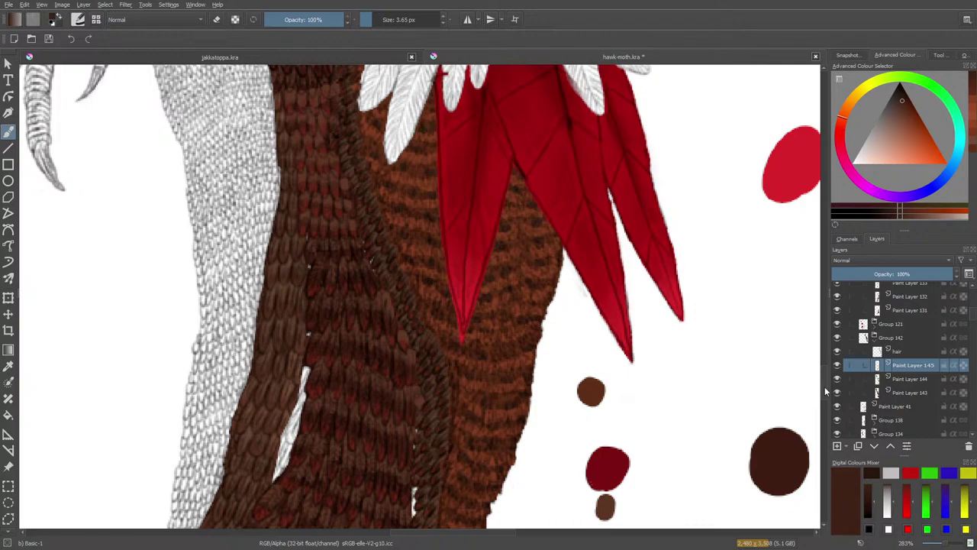
pyautogui.scroll(5, 825, 391)
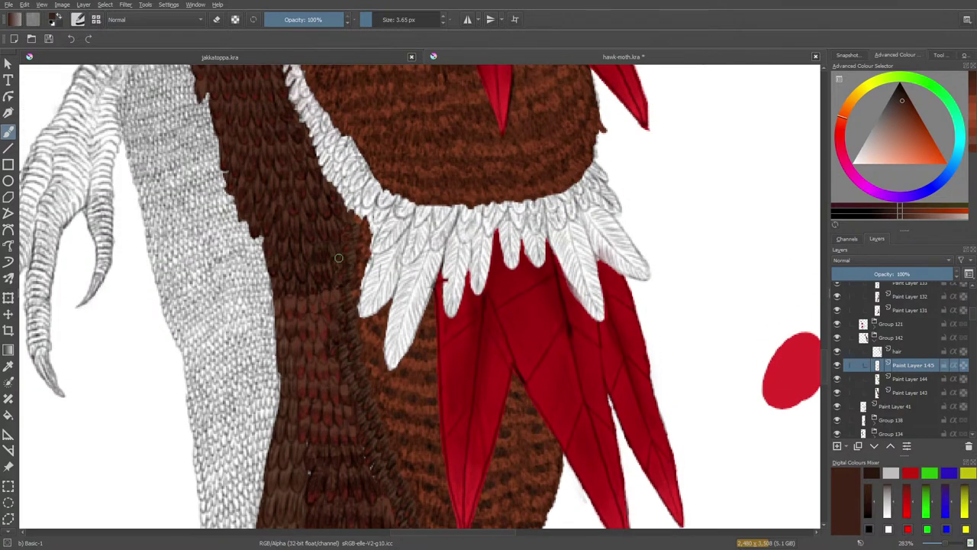
pyautogui.rightClick(403, 349)
pyautogui.click(355, 306)
pyautogui.scroll(5, 391, 373)
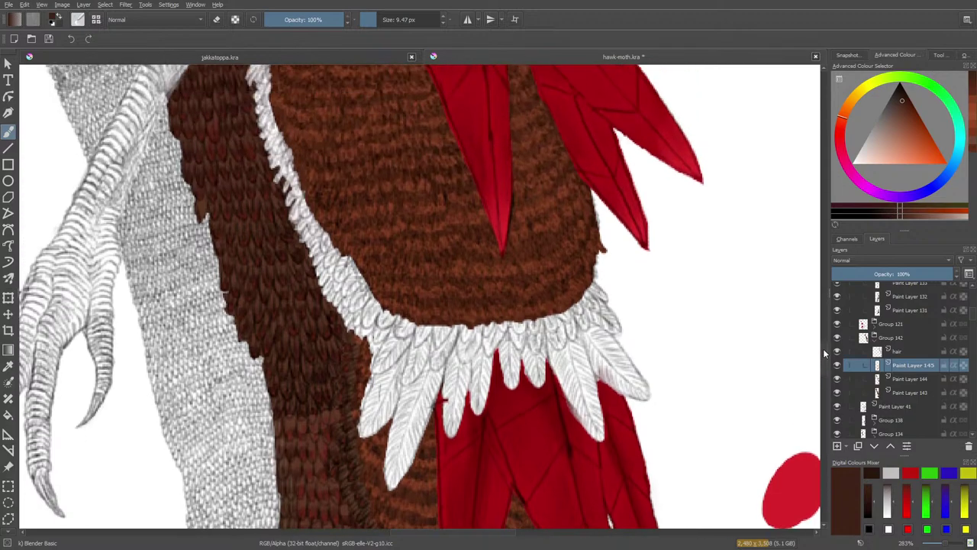
# - Paint dark strokes with Basic-1 at 3.65 px across the lower half of the patch above the lowest feather fringe and smooth them with Blender Basic
pyautogui.rightClick(391, 373)
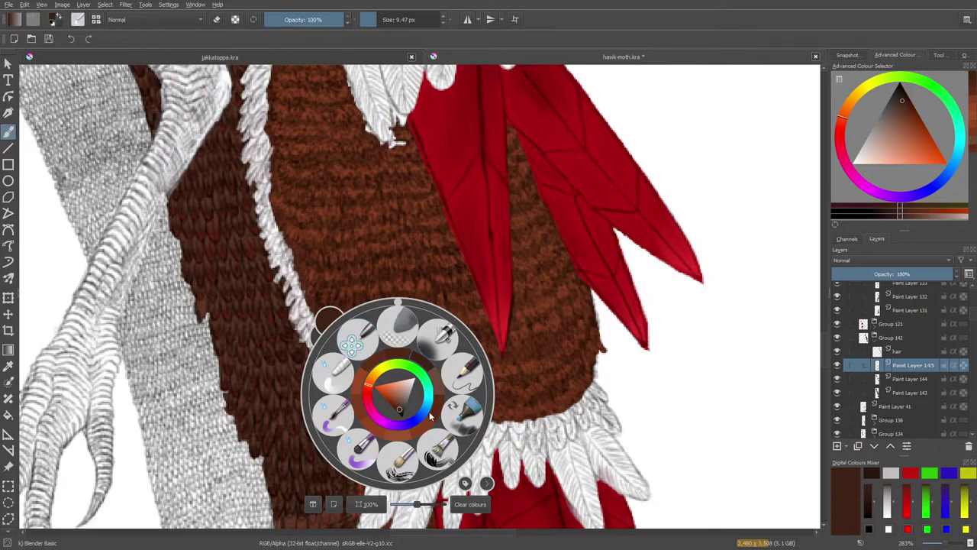
pyautogui.click(77, 19)
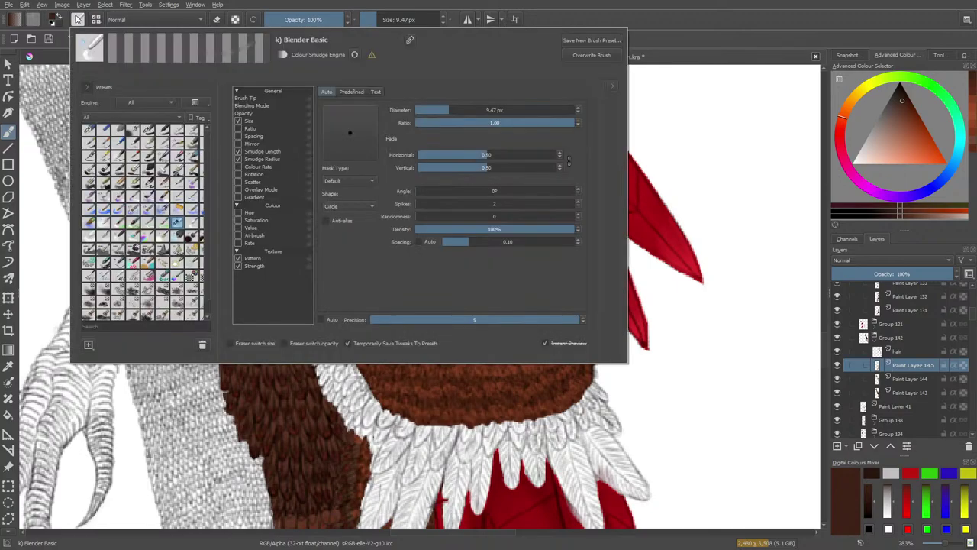
pyautogui.click(140, 133)
pyautogui.rightClick(68, 95)
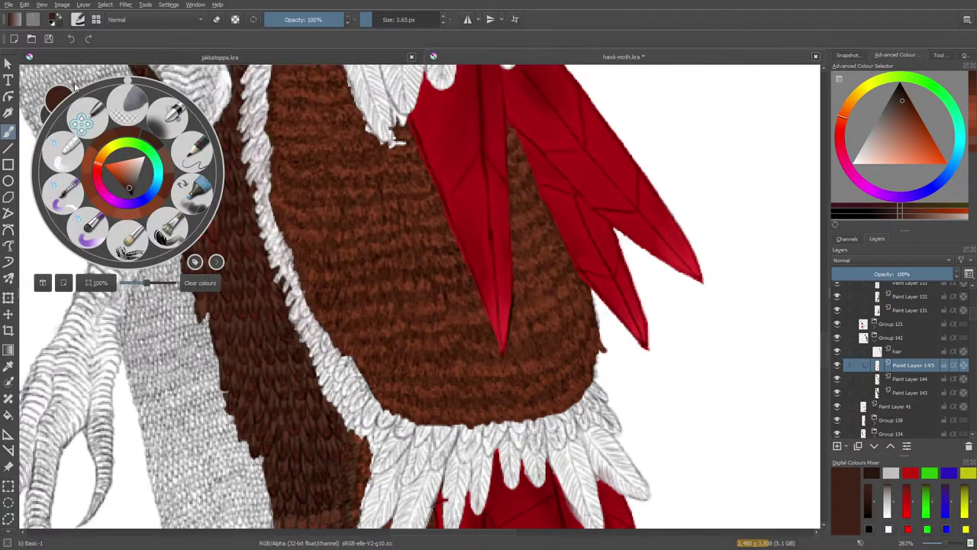
pyautogui.click(410, 392)
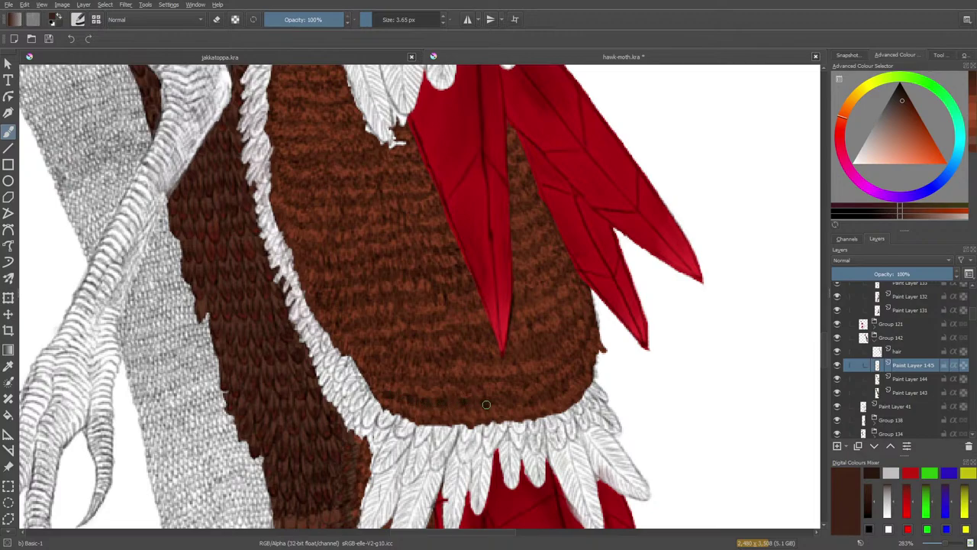
pyautogui.moveTo(525, 394)
pyautogui.mouseDown()
pyautogui.moveTo(535, 400)
pyautogui.moveTo(582, 367)
pyautogui.mouseUp()
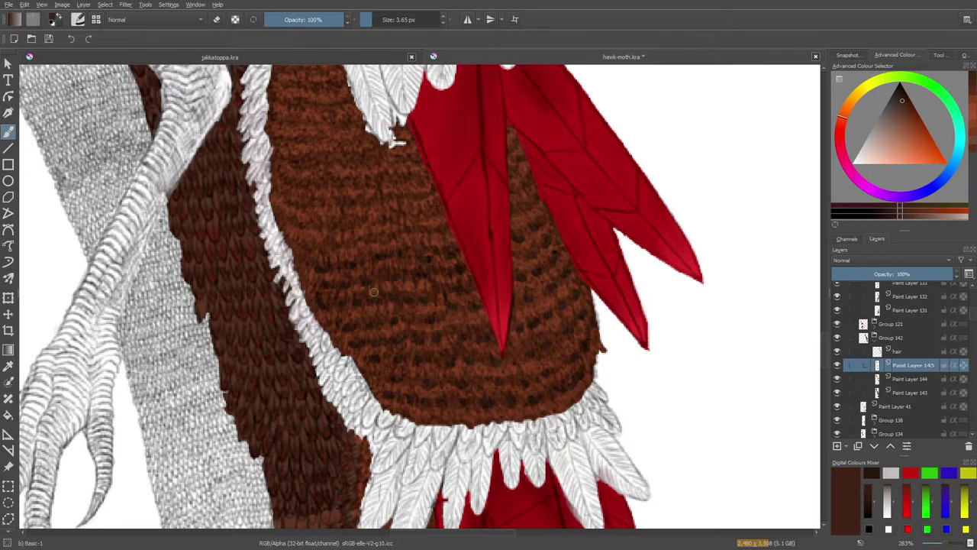
pyautogui.rightClick(323, 293)
pyautogui.click(253, 264)
# - Return to Basic-1 at 3.65 px, shade the rows in the same patch's upper half, and blend them with Blender Basic at 9.47 px
pyautogui.rightClick(457, 246)
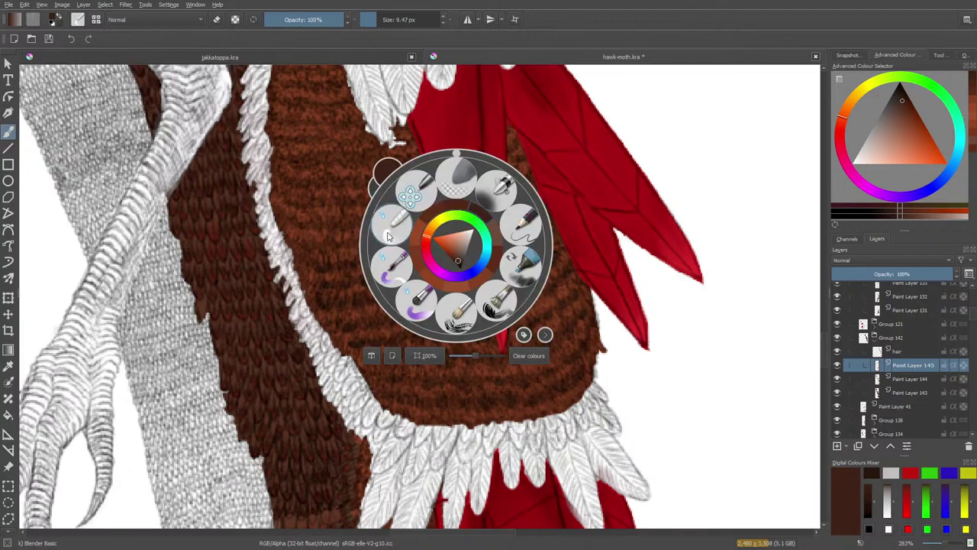
pyautogui.click(355, 156)
pyautogui.click(77, 19)
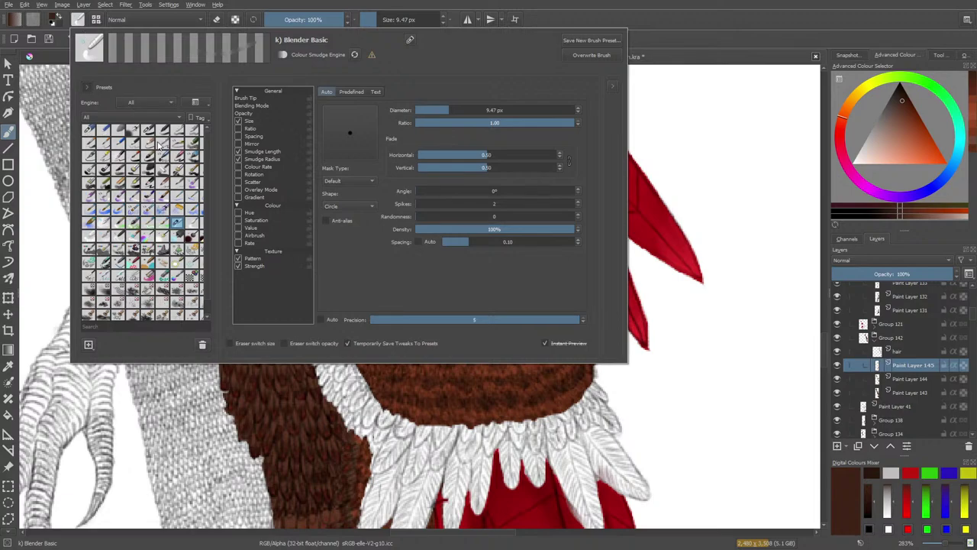
pyautogui.click(126, 137)
pyautogui.rightClick(128, 172)
pyautogui.click(261, 172)
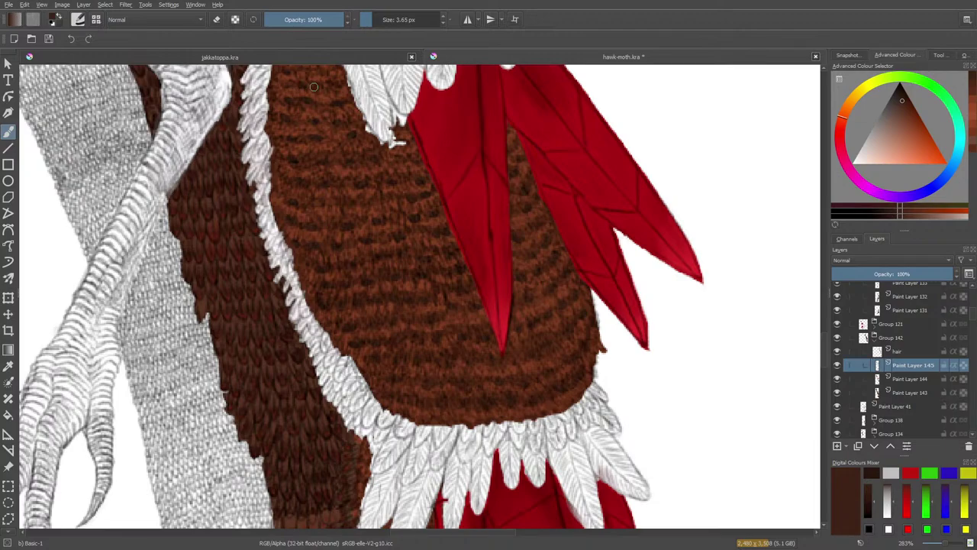
pyautogui.rightClick(344, 172)
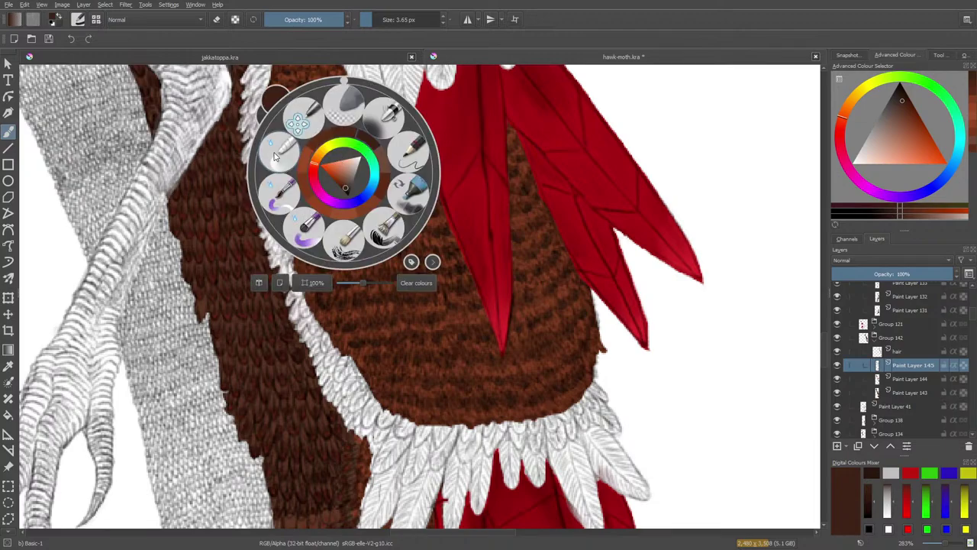
pyautogui.click(278, 153)
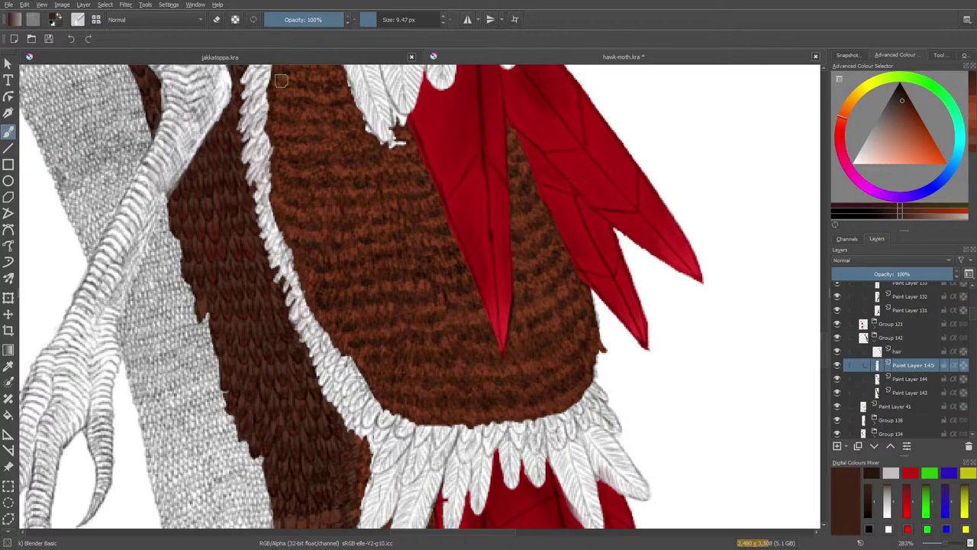
# - Review the shaded fur patches up close and across the whole creature
pyautogui.scroll(-10, 825, 377)
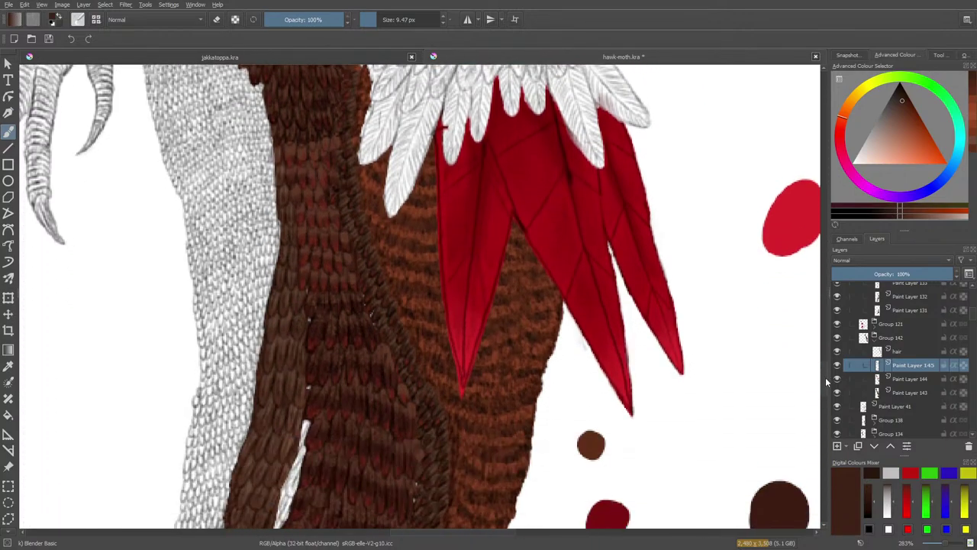
pyautogui.scroll(6, 825, 377)
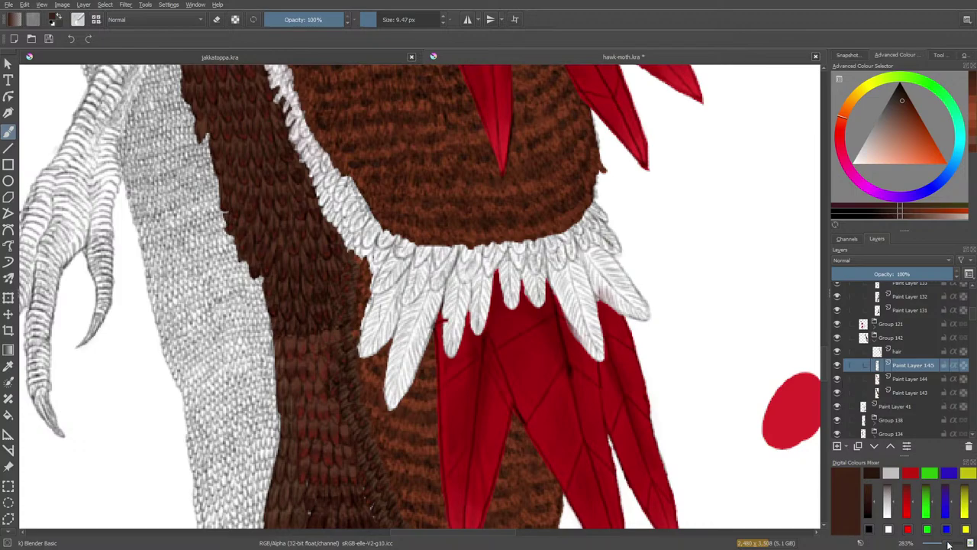
pyautogui.moveTo(948, 544); pyautogui.dragTo(943, 545)
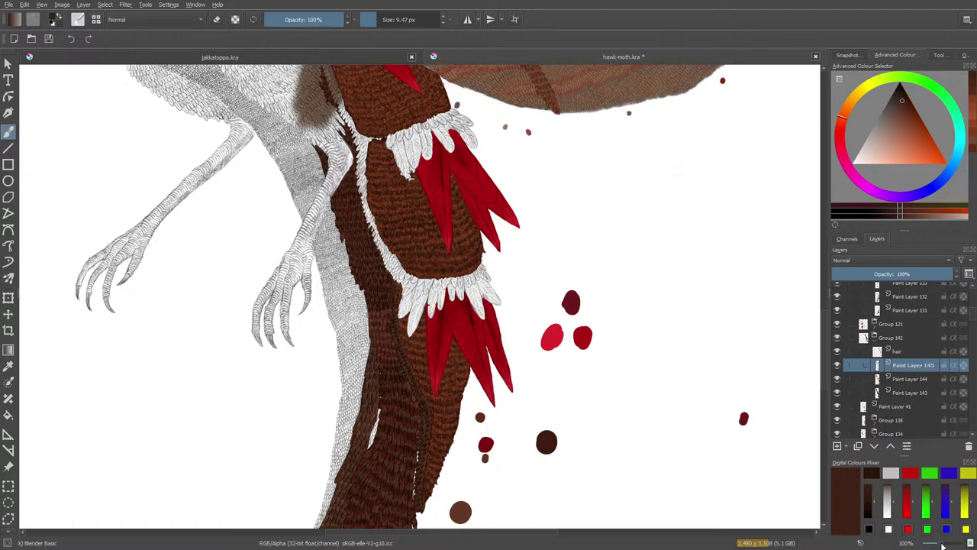
pyautogui.moveTo(942, 545); pyautogui.dragTo(936, 546)
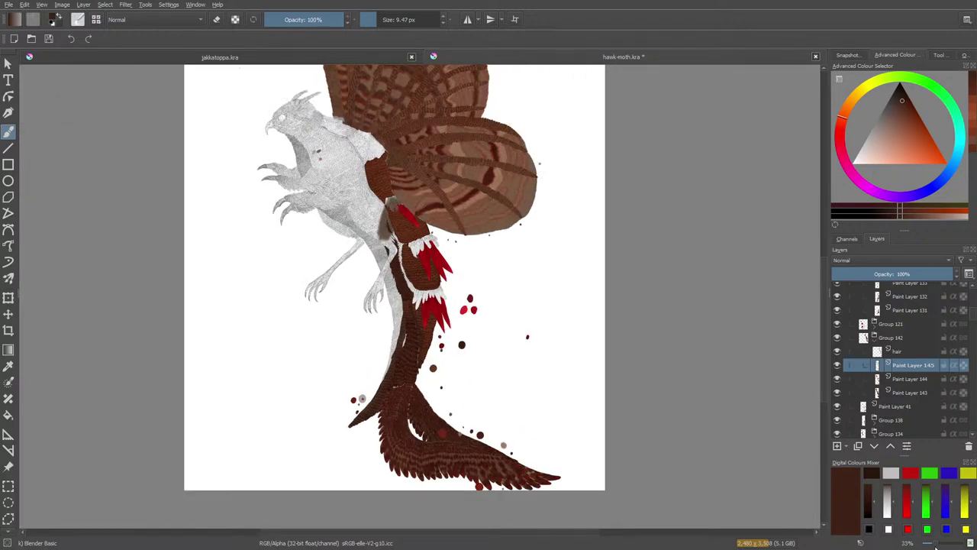
pyautogui.click(936, 545)
pyautogui.moveTo(934, 544); pyautogui.dragTo(949, 547)
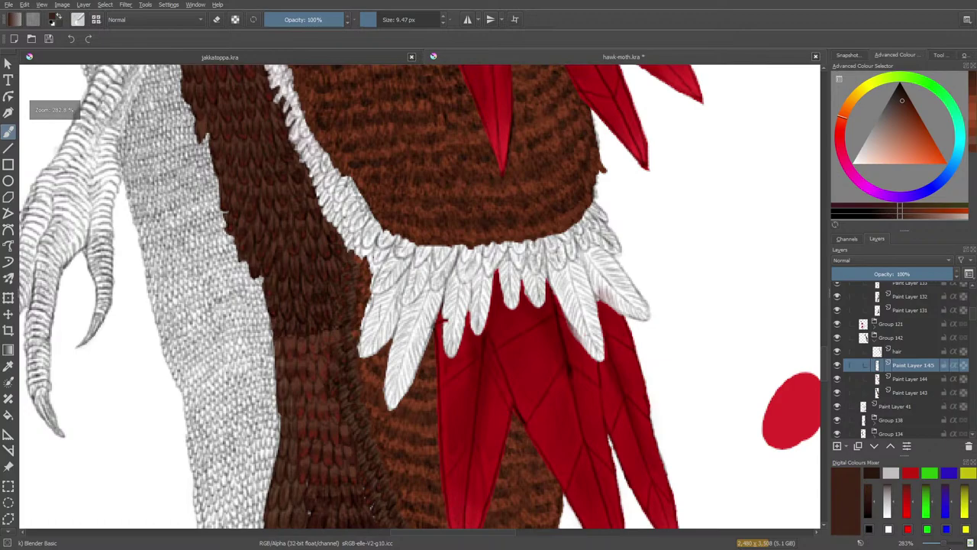
# - Save the file and paint dark Basic-1 strokes at 3.65 px between the rows of the topmost fur patch, above the grey feathers
pyautogui.moveTo(825, 356); pyautogui.dragTo(829, 301)
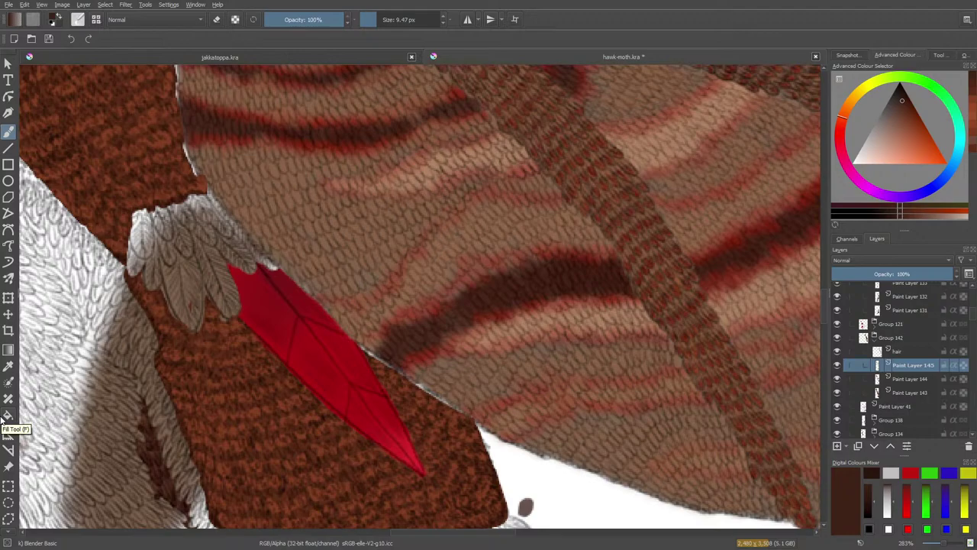
pyautogui.click(77, 20)
pyautogui.click(74, 21)
pyautogui.click(77, 20)
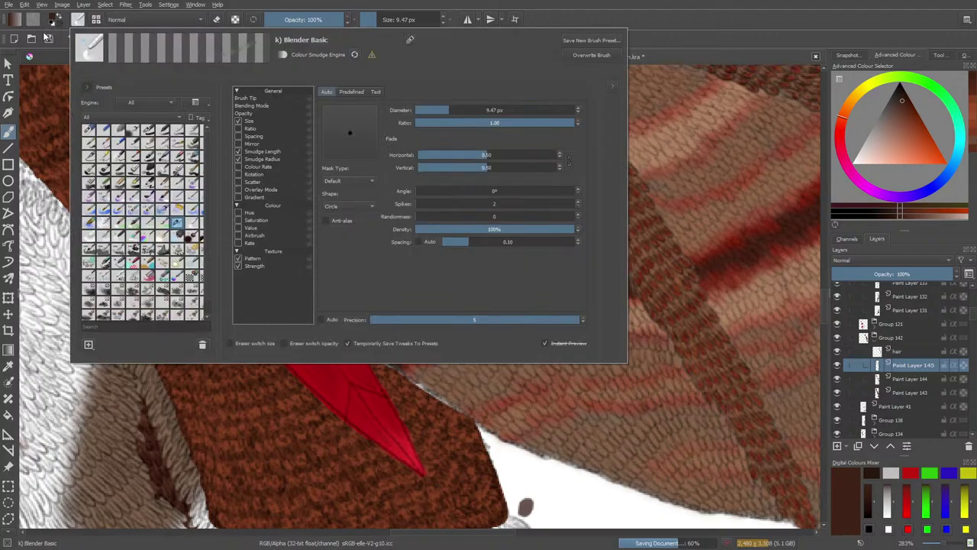
pyautogui.click(144, 135)
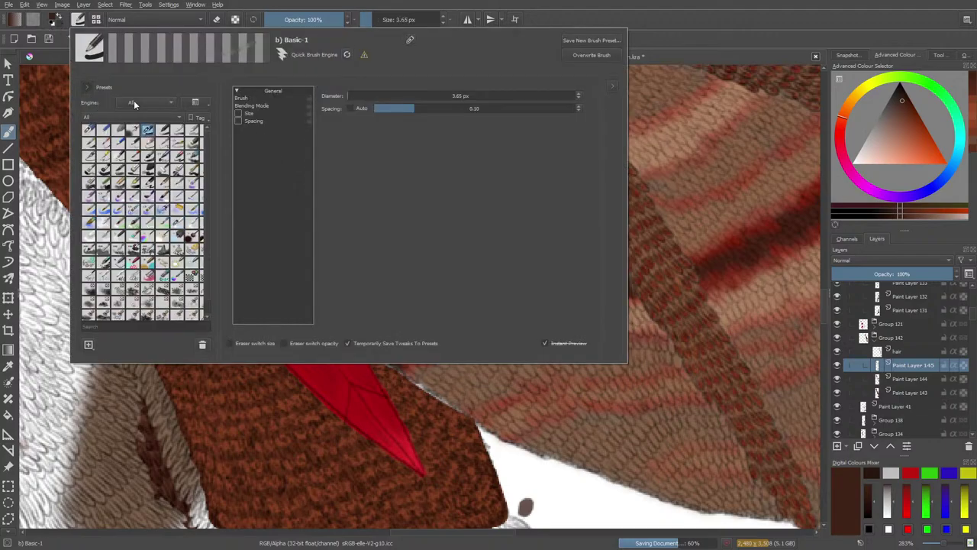
pyautogui.rightClick(567, 494)
pyautogui.rightClick(569, 497)
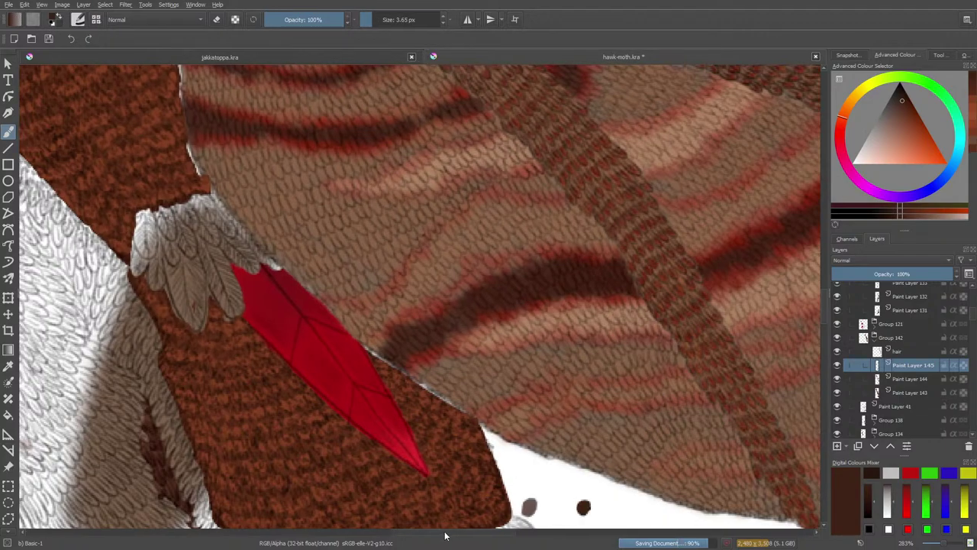
pyautogui.moveTo(449, 533); pyautogui.dragTo(409, 533)
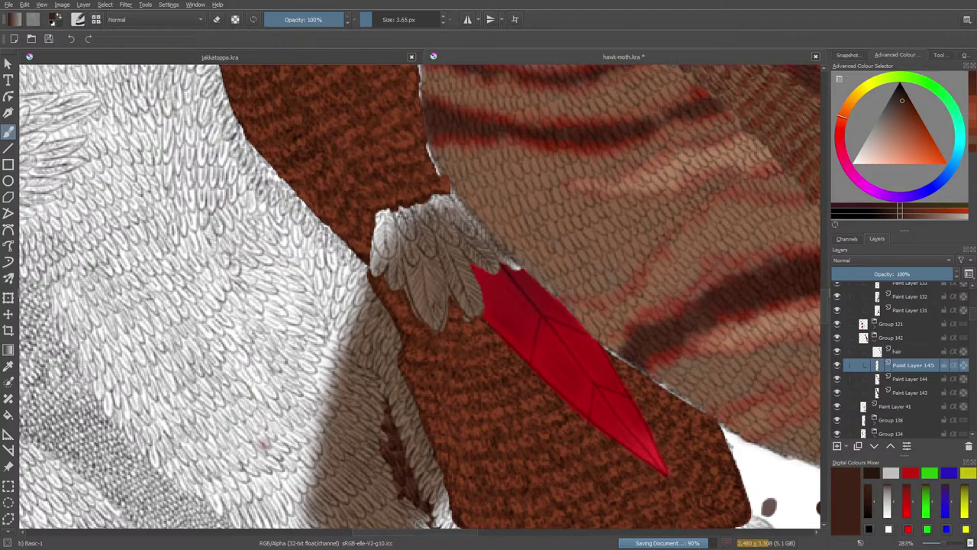
pyautogui.moveTo(825, 308); pyautogui.dragTo(822, 294)
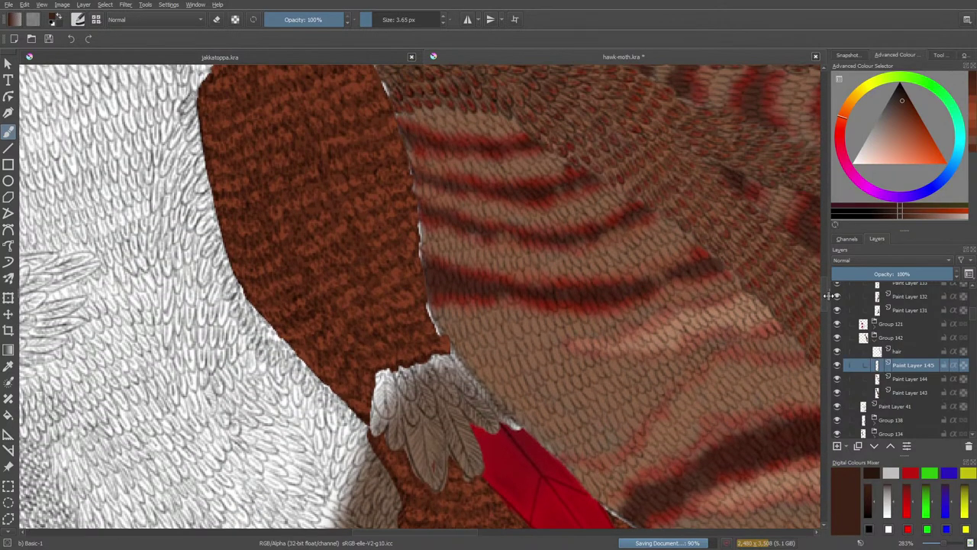
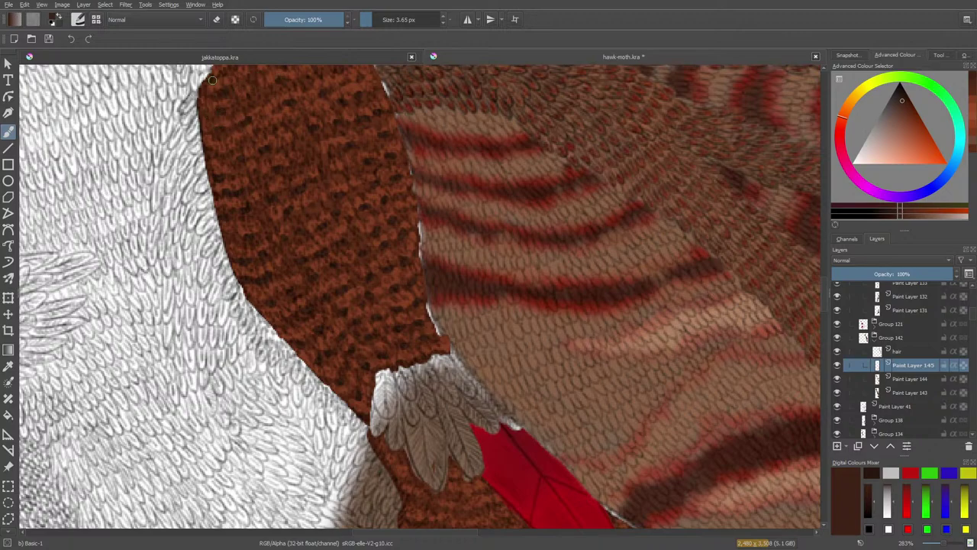
pyautogui.moveTo(822, 303); pyautogui.dragTo(823, 283)
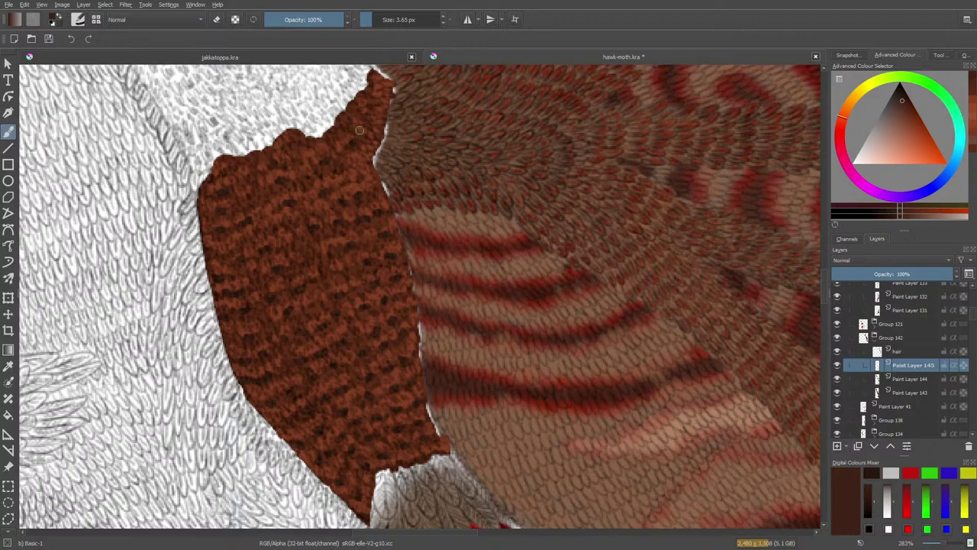
# - Blend the topmost patch's dark strokes with Blender Basic at 9.47 px and save the document
pyautogui.rightClick(309, 156)
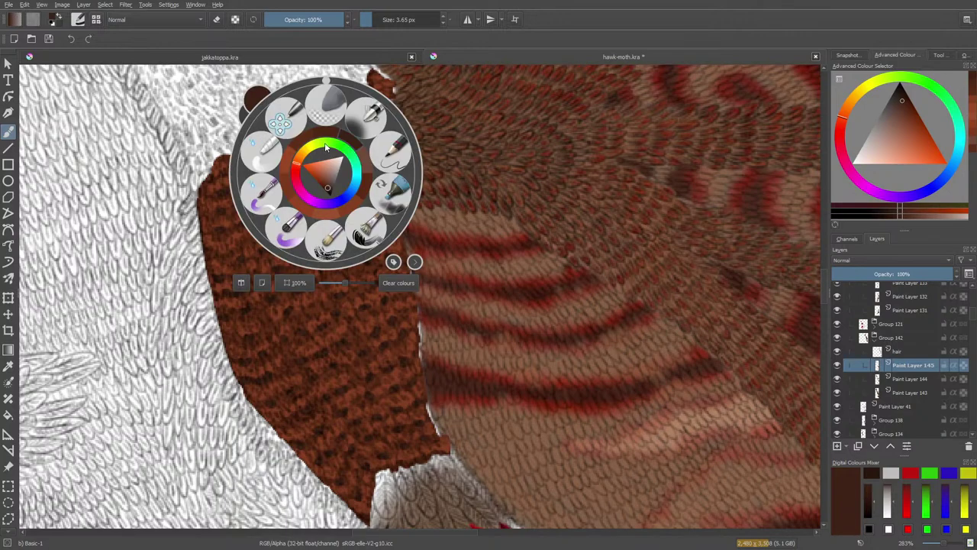
pyautogui.click(264, 149)
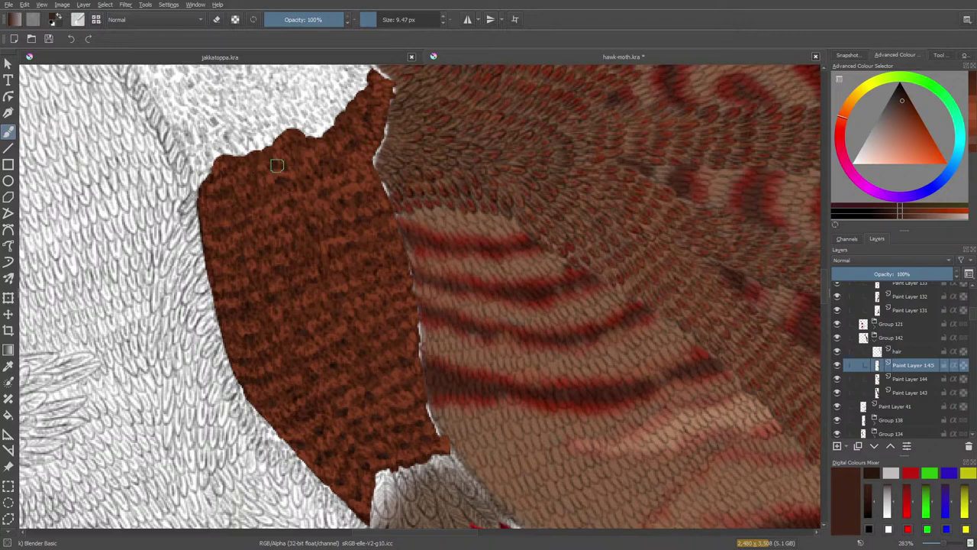
pyautogui.click(282, 130)
pyautogui.moveTo(948, 543)
pyautogui.mouseDown()
pyautogui.moveTo(929, 547)
pyautogui.moveTo(945, 546)
pyautogui.mouseUp()
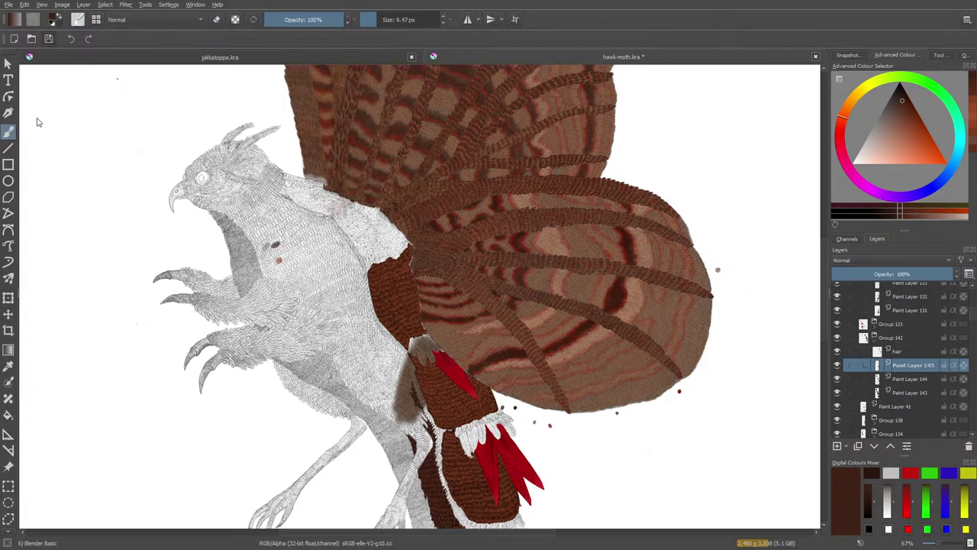
pyautogui.click(48, 38)
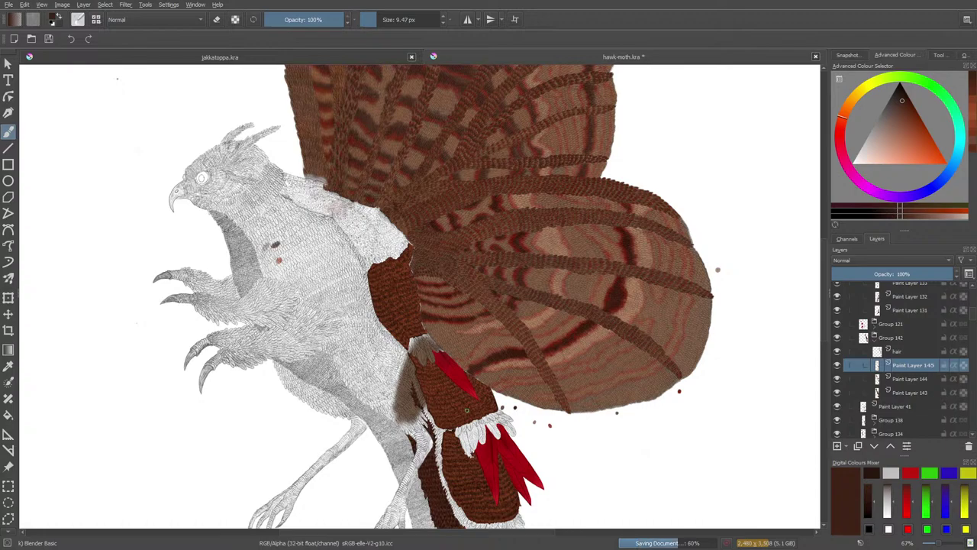
# - Collapse and select Group 142, and toggle Group 121 off and on to check what it contains
pyautogui.click(875, 338)
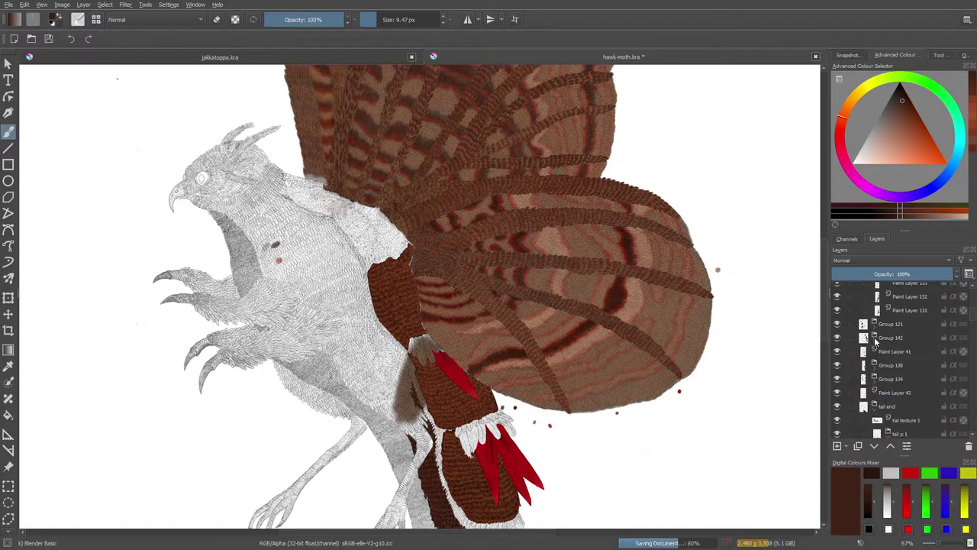
pyautogui.click(886, 342)
pyautogui.moveTo(883, 354)
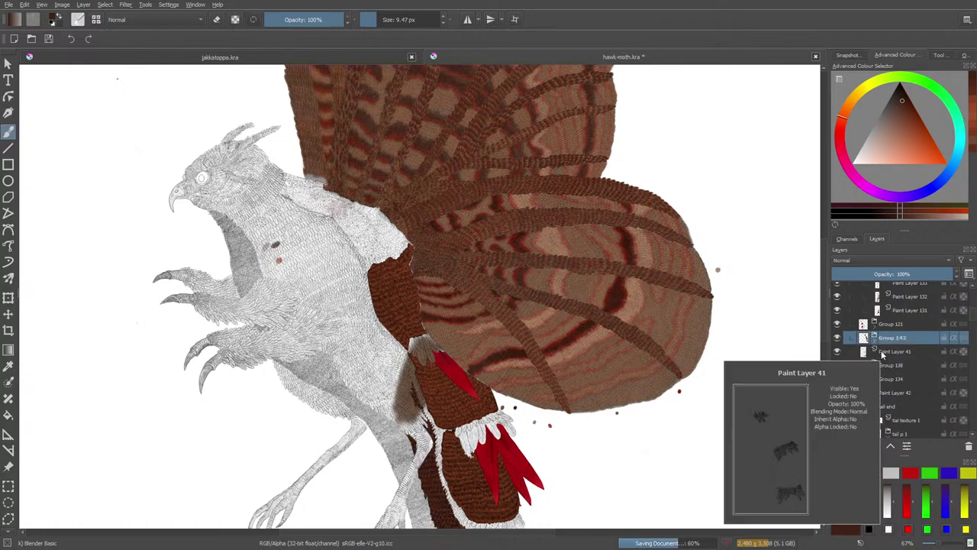
pyautogui.click(836, 323)
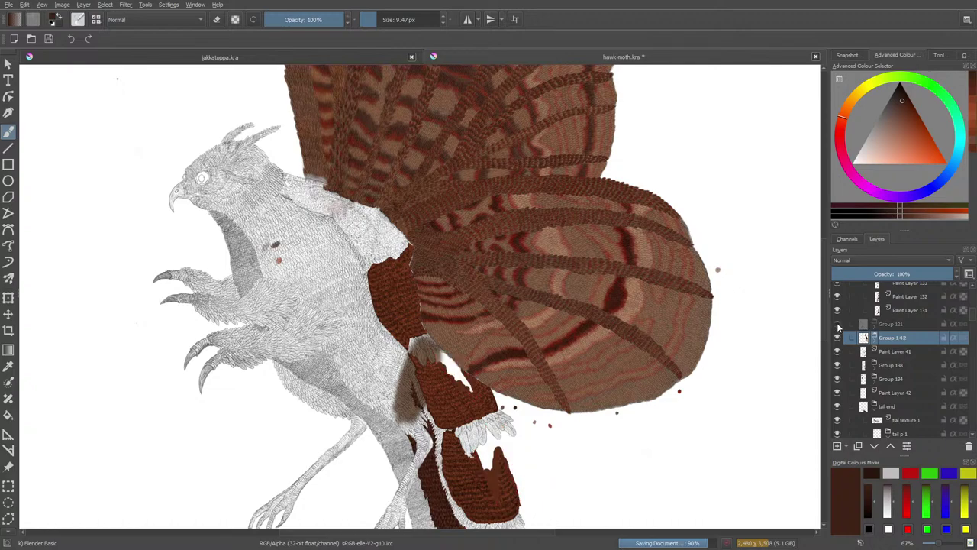
pyautogui.click(837, 323)
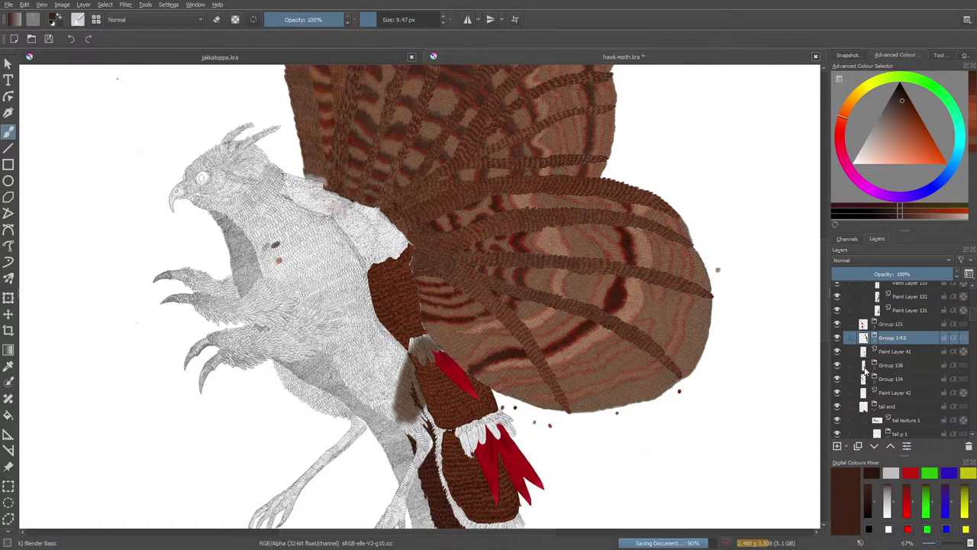
# - Move Group 142 down the layer stack to just below Group 134 and collapse the tail end group
pyautogui.click(874, 447)
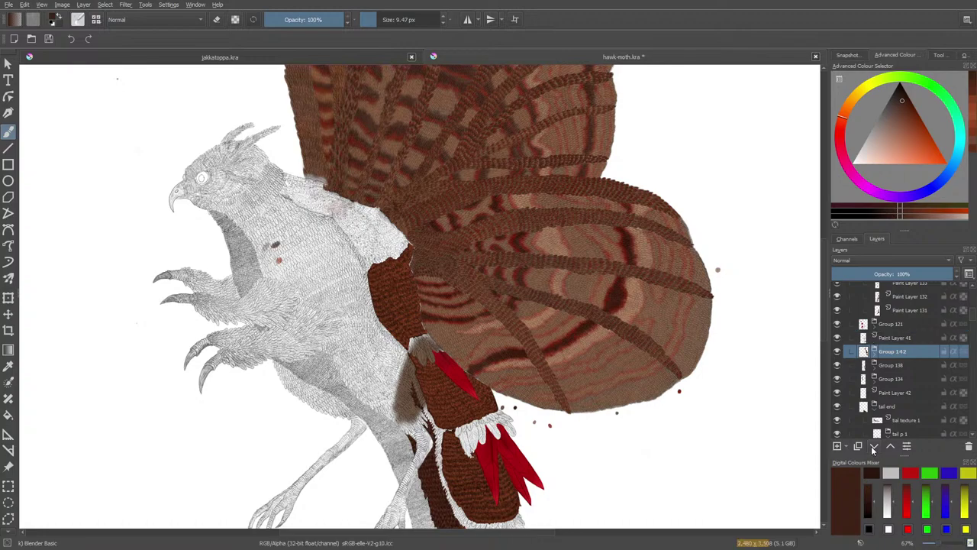
pyautogui.click(873, 447)
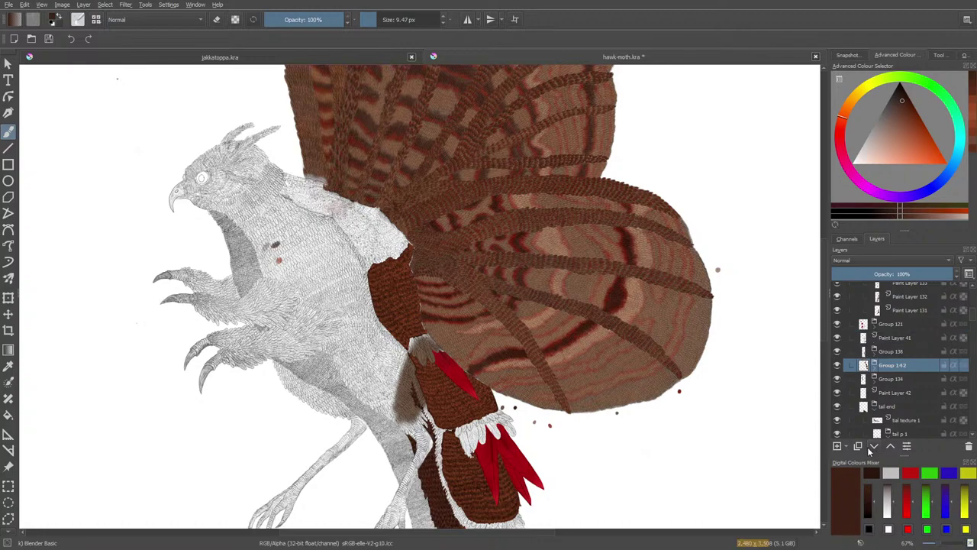
pyautogui.click(874, 407)
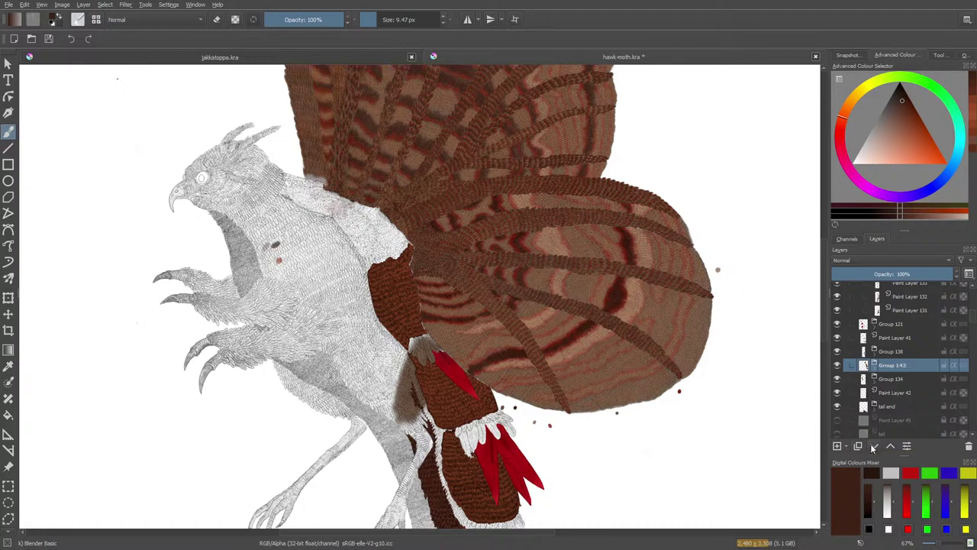
pyautogui.click(874, 446)
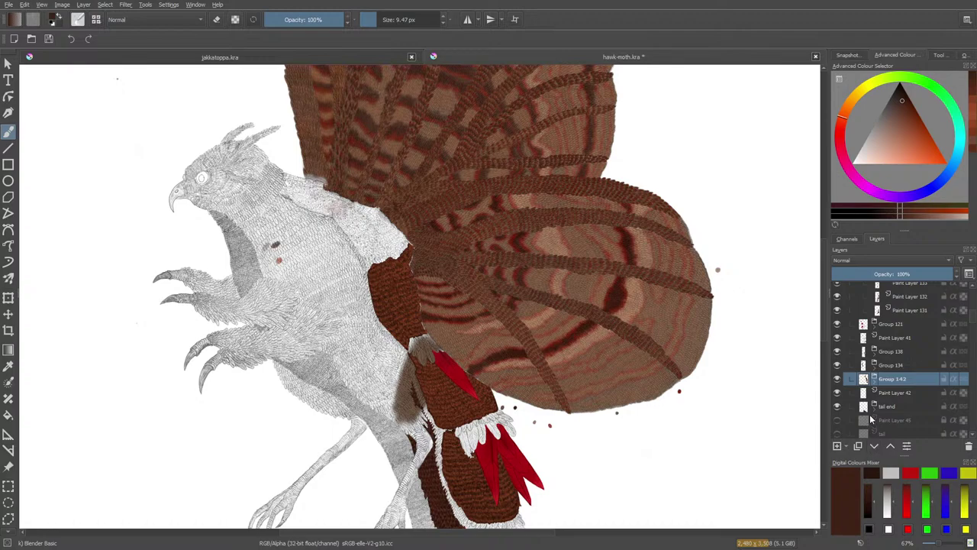
# - Toggle Group 134 off and on to check what it contains, and expand Group 142 to show its layers
pyautogui.click(839, 365)
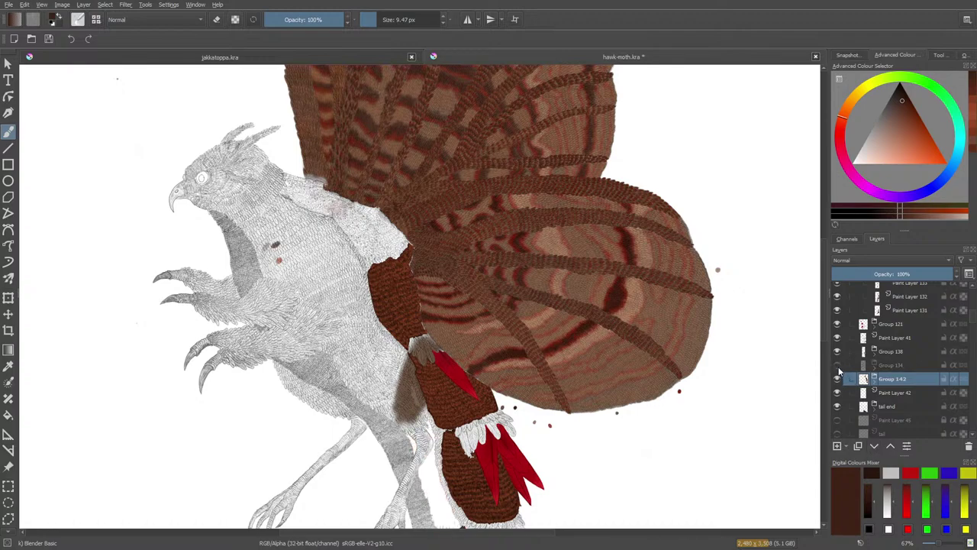
pyautogui.click(839, 367)
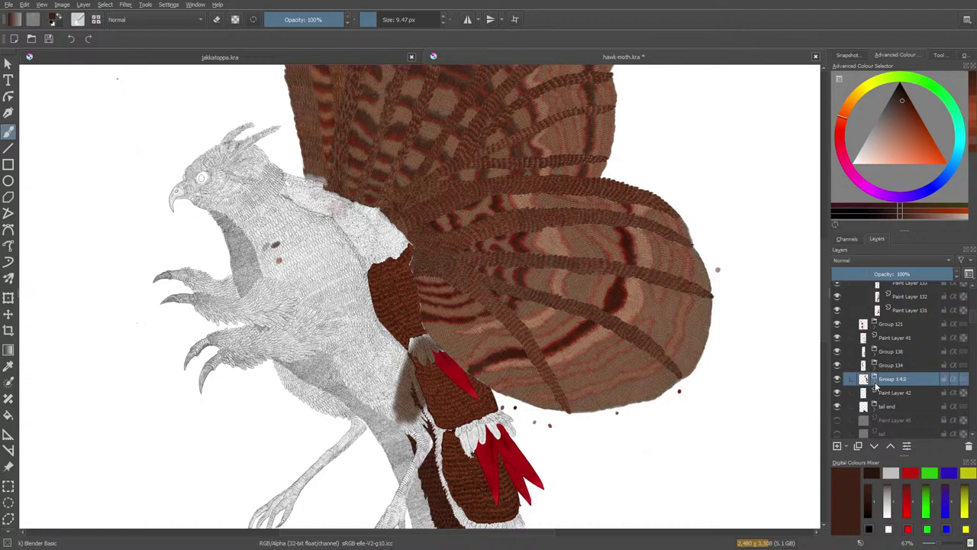
pyautogui.click(875, 380)
pyautogui.scroll(-2, 974, 322)
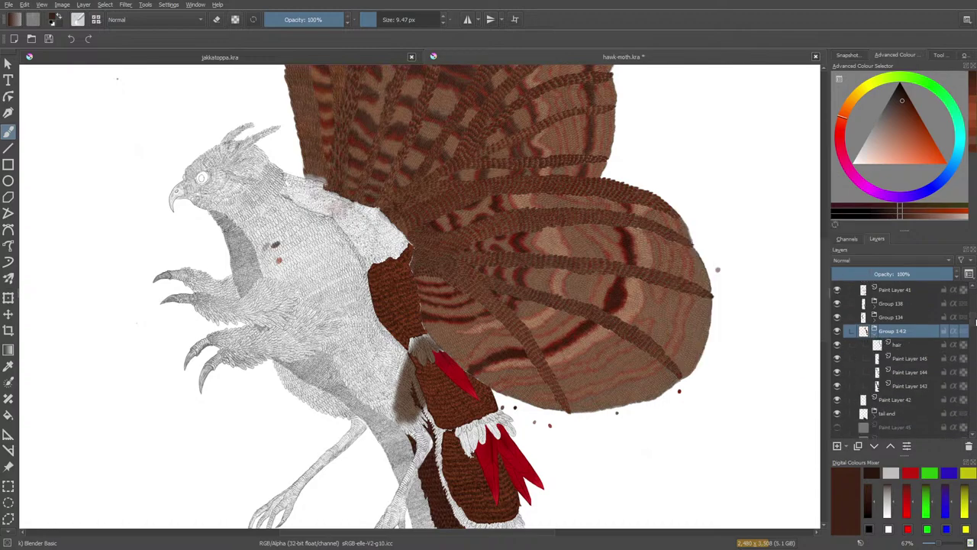
pyautogui.scroll(1, 975, 323)
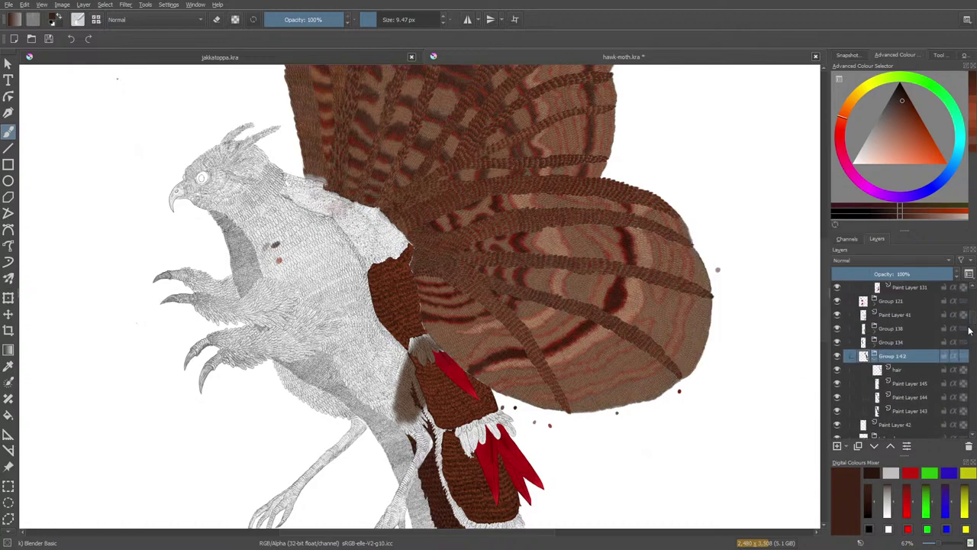
# - Toggle the hair layer and Paint Layers 145, 144 and 143 inside Group 142 off and on in turn to check their contents
pyautogui.click(837, 371)
pyautogui.click(837, 370)
pyautogui.click(837, 370)
pyautogui.click(837, 371)
pyautogui.click(837, 383)
pyautogui.click(837, 384)
pyautogui.click(838, 398)
pyautogui.click(837, 398)
pyautogui.click(837, 411)
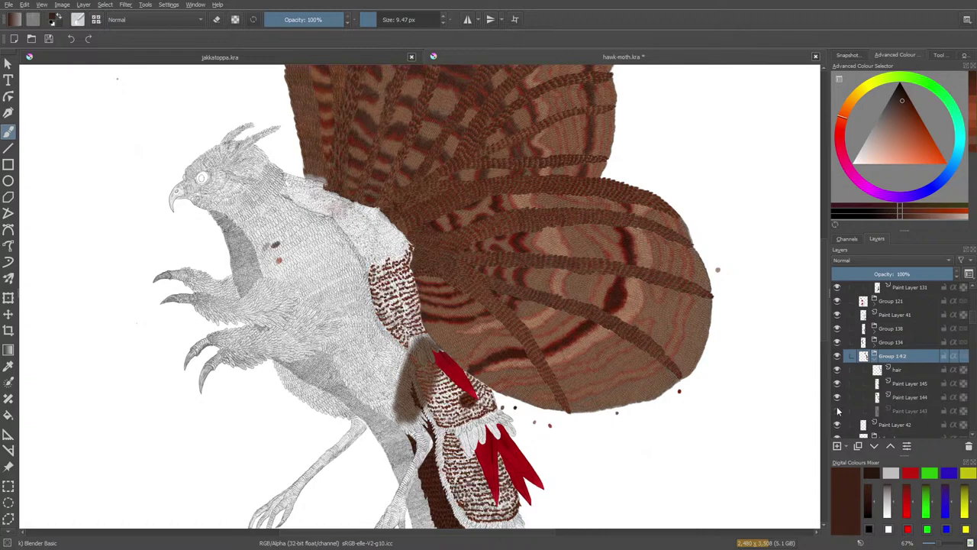
pyautogui.click(837, 411)
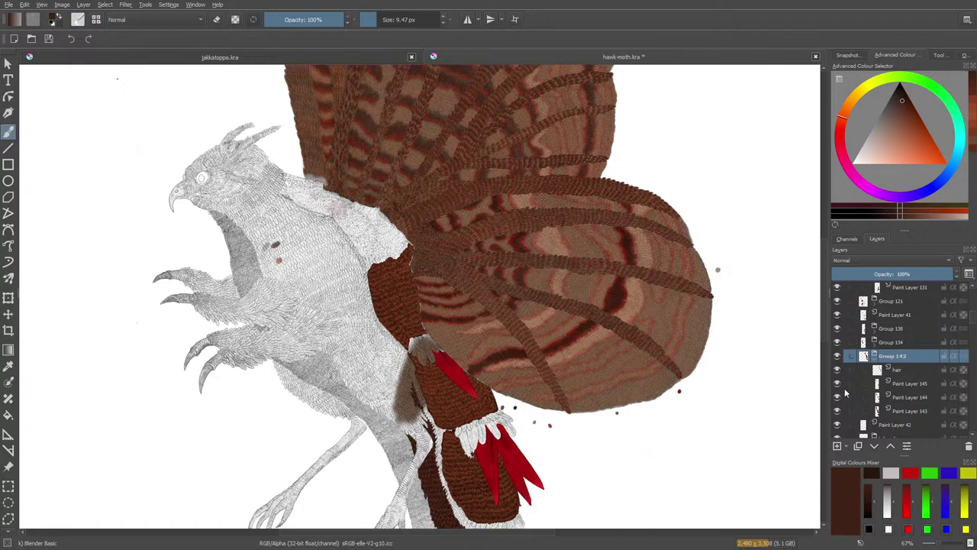
# - Inspect the tail end group's layers and check which artwork Group 142 holds by hiding and reshowing it
pyautogui.scroll(-2, 974, 322)
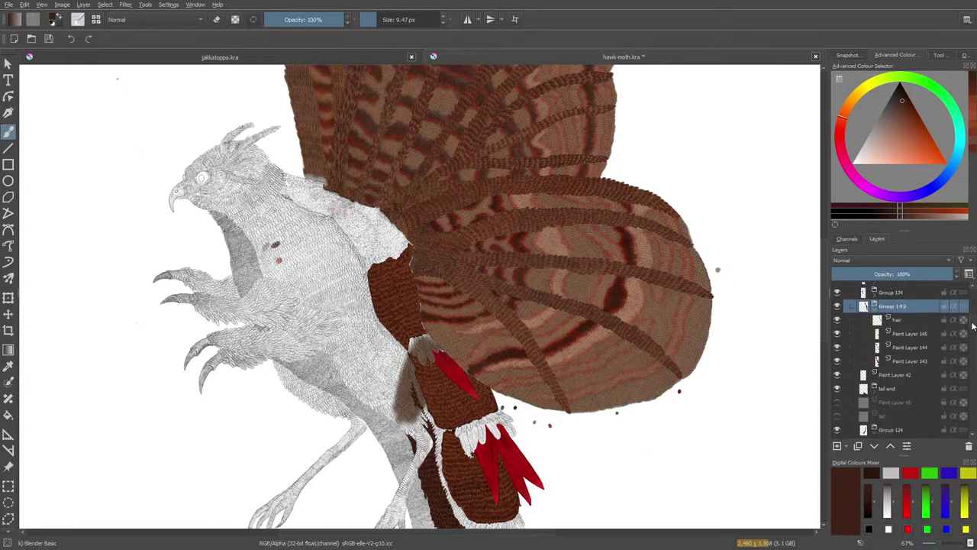
pyautogui.click(837, 305)
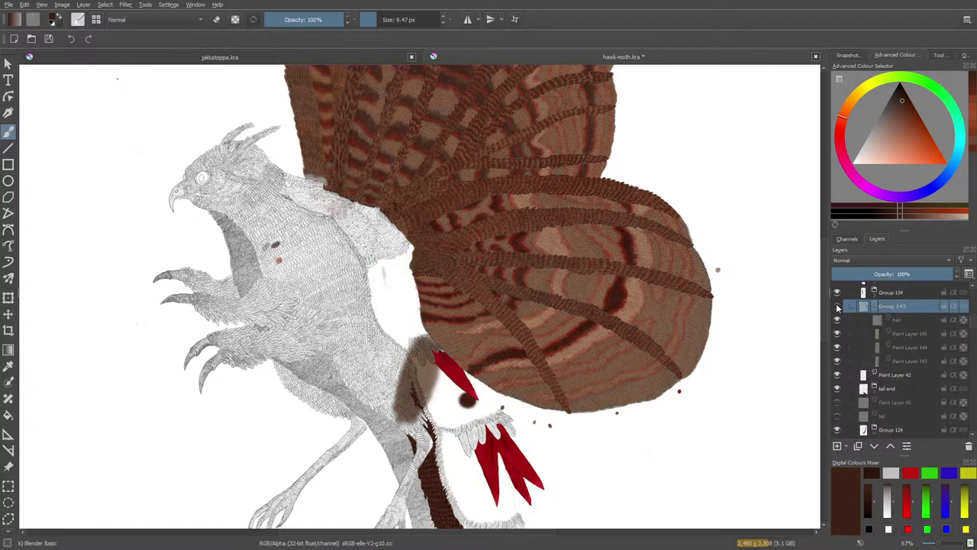
pyautogui.click(837, 305)
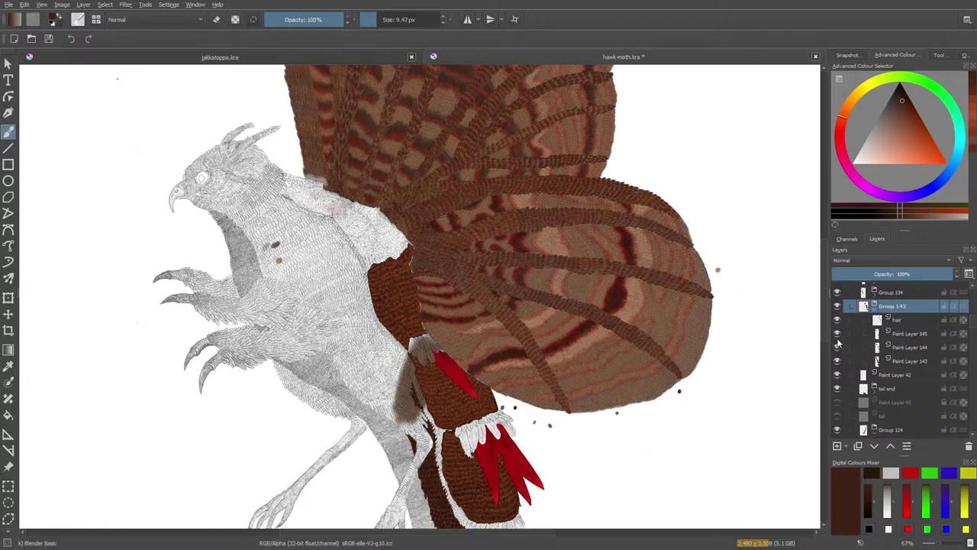
pyautogui.click(867, 390)
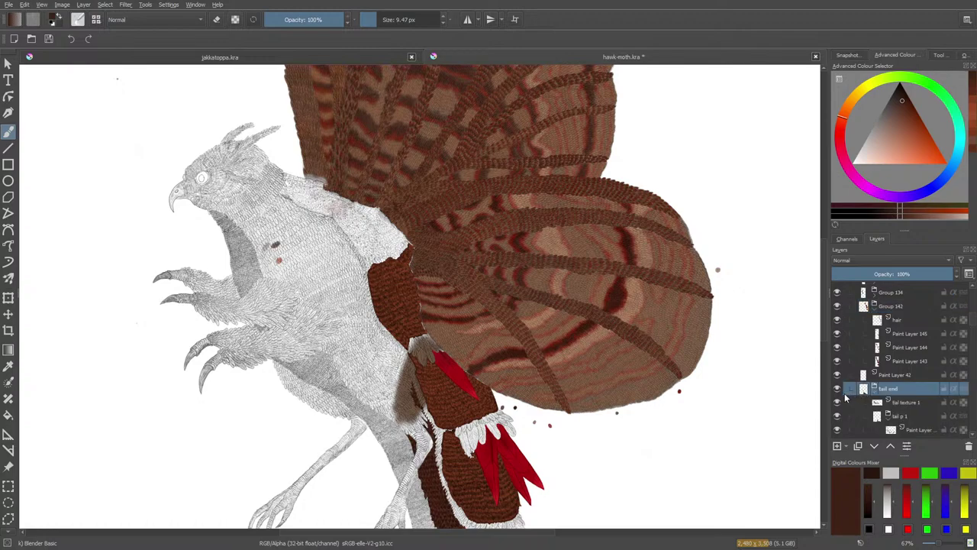
pyautogui.click(869, 393)
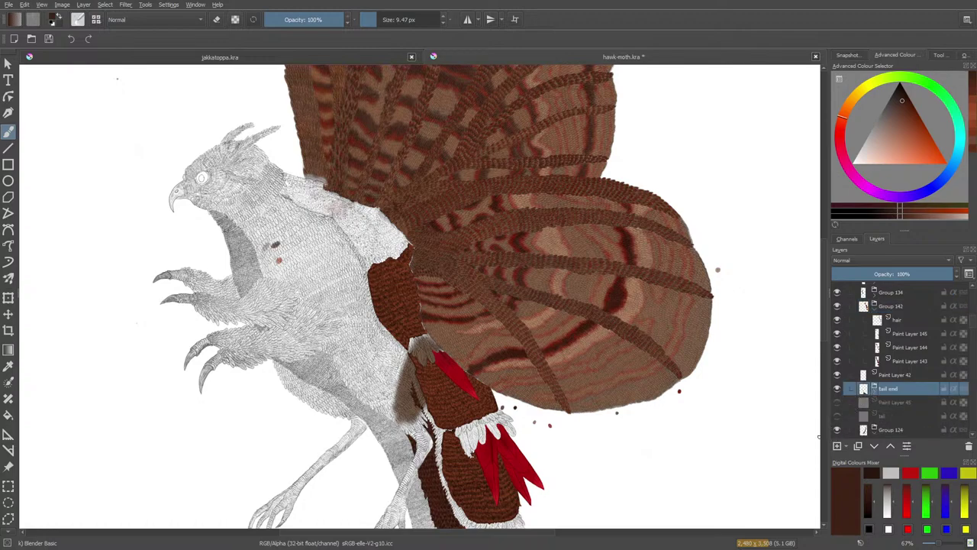
pyautogui.click(888, 308)
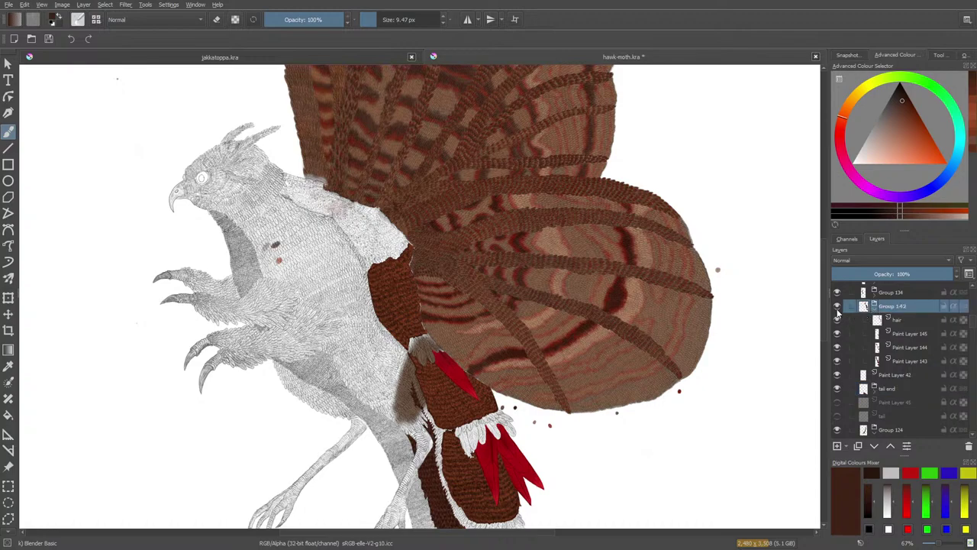
pyautogui.click(837, 306)
pyautogui.click(836, 306)
# - Collapse Group 142 and move it down the layer stack to directly above Group 124
pyautogui.click(874, 306)
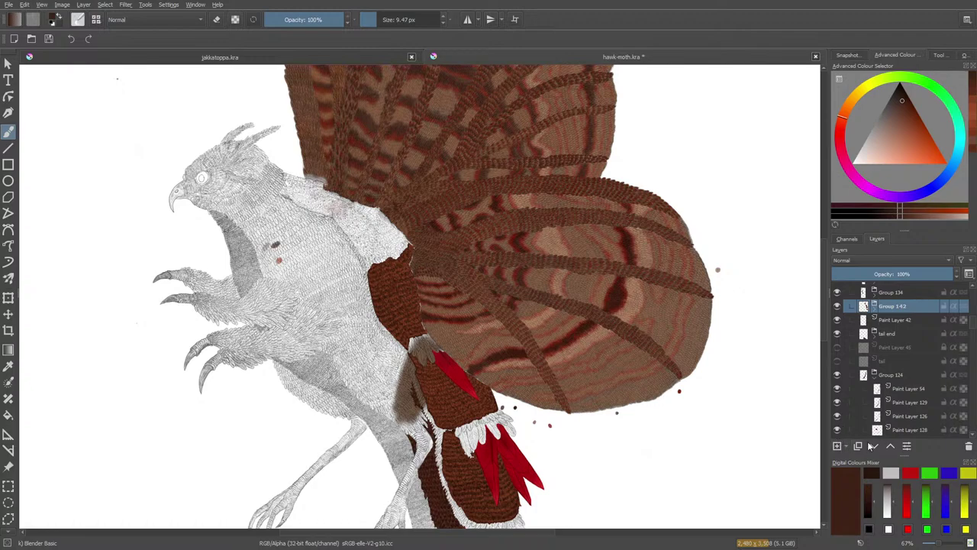
pyautogui.click(875, 447)
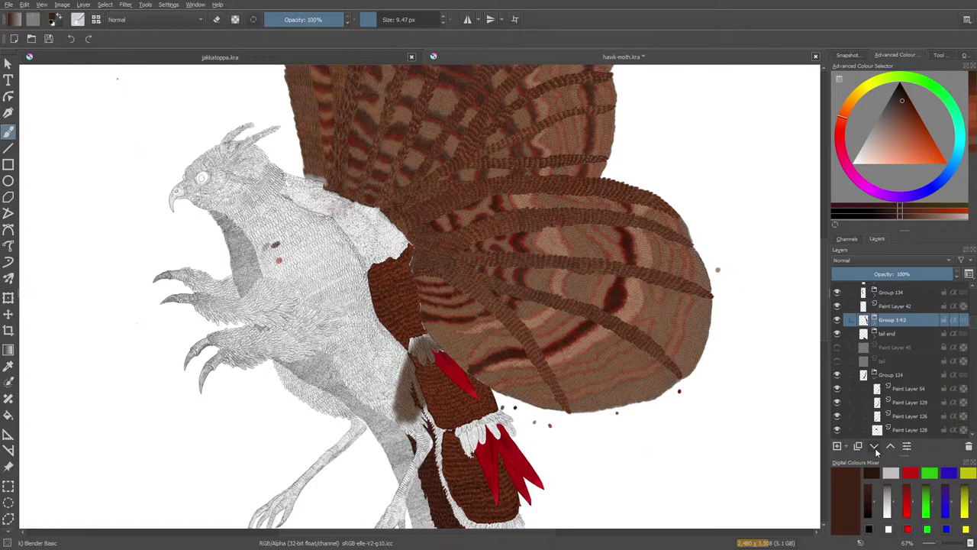
pyautogui.click(875, 449)
pyautogui.click(876, 449)
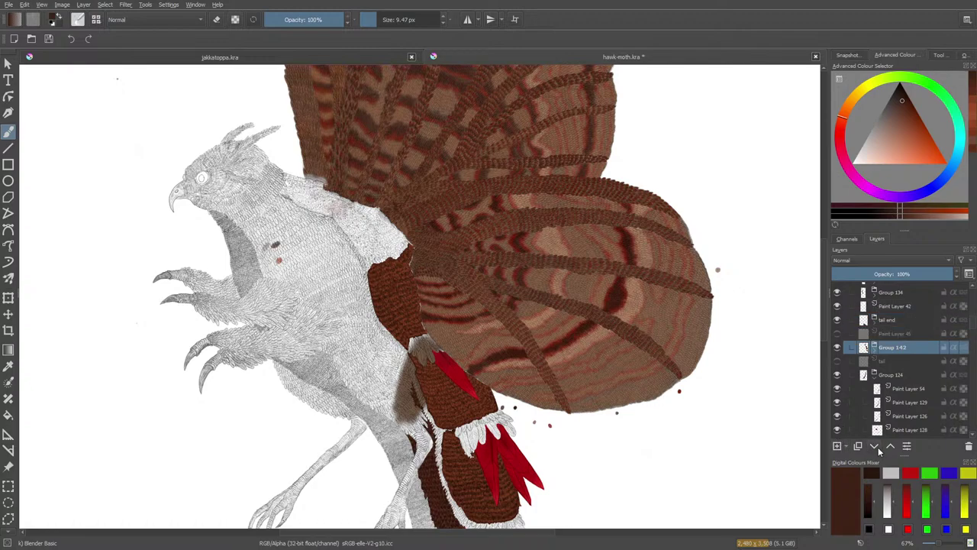
pyautogui.click(876, 448)
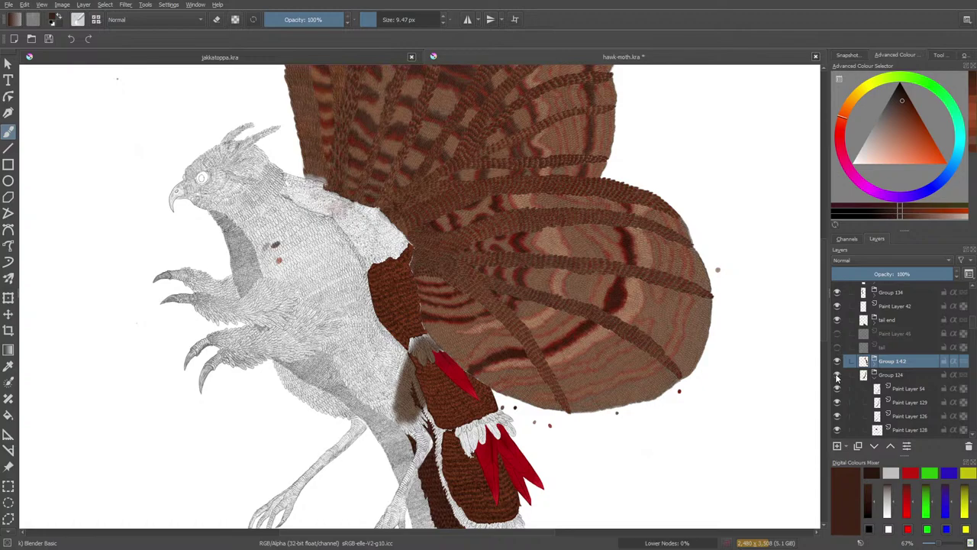
# - Hide and reshow Group 124 to check which part of the lower body it covers
pyautogui.click(837, 375)
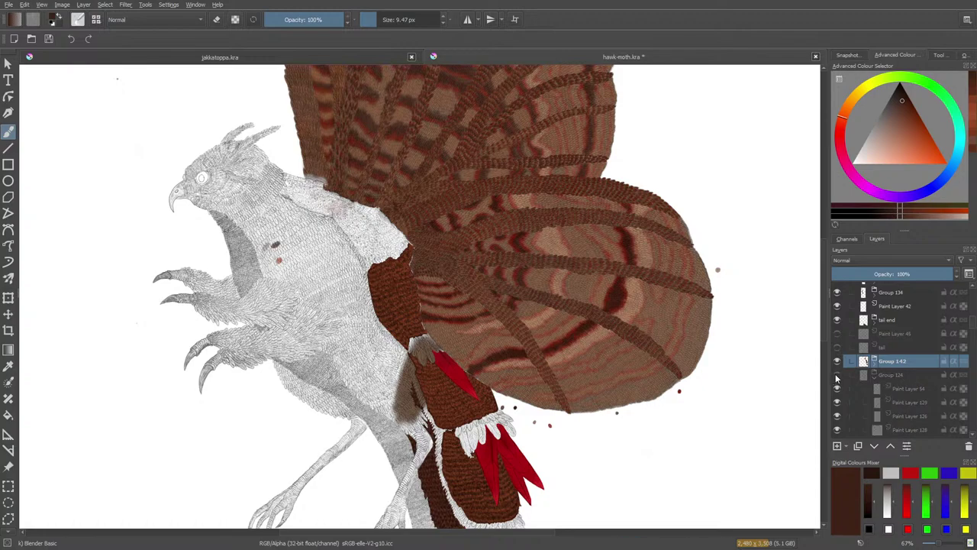
pyautogui.click(837, 374)
pyautogui.scroll(-6, 824, 313)
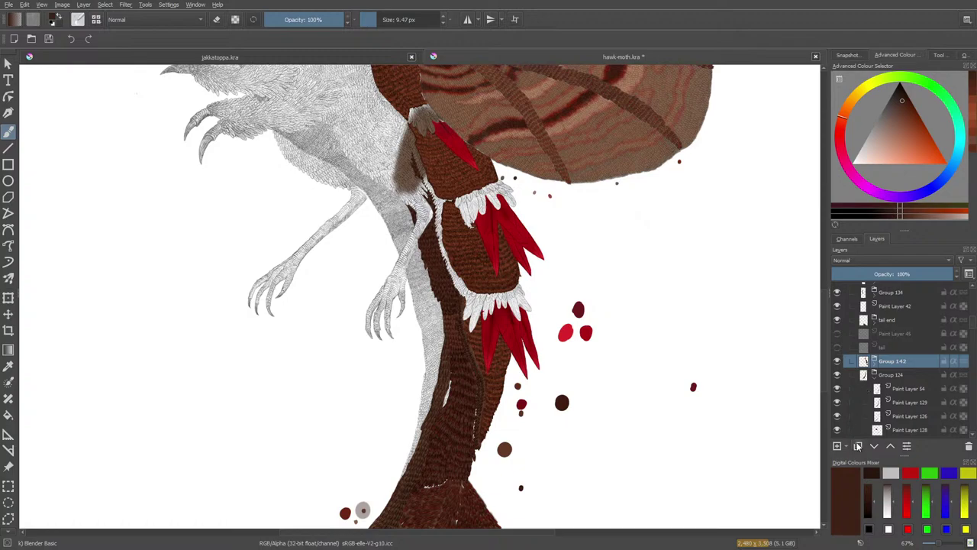
pyautogui.click(874, 363)
pyautogui.click(870, 363)
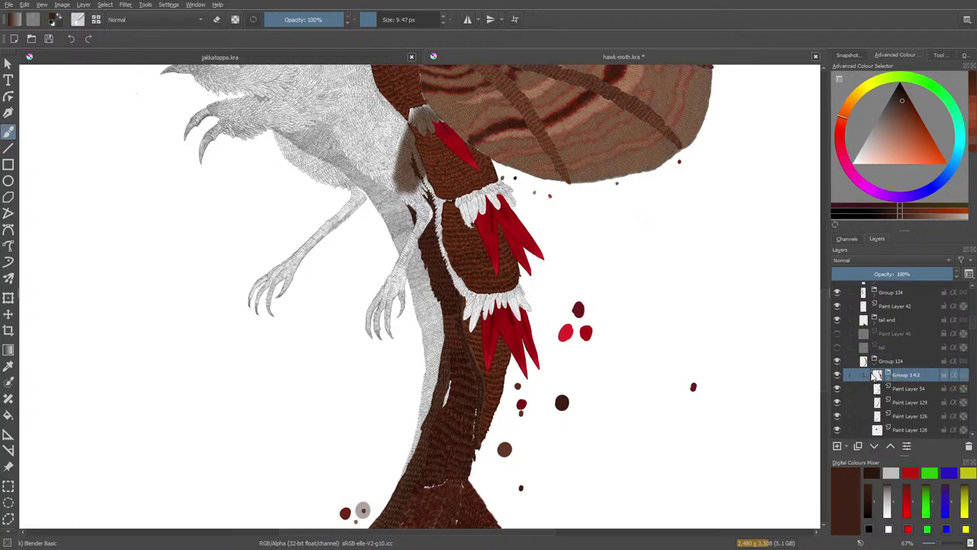
pyautogui.hotkey('ctrl', 'pageup')
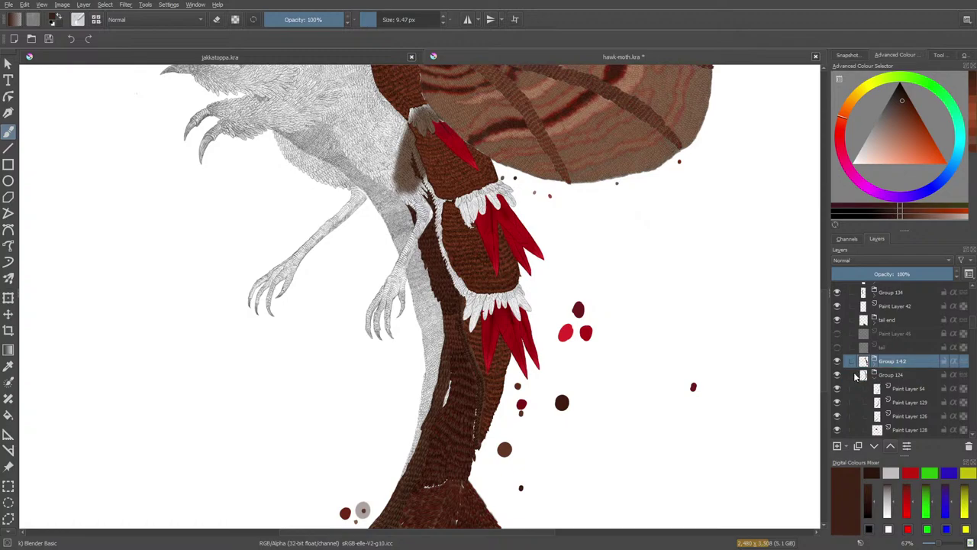
# - Collapse Group 124 and move Group 142 below it, out of the parent group and beneath the body 2 layer
pyautogui.click(873, 376)
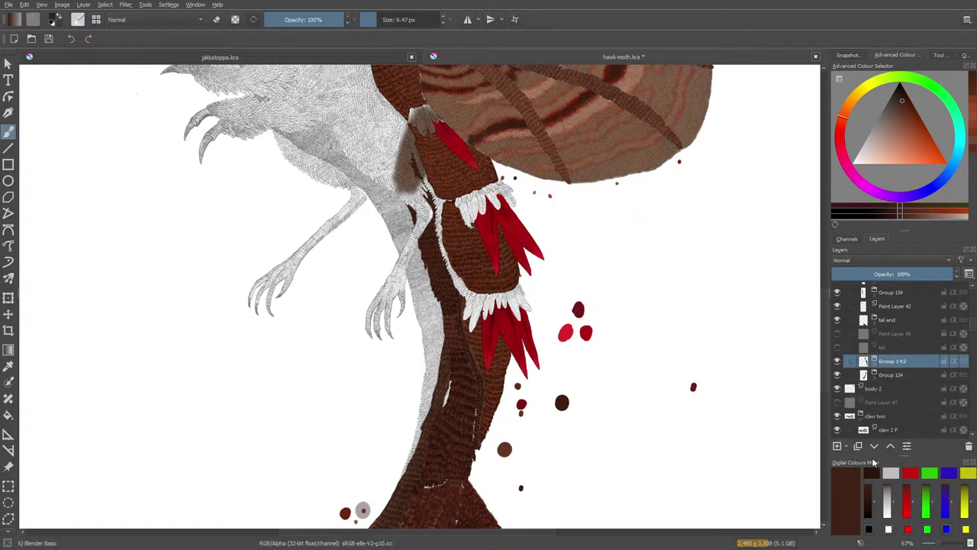
pyautogui.hotkey('ctrl', 'pageup')
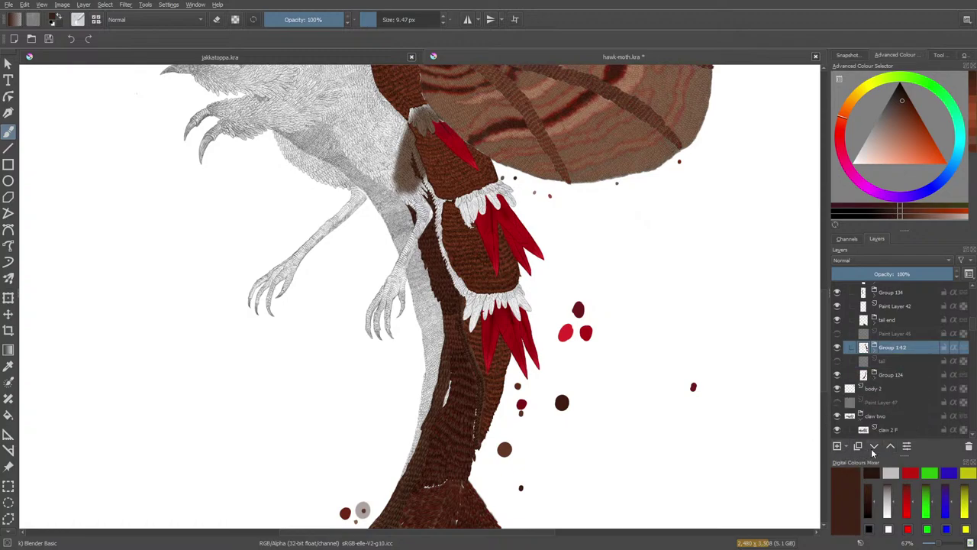
pyautogui.click(874, 448)
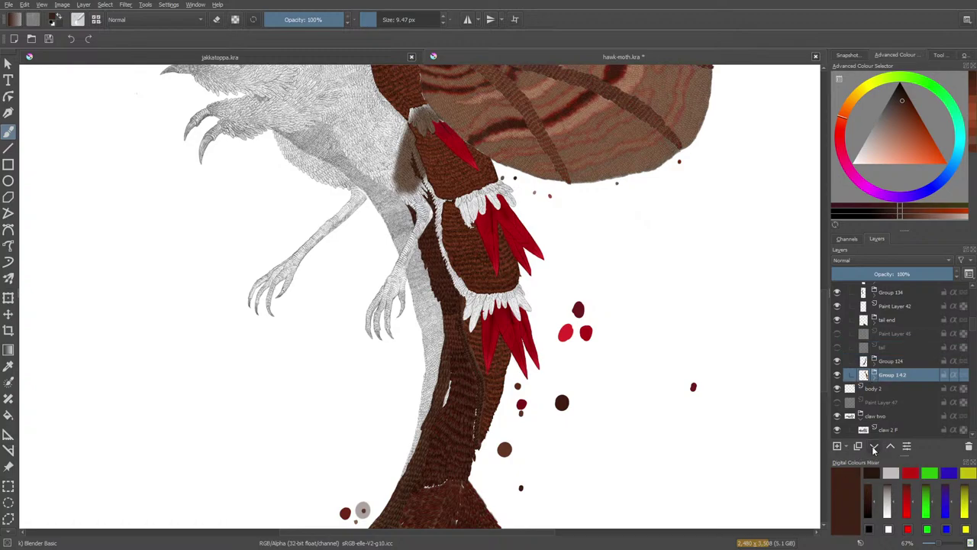
pyautogui.hotkey('ctrl', 'pagedown')
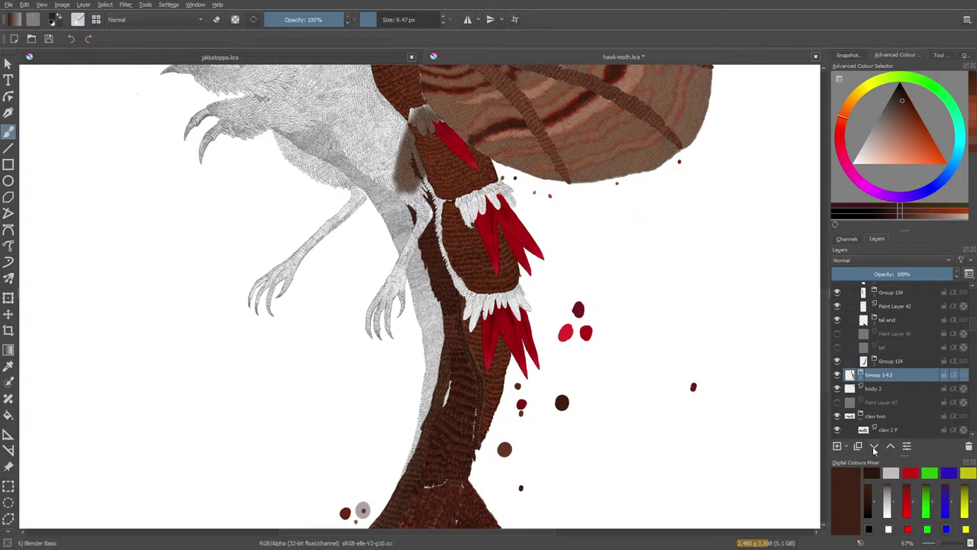
pyautogui.click(872, 449)
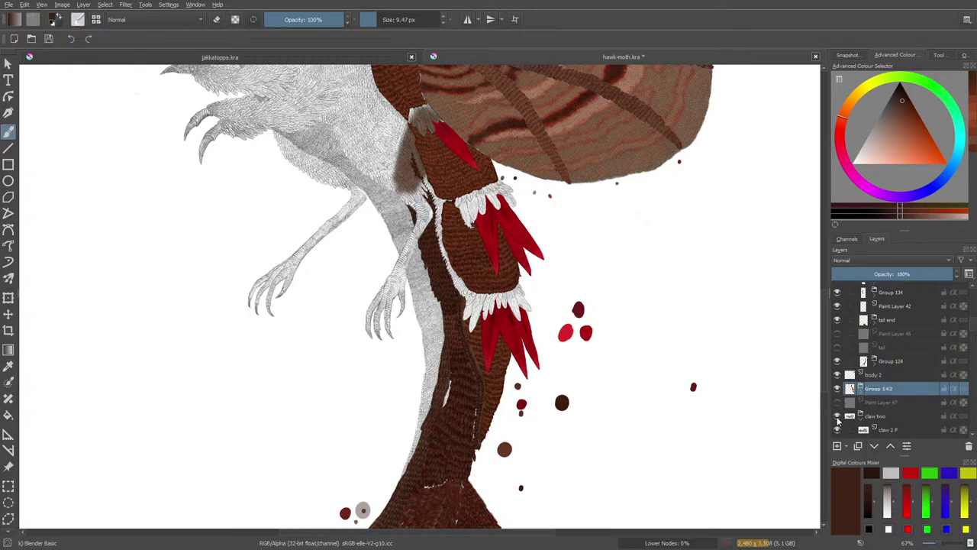
# - Collapse the claw two group and check the artwork in claw two and Group 142 by hiding and reshowing each
pyautogui.click(858, 416)
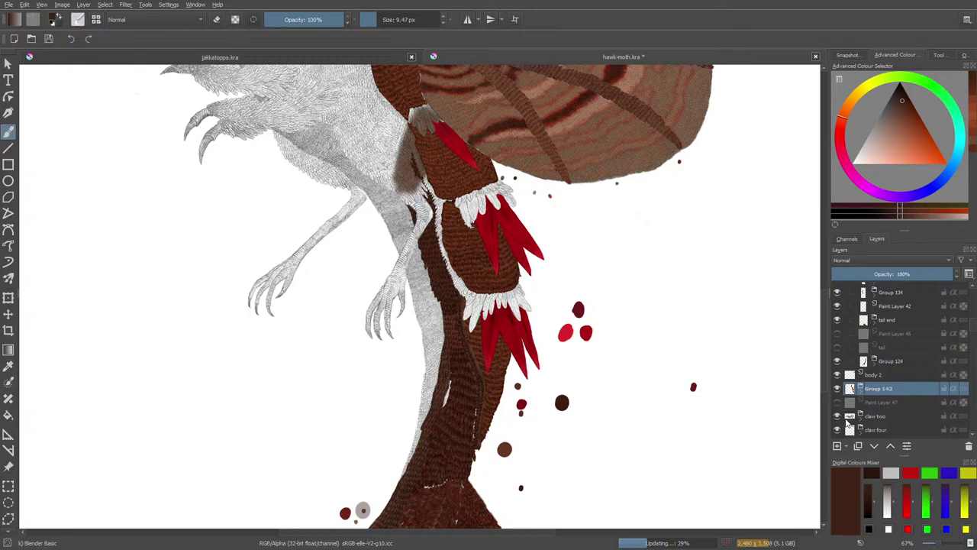
pyautogui.click(837, 416)
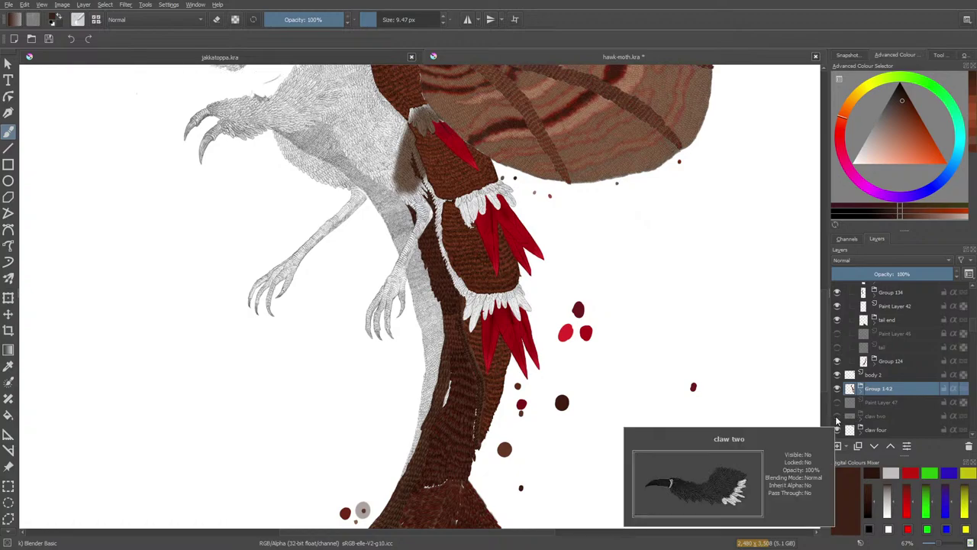
pyautogui.click(836, 416)
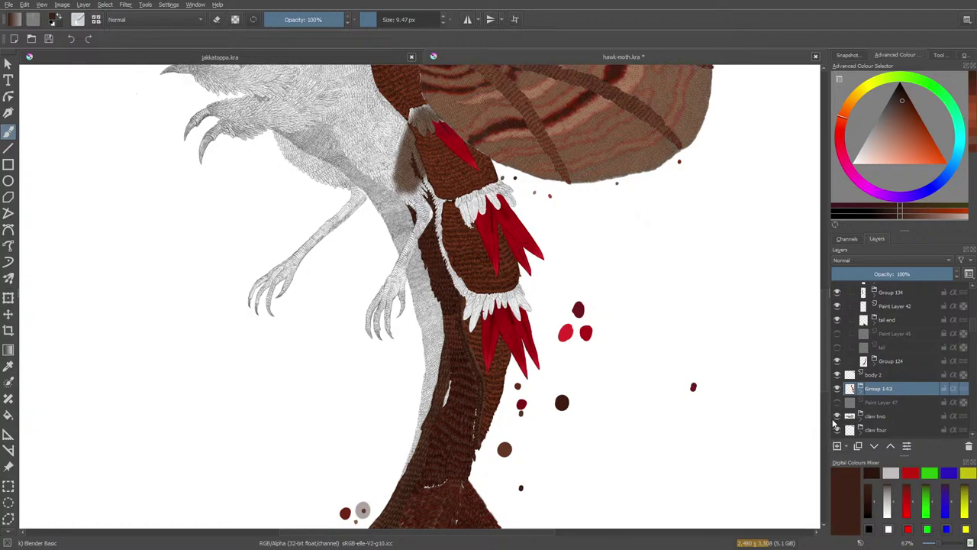
pyautogui.scroll(-3, 971, 333)
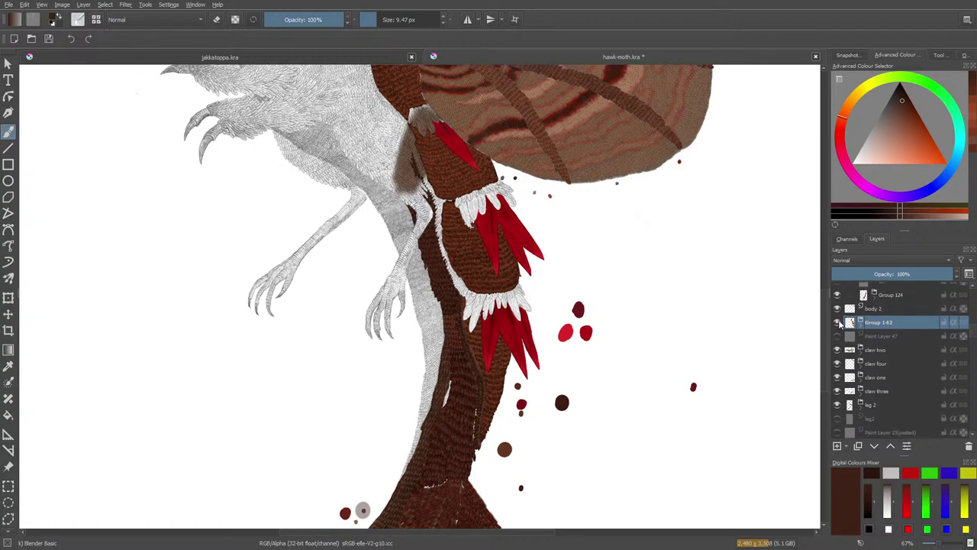
pyautogui.click(838, 322)
pyautogui.click(837, 321)
# - Move Group 142 down past Paint Layer 47 and the four claw groups to directly below the leg 2 group
pyautogui.click(873, 447)
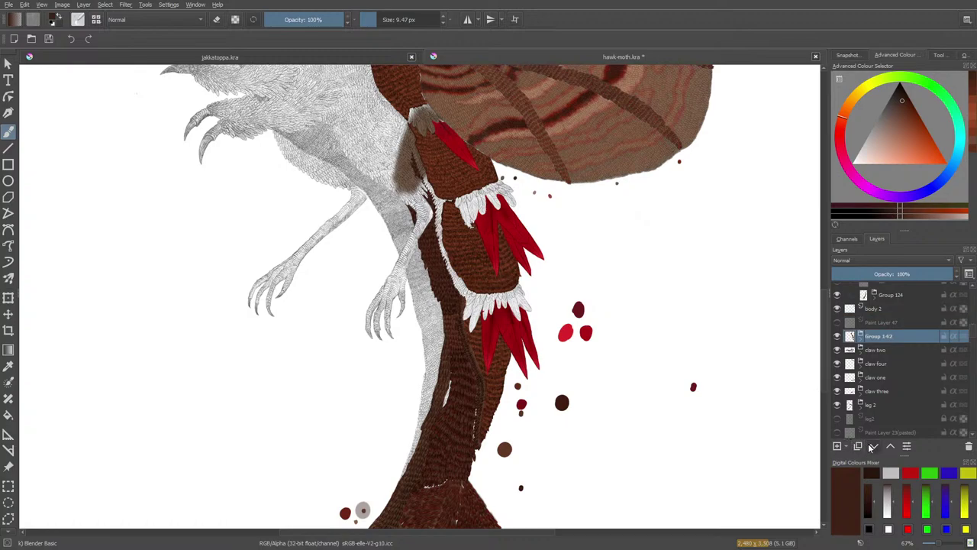
pyautogui.click(871, 448)
pyautogui.click(874, 447)
pyautogui.click(874, 448)
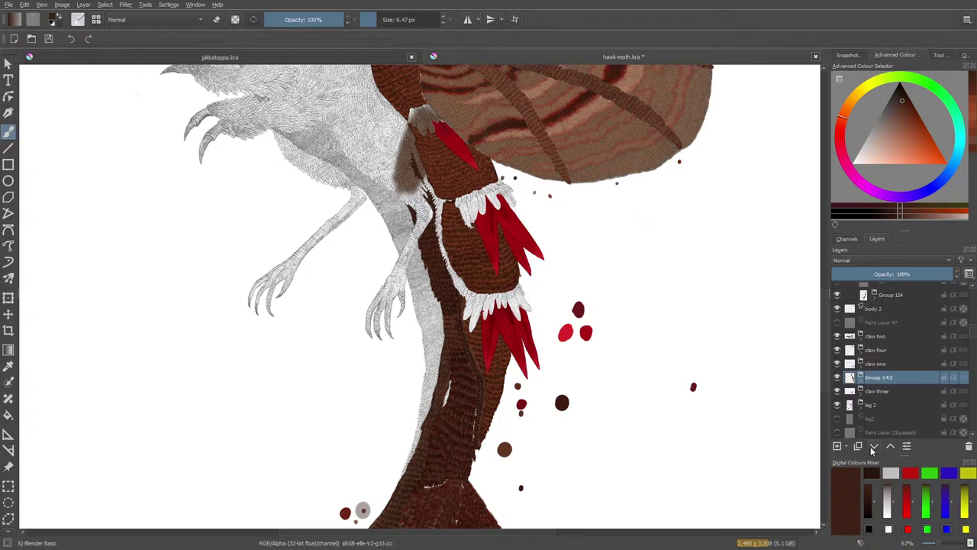
pyautogui.click(874, 447)
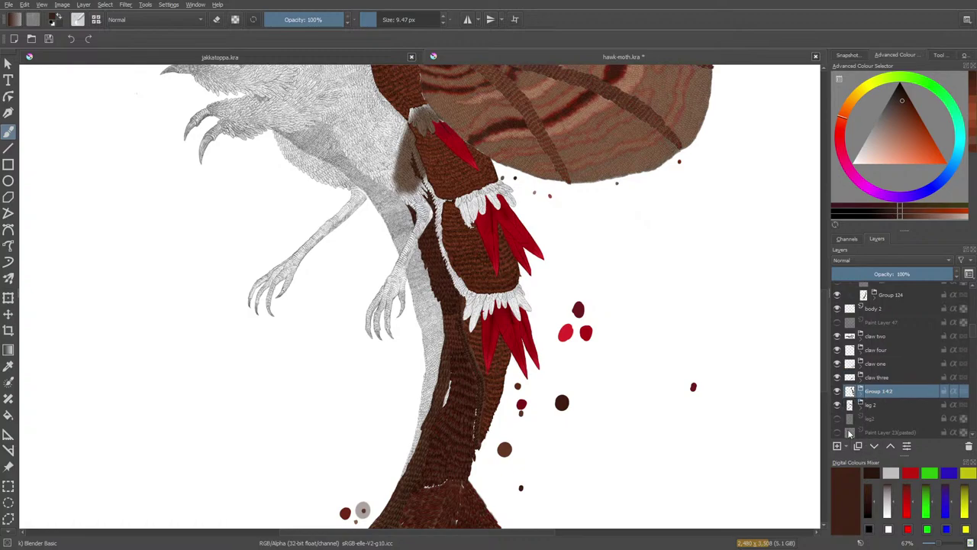
pyautogui.click(874, 447)
# - Collapse the wing 2 group and toggle its visibility to check which wing it holds
pyautogui.moveTo(974, 333); pyautogui.dragTo(971, 341)
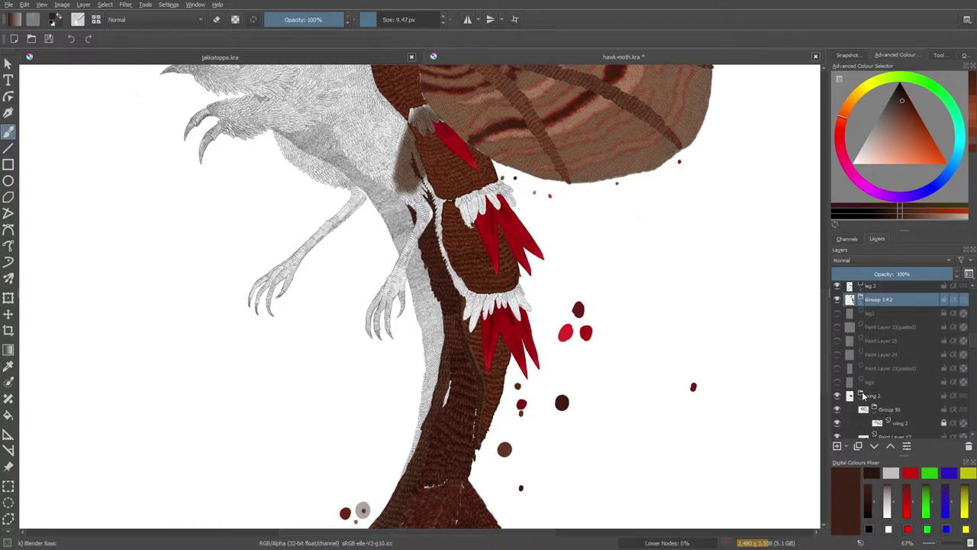
pyautogui.click(861, 396)
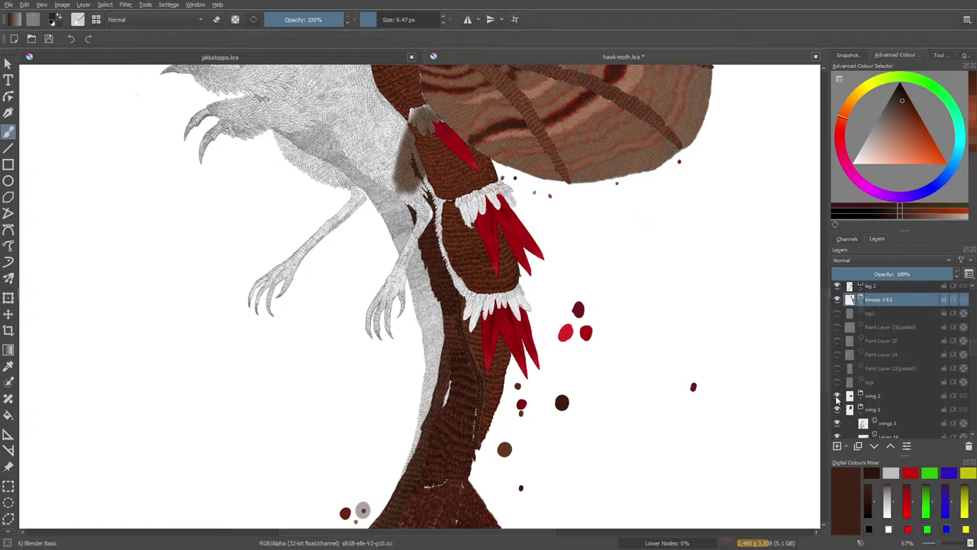
pyautogui.click(836, 396)
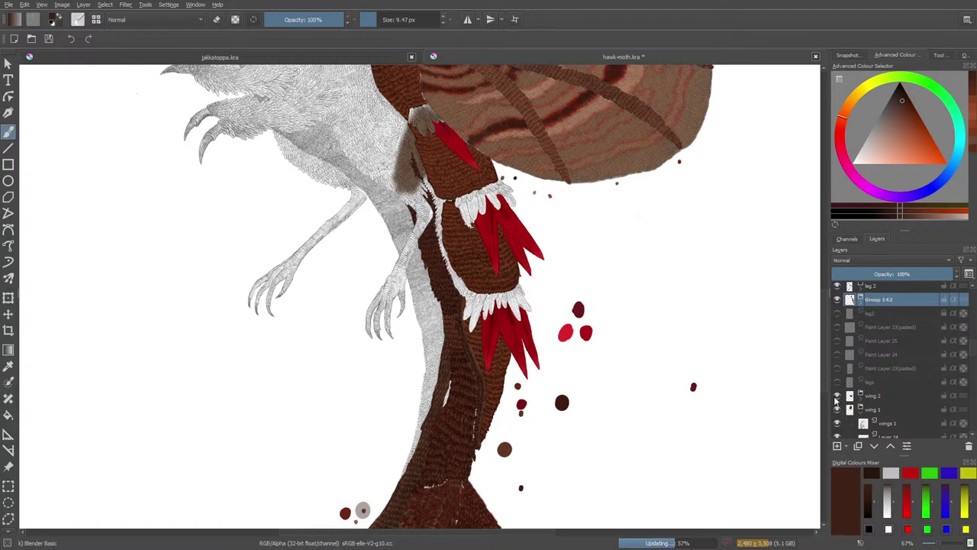
pyautogui.click(837, 397)
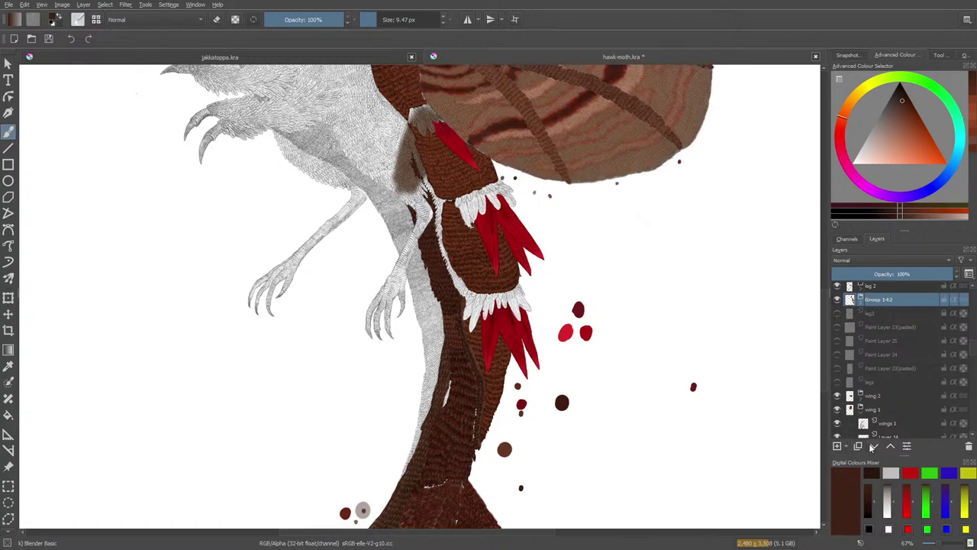
# - Move Group 142 down past the hidden leg and paint layers to between the wing 2 and wing 1 groups
pyautogui.click(870, 449)
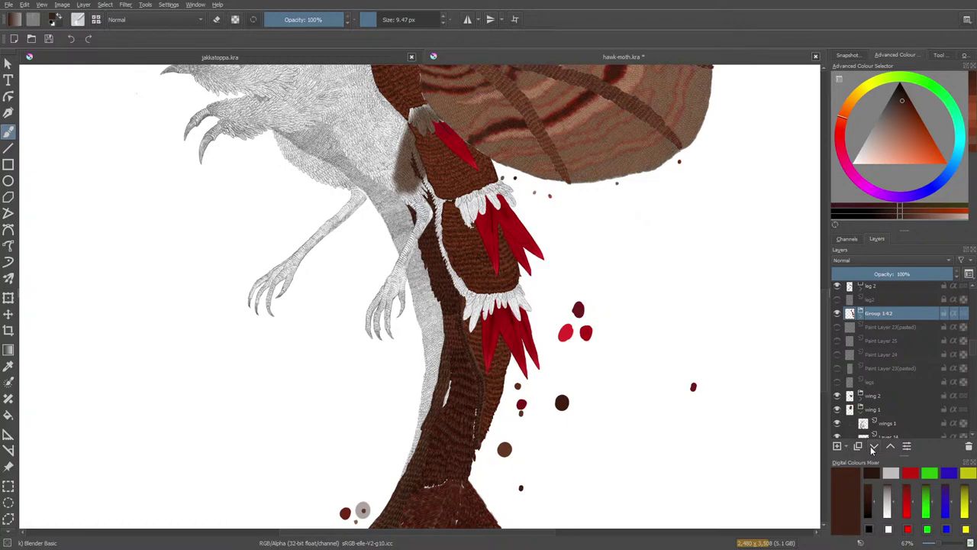
pyautogui.click(871, 449)
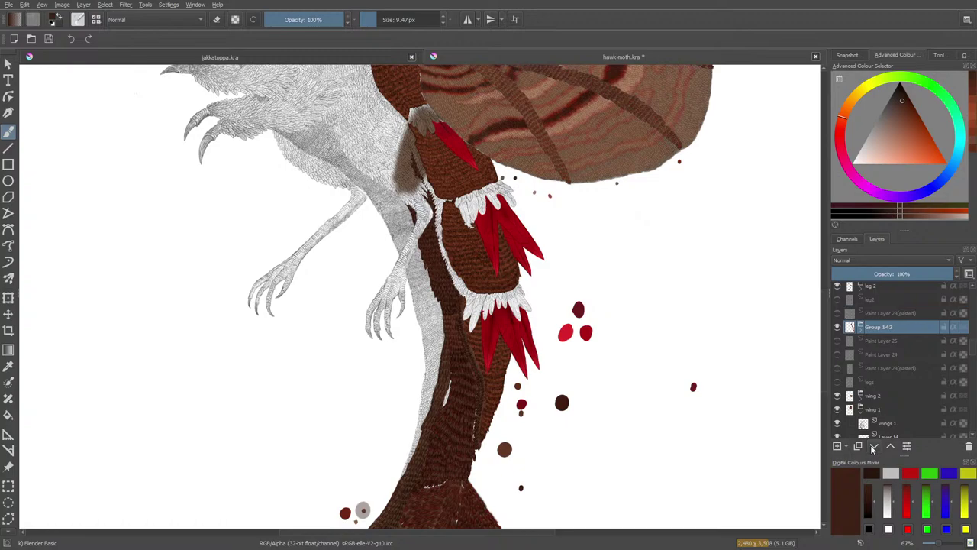
pyautogui.click(871, 449)
pyautogui.click(871, 449)
pyautogui.click(872, 449)
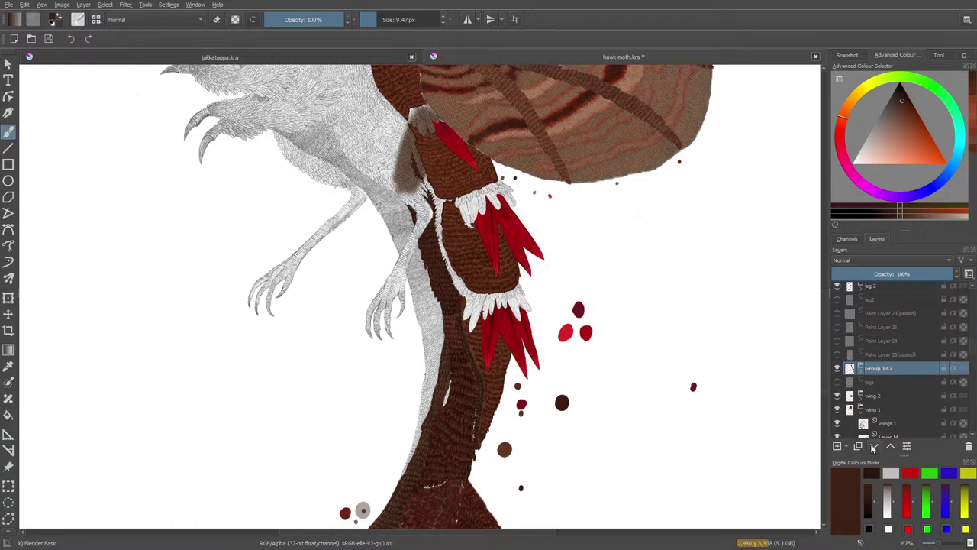
pyautogui.click(872, 449)
pyautogui.click(873, 449)
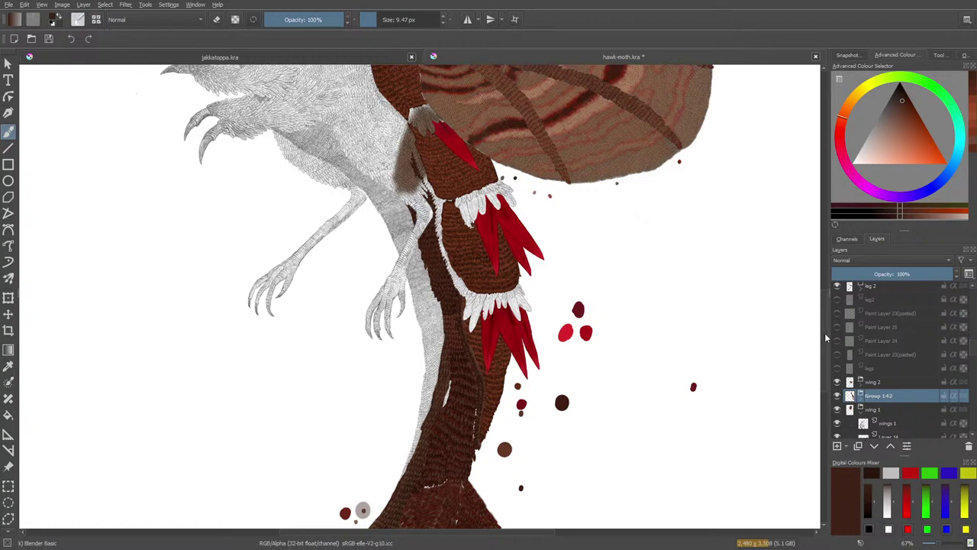
pyautogui.scroll(5, 824, 333)
pyautogui.scroll(-1, 828, 287)
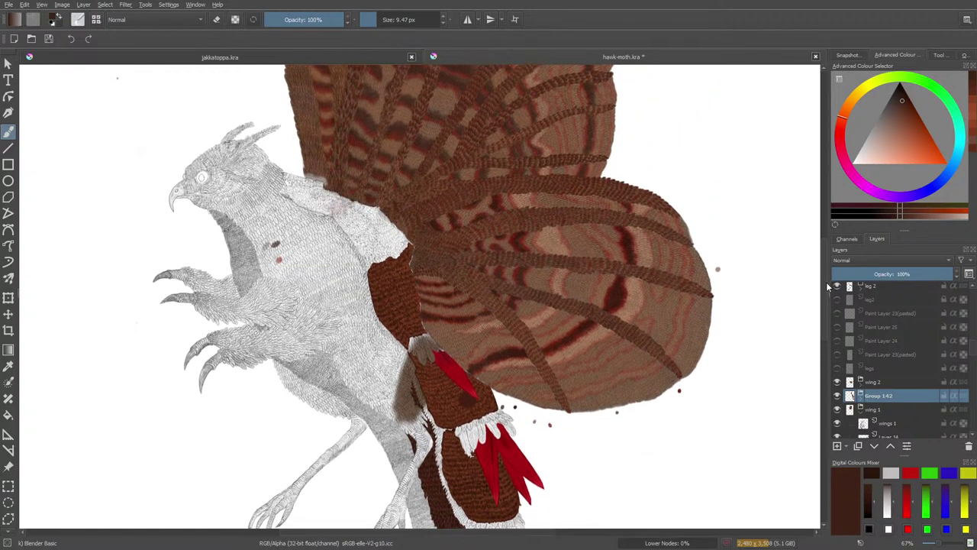
# - Check the wing 1 group by hiding and reshowing it, and save the document
pyautogui.click(838, 412)
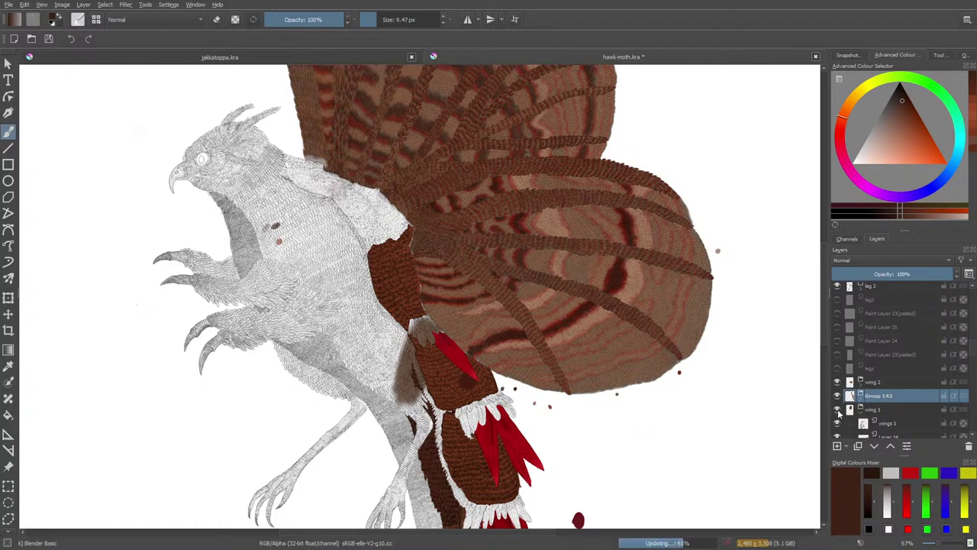
pyautogui.click(838, 411)
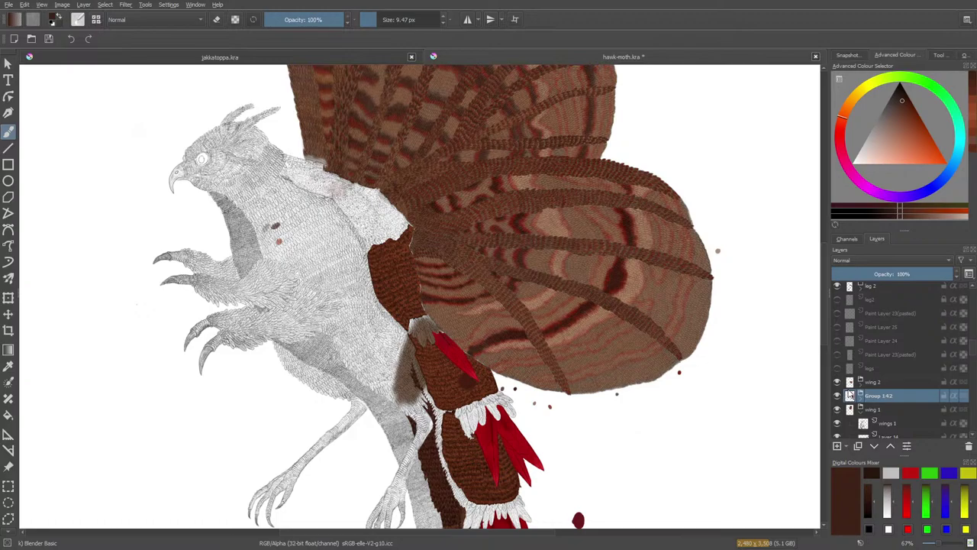
pyautogui.moveTo(862, 381)
pyautogui.click(31, 38)
pyautogui.press('Escape')
pyautogui.hotkey('ctrl', 's')
# - Examine the abdomen segments, white feather fringes, red feathers and tail closely for ragged edges
pyautogui.scroll(-4, 281, 251)
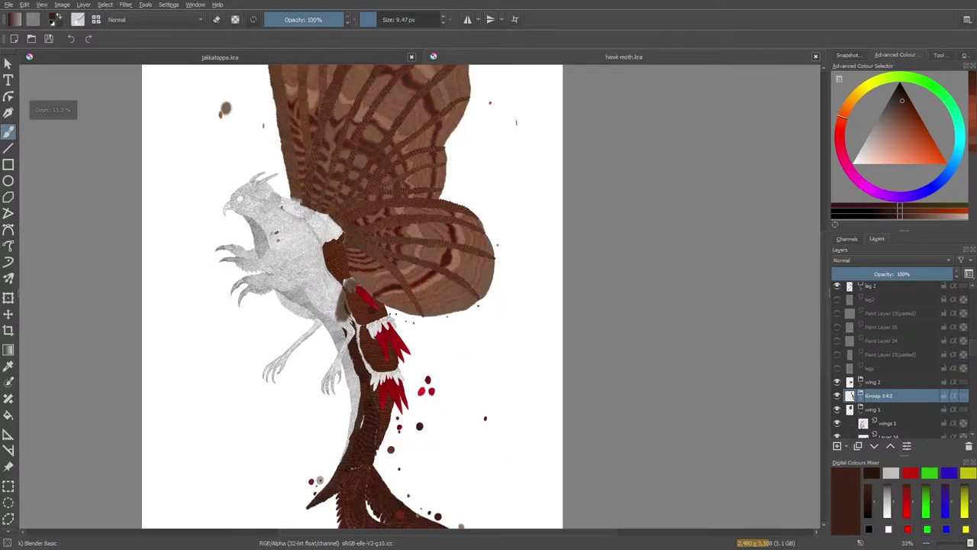
pyautogui.scroll(4, 344, 275)
pyautogui.scroll(-3, 445, 309)
pyautogui.scroll(4, 445, 308)
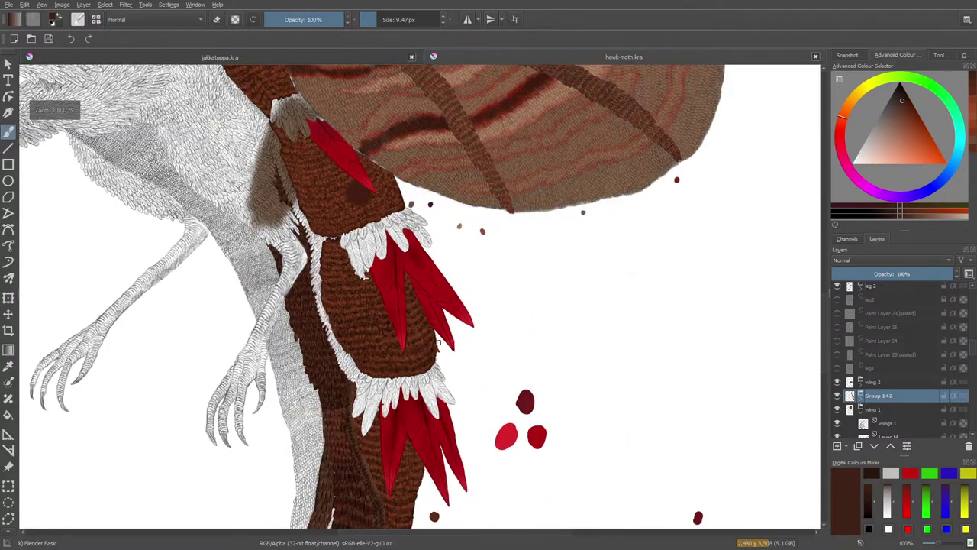
pyautogui.scroll(-2, 412, 366)
pyautogui.scroll(5, 382, 450)
pyautogui.scroll(-5, 382, 450)
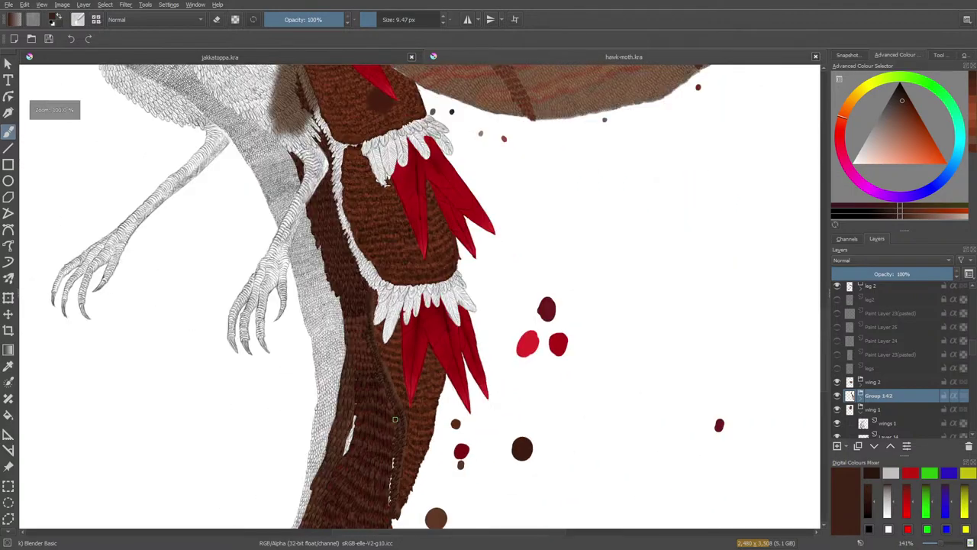
pyautogui.scroll(2, 382, 450)
pyautogui.scroll(-4, 383, 450)
pyautogui.scroll(5, 365, 286)
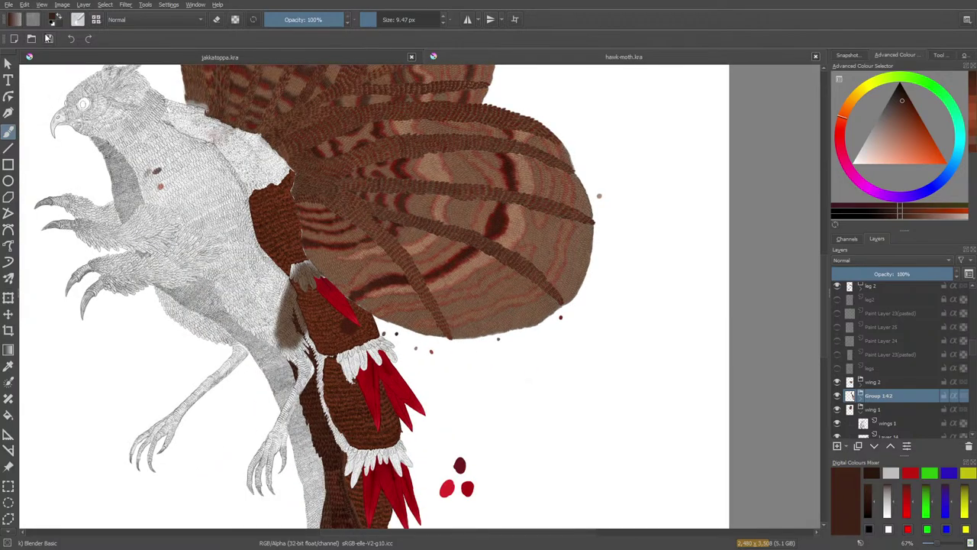
pyautogui.scroll(-4, 331, 291)
pyautogui.scroll(6, 348, 211)
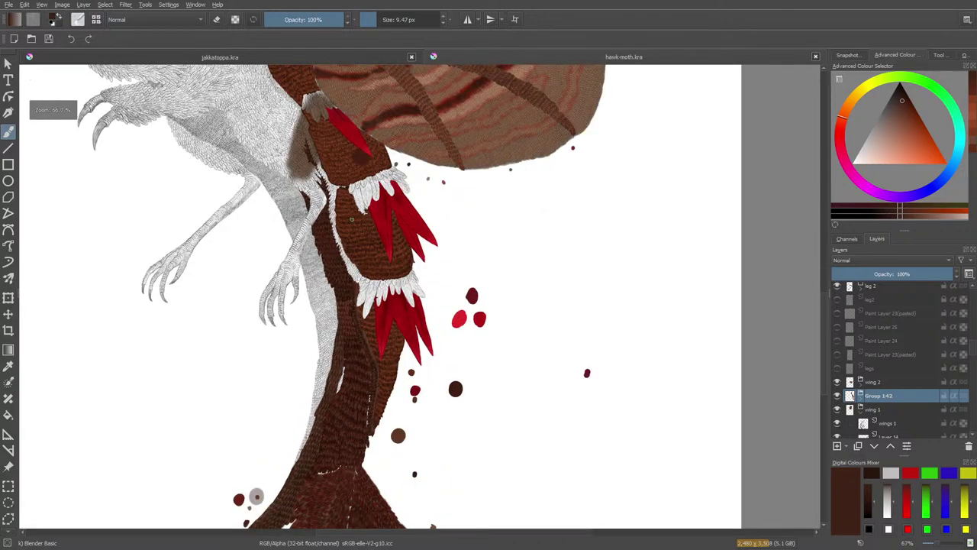
pyautogui.scroll(-2, 360, 212)
pyautogui.scroll(4, 363, 212)
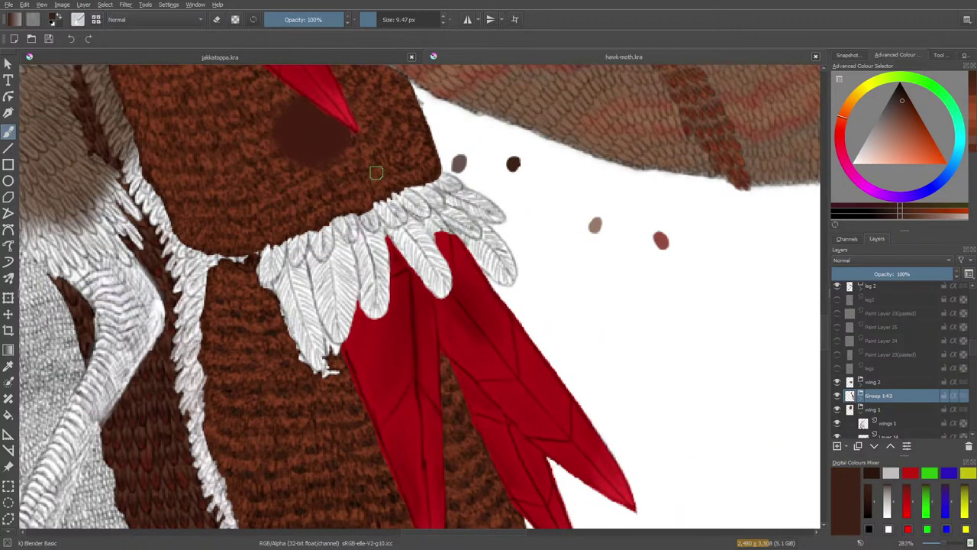
# - Expand Group 142, select Paint Layer 143 inside it and check its artwork by hiding and reshowing it
pyautogui.click(861, 396)
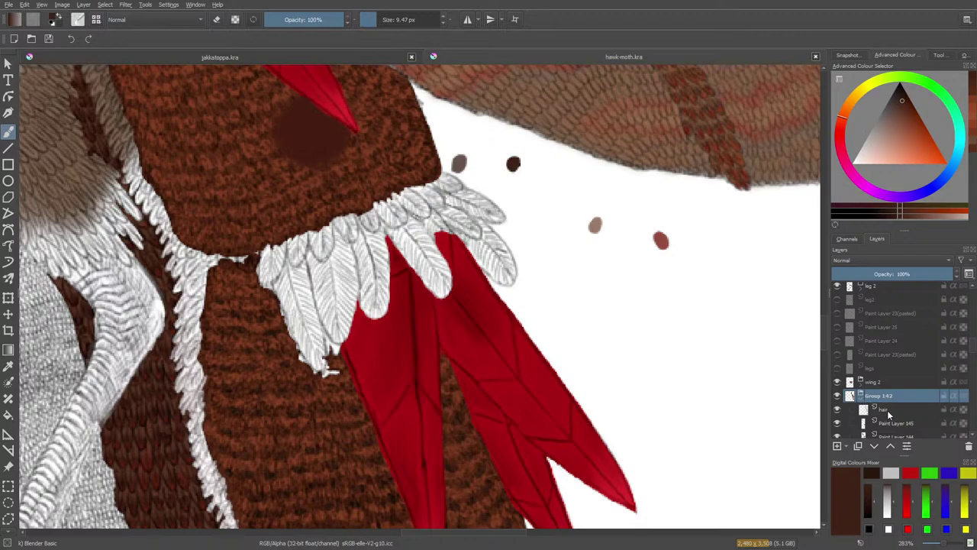
pyautogui.scroll(-3, 970, 357)
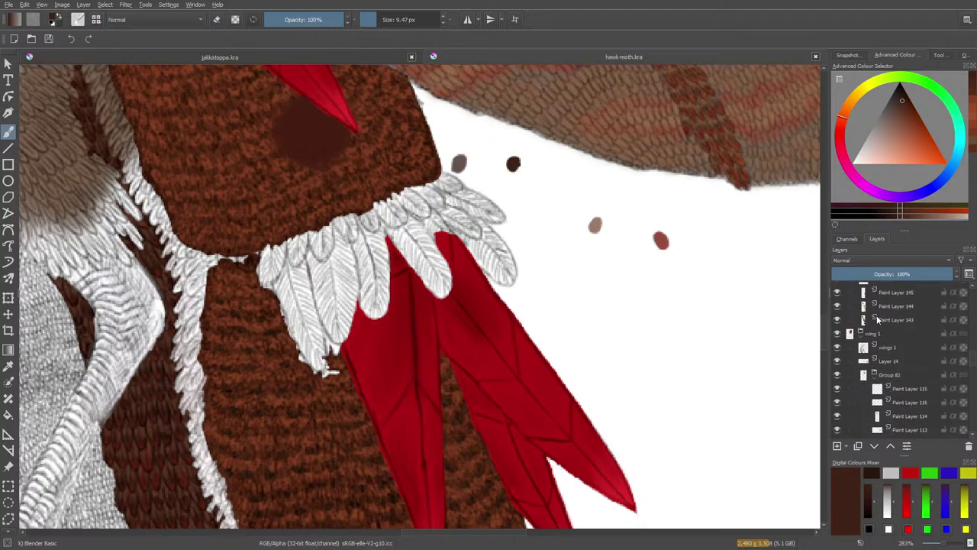
pyautogui.click(845, 317)
pyautogui.click(837, 320)
pyautogui.click(838, 320)
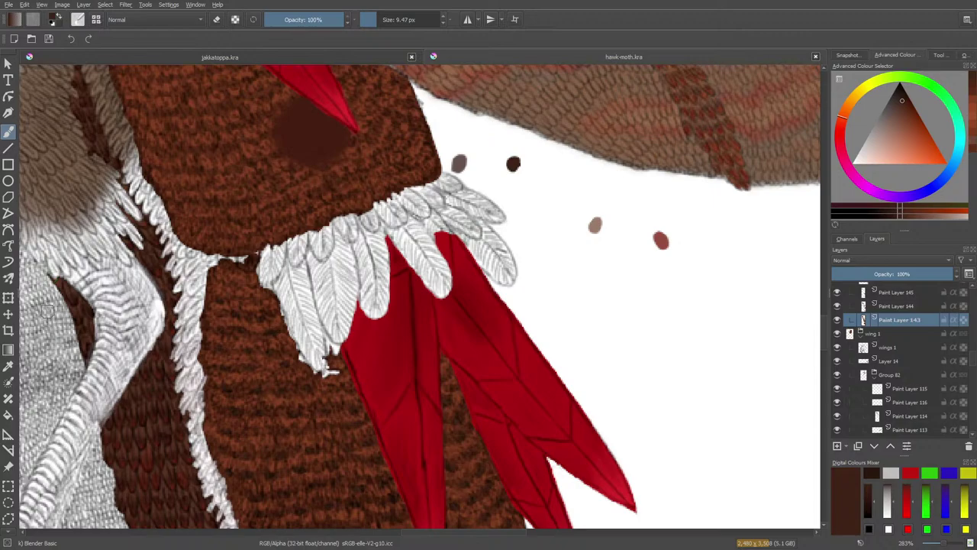
# - Sample the reddish brown of the upper abdomen segment and brush it along the ragged edge of the upper white feather fringe
pyautogui.click(7, 365)
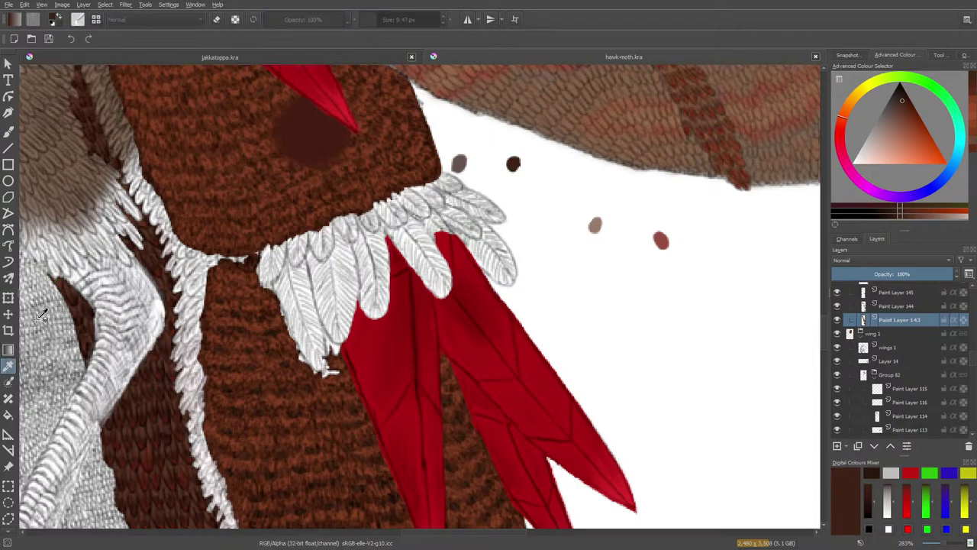
pyautogui.click(211, 122)
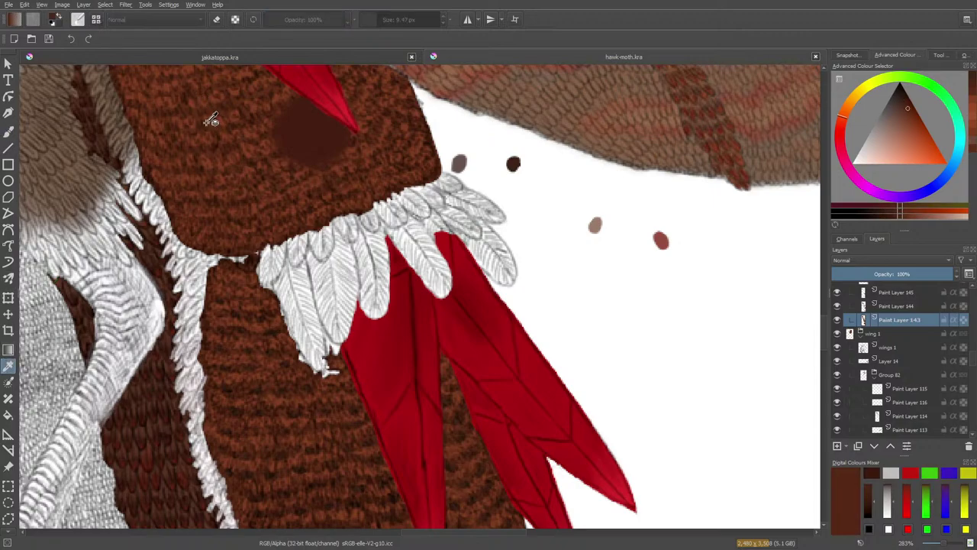
pyautogui.click(11, 131)
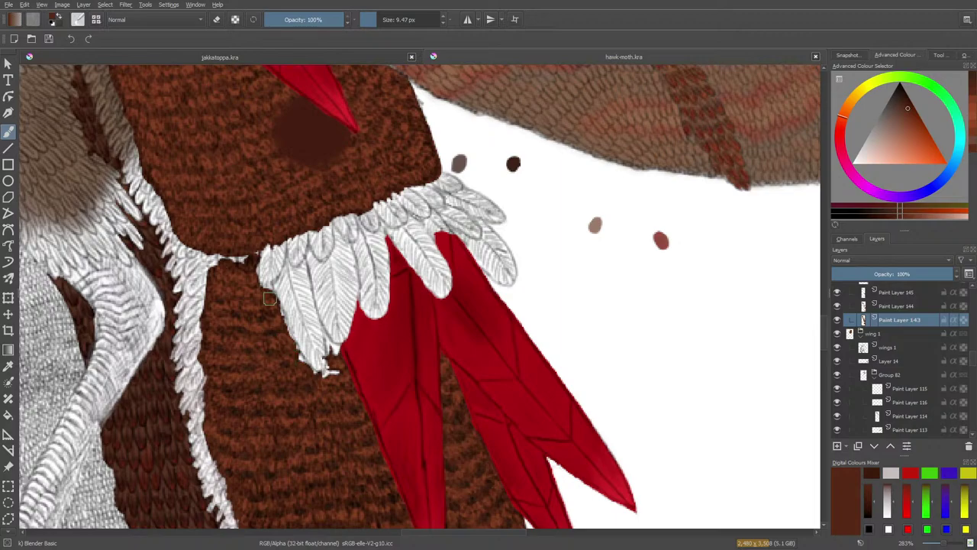
pyautogui.moveTo(272, 299); pyautogui.dragTo(290, 345)
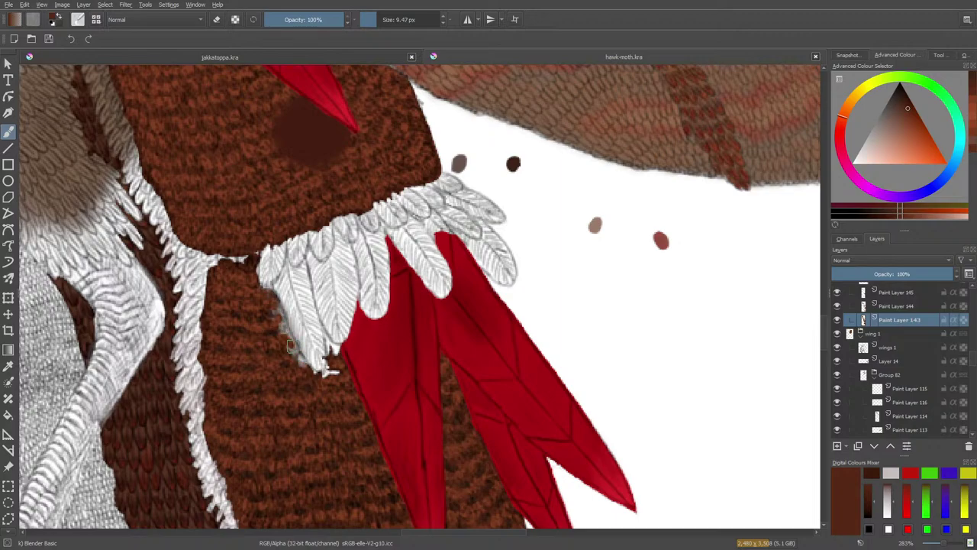
# - Cover the ragged edge around the upper fringe's lowest feathers in brown using the Basic-1 brush at 3.65 px
pyautogui.click(77, 19)
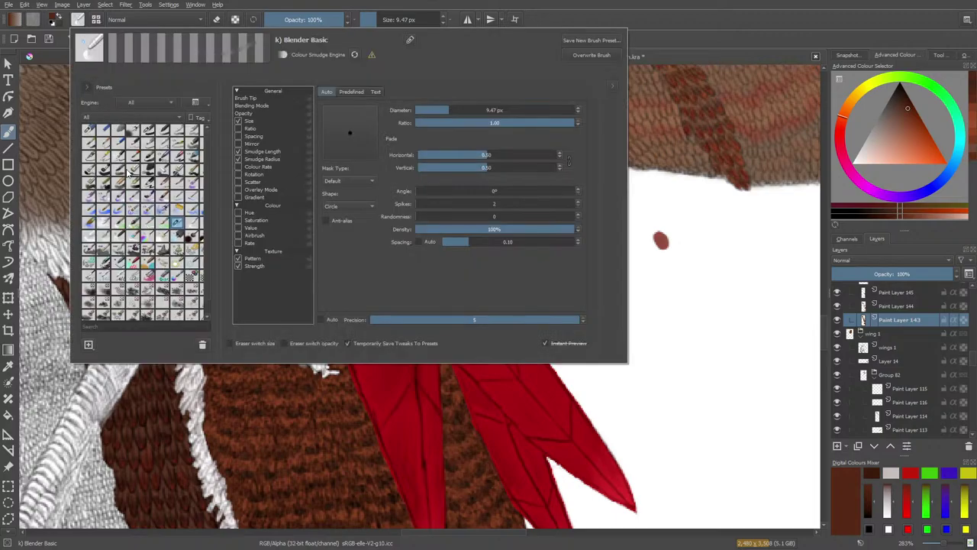
pyautogui.click(119, 151)
pyautogui.rightClick(131, 175)
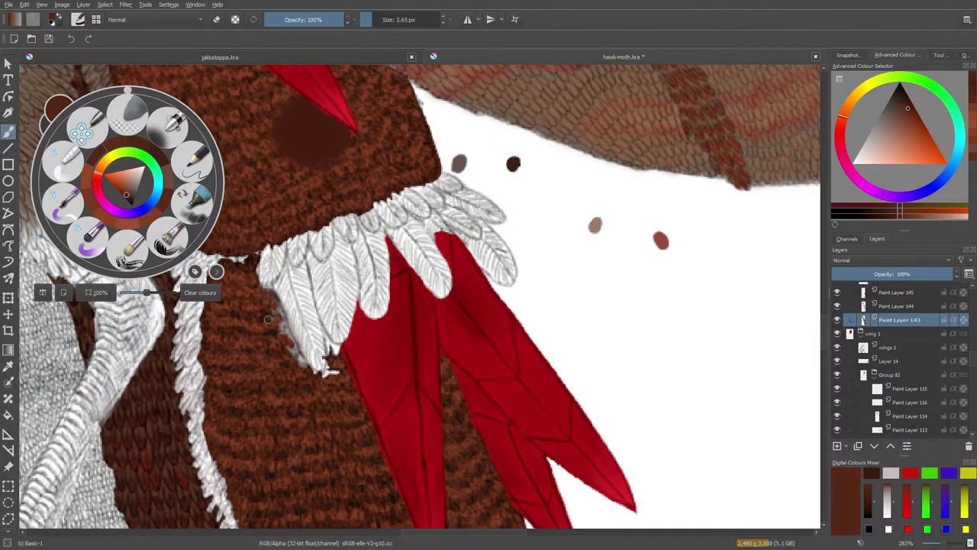
pyautogui.click(268, 321)
pyautogui.moveTo(269, 320)
pyautogui.mouseDown()
pyautogui.moveTo(273, 305)
pyautogui.moveTo(294, 355)
pyautogui.moveTo(301, 320)
pyautogui.moveTo(290, 318)
pyautogui.moveTo(328, 374)
pyautogui.moveTo(334, 359)
pyautogui.moveTo(322, 330)
pyautogui.moveTo(340, 356)
pyautogui.moveTo(322, 322)
pyautogui.moveTo(334, 352)
pyautogui.mouseUp()
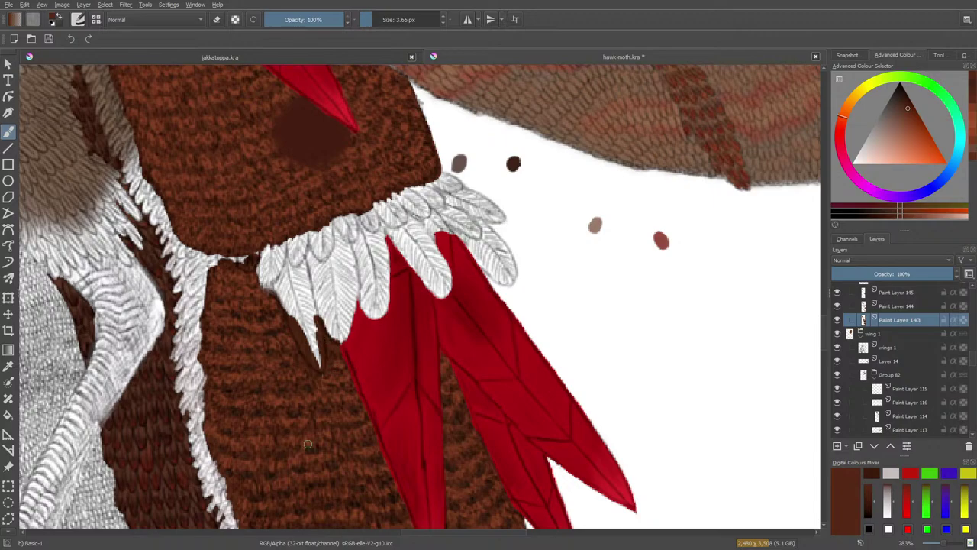
# - Erase the brown overlapping the upper fringe's feather tips and the joint beside it using Eraser Circle at 10.36 px
pyautogui.press('e')
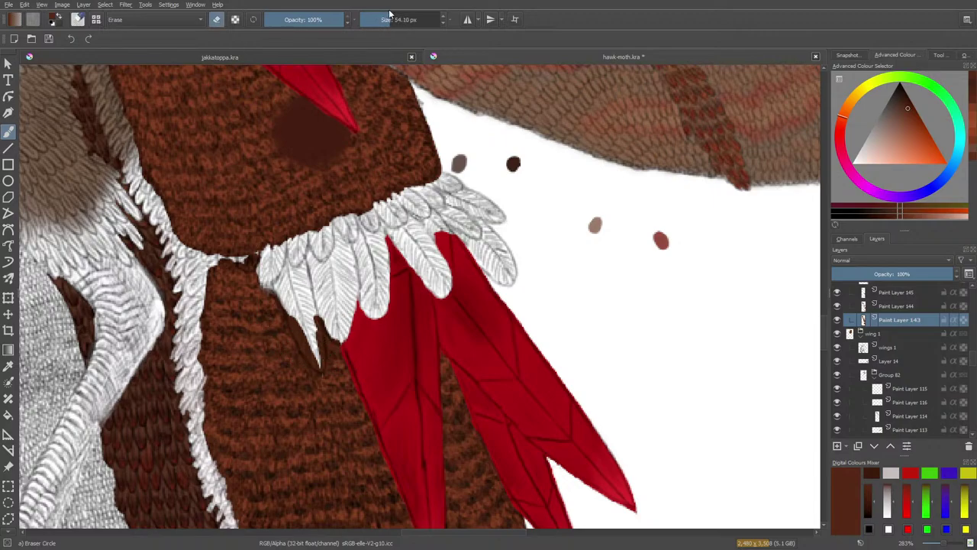
pyautogui.moveTo(312, 321)
pyautogui.mouseDown()
pyautogui.moveTo(320, 363)
pyautogui.moveTo(290, 306)
pyautogui.moveTo(307, 349)
pyautogui.mouseUp()
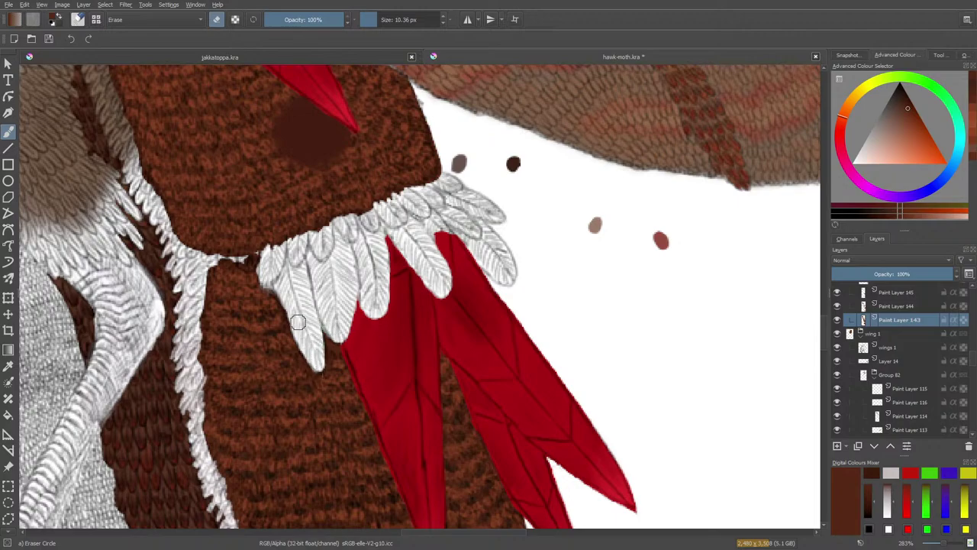
pyautogui.press('e')
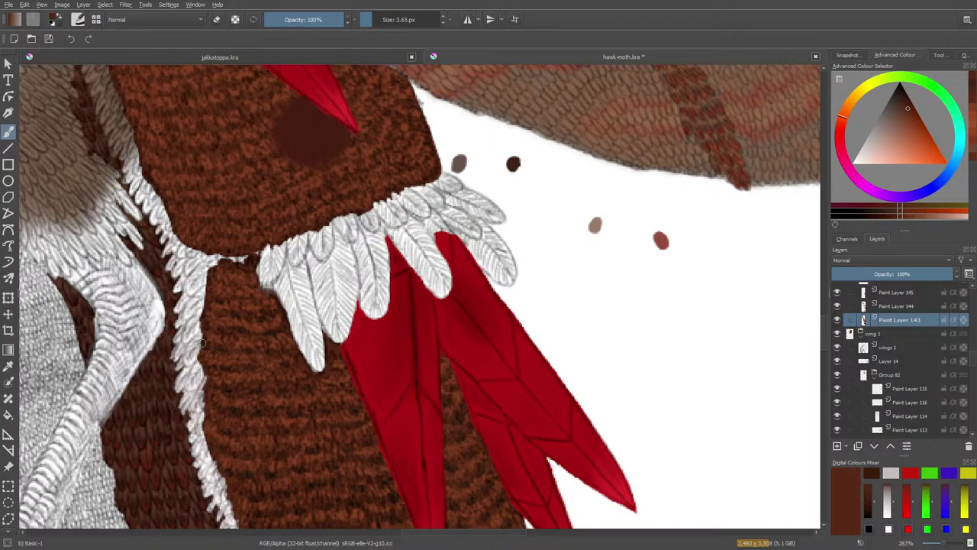
pyautogui.press('e')
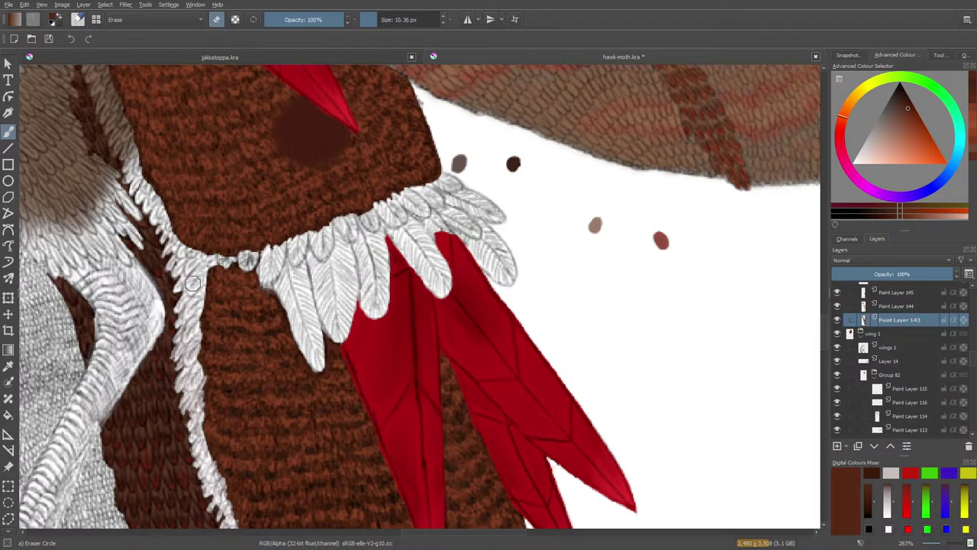
# - Examine the lower white feather fringe, the red feathers and the scaly tail for remaining ragged edges
pyautogui.scroll(-10, 817, 365)
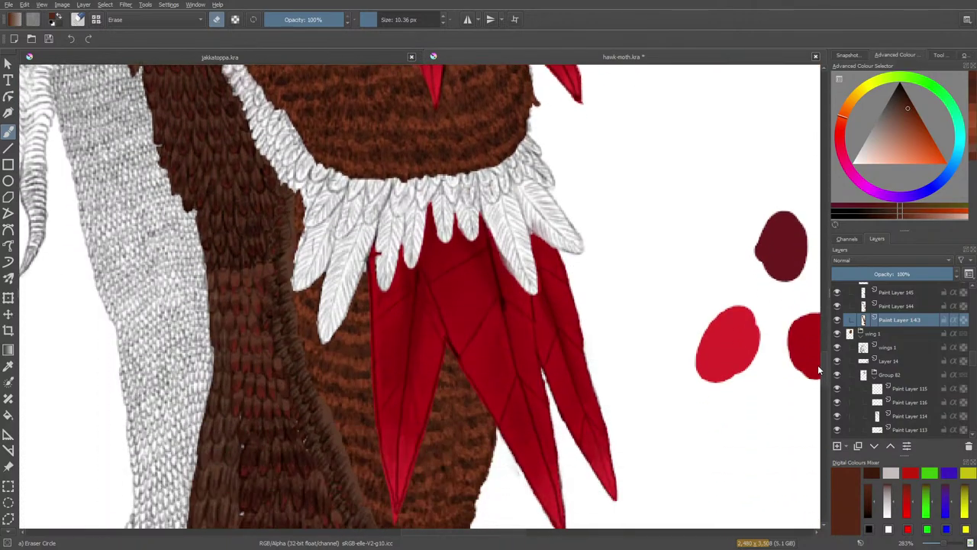
pyautogui.scroll(5, 816, 366)
pyautogui.scroll(-7, 815, 373)
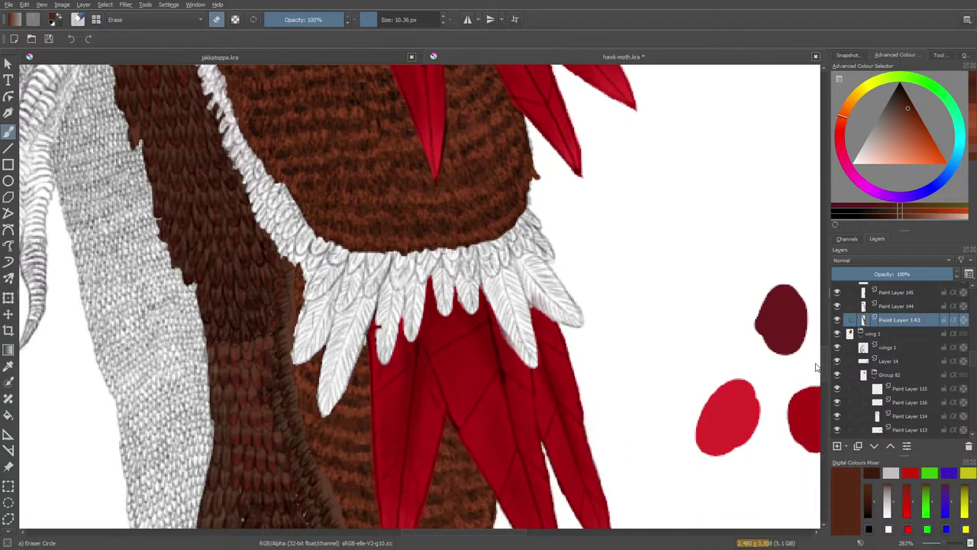
pyautogui.scroll(-6, 814, 379)
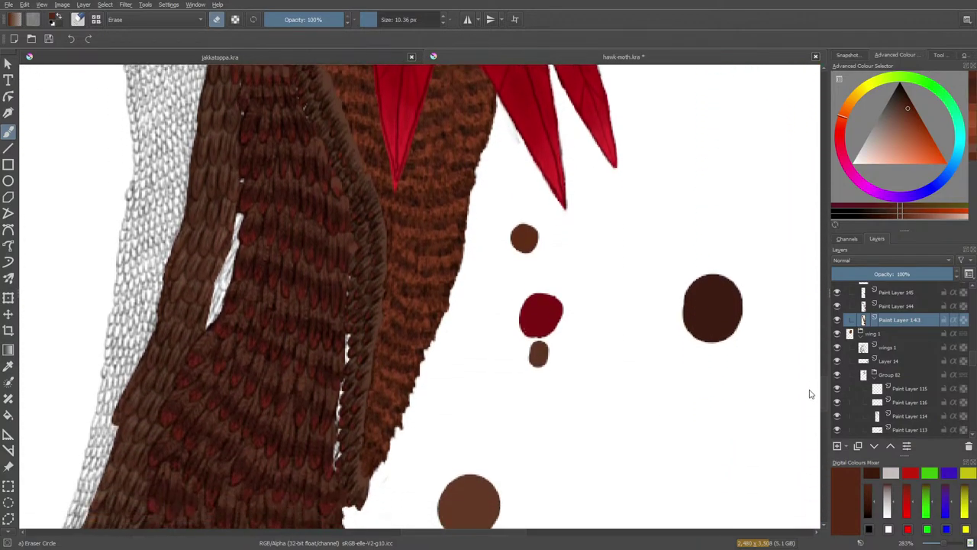
pyautogui.scroll(11, 810, 393)
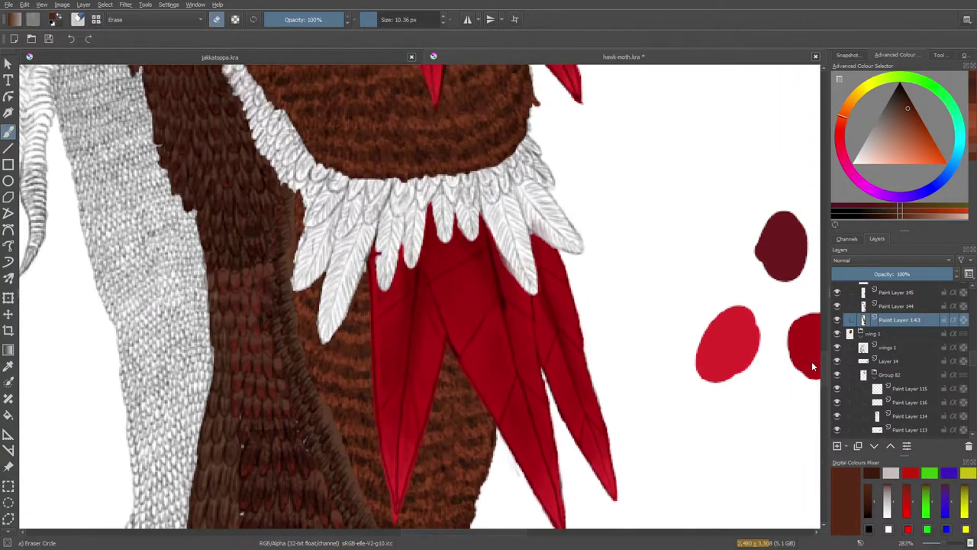
pyautogui.scroll(-1, 813, 364)
pyautogui.scroll(-1, 813, 361)
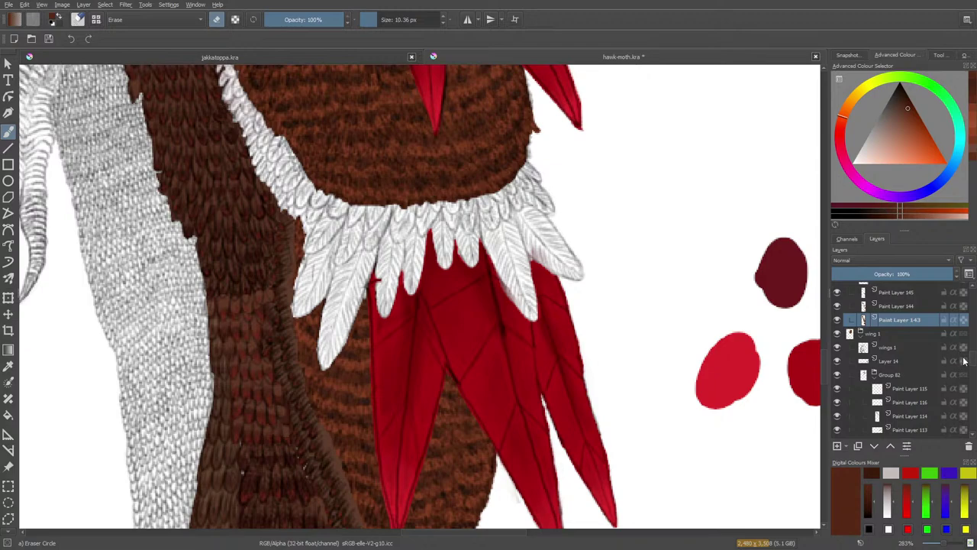
# - Check which artwork Group 124 and the tail end group hold by hiding and reshowing each
pyautogui.scroll(3, 973, 353)
pyautogui.scroll(2, 973, 353)
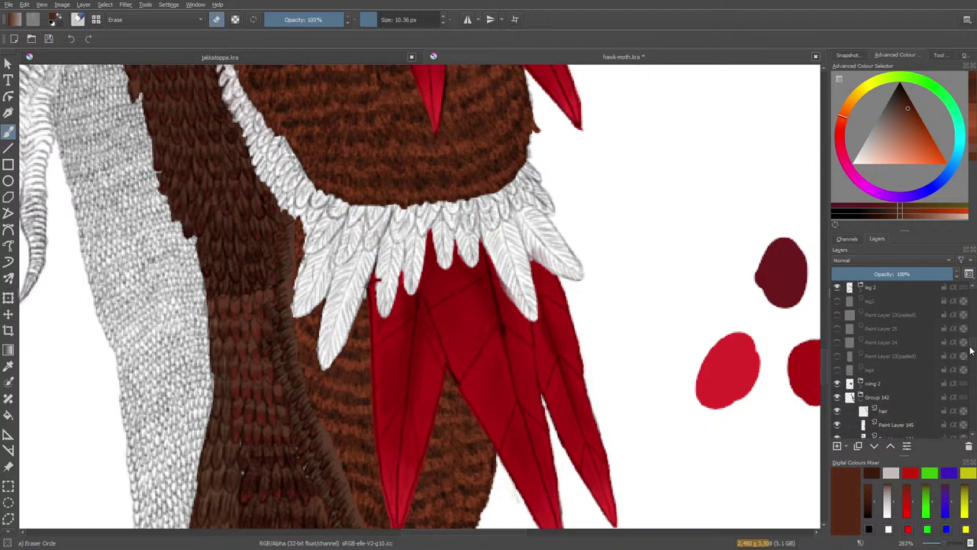
pyautogui.scroll(-3, 973, 353)
pyautogui.scroll(-6, 973, 352)
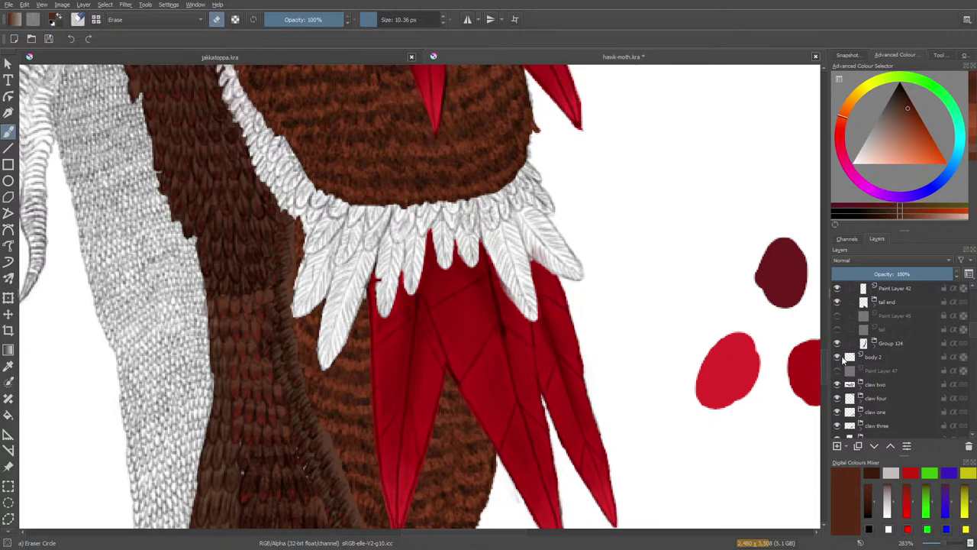
pyautogui.click(838, 344)
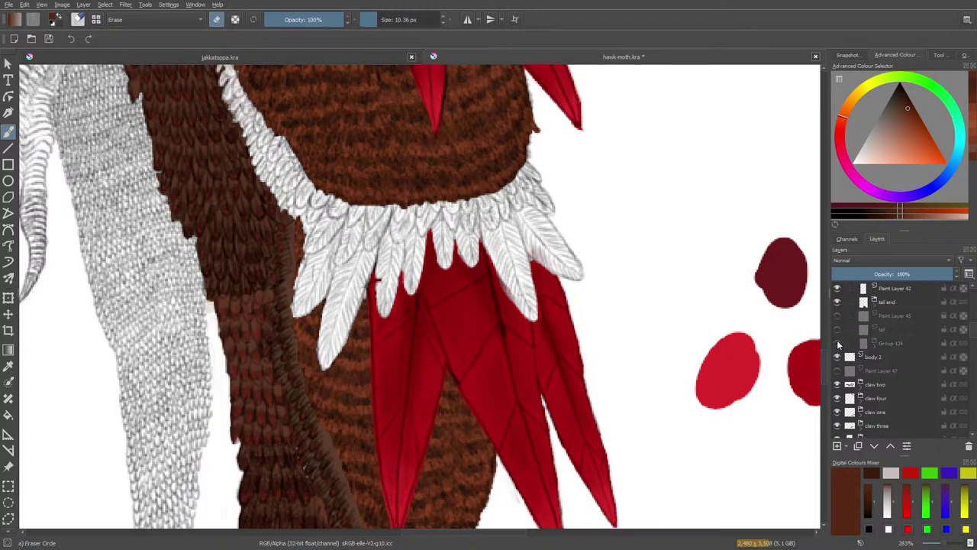
pyautogui.click(837, 343)
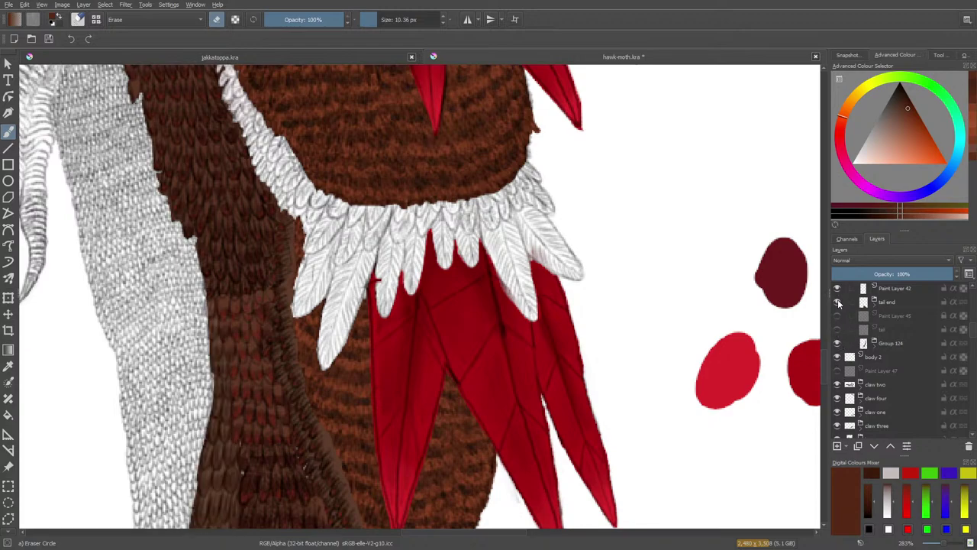
pyautogui.click(837, 303)
pyautogui.click(837, 302)
# - Check which artwork Group 121, Paint Layer 41 and the tail end group hold by hiding and reshowing each
pyautogui.scroll(3, 838, 320)
pyautogui.click(838, 336)
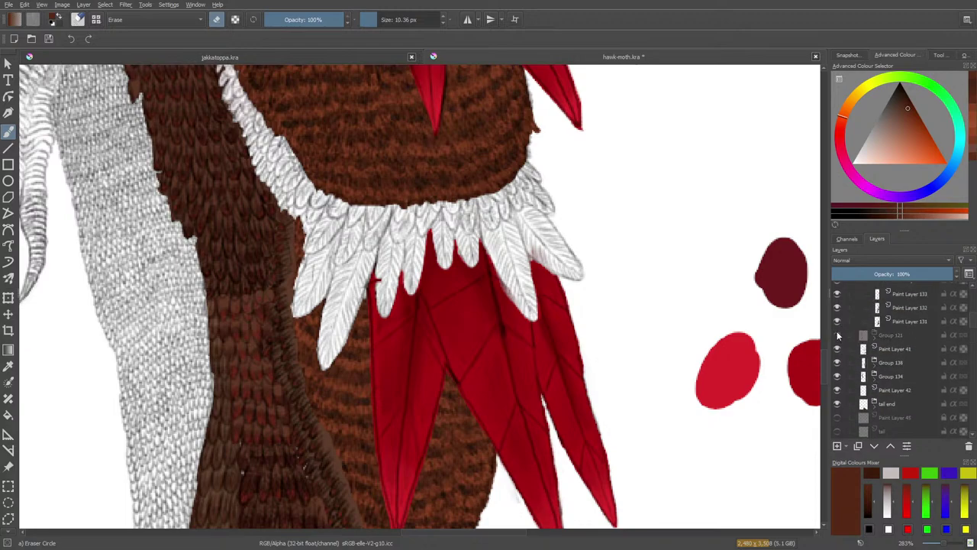
pyautogui.click(837, 336)
pyautogui.click(837, 349)
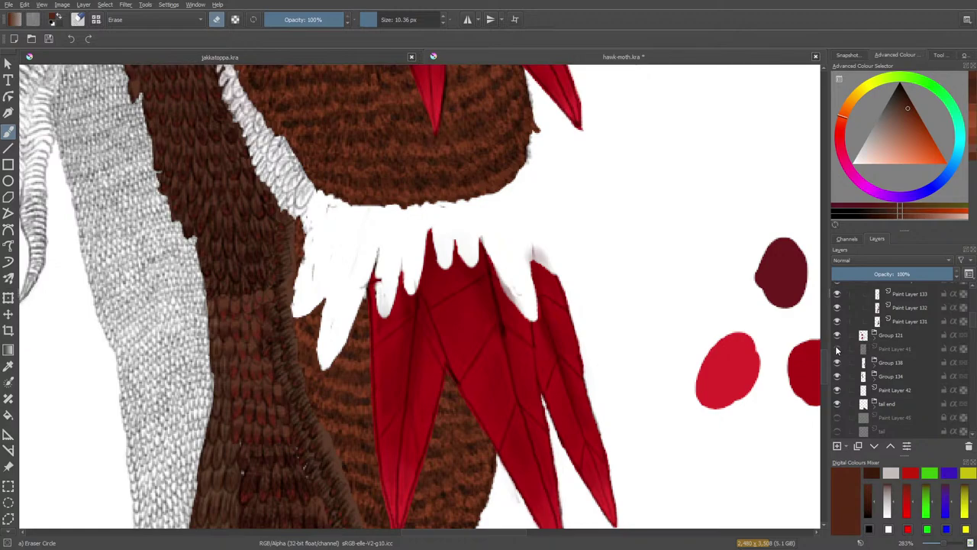
pyautogui.click(837, 349)
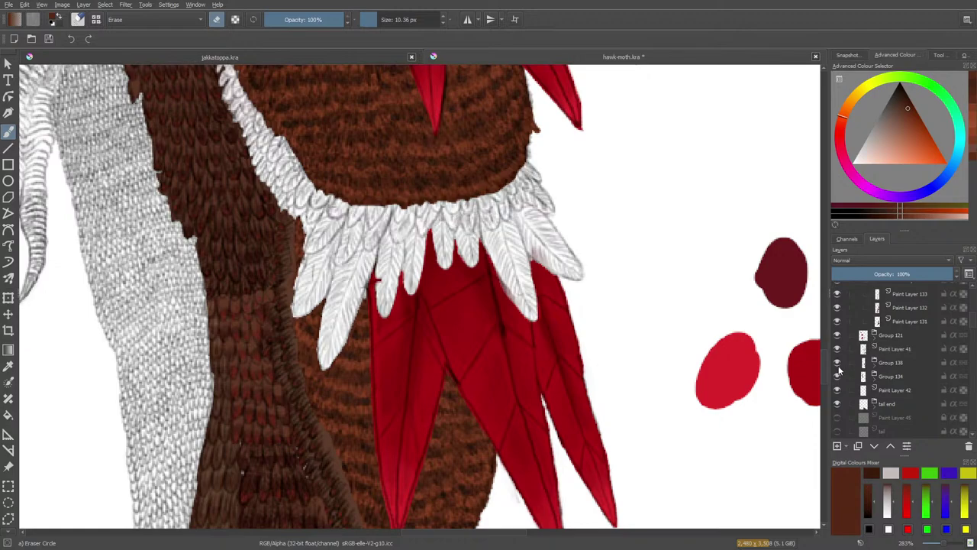
pyautogui.click(837, 404)
pyautogui.click(837, 403)
# - Check which artwork Group 130 and the hairy 2 layer hold by hiding and reshowing each, and collapse Group 130
pyautogui.scroll(2, 916, 336)
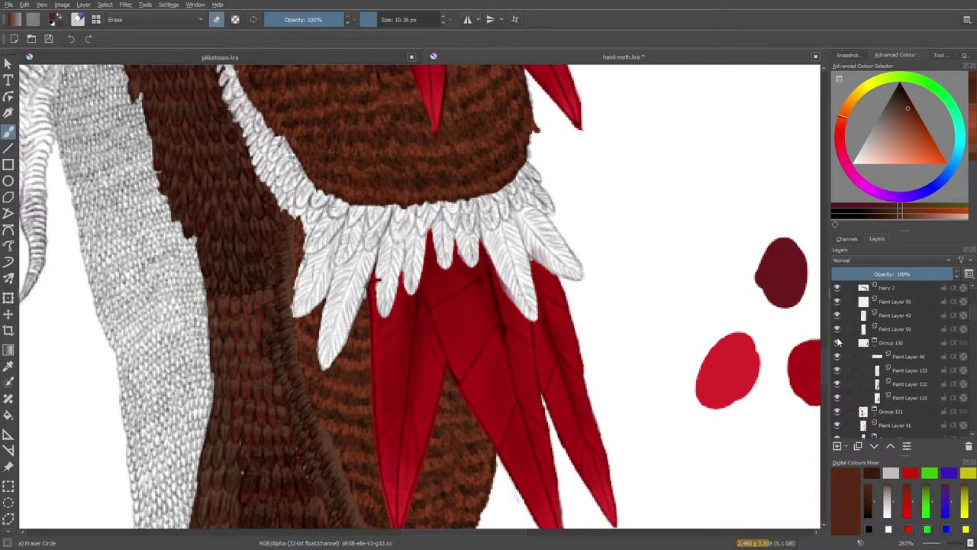
pyautogui.click(838, 343)
pyautogui.click(837, 344)
pyautogui.click(875, 344)
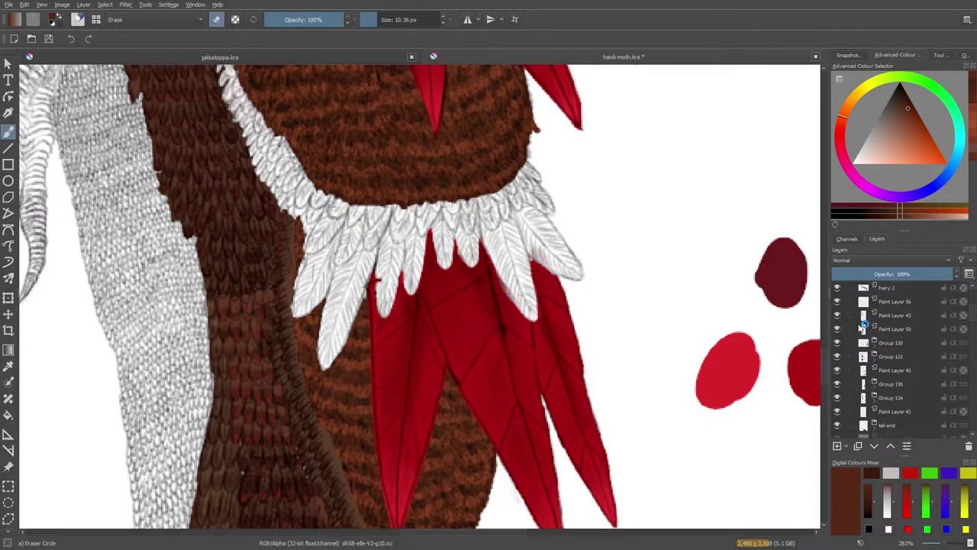
pyautogui.click(887, 343)
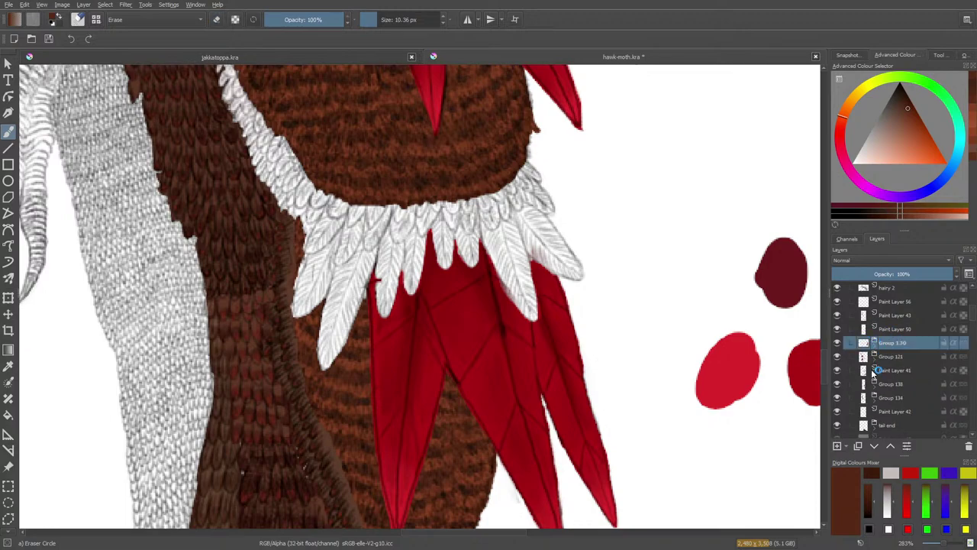
pyautogui.moveTo(872, 369)
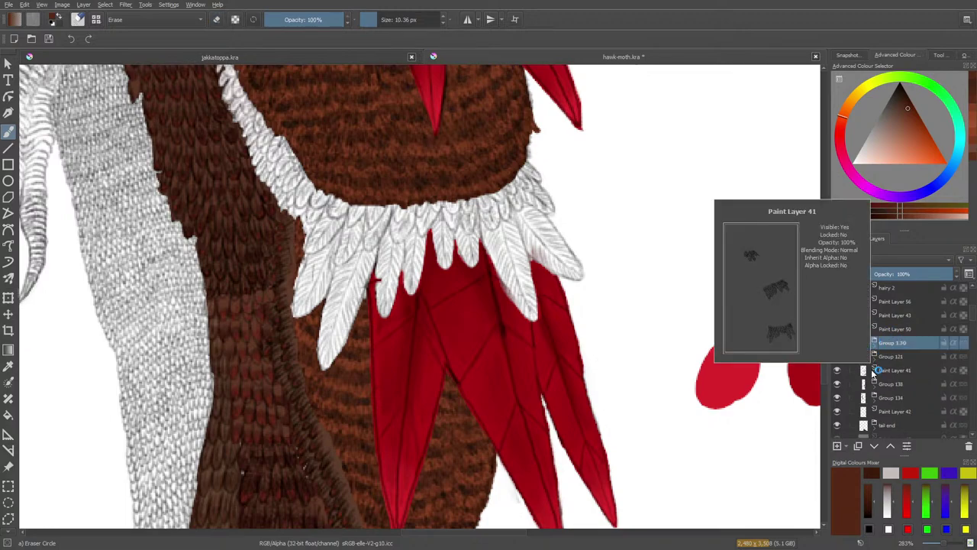
pyautogui.click(887, 289)
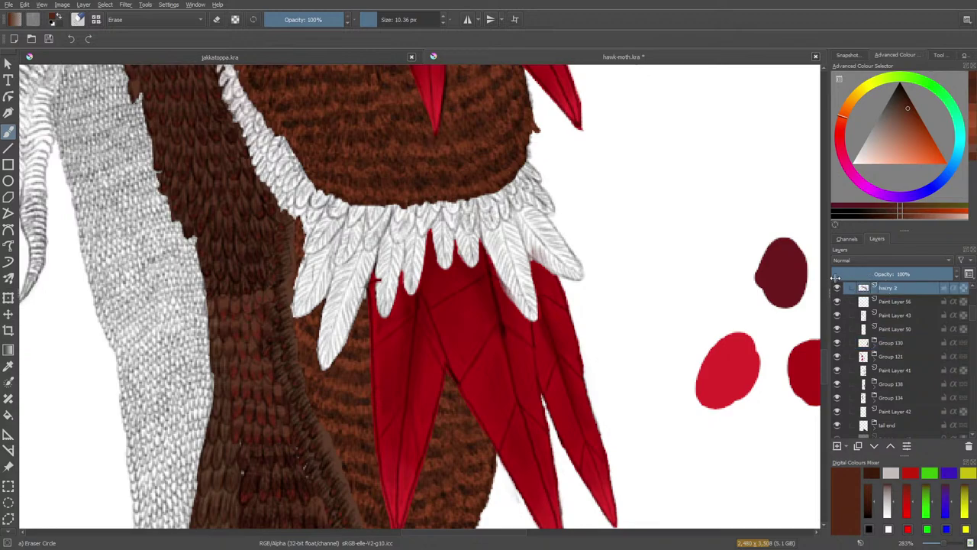
pyautogui.click(837, 288)
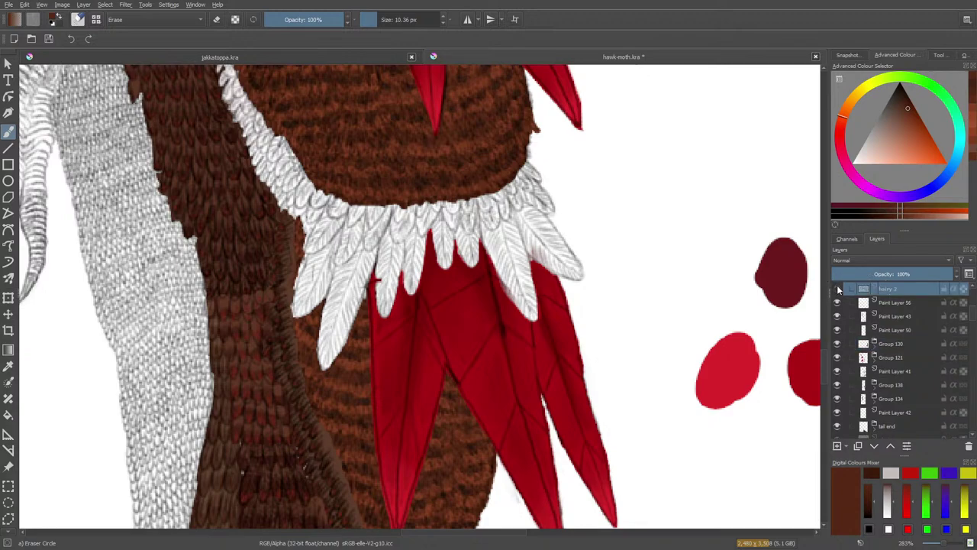
# - Check which artwork the parent tail group holds by hiding and reshowing it
pyautogui.scroll(2, 972, 306)
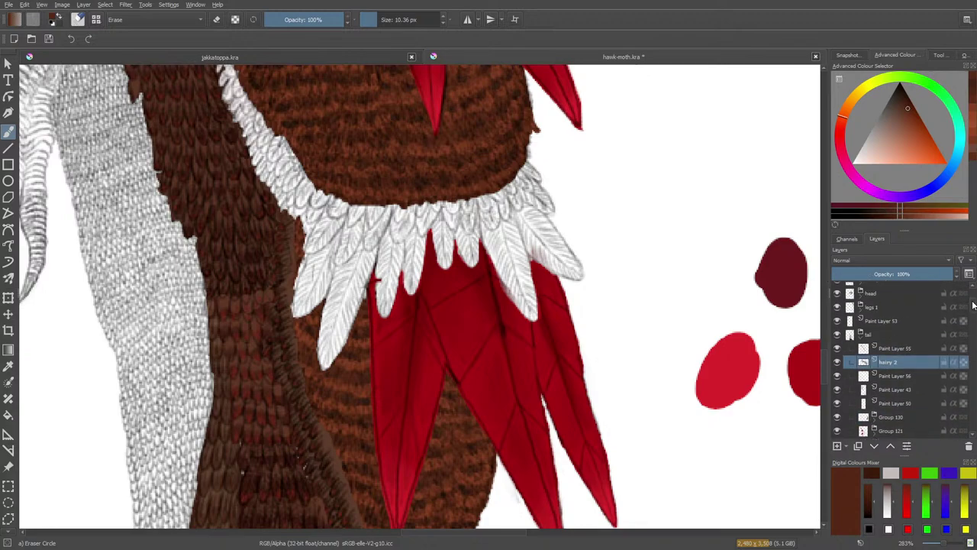
pyautogui.click(837, 334)
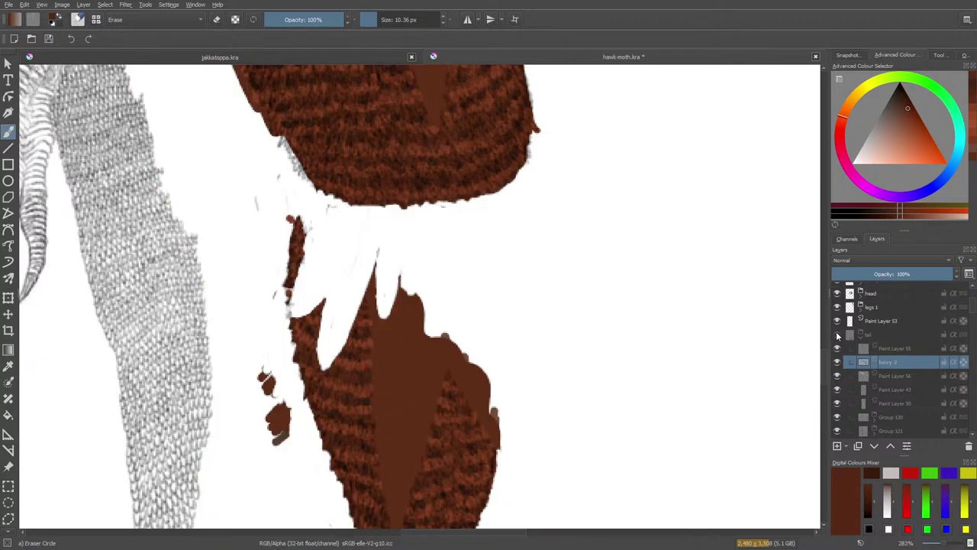
pyautogui.click(837, 333)
# - Collapse the tail group, move it down the layer order to between wing 2 and Group 142, and collapse Group 142
pyautogui.click(860, 333)
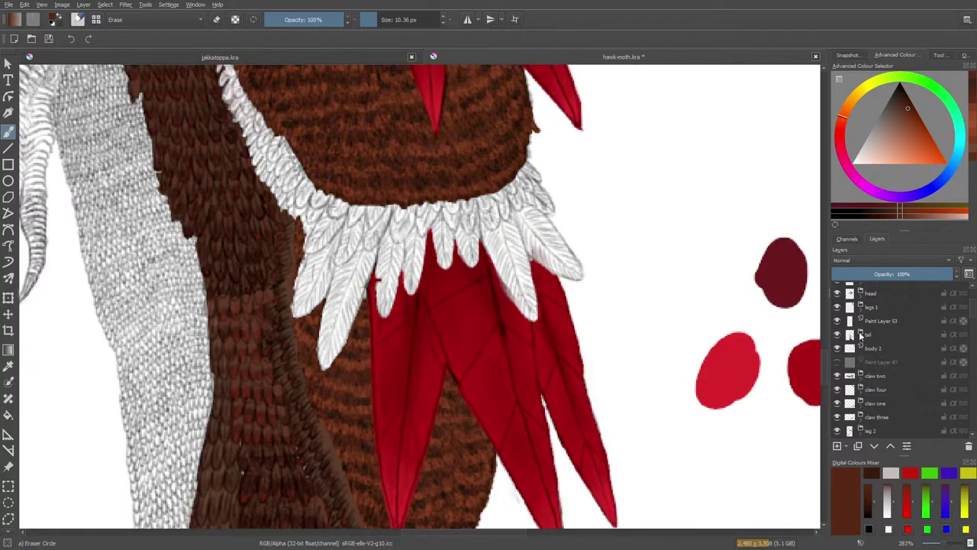
pyautogui.click(869, 328)
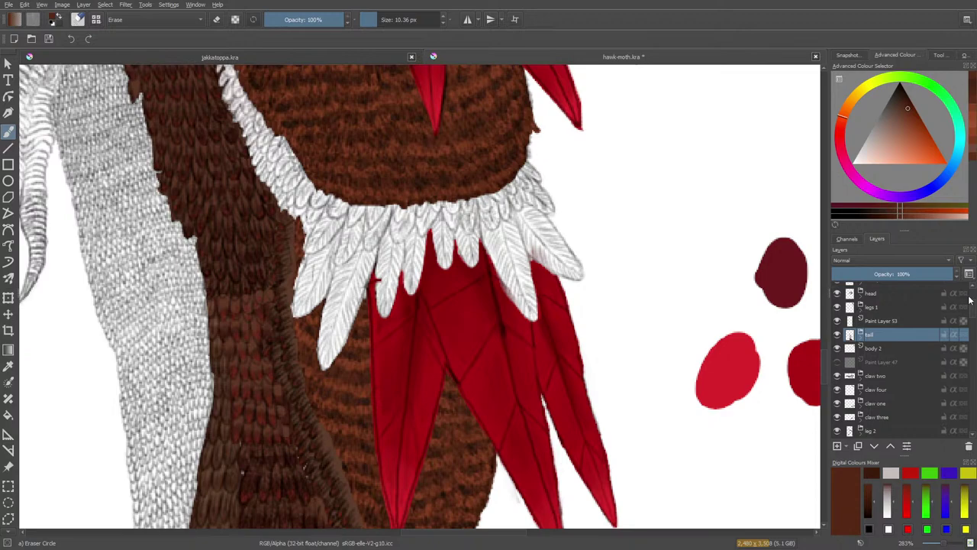
pyautogui.scroll(-2, 973, 313)
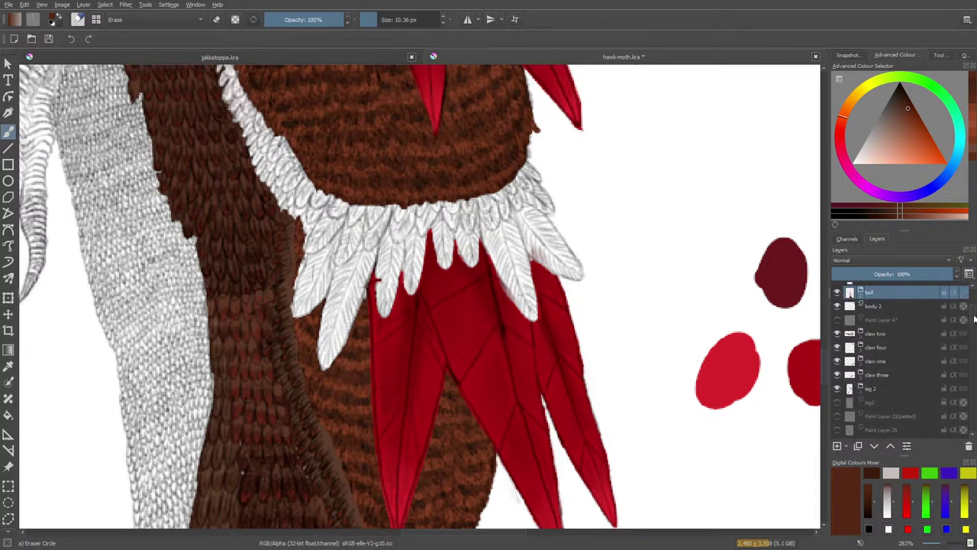
pyautogui.scroll(-6, 974, 319)
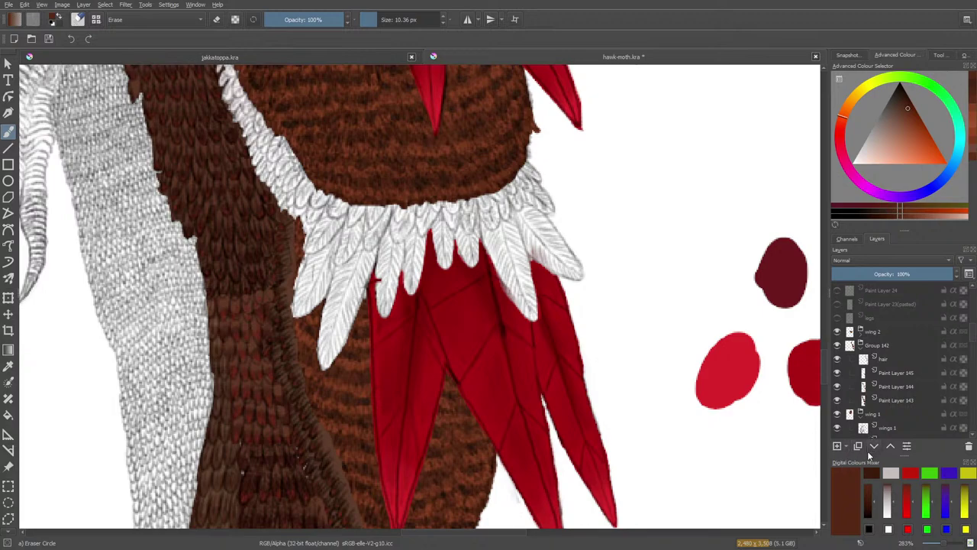
pyautogui.click(871, 447)
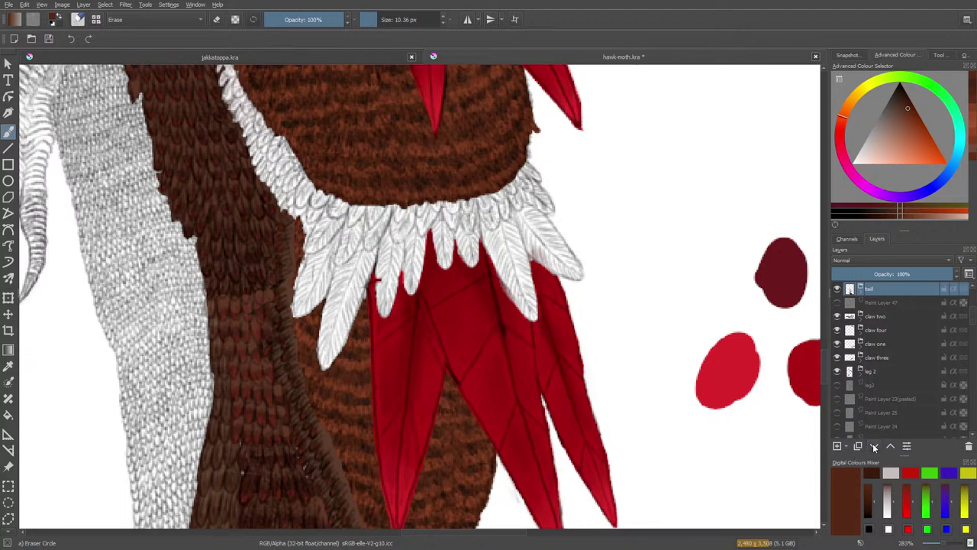
pyautogui.click(874, 448)
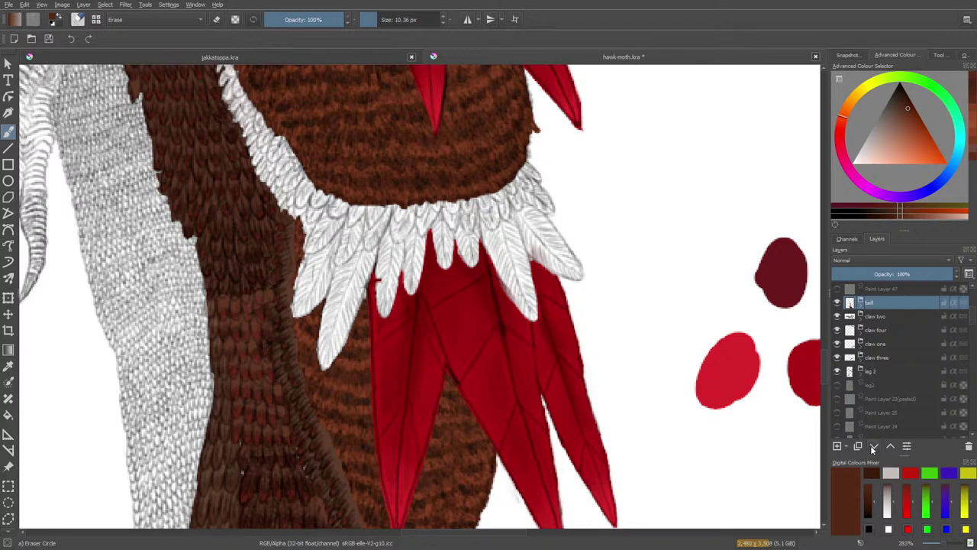
pyautogui.click(873, 448)
pyautogui.click(875, 448)
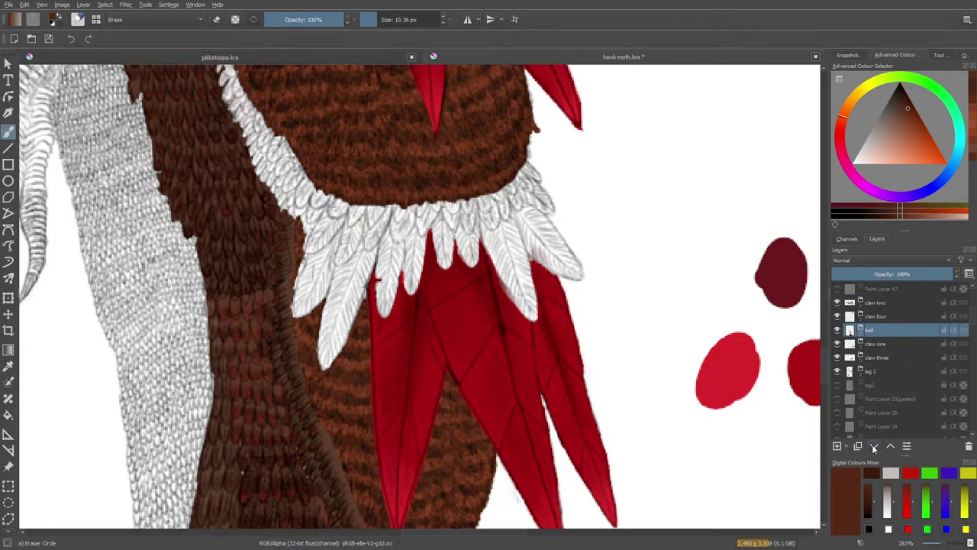
pyautogui.click(874, 448)
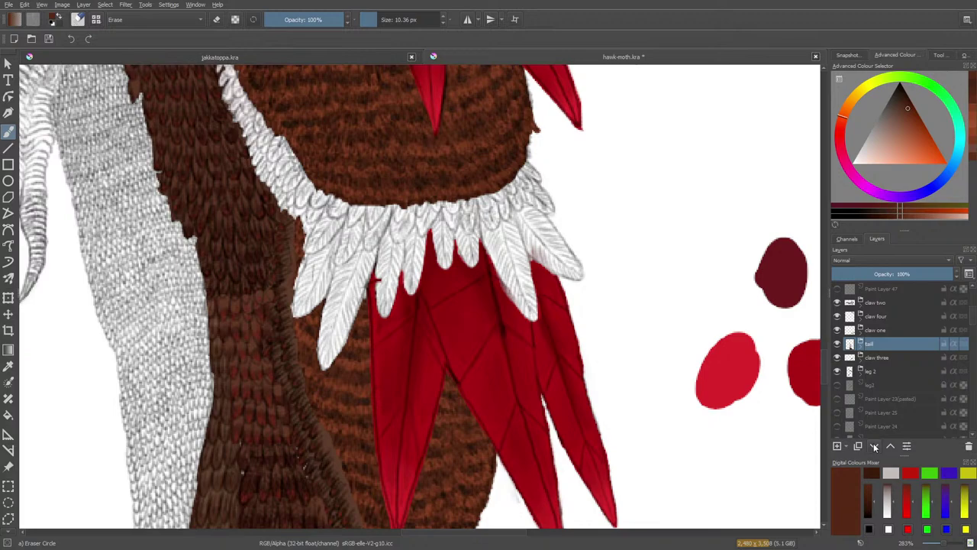
pyautogui.click(874, 448)
pyautogui.click(874, 448)
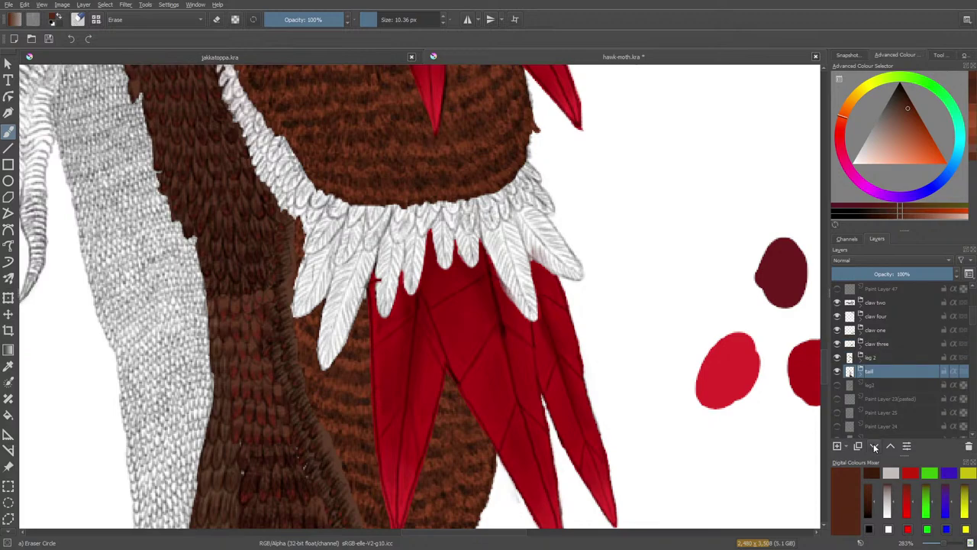
pyautogui.scroll(-1, 973, 327)
pyautogui.scroll(-1, 974, 327)
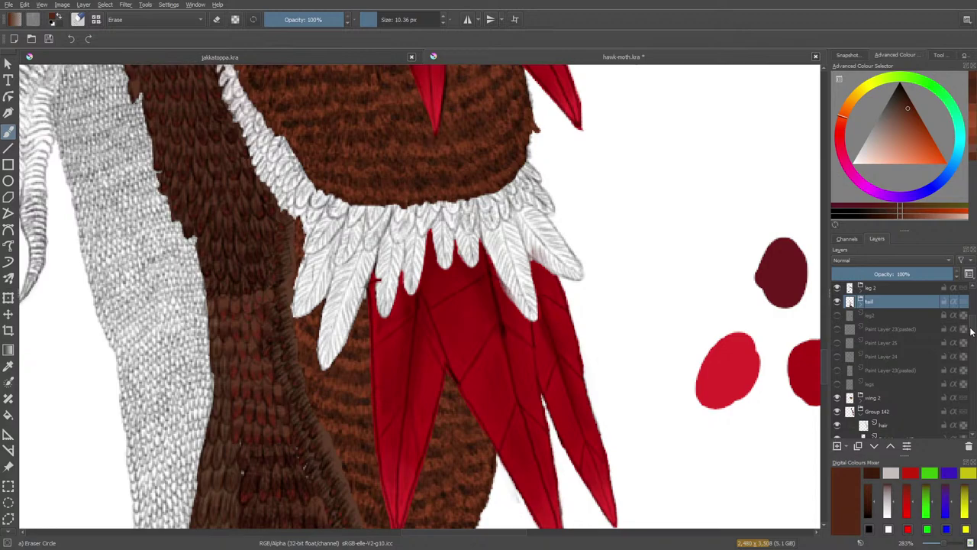
pyautogui.click(875, 449)
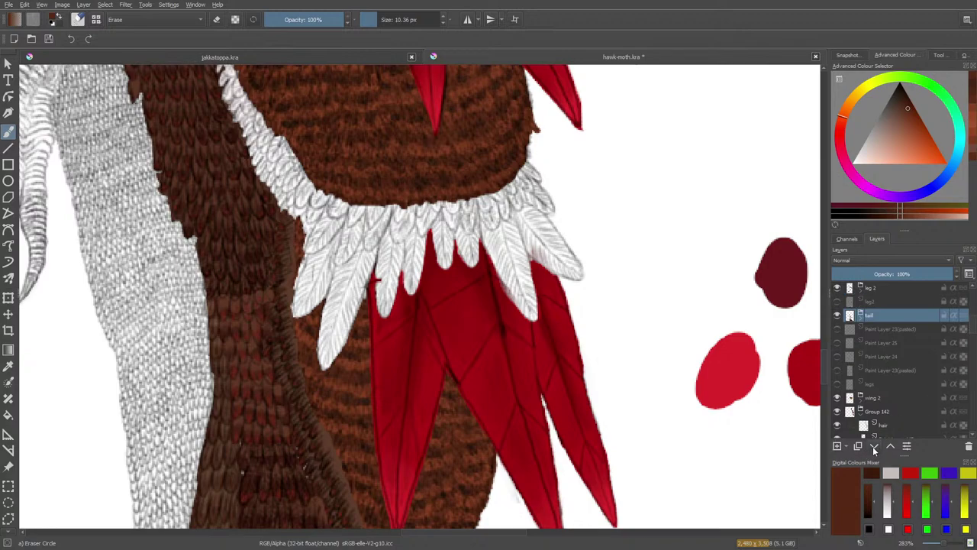
pyautogui.click(875, 449)
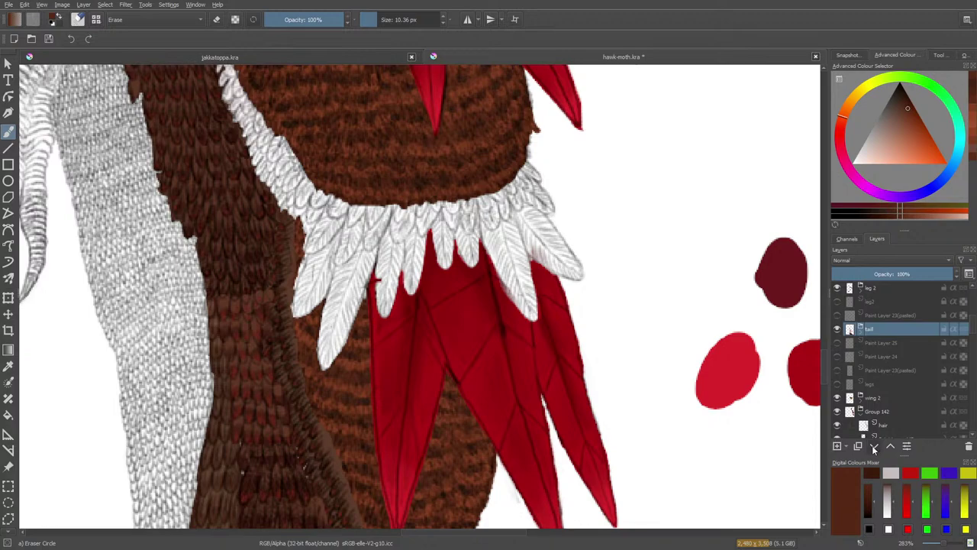
pyautogui.click(875, 448)
pyautogui.click(875, 449)
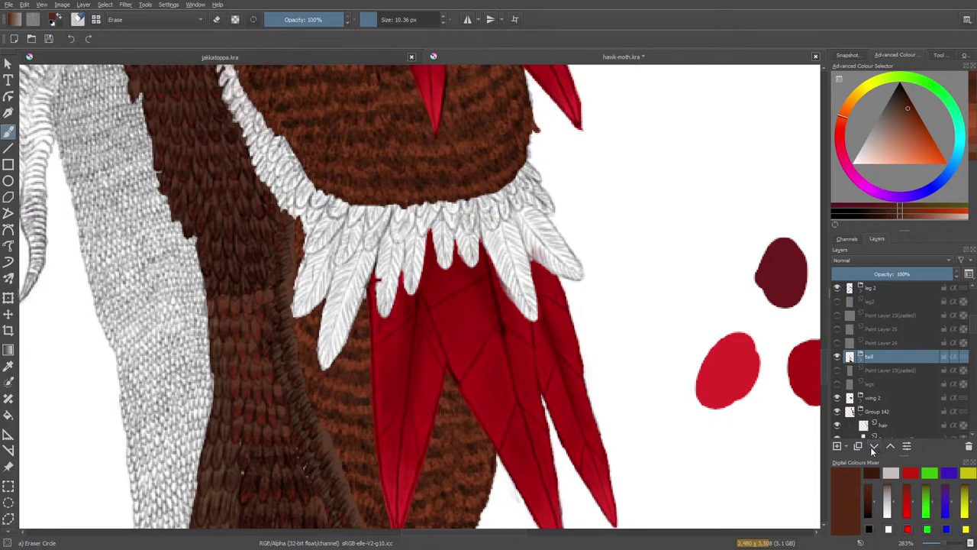
pyautogui.click(875, 448)
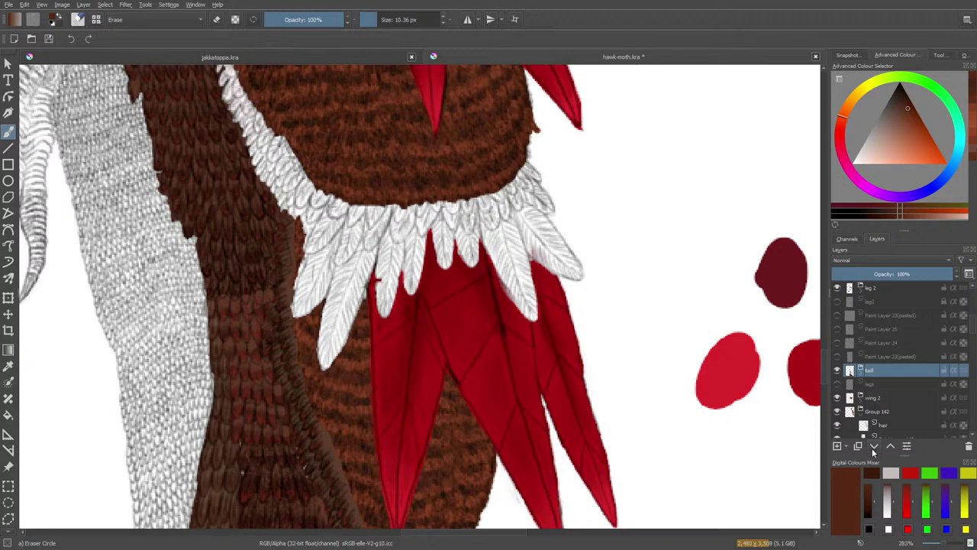
pyautogui.click(873, 448)
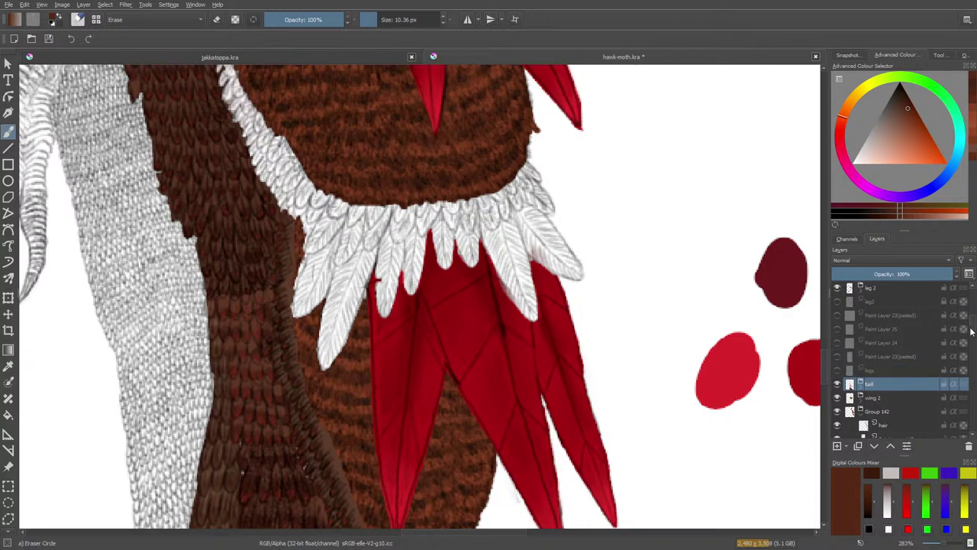
pyautogui.scroll(-1, 972, 328)
pyautogui.click(873, 447)
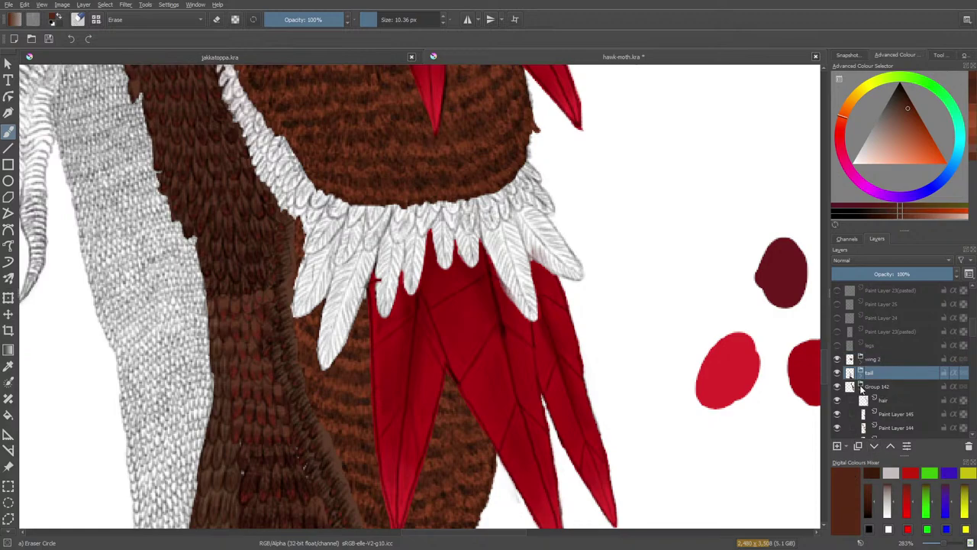
pyautogui.click(860, 386)
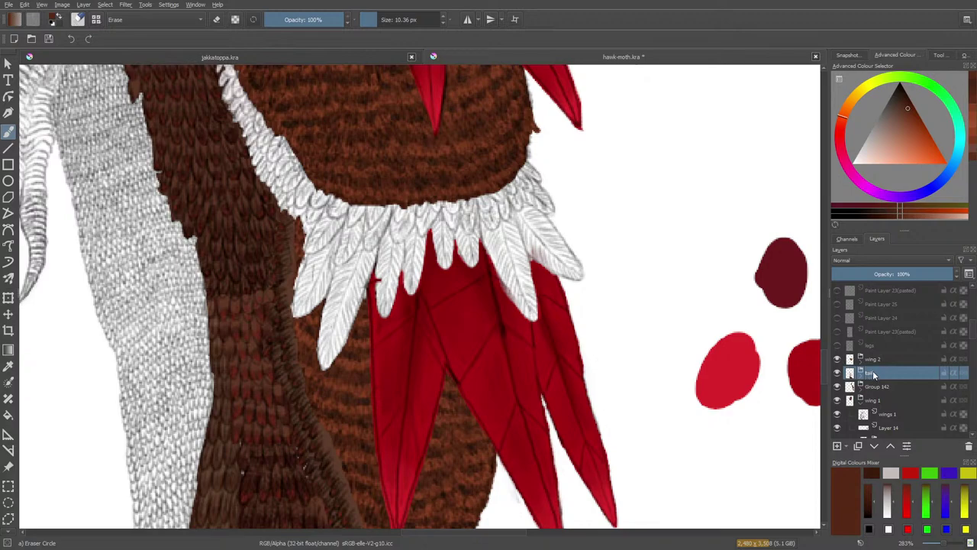
# - Expand the tail group and check what Paint Layer 55, hairy 2 and Group 130 hold by hiding and reshowing each
pyautogui.click(861, 374)
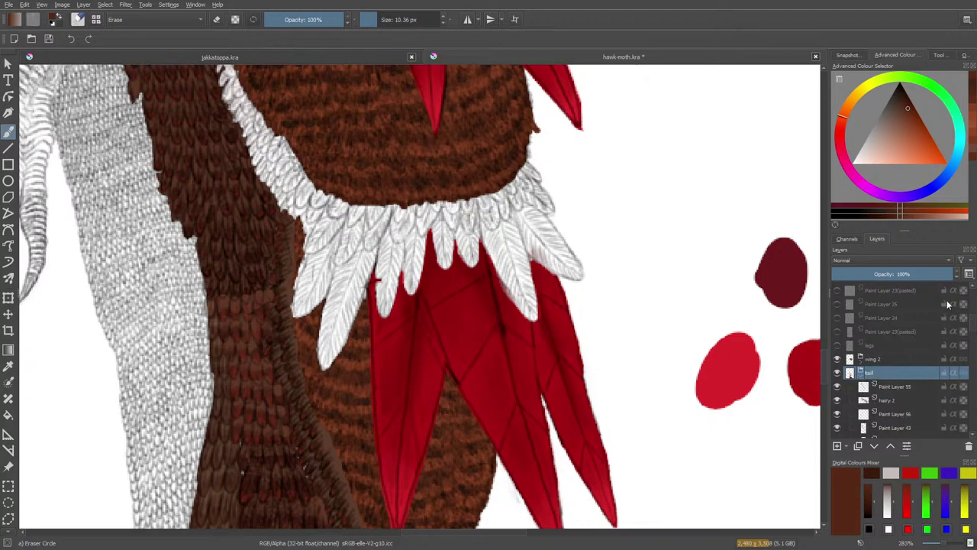
pyautogui.scroll(-2, 970, 330)
pyautogui.scroll(-3, 971, 329)
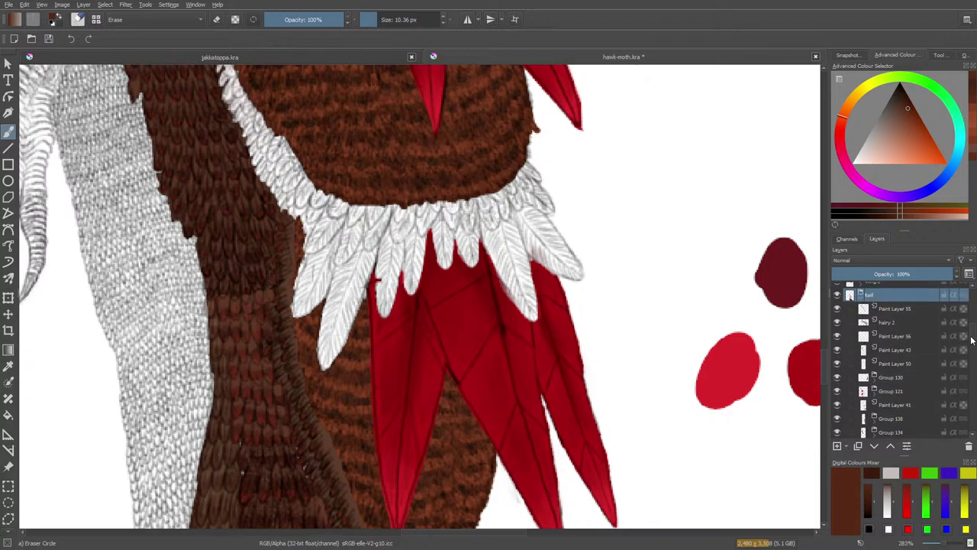
pyautogui.click(837, 295)
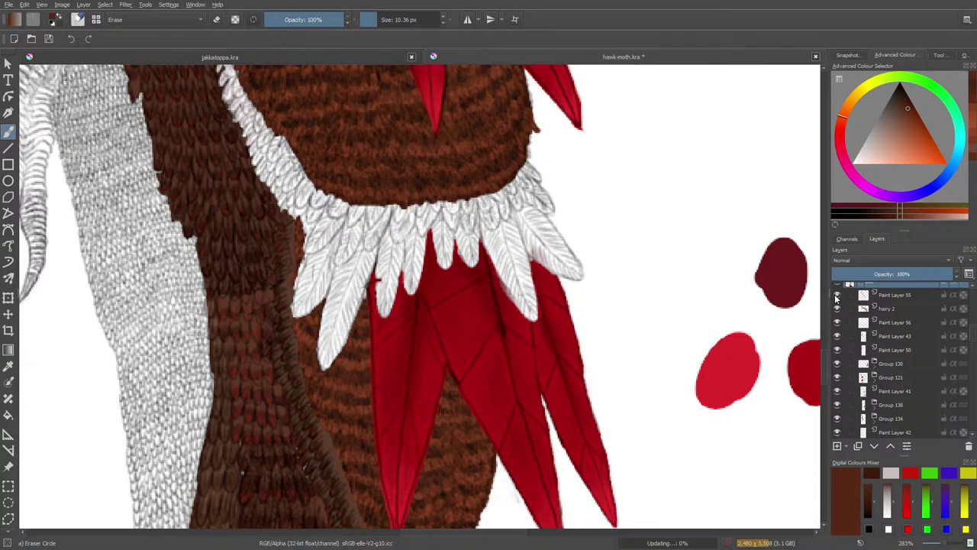
pyautogui.click(837, 296)
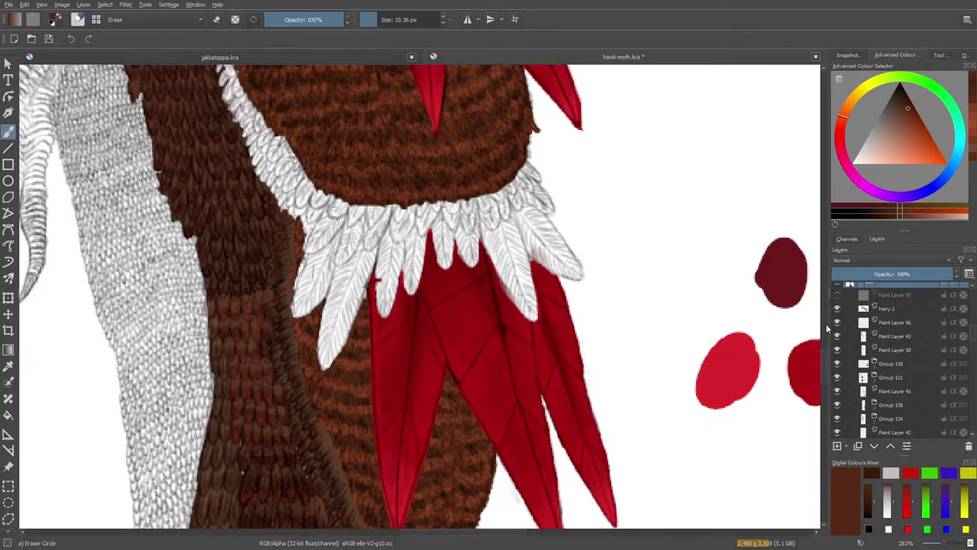
pyautogui.click(836, 297)
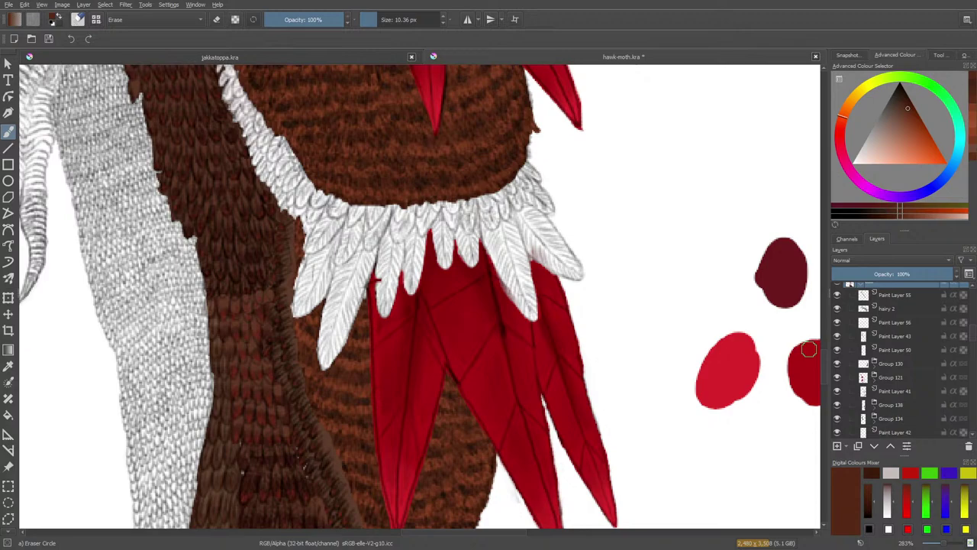
pyautogui.click(837, 309)
pyautogui.click(837, 308)
pyautogui.click(837, 364)
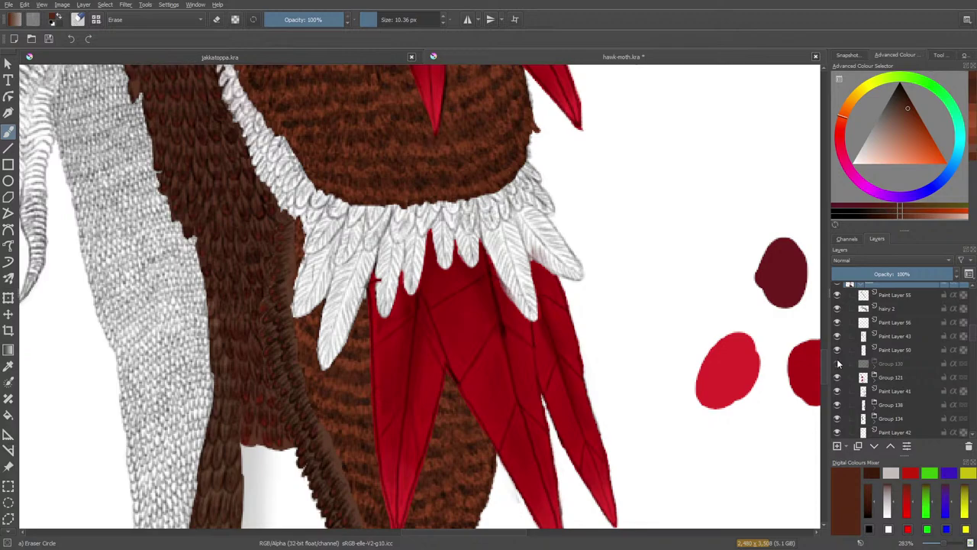
pyautogui.click(837, 364)
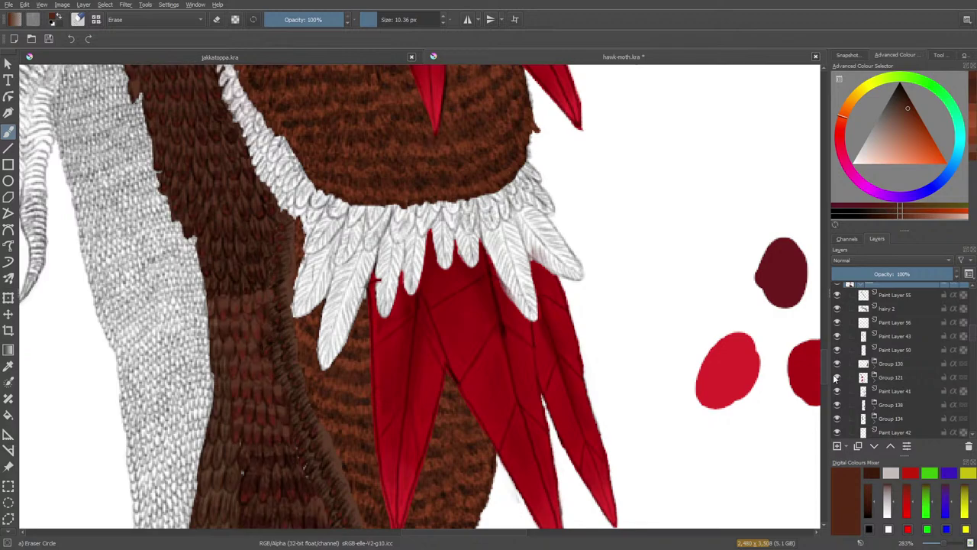
# - Check which artwork Group 121 and Group 138 hold by hiding and reshowing each
pyautogui.click(837, 378)
pyautogui.click(836, 377)
pyautogui.click(838, 405)
pyautogui.click(837, 405)
# - Move Group 138 down out of the tail group to between Group 142 and wing 1
pyautogui.click(893, 402)
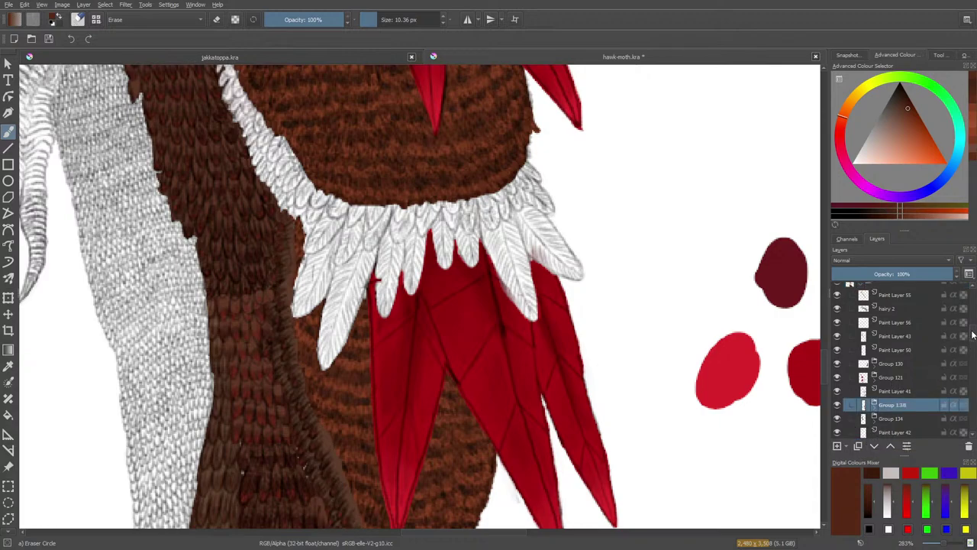
pyautogui.scroll(-3, 970, 341)
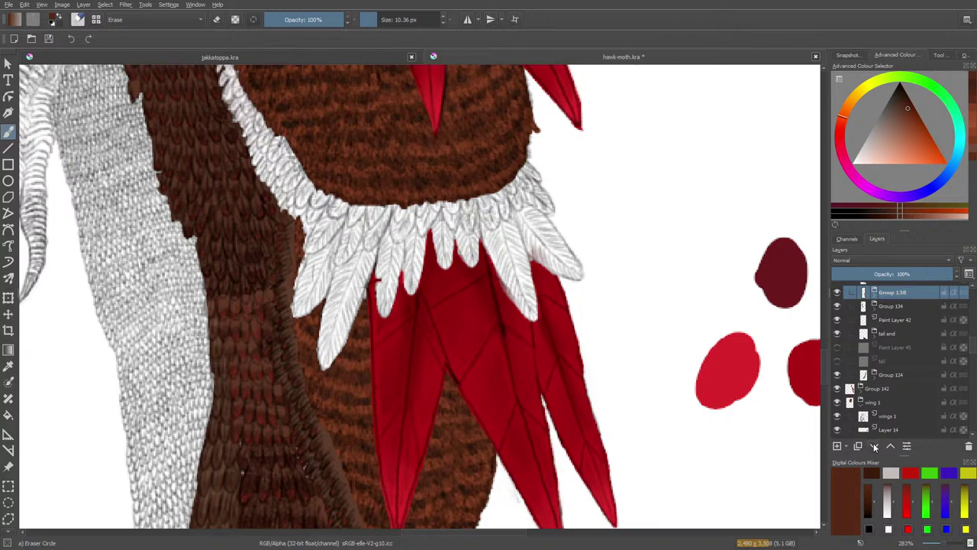
pyautogui.click(874, 447)
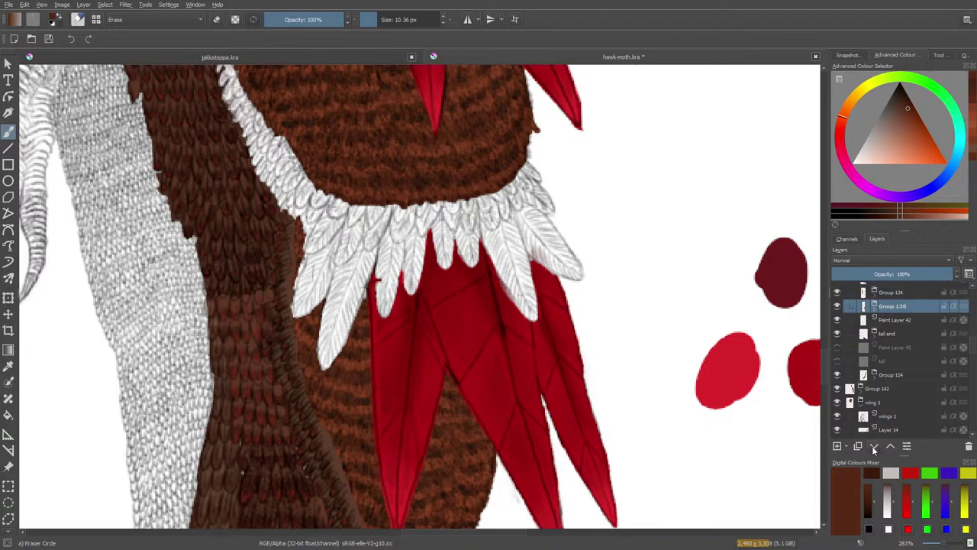
pyautogui.click(874, 447)
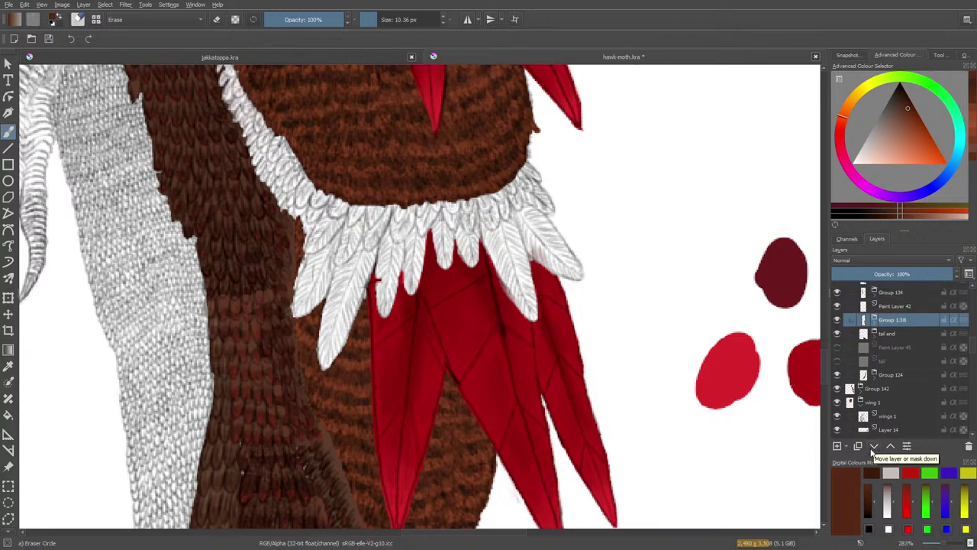
pyautogui.click(874, 447)
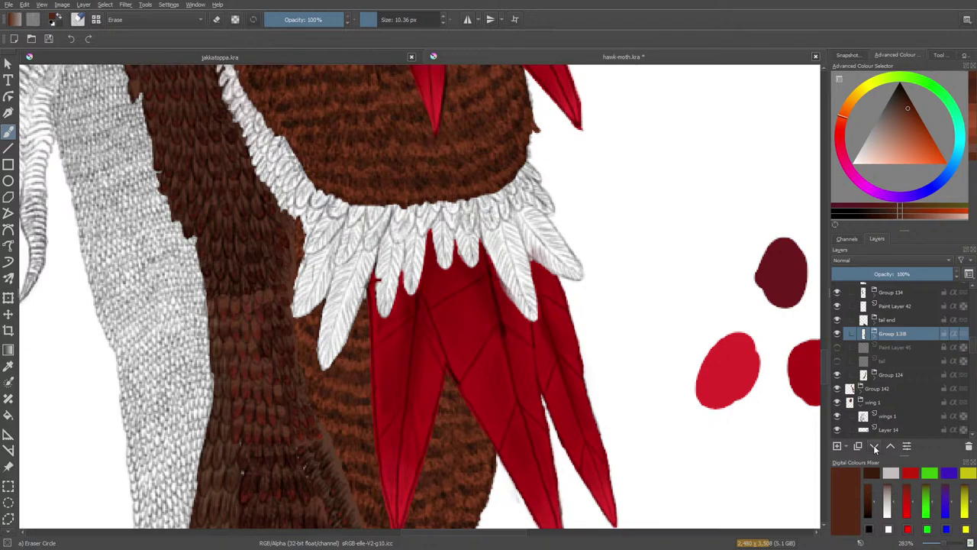
pyautogui.click(874, 448)
pyautogui.click(874, 448)
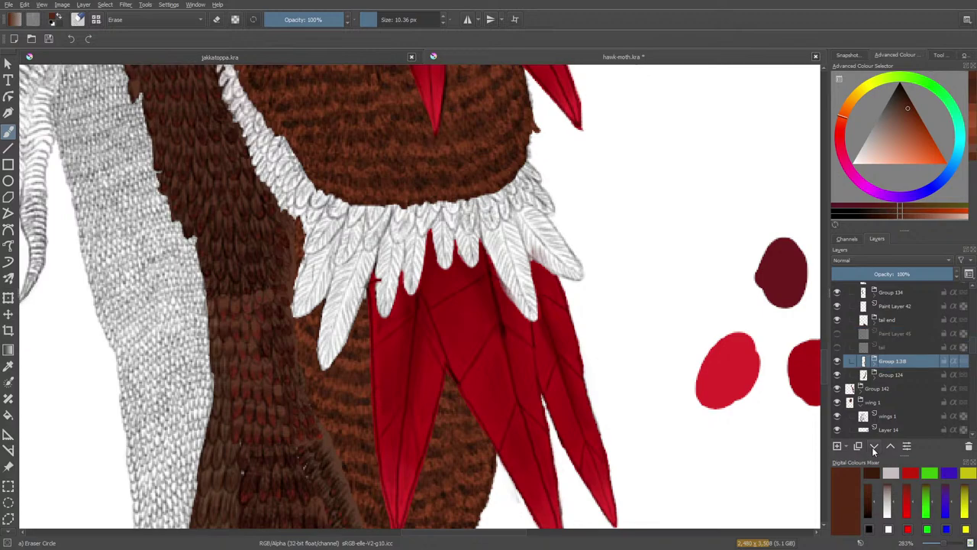
pyautogui.click(873, 447)
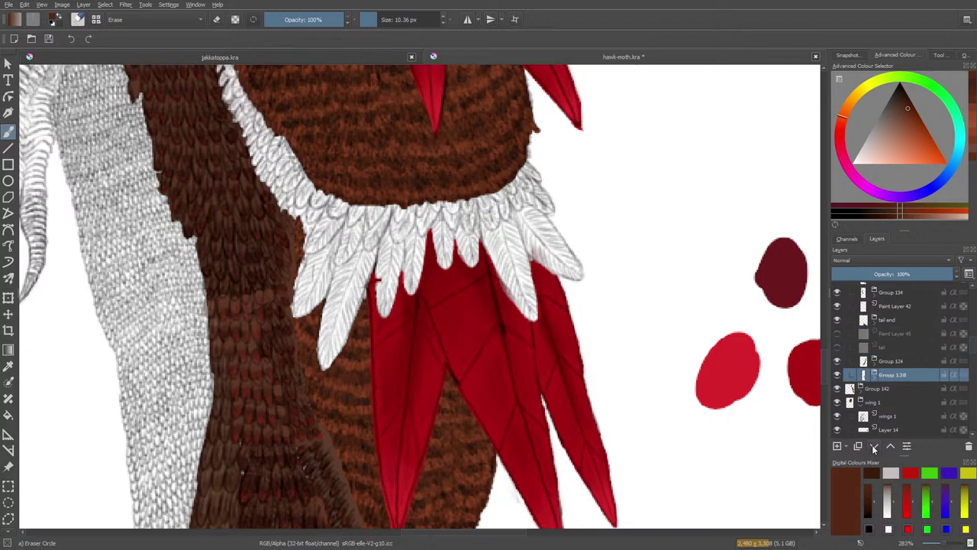
pyautogui.click(873, 448)
pyautogui.click(873, 447)
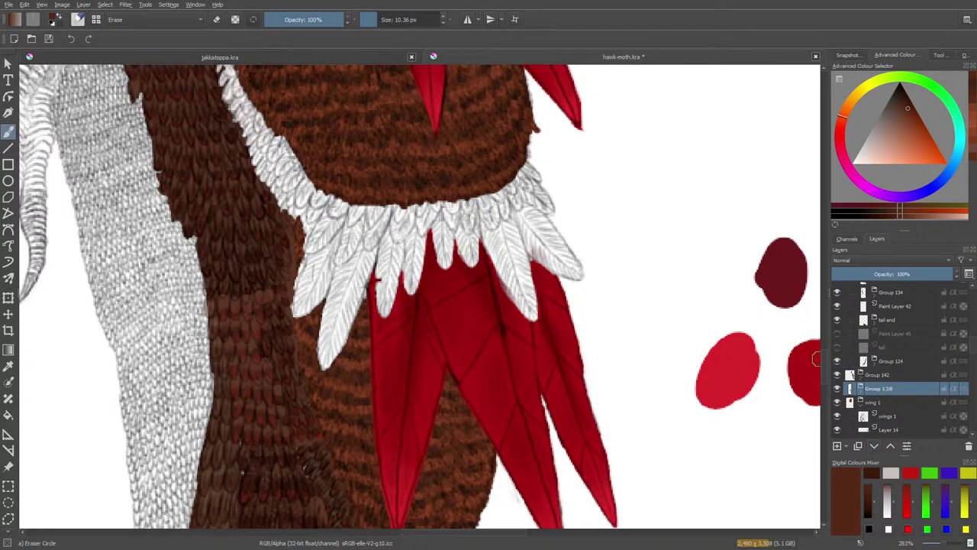
# - Inspect the lower body on the canvas and check what Group 130 covers by hiding and reshowing it repeatedly
pyautogui.scroll(-10, 820, 389)
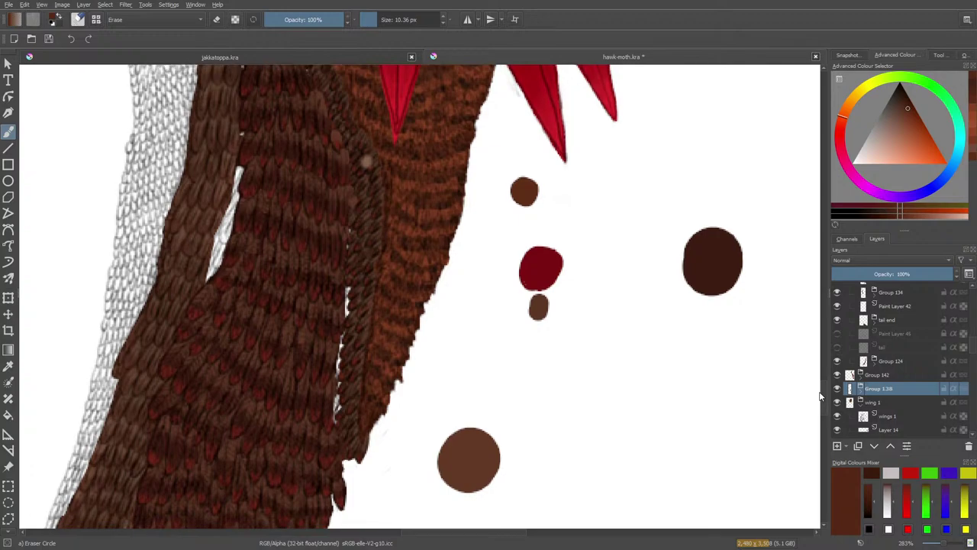
pyautogui.scroll(7, 822, 385)
pyautogui.scroll(1, 822, 373)
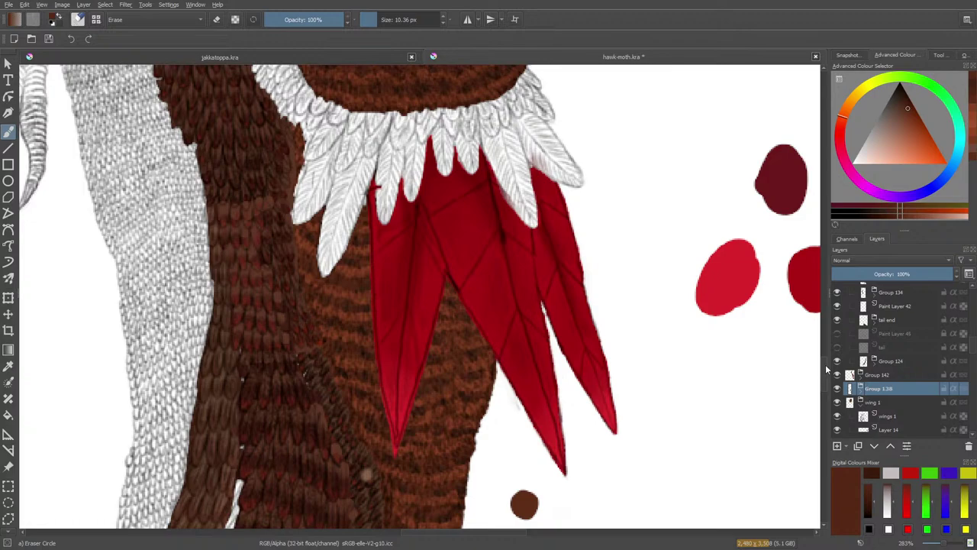
pyautogui.scroll(3, 974, 340)
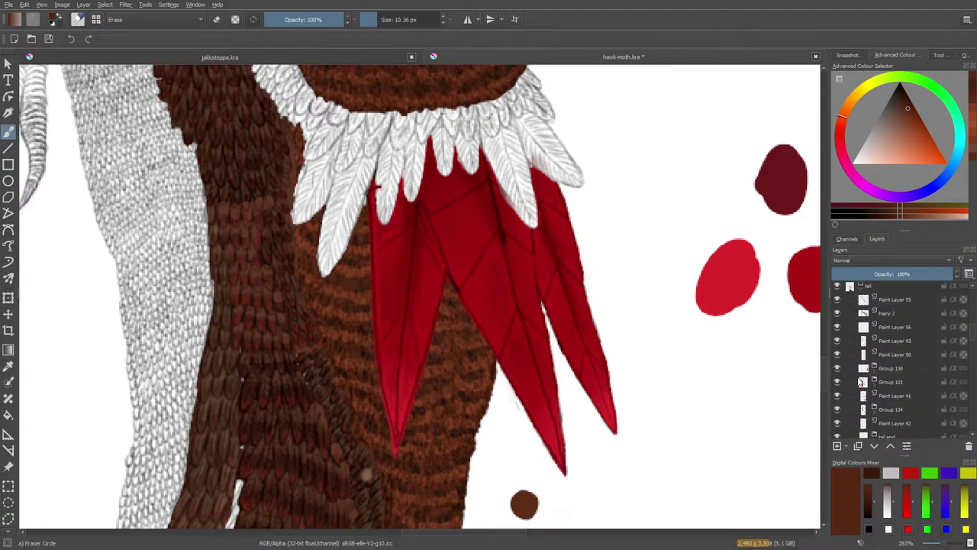
pyautogui.click(838, 369)
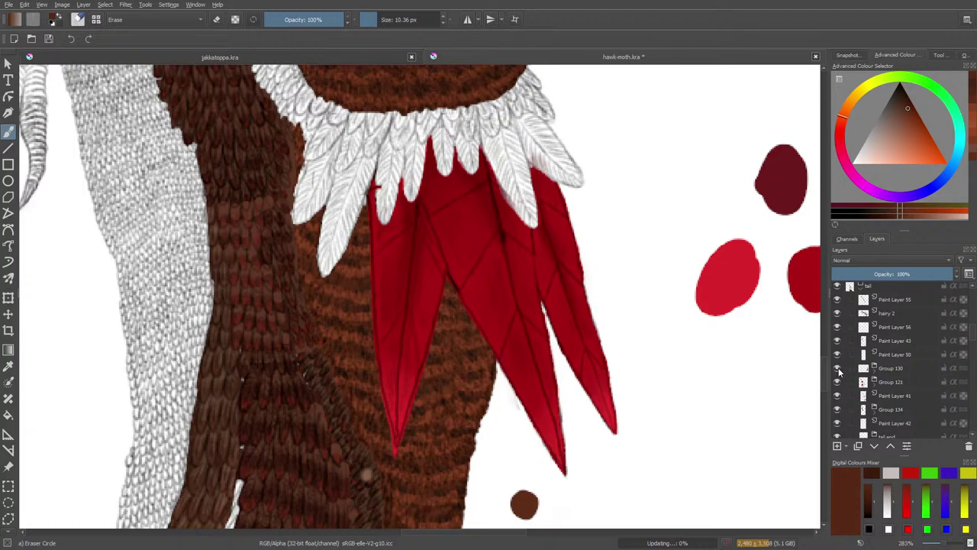
pyautogui.click(837, 369)
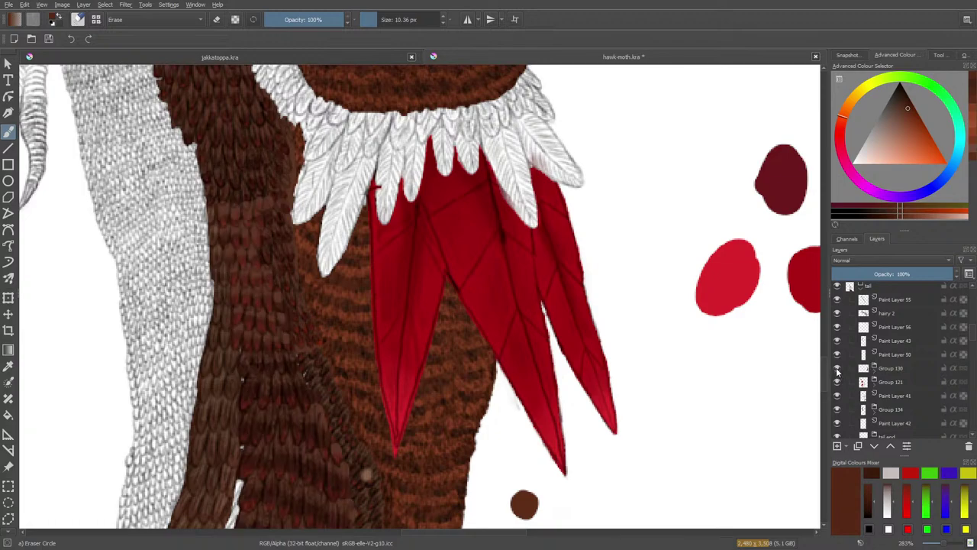
pyautogui.click(837, 369)
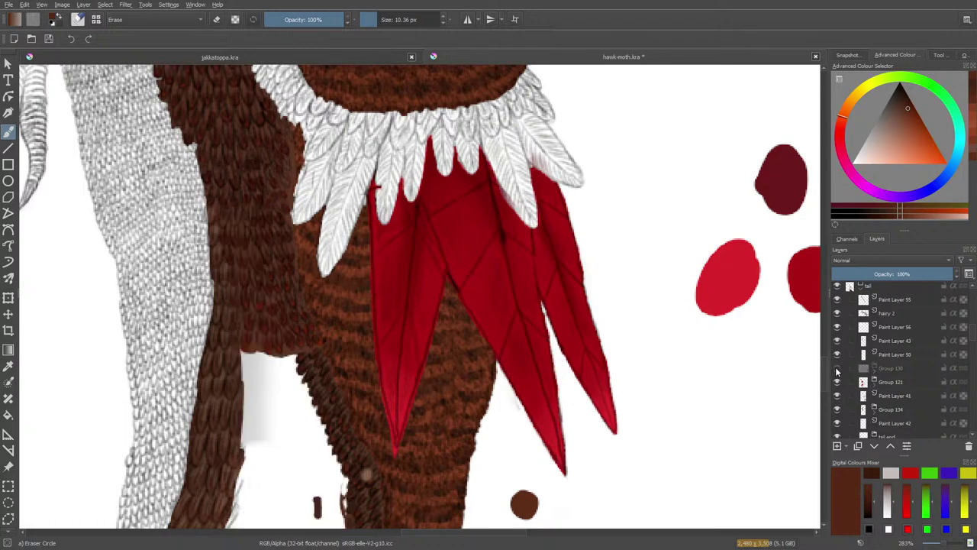
pyautogui.click(837, 370)
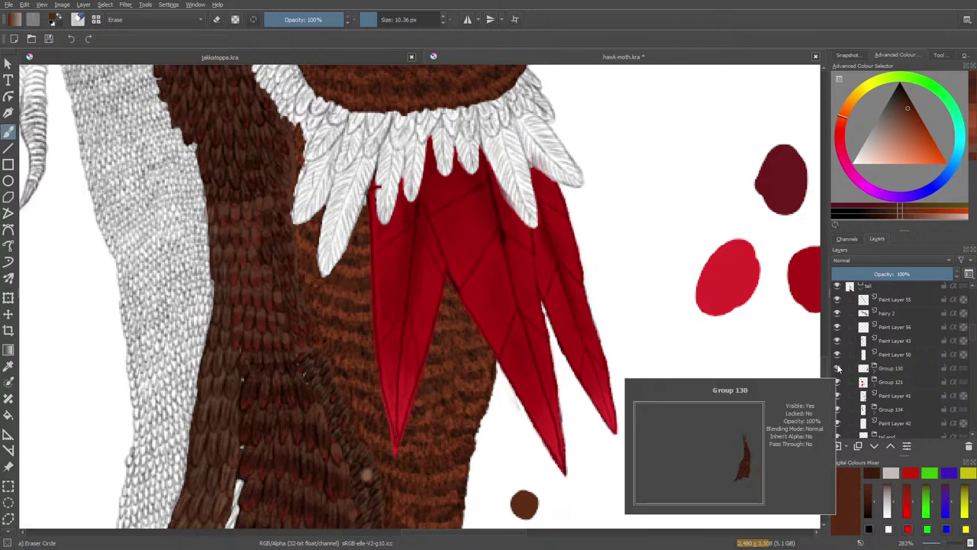
pyautogui.click(837, 369)
pyautogui.click(837, 369)
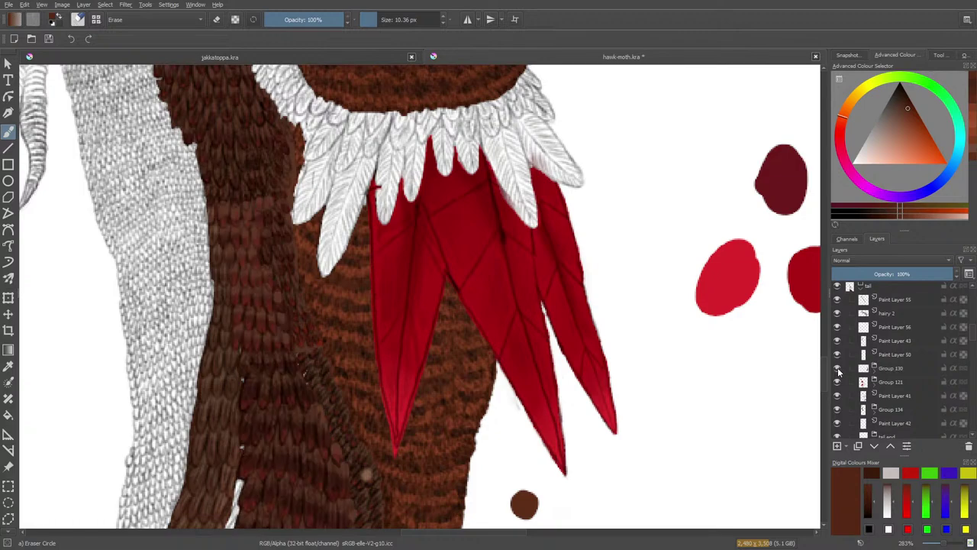
# - Move Group 130 down out of the tail group to between Group 142 and Group 138
pyautogui.click(888, 368)
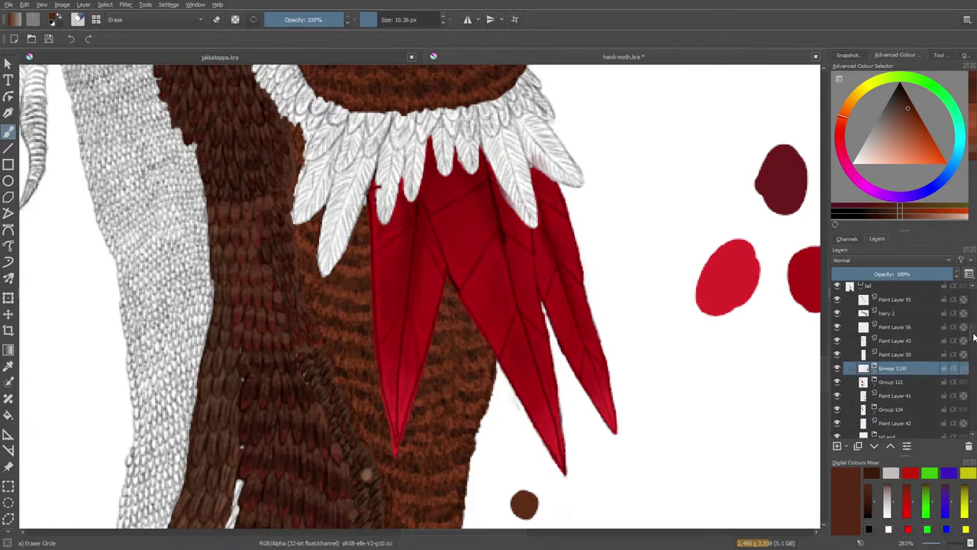
pyautogui.scroll(-4, 973, 343)
pyautogui.scroll(-2, 973, 349)
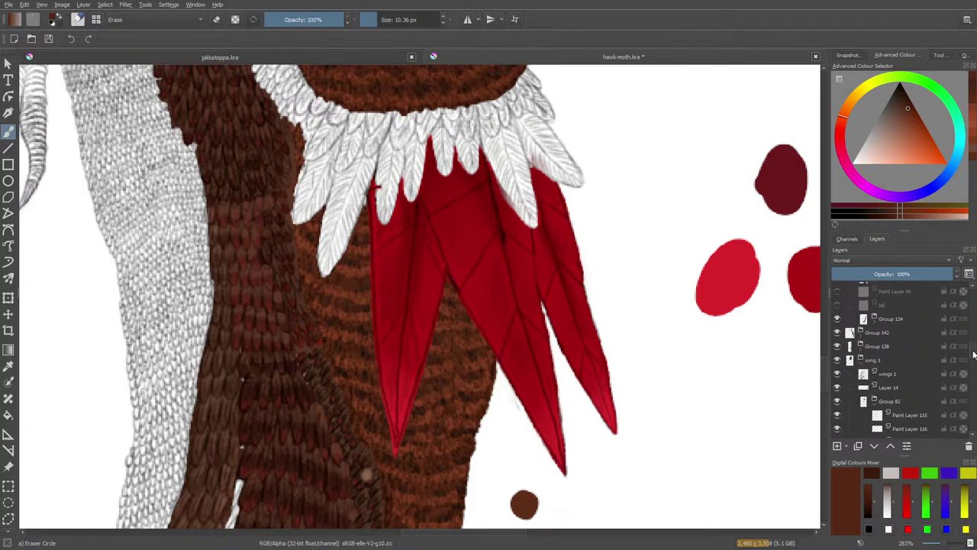
pyautogui.scroll(1, 973, 351)
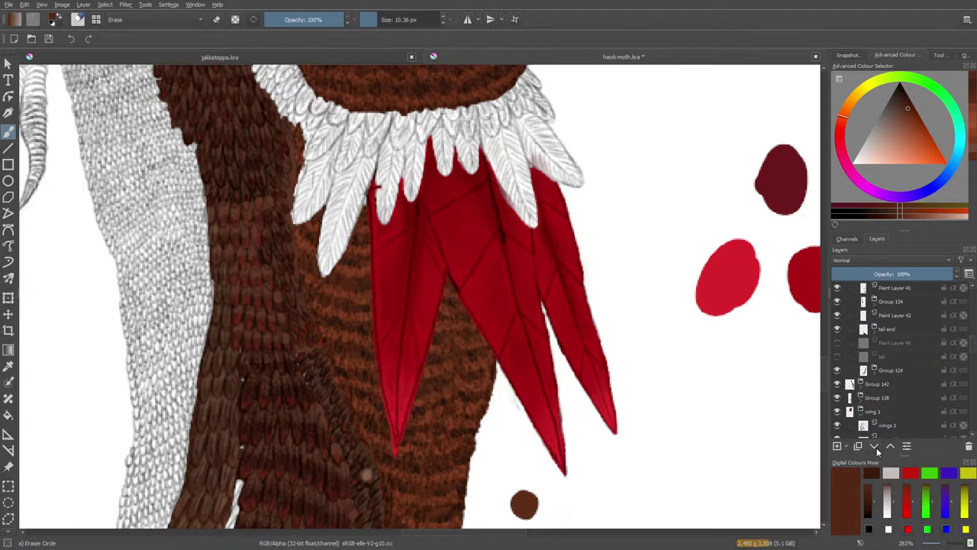
pyautogui.click(874, 447)
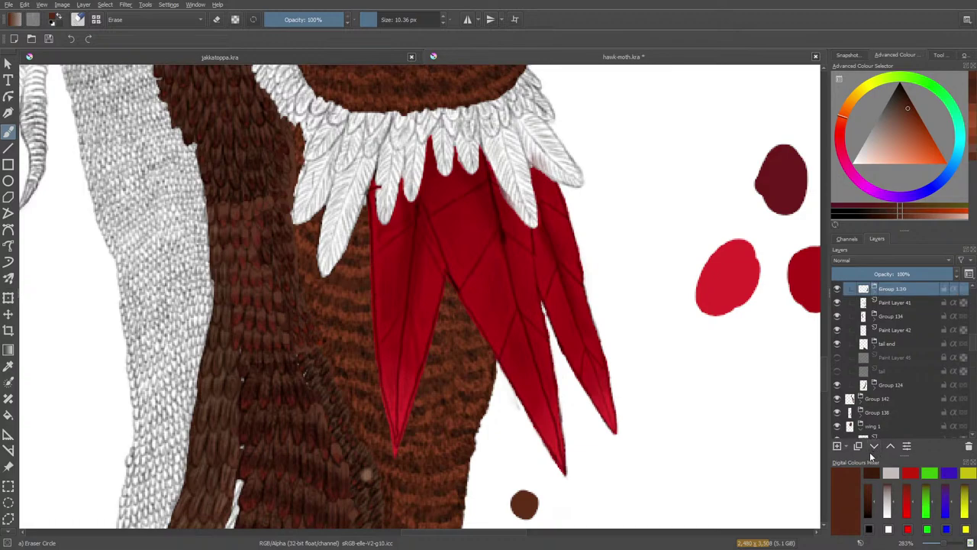
pyautogui.click(872, 448)
pyautogui.click(872, 448)
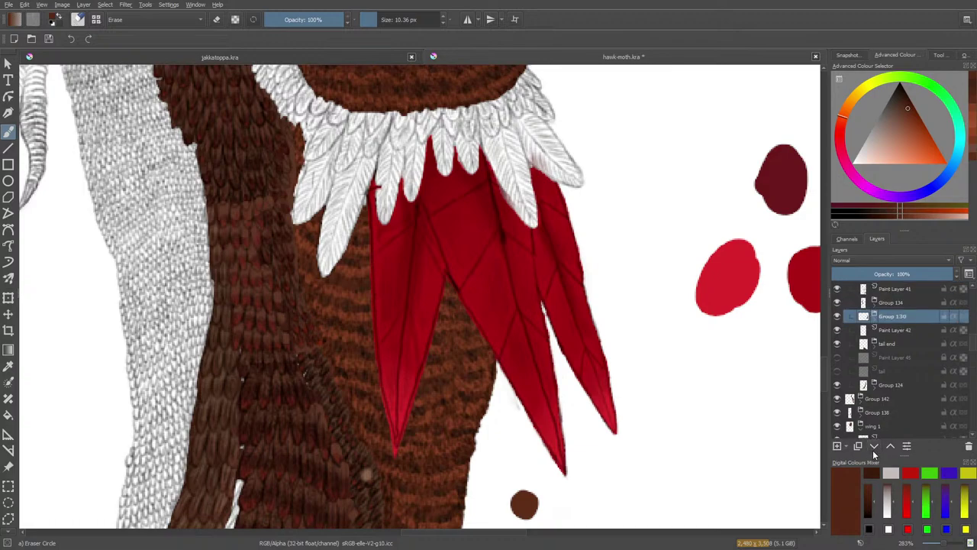
pyautogui.click(873, 449)
pyautogui.click(873, 448)
pyautogui.click(873, 448)
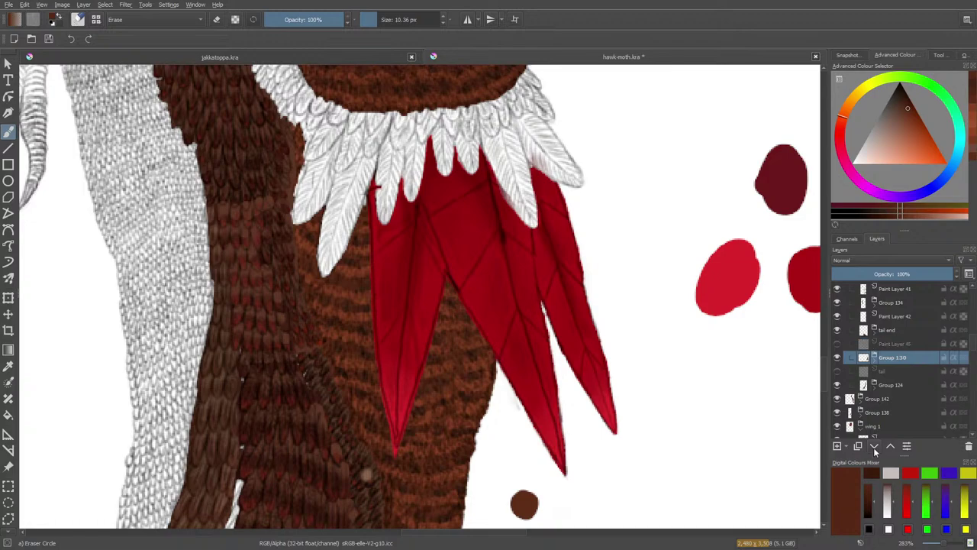
pyautogui.click(873, 448)
pyautogui.click(874, 448)
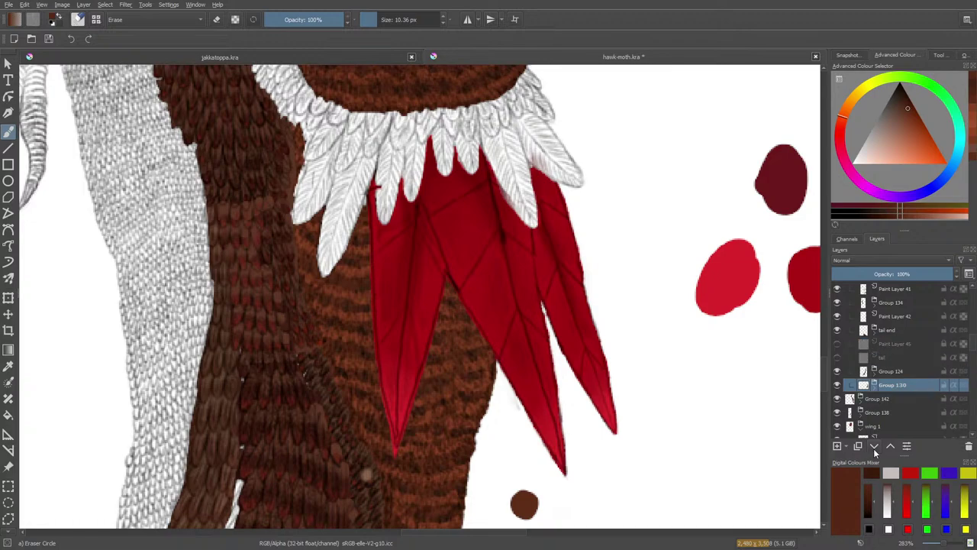
pyautogui.click(873, 448)
pyautogui.click(873, 449)
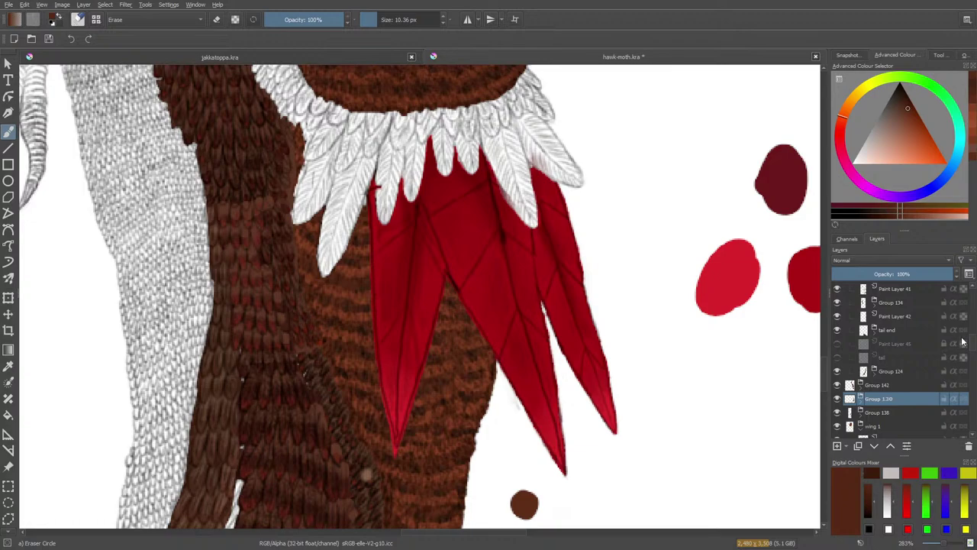
# - Check which artwork Group 121, Group 134 and Paint Layer 41 in the tail group hold by hiding and reshowing each
pyautogui.scroll(2, 970, 344)
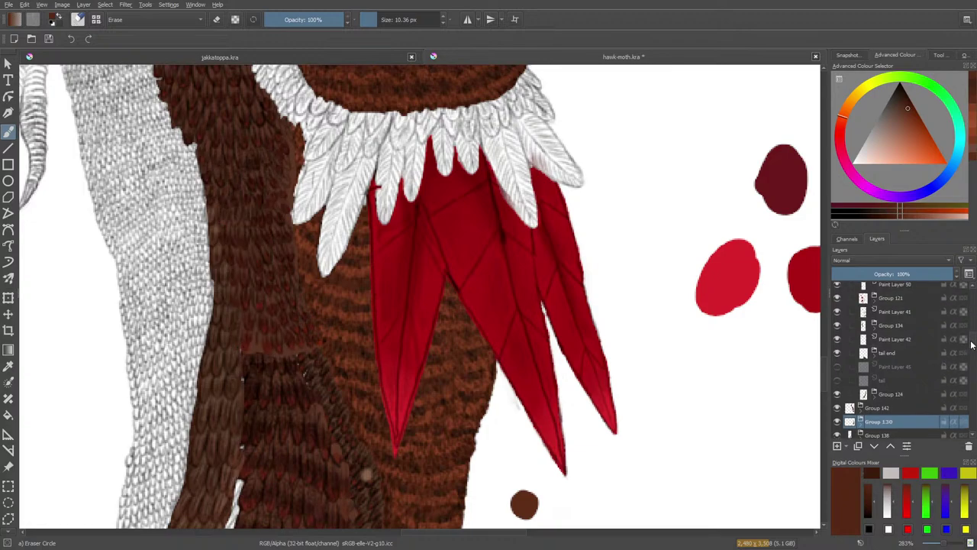
pyautogui.scroll(5, 971, 345)
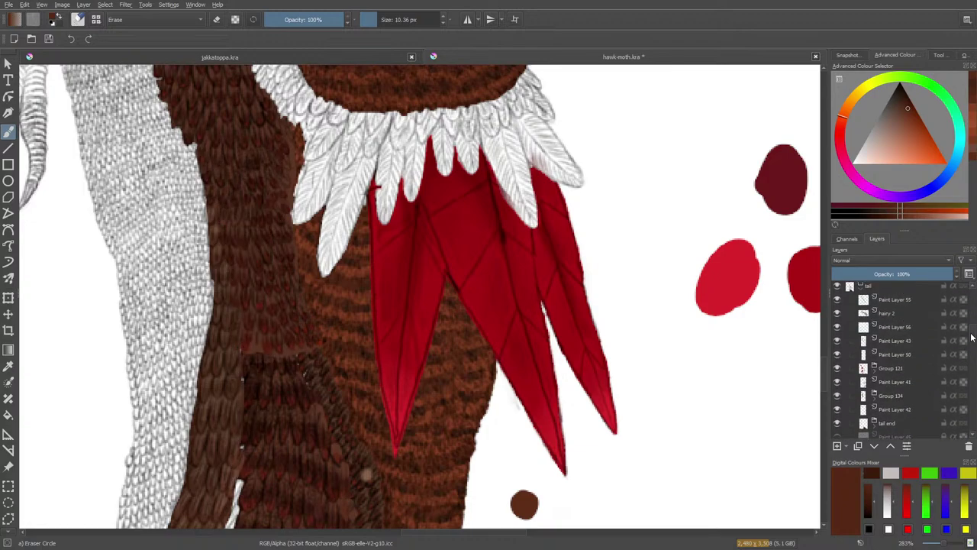
pyautogui.scroll(2, 971, 338)
pyautogui.scroll(-3, 971, 340)
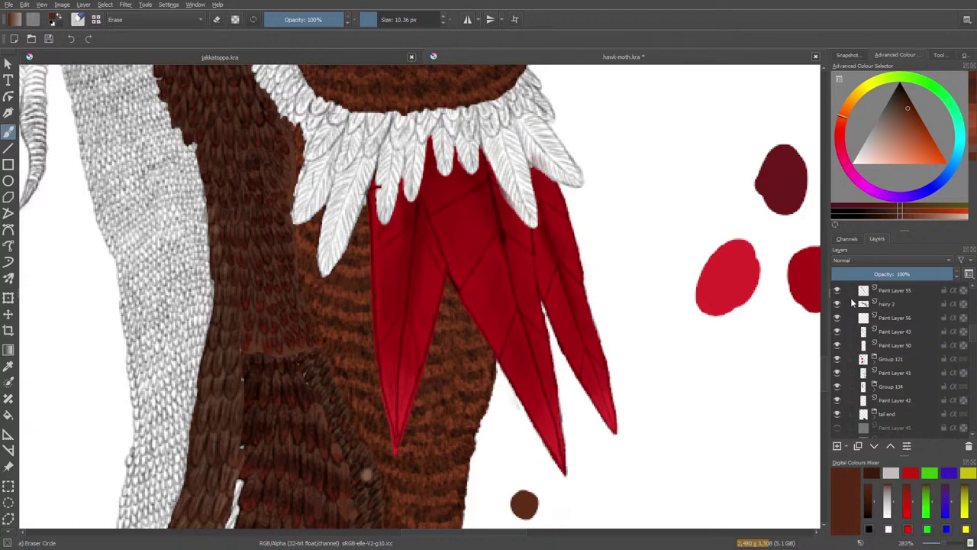
pyautogui.click(838, 359)
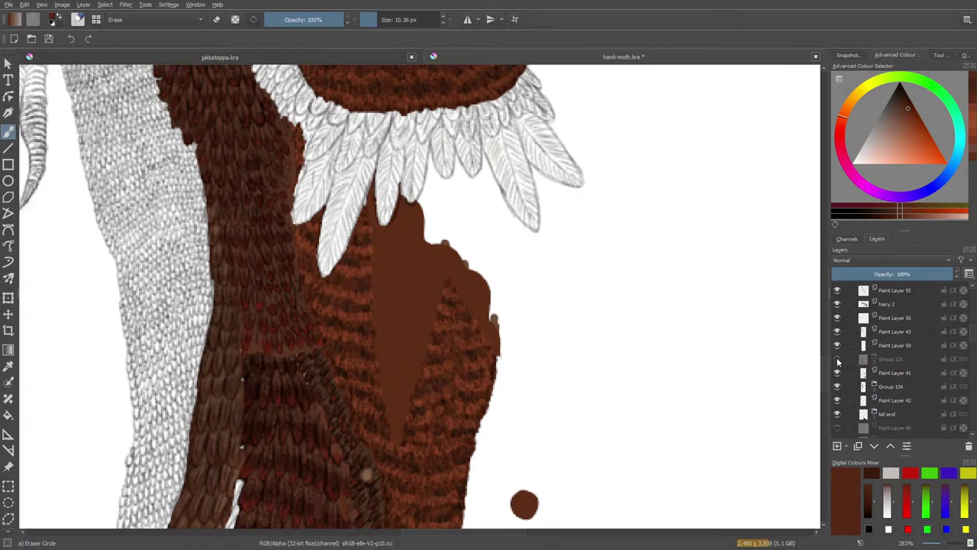
pyautogui.click(838, 360)
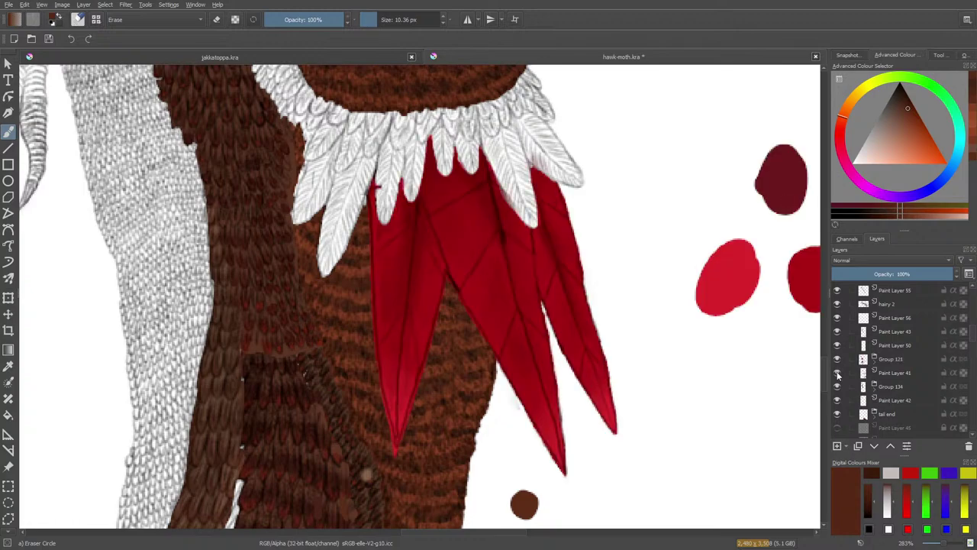
pyautogui.click(837, 387)
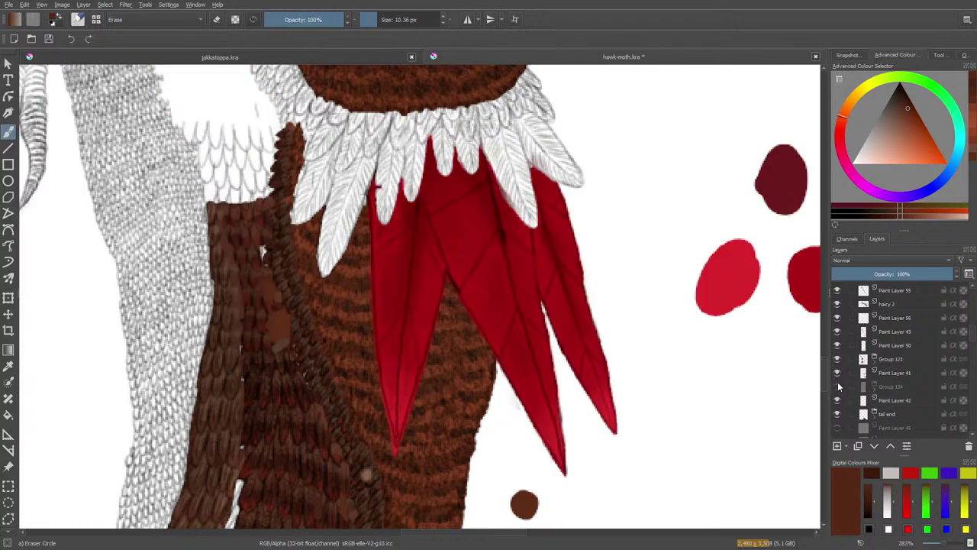
pyautogui.click(837, 386)
pyautogui.click(838, 385)
pyautogui.click(838, 374)
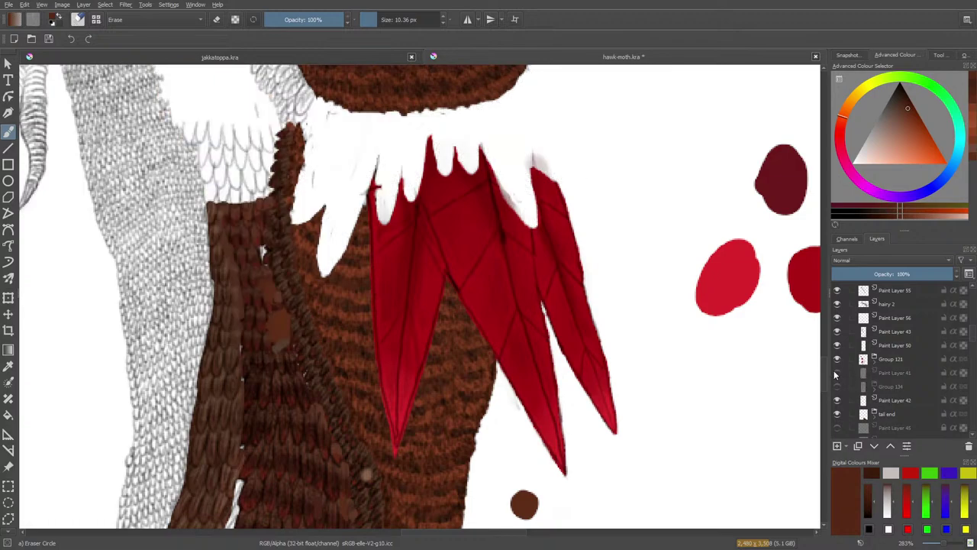
pyautogui.click(835, 375)
pyautogui.click(836, 376)
pyautogui.click(835, 377)
pyautogui.click(837, 386)
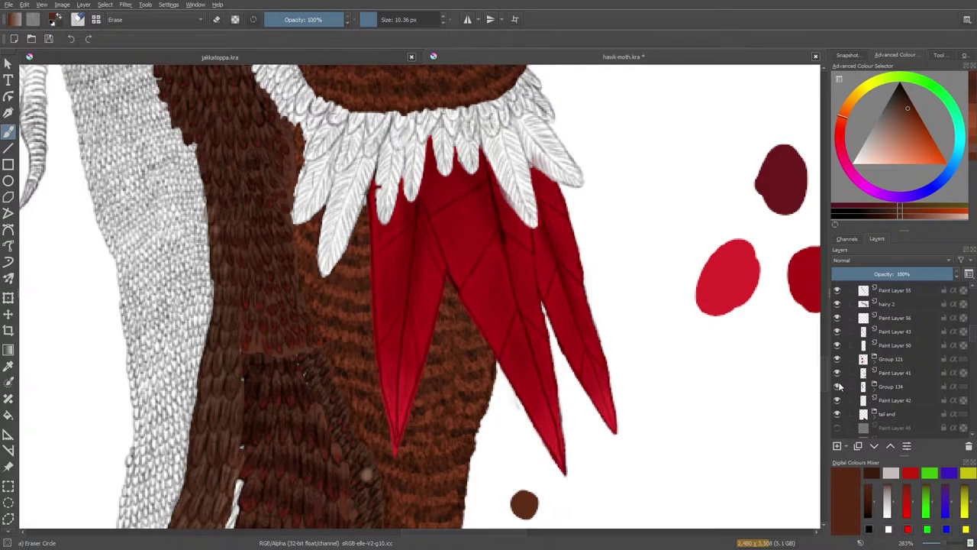
# - Move Group 134 down out of the tail group to directly beneath Group 142
pyautogui.click(887, 387)
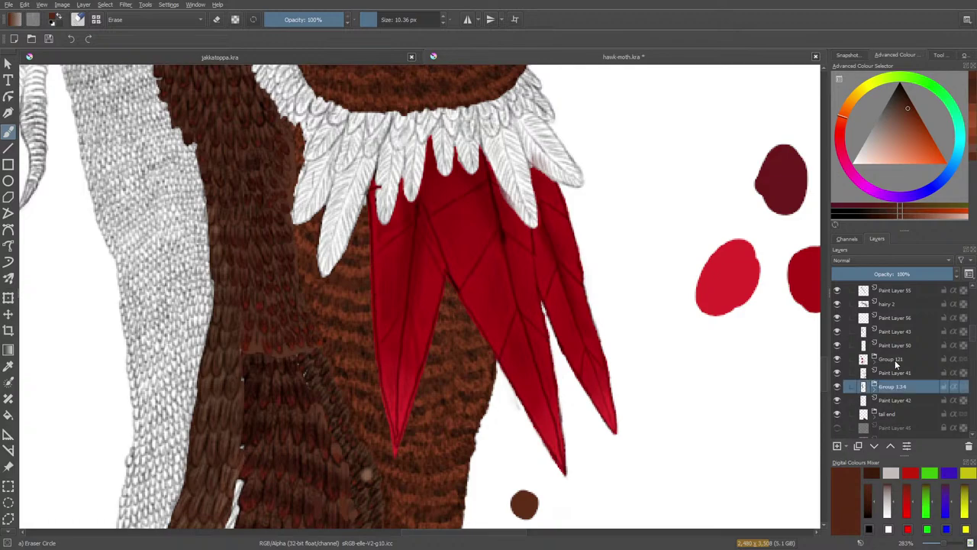
pyautogui.click(873, 446)
pyautogui.click(873, 446)
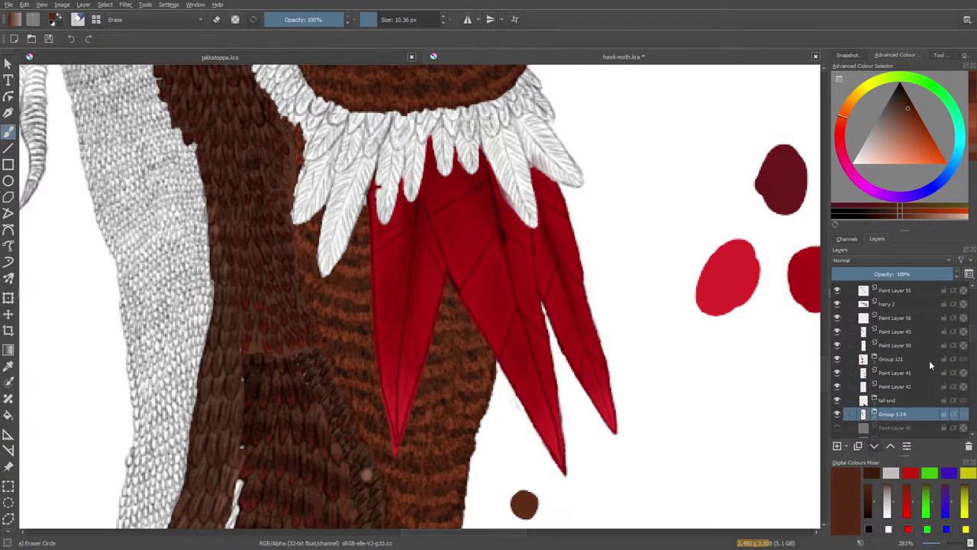
pyautogui.scroll(-2, 970, 336)
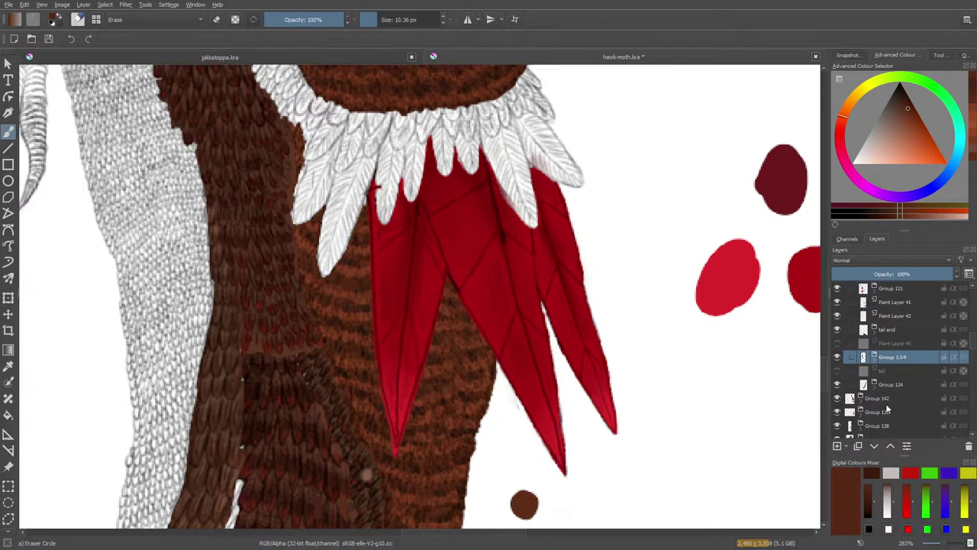
pyautogui.click(873, 446)
pyautogui.click(874, 446)
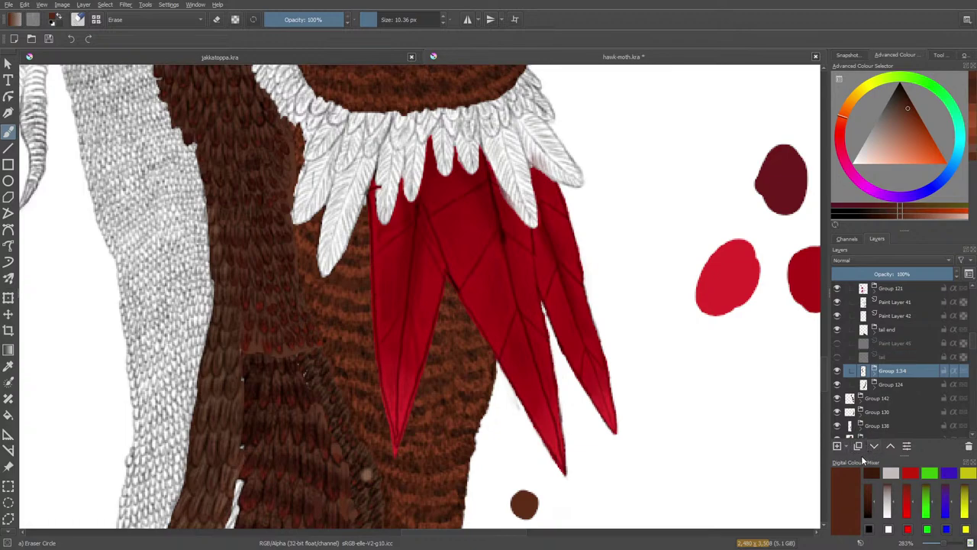
pyautogui.click(873, 446)
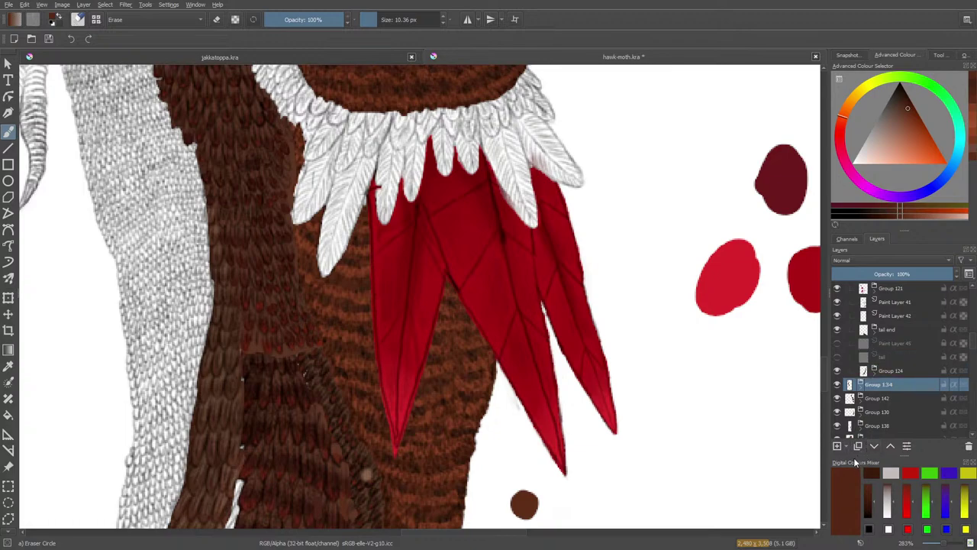
pyautogui.click(873, 446)
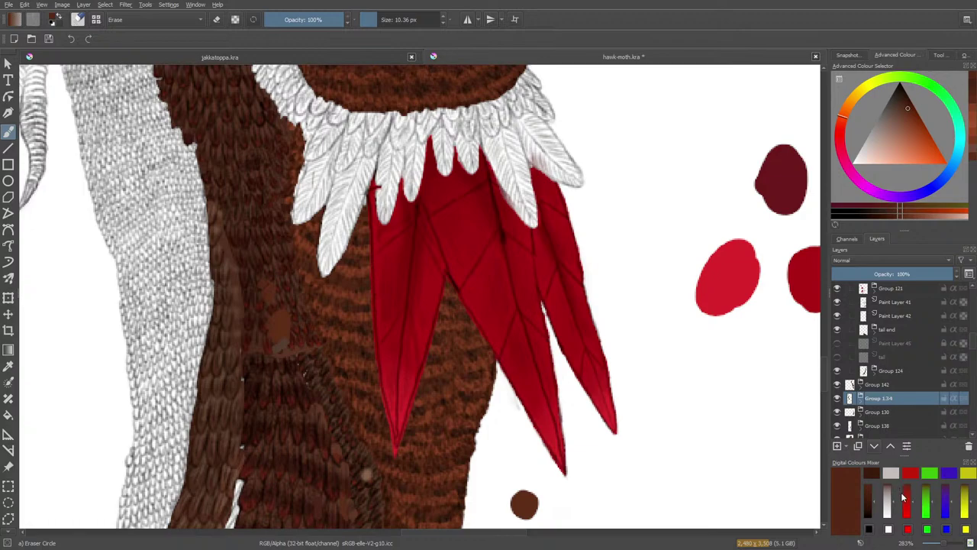
# - Try Group 134 above and below Group 142 and Group 130, and settle it between Group 130 and Group 138
pyautogui.hotkey('ctrl', '[')
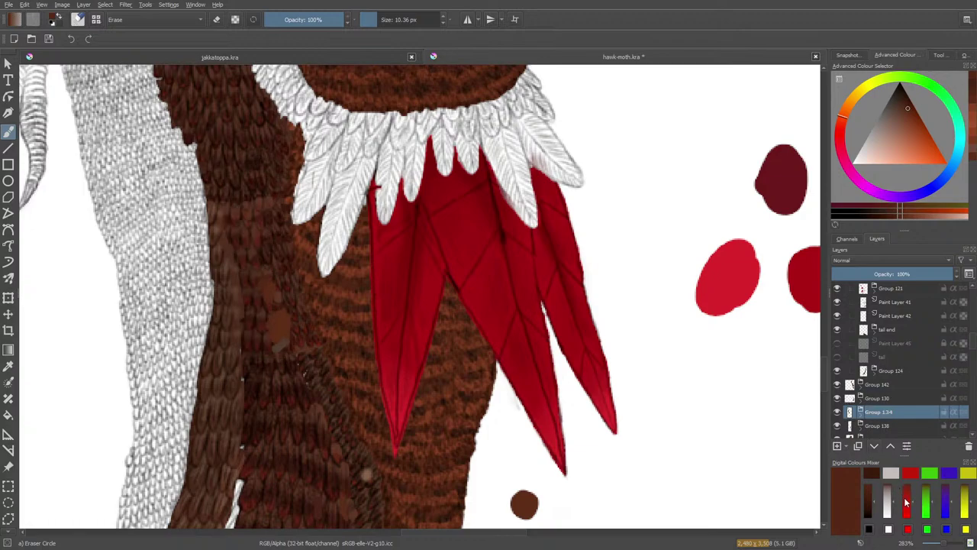
pyautogui.click(893, 451)
pyautogui.hotkey('ctrl', ']')
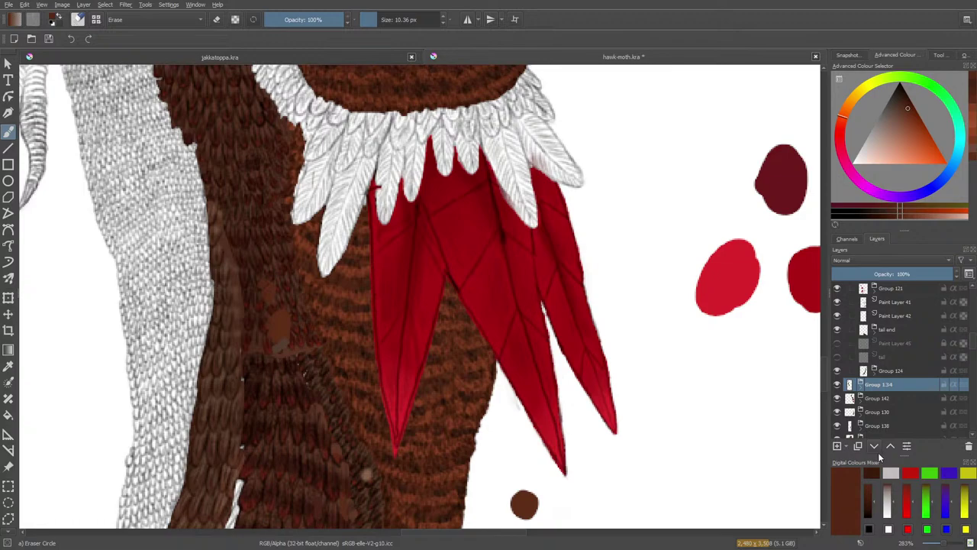
pyautogui.click(879, 452)
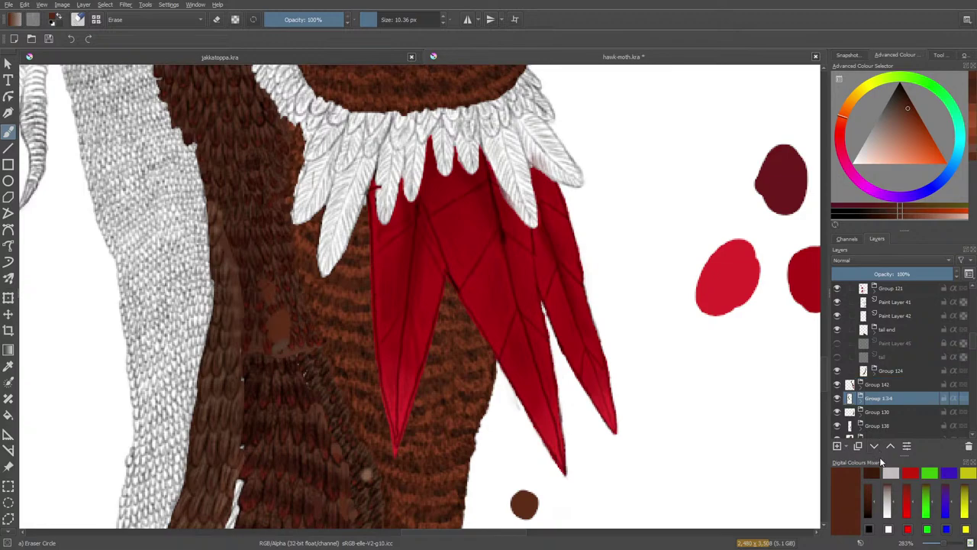
pyautogui.click(877, 449)
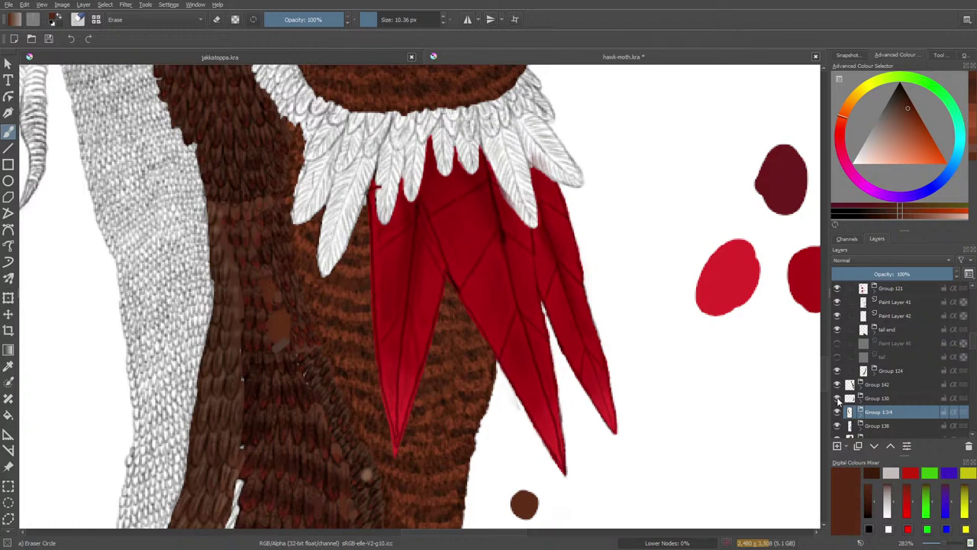
# - Check what Group 130, Group 142 and Group 138 cover on the body by hiding and reshowing each
pyautogui.moveTo(877, 434)
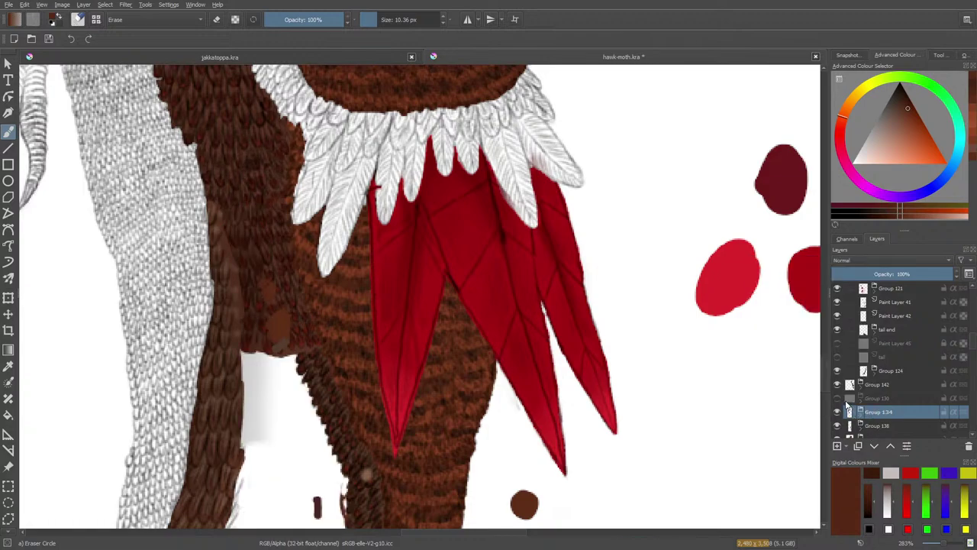
pyautogui.click(839, 395)
pyautogui.click(838, 385)
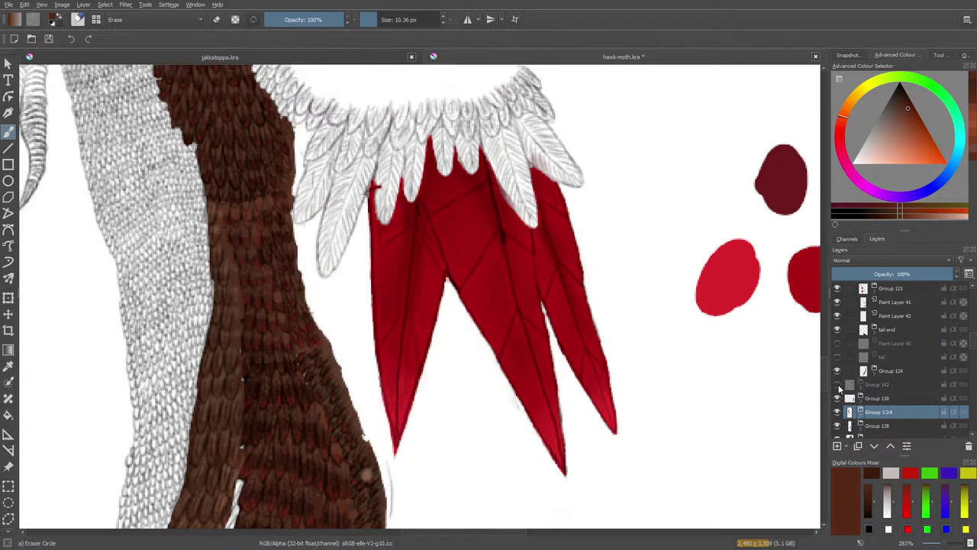
pyautogui.click(839, 386)
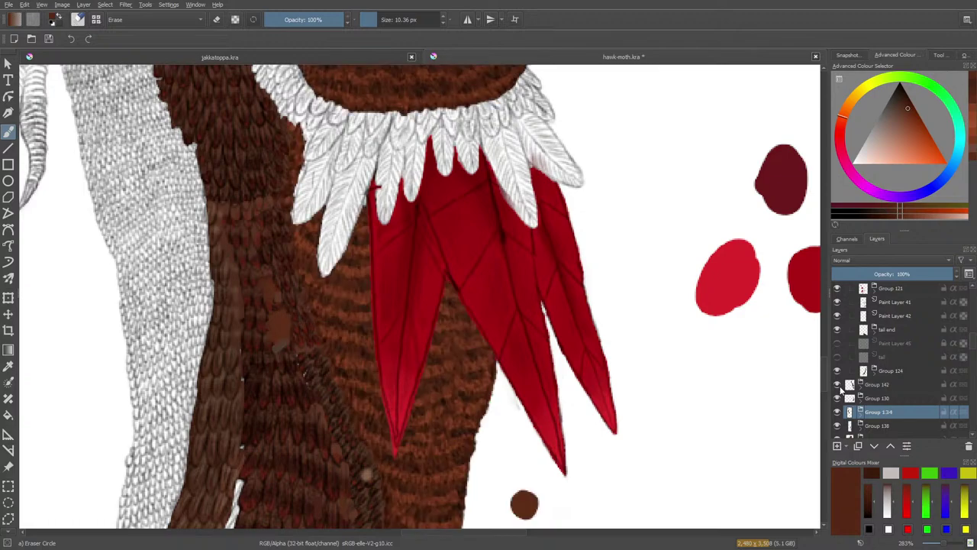
pyautogui.click(837, 426)
pyautogui.click(838, 426)
pyautogui.press('pageup')
pyautogui.click(838, 399)
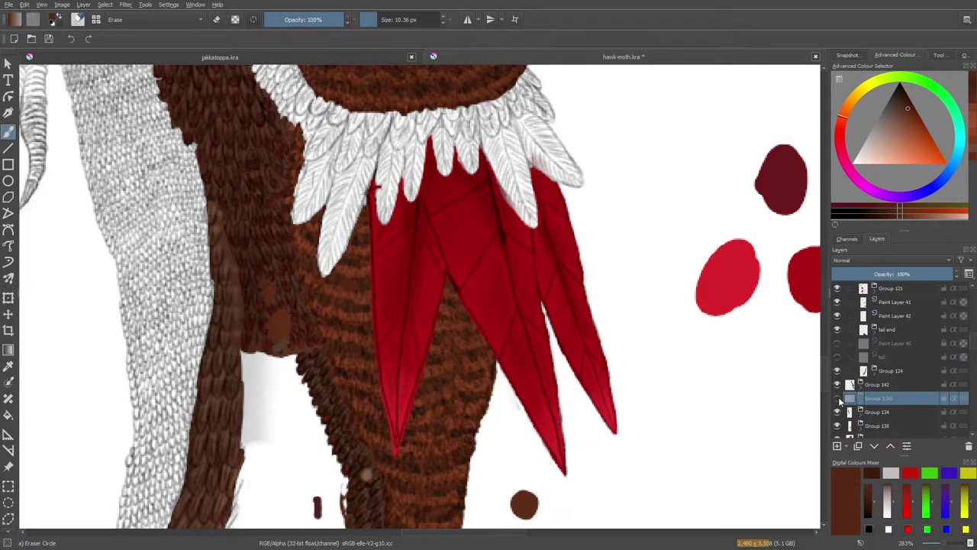
pyautogui.click(838, 398)
pyautogui.click(838, 385)
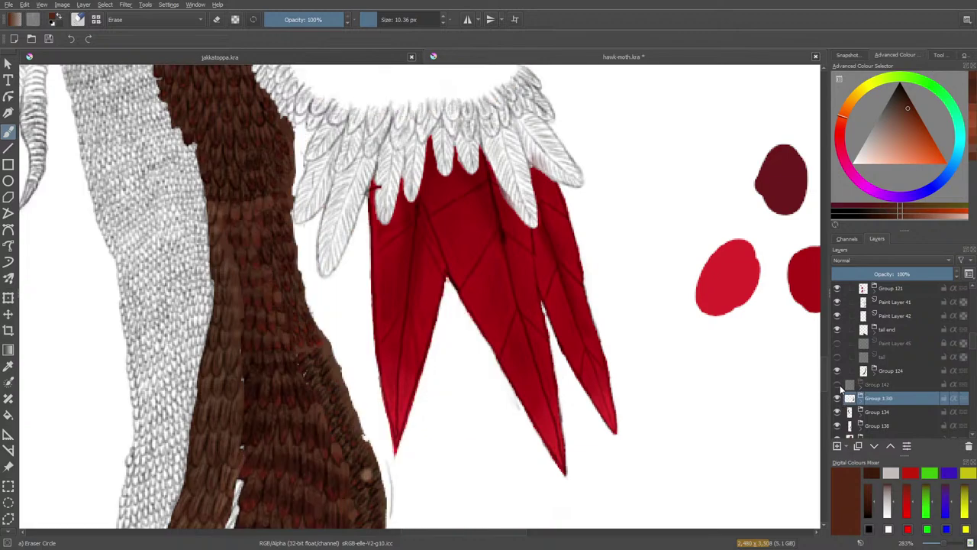
pyautogui.click(838, 386)
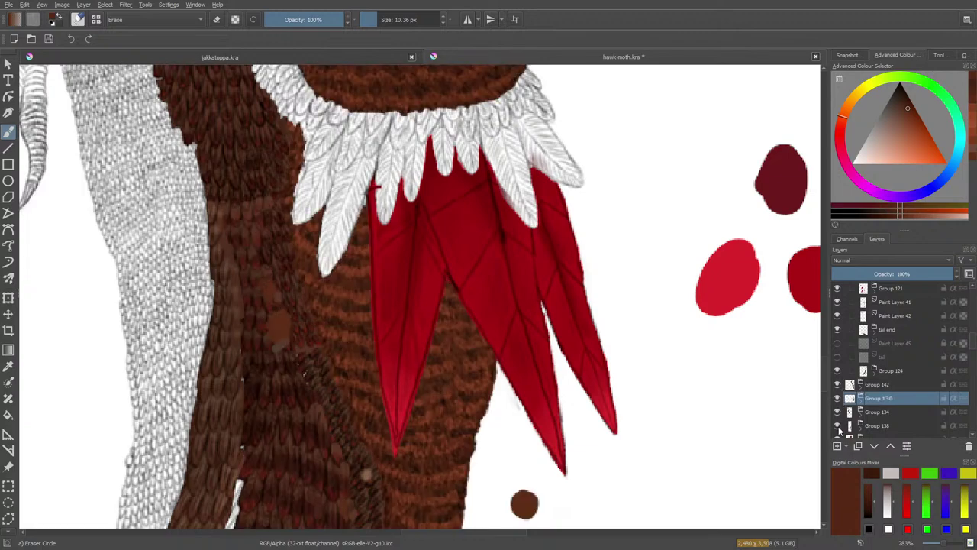
pyautogui.click(838, 425)
pyautogui.click(837, 424)
# - Hide and reshow Group 130 to check its overlap, and move it down to beneath Group 138
pyautogui.click(837, 398)
pyautogui.click(839, 399)
pyautogui.click(838, 398)
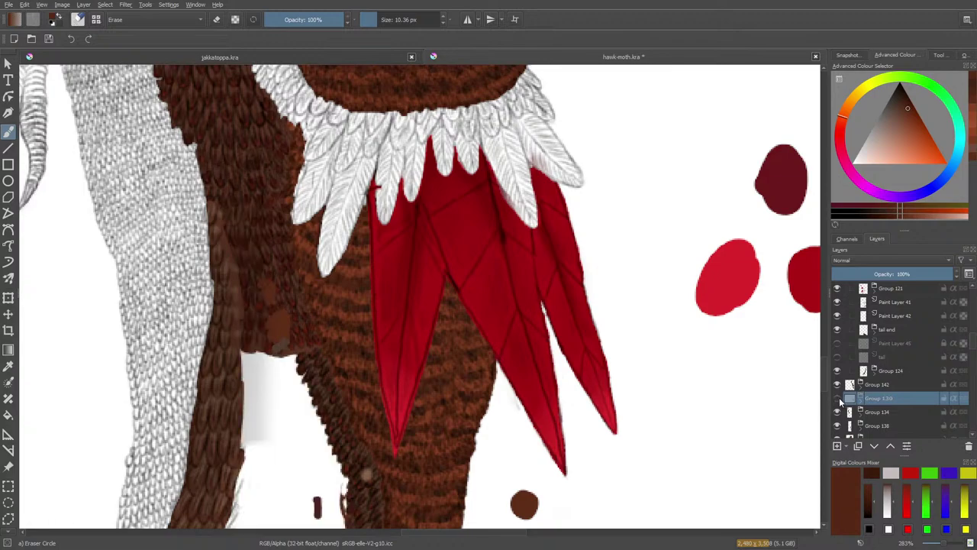
pyautogui.click(837, 398)
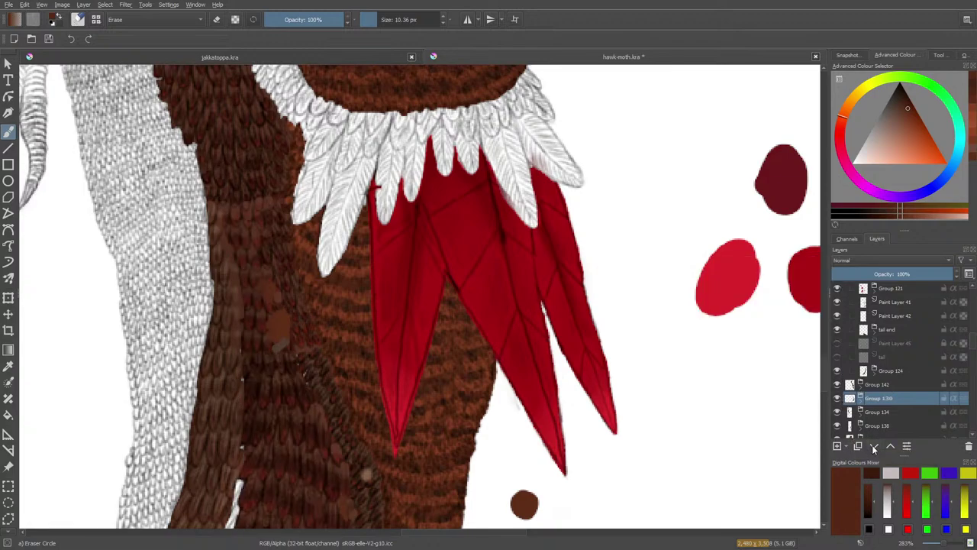
pyautogui.click(874, 447)
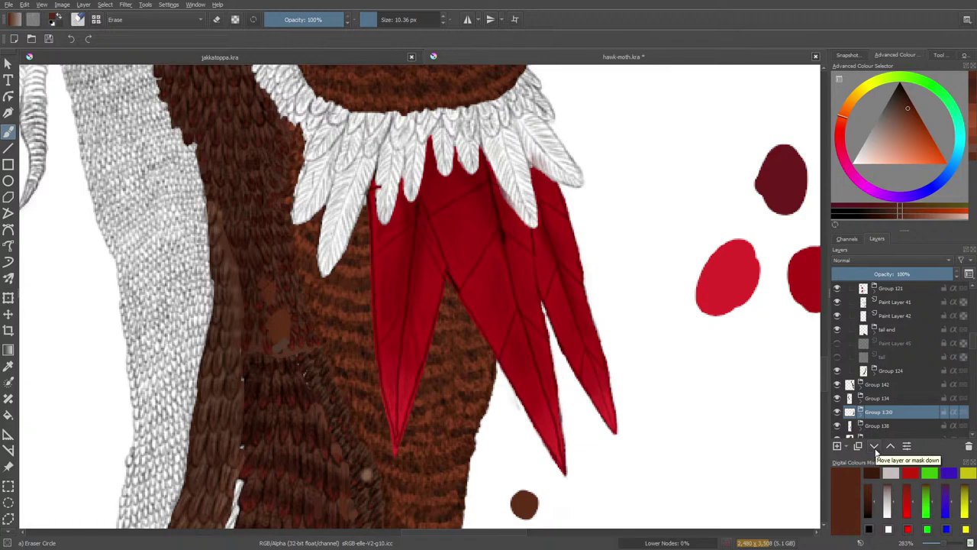
pyautogui.click(874, 446)
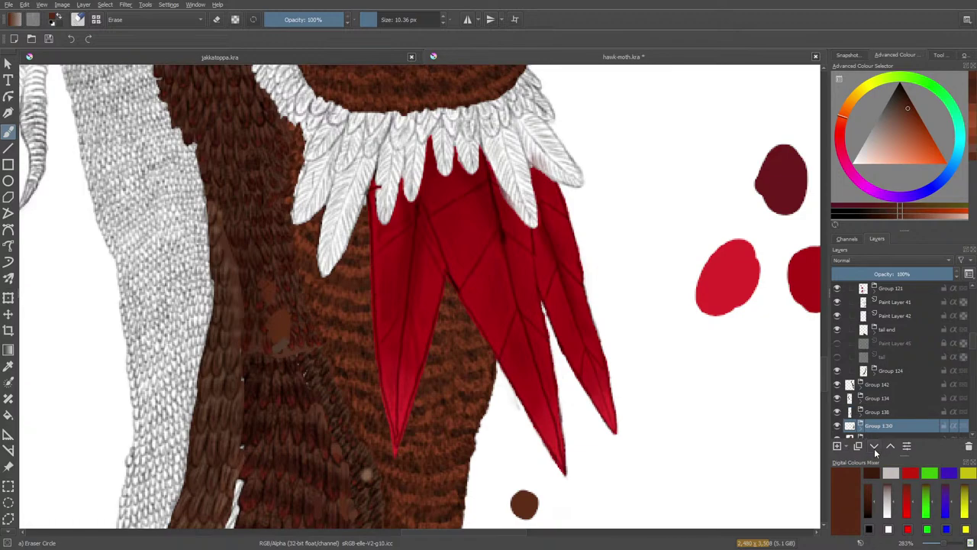
# - Wrap Group 142 in a new parent group using Quick Group
pyautogui.rightClick(868, 388)
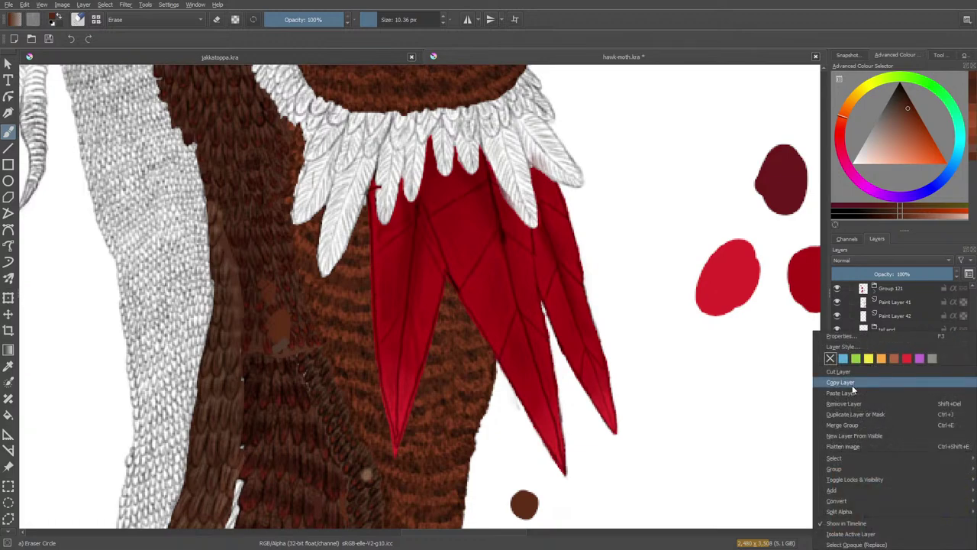
pyautogui.moveTo(832, 468)
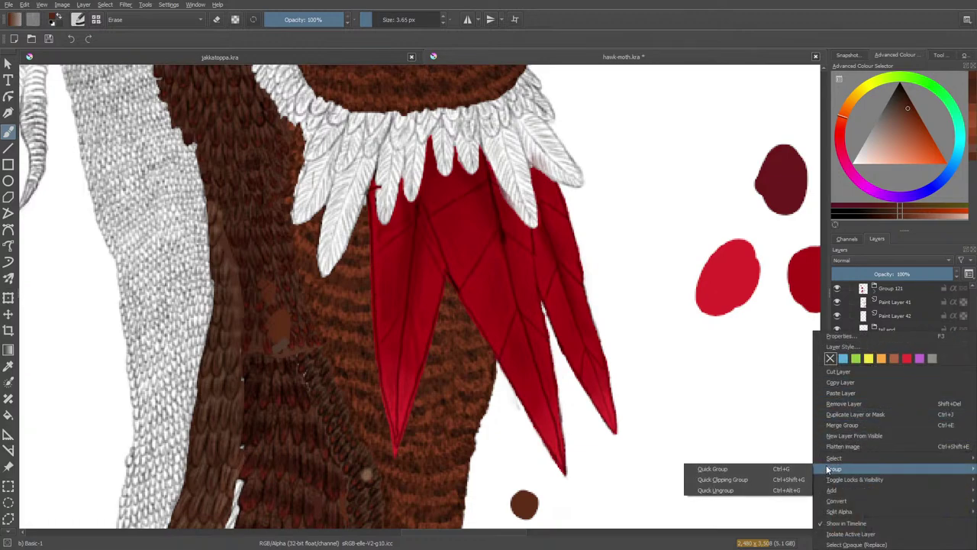
pyautogui.click(779, 468)
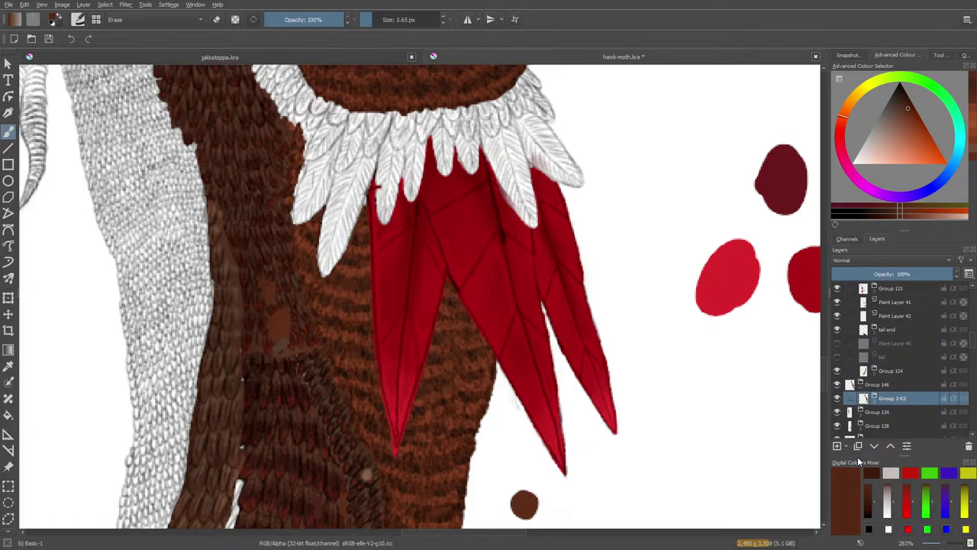
# - Move Group 134, Group 138 and Group 130 up into Group 146, in that order beneath Group 142
pyautogui.click(880, 413)
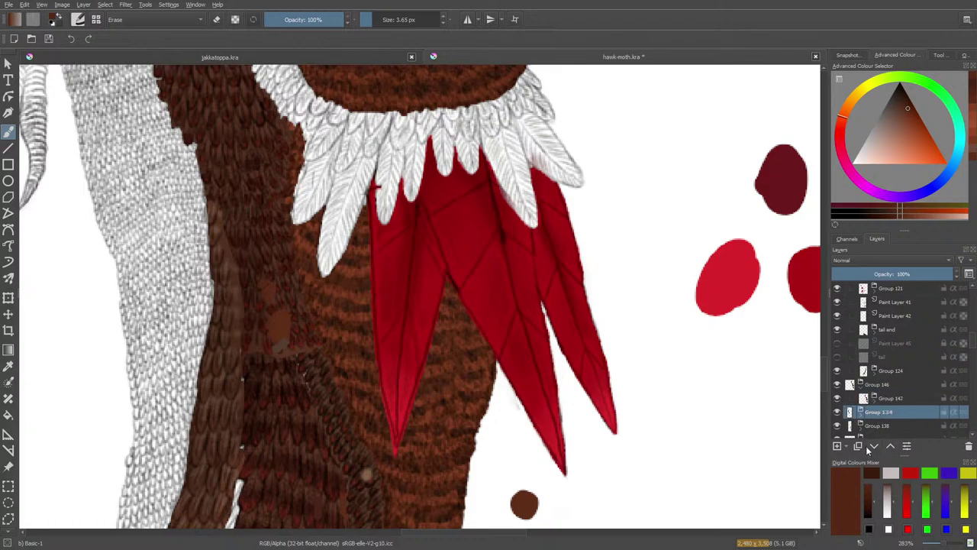
pyautogui.moveTo(868, 427); pyautogui.dragTo(858, 453)
pyautogui.click(862, 428)
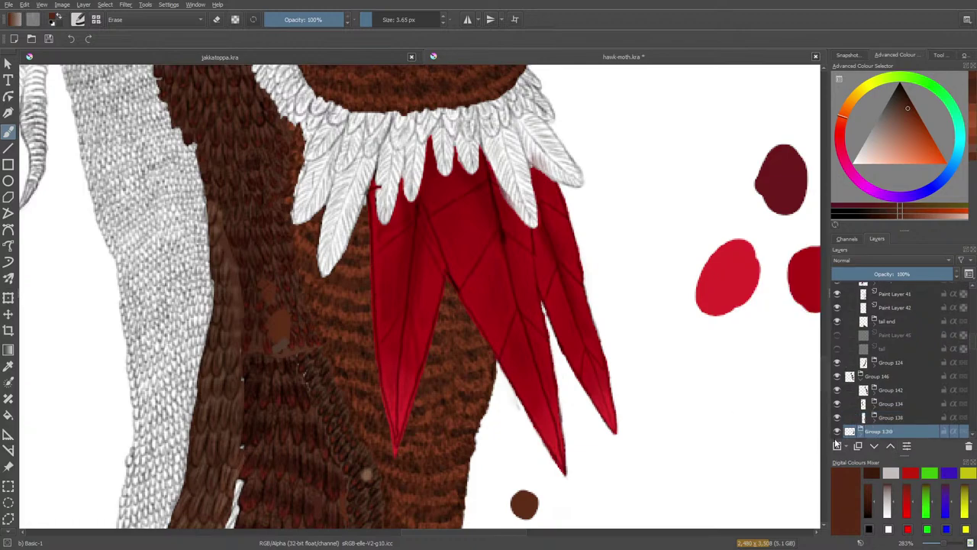
pyautogui.click(841, 431)
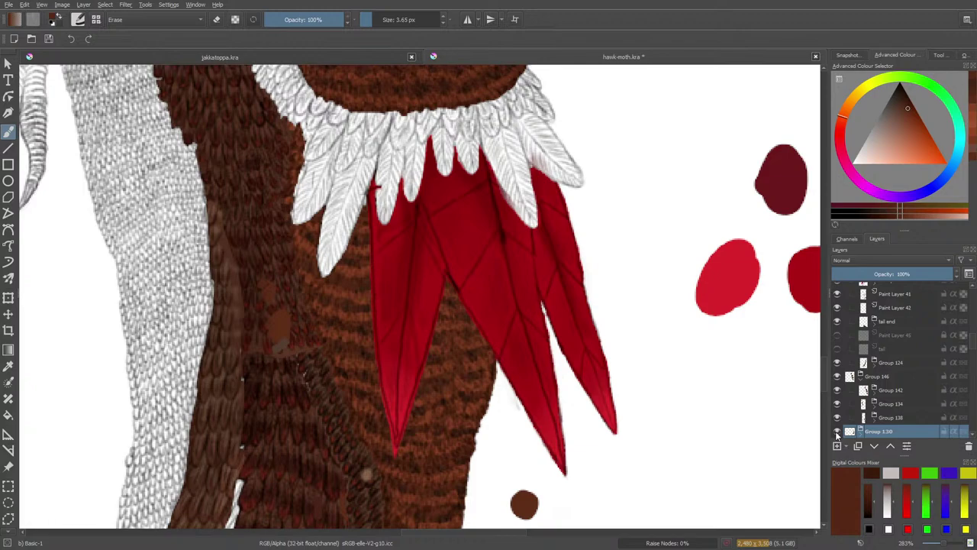
pyautogui.click(836, 432)
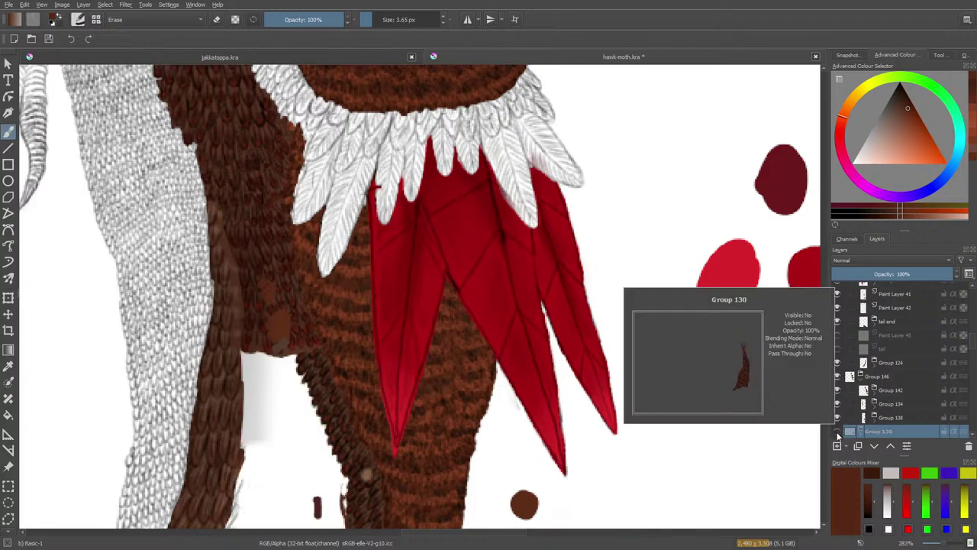
pyautogui.click(837, 432)
pyautogui.click(889, 447)
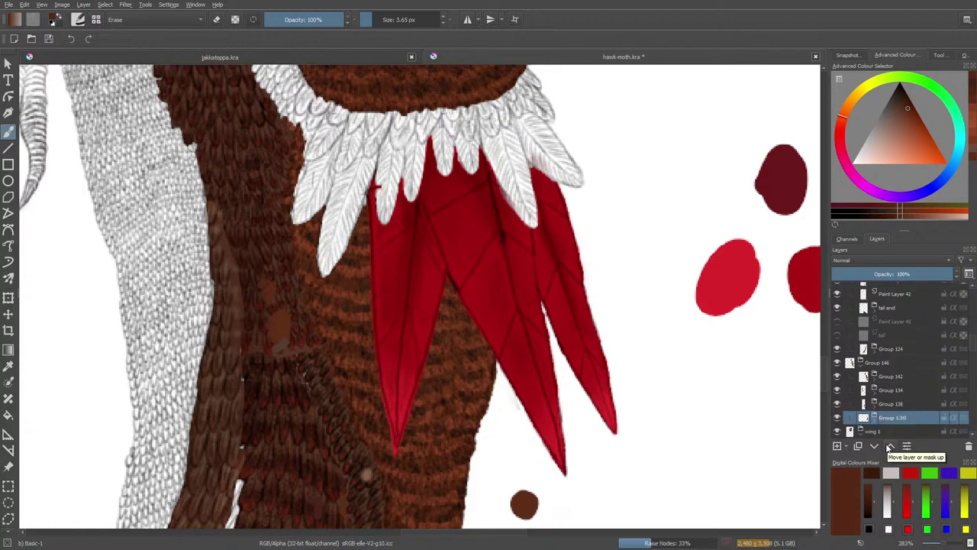
# - Check the artwork in Group 121, tail end, Paint Layer 42 and Paint Layer 41 by hiding and reshowing each
pyautogui.scroll(2, 975, 345)
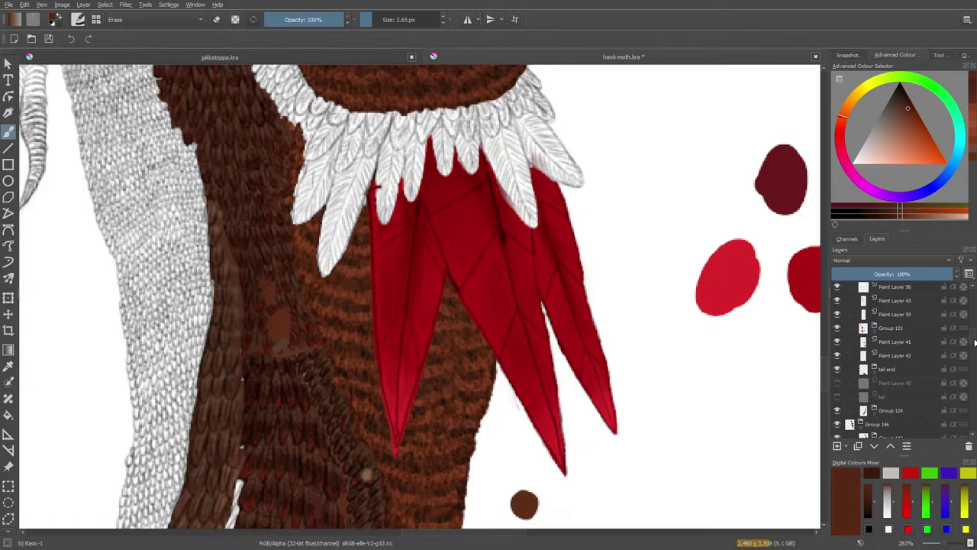
pyautogui.click(837, 328)
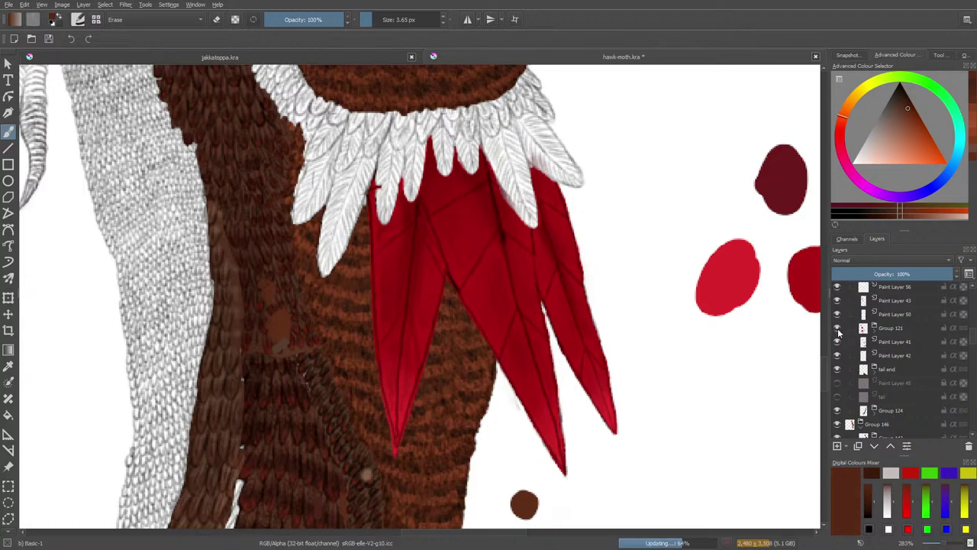
pyautogui.click(836, 328)
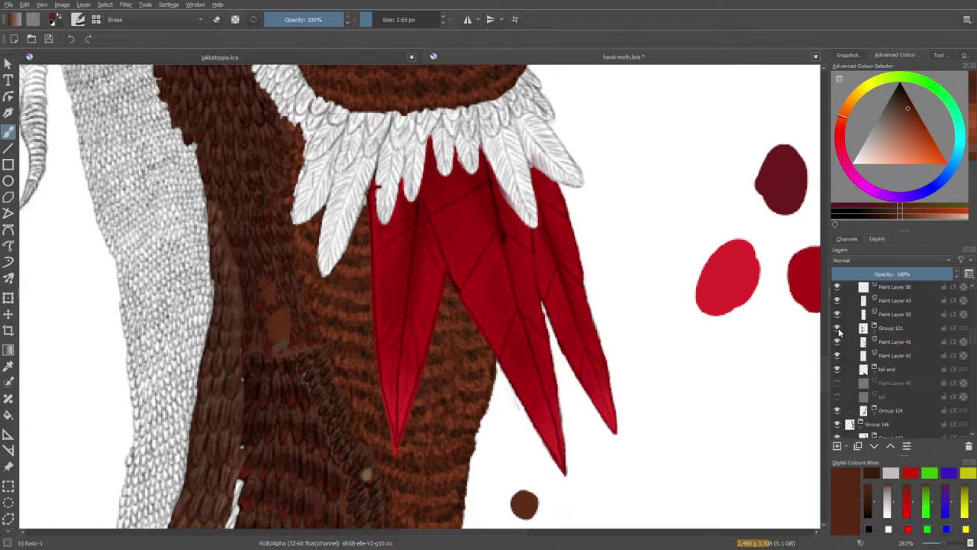
pyautogui.click(838, 371)
pyautogui.click(838, 369)
pyautogui.click(838, 356)
pyautogui.click(838, 355)
pyautogui.click(837, 343)
pyautogui.click(838, 342)
# - Check what hairy 2, Paint Layer 55 and the whole tail group contain by hiding and reshowing each
pyautogui.scroll(1, 832, 347)
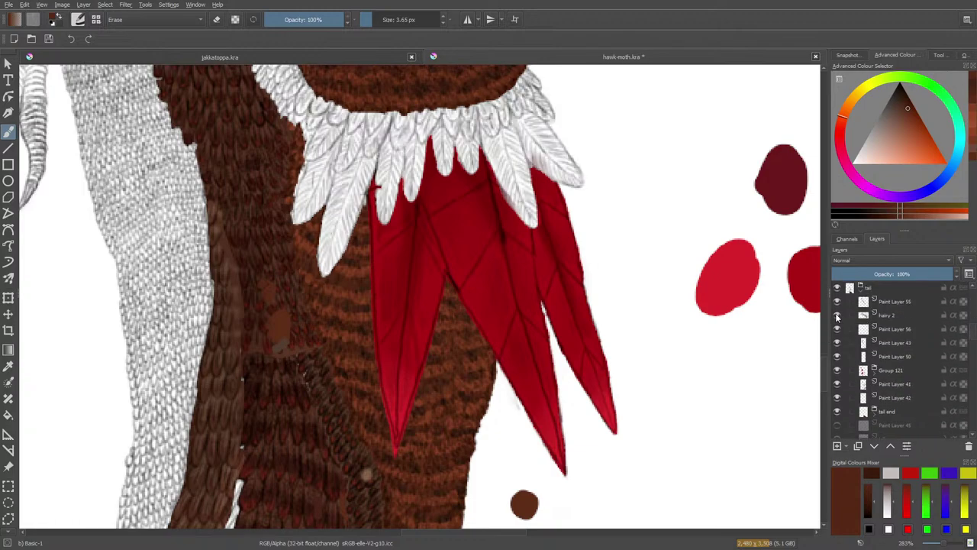
pyautogui.click(837, 315)
pyautogui.click(837, 315)
pyautogui.click(837, 303)
pyautogui.click(837, 303)
pyautogui.click(837, 289)
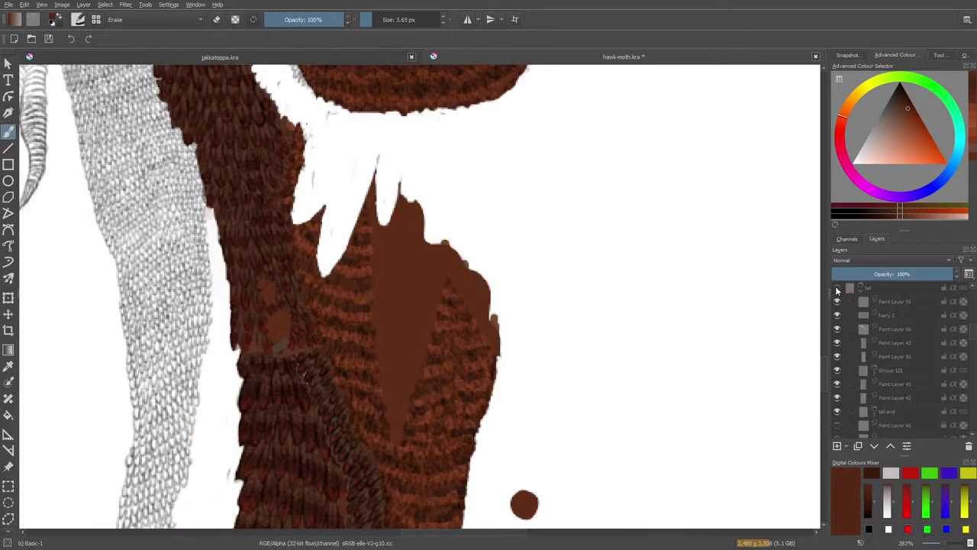
pyautogui.click(837, 290)
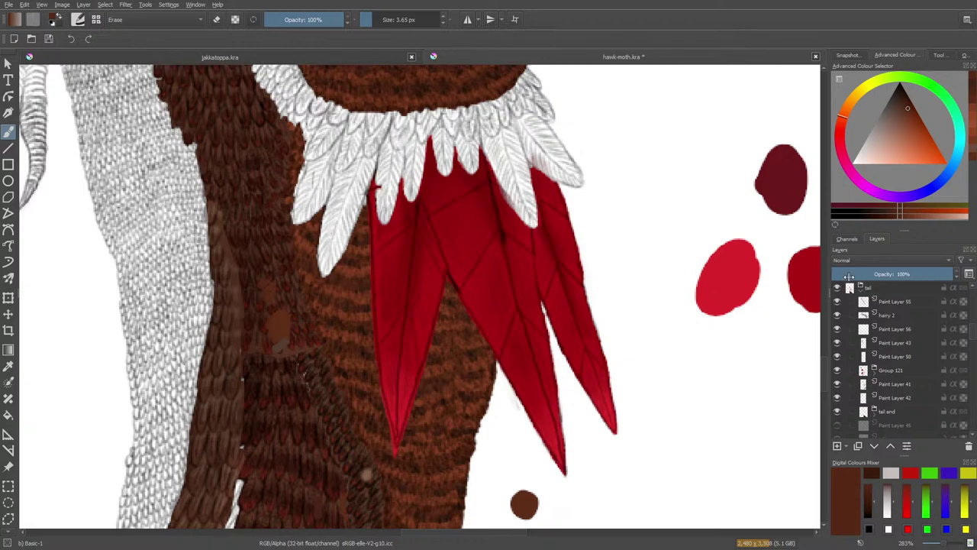
pyautogui.scroll(2, 861, 359)
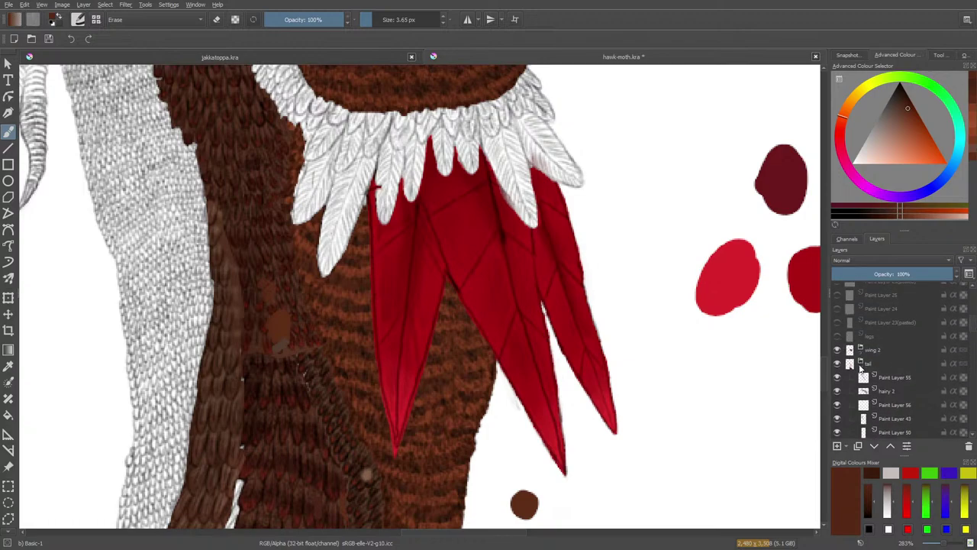
# - Collapse the tail group and check what Group 142, Group 130 and Group 138 contain by hiding and reshowing each
pyautogui.click(860, 364)
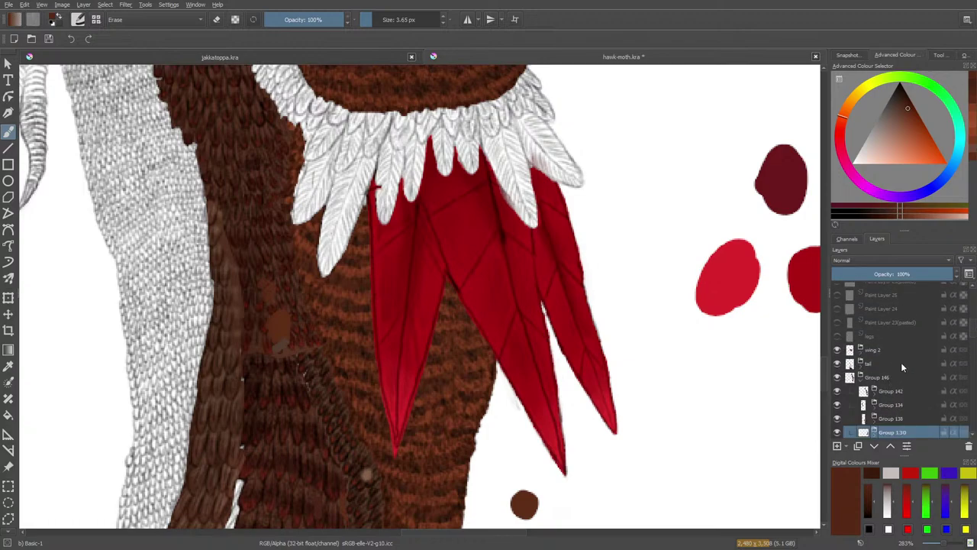
pyautogui.click(836, 391)
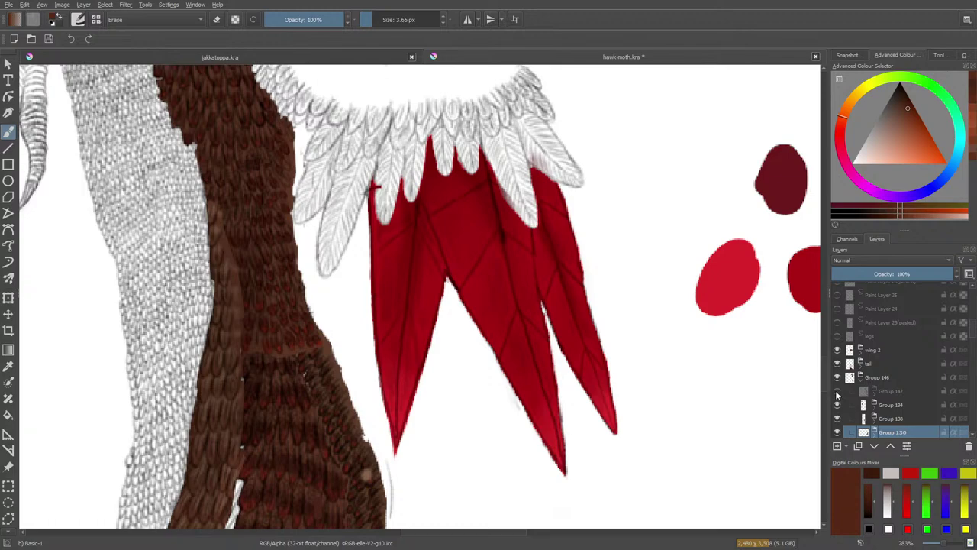
pyautogui.click(837, 391)
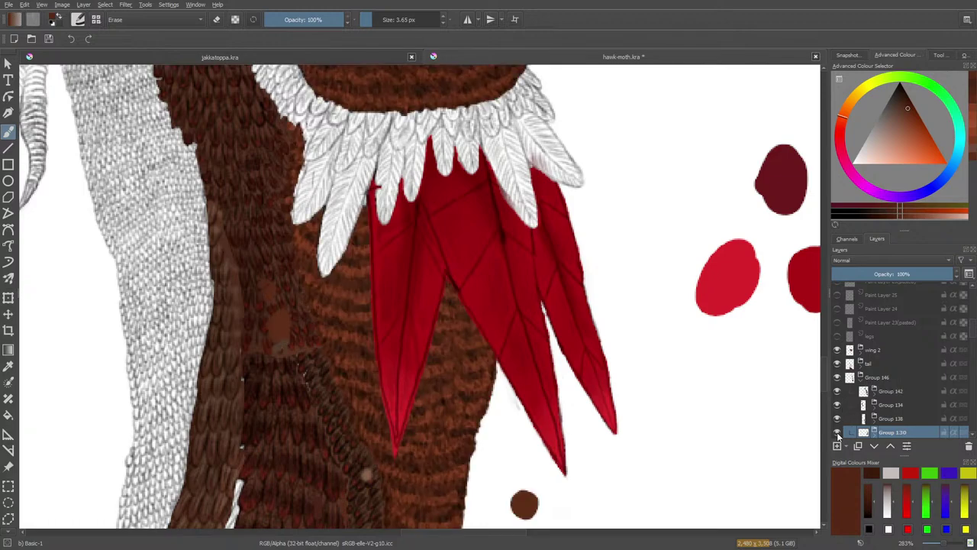
pyautogui.click(837, 432)
pyautogui.click(837, 432)
pyautogui.click(837, 419)
pyautogui.click(837, 419)
# - Compare how Group 134, Group 142 and Group 138 overlap by toggling their visibility, leaving all three shown and Group 134 selected
pyautogui.click(836, 408)
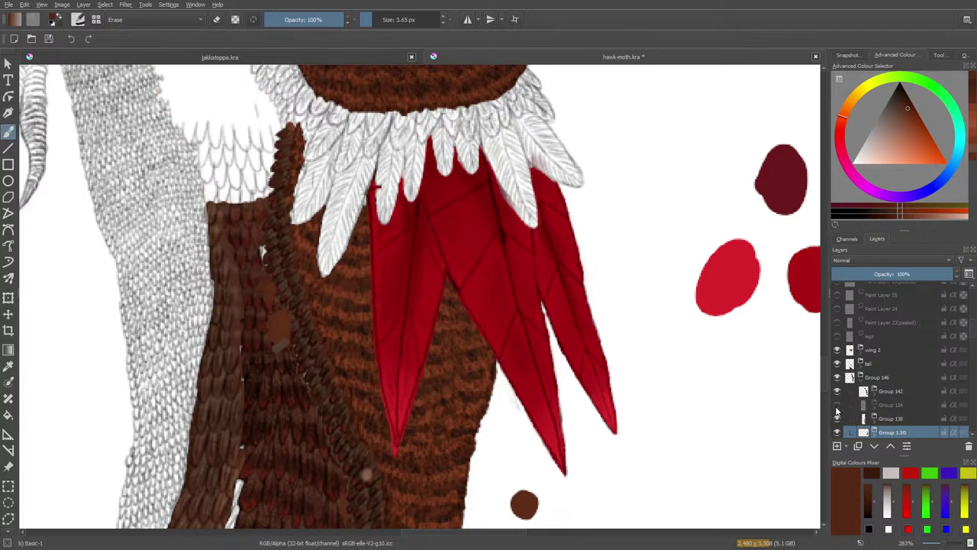
pyautogui.click(837, 391)
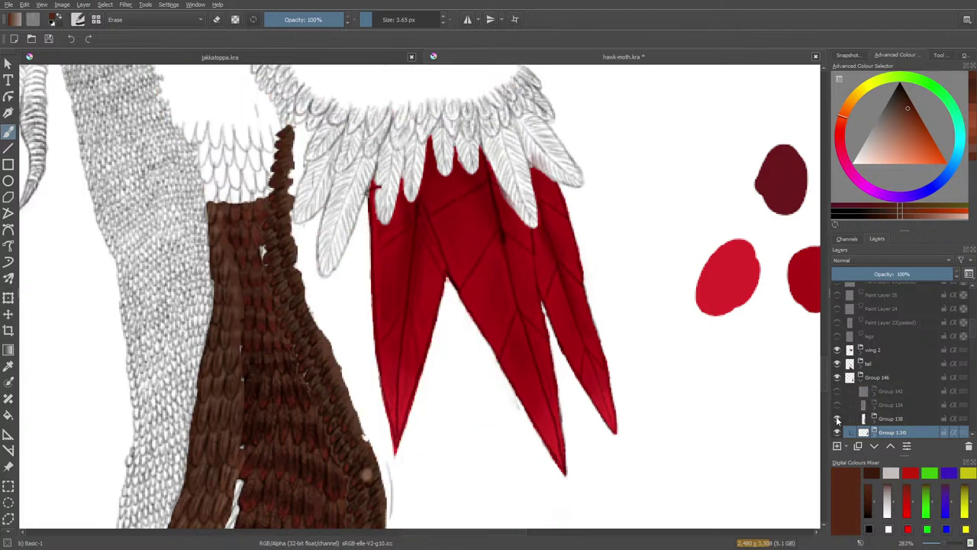
pyautogui.click(836, 419)
pyautogui.click(837, 419)
pyautogui.click(844, 406)
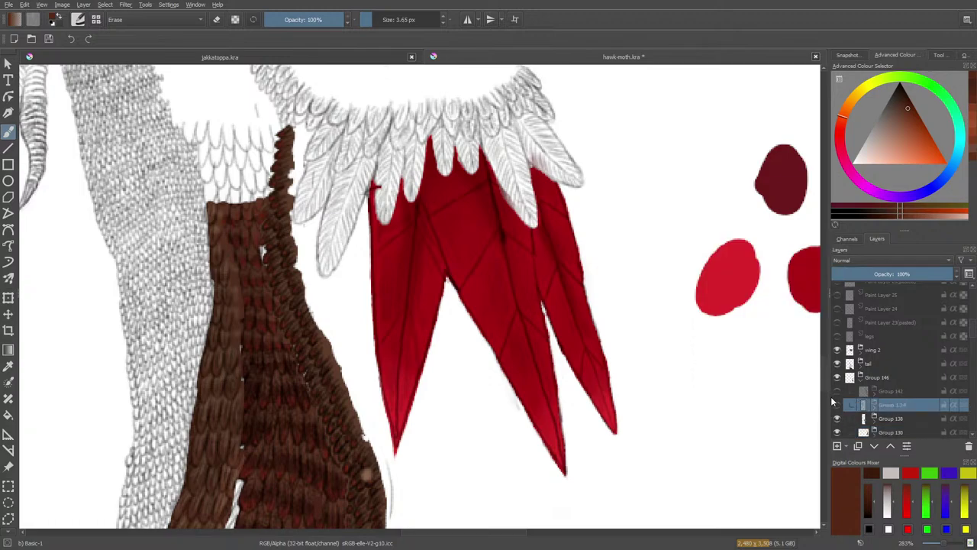
pyautogui.click(836, 391)
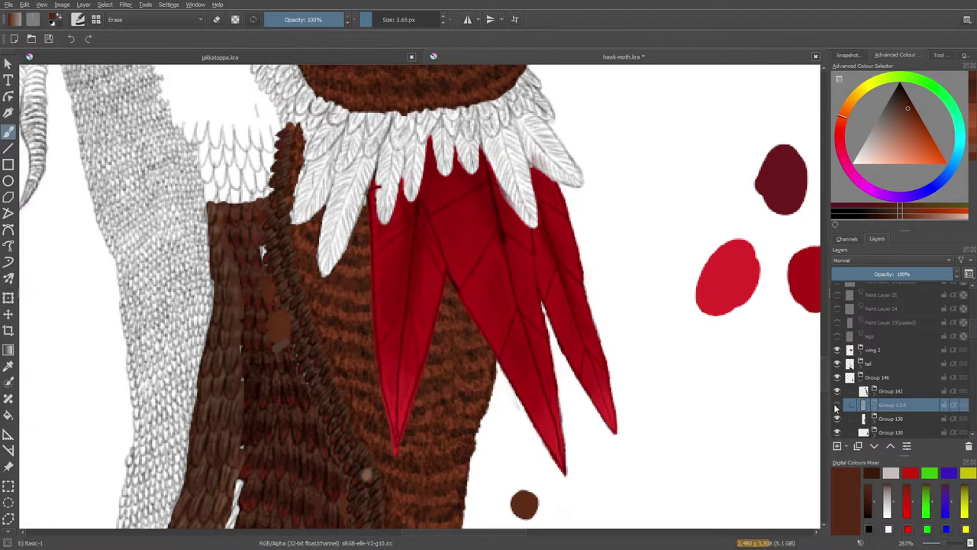
pyautogui.click(836, 390)
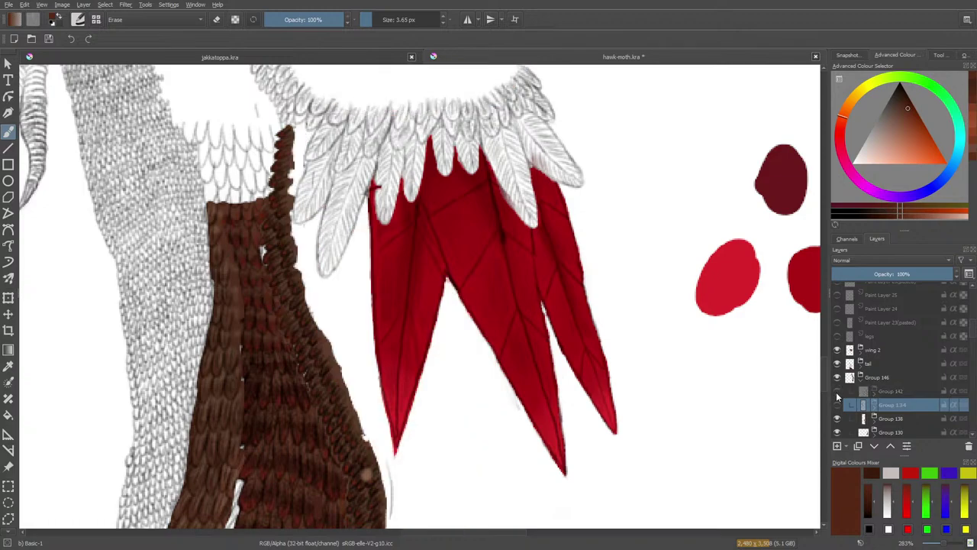
pyautogui.click(837, 390)
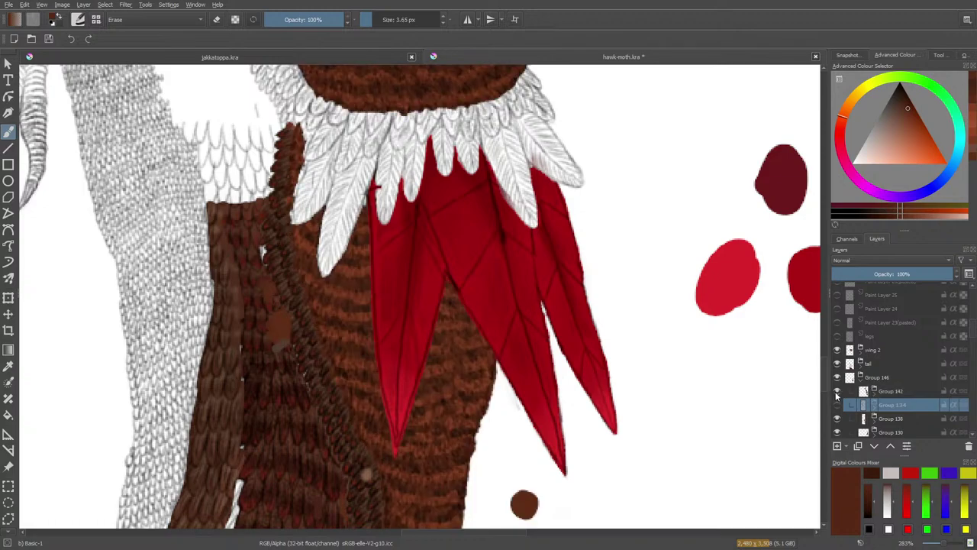
pyautogui.click(835, 391)
pyautogui.click(836, 391)
pyautogui.click(836, 406)
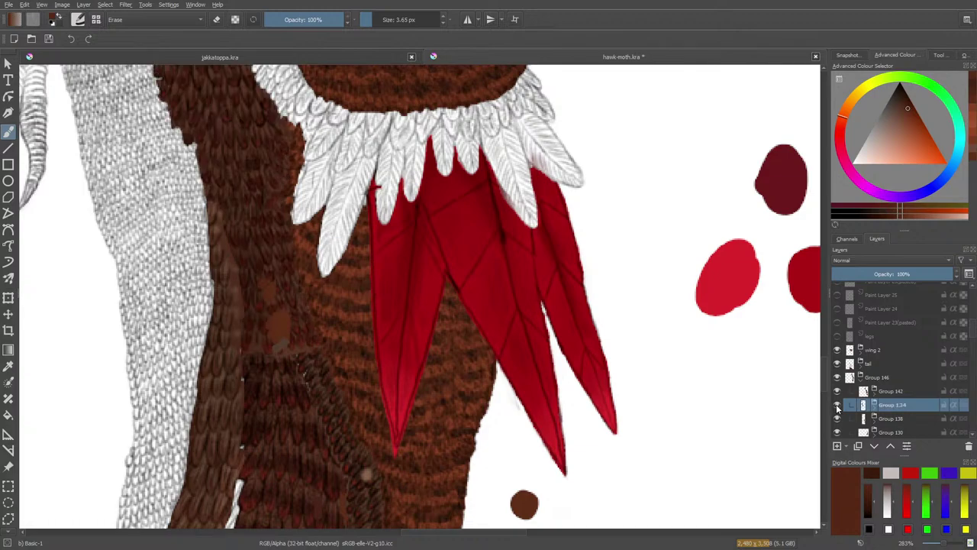
# - Move Group 134 down beneath Group 138 and save the hawk-moth document
pyautogui.click(873, 447)
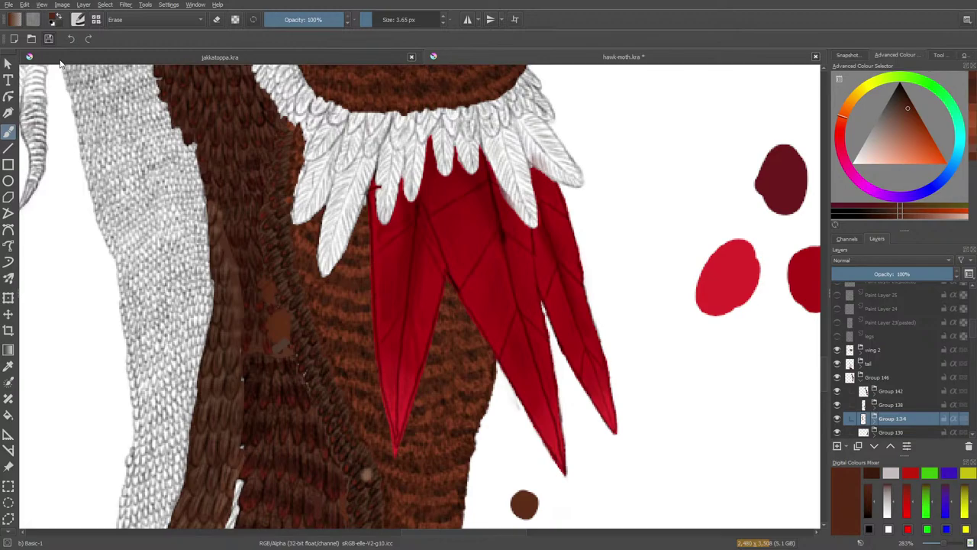
pyautogui.click(48, 39)
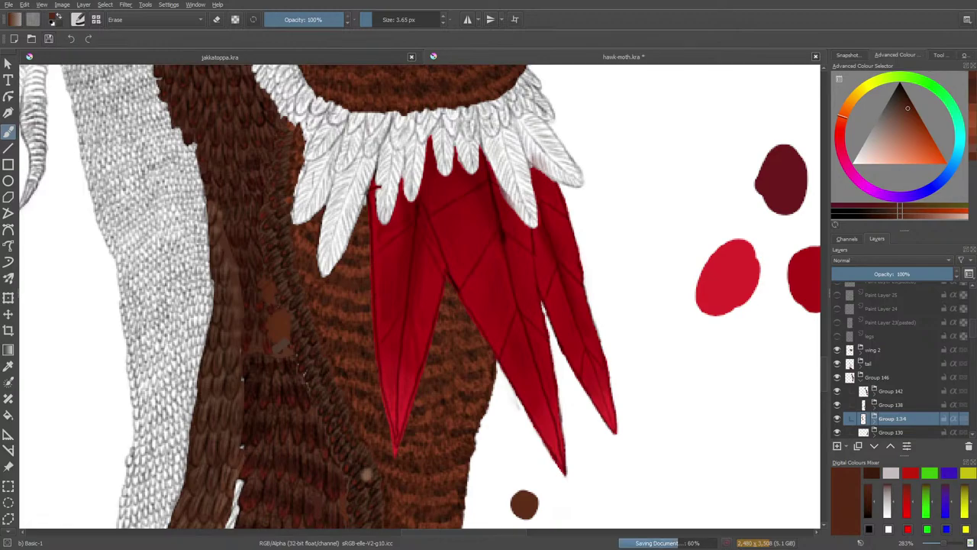
# - Examine the hawk-moth's body scales, white feathers, wings and tail up close and as a whole picture
pyautogui.scroll(-6, 150, 458)
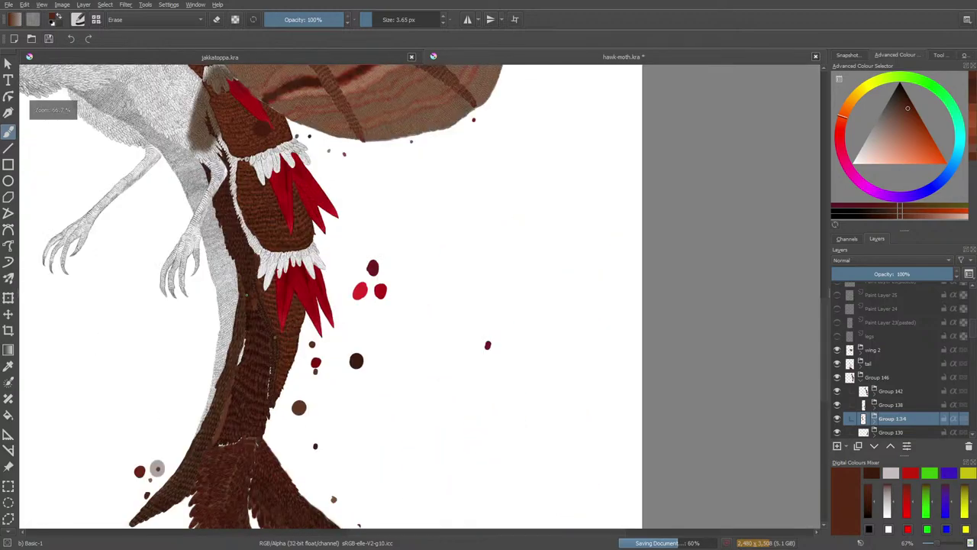
pyautogui.scroll(-3, 150, 459)
pyautogui.scroll(4, 458, 262)
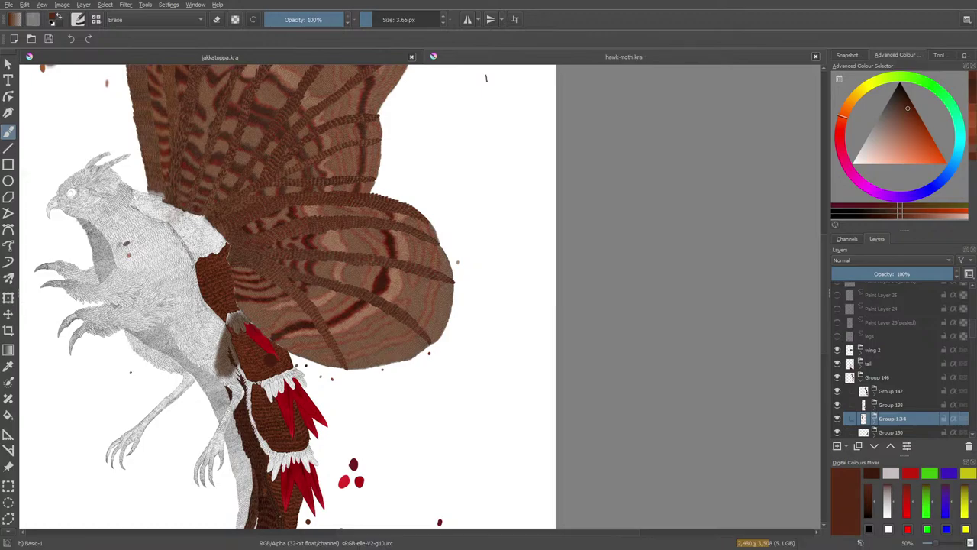
pyautogui.scroll(-3, 130, 371)
pyautogui.scroll(4, 130, 372)
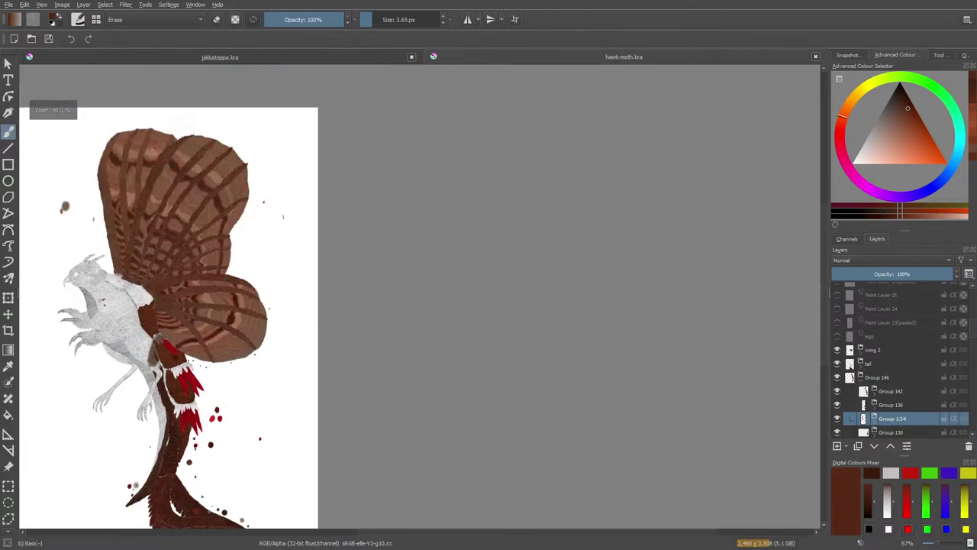
pyautogui.scroll(6, 145, 437)
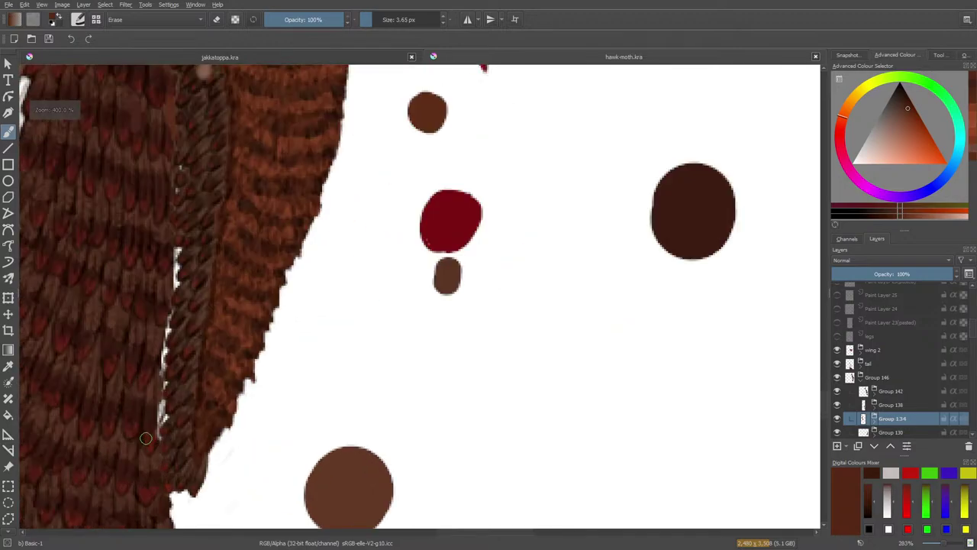
pyautogui.scroll(-8, 145, 437)
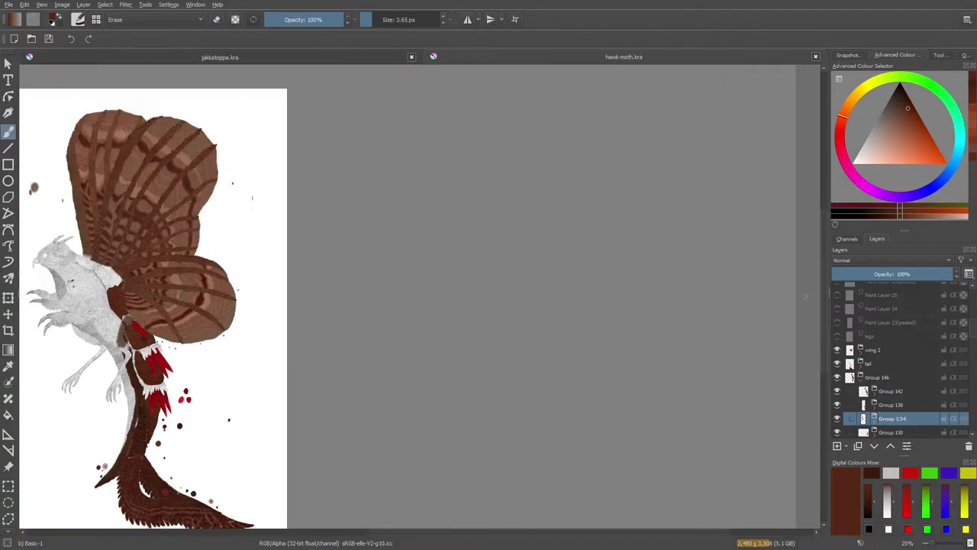
pyautogui.scroll(5, 145, 438)
pyautogui.scroll(-7, 145, 437)
pyautogui.scroll(1, 145, 437)
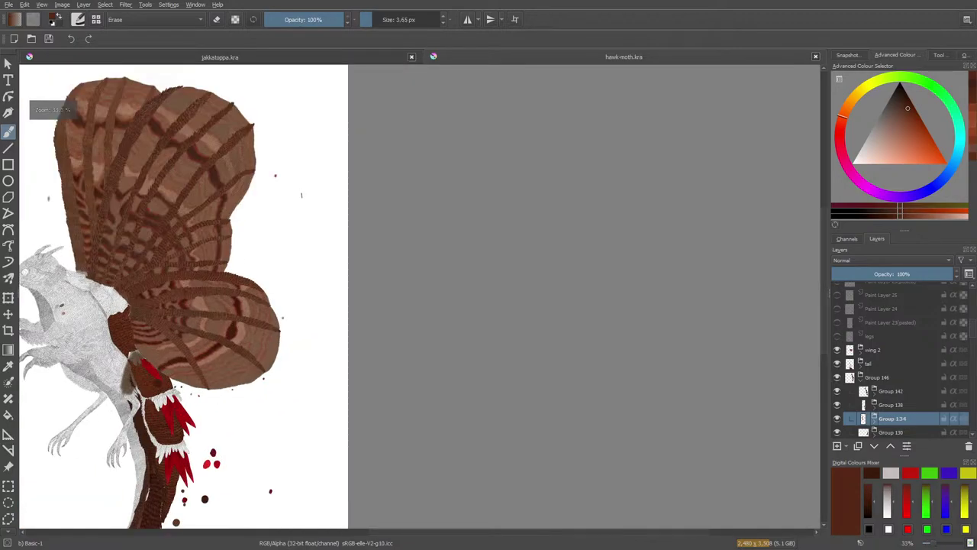
pyautogui.scroll(2, 145, 438)
pyautogui.scroll(1, 145, 437)
pyautogui.scroll(-1, 145, 438)
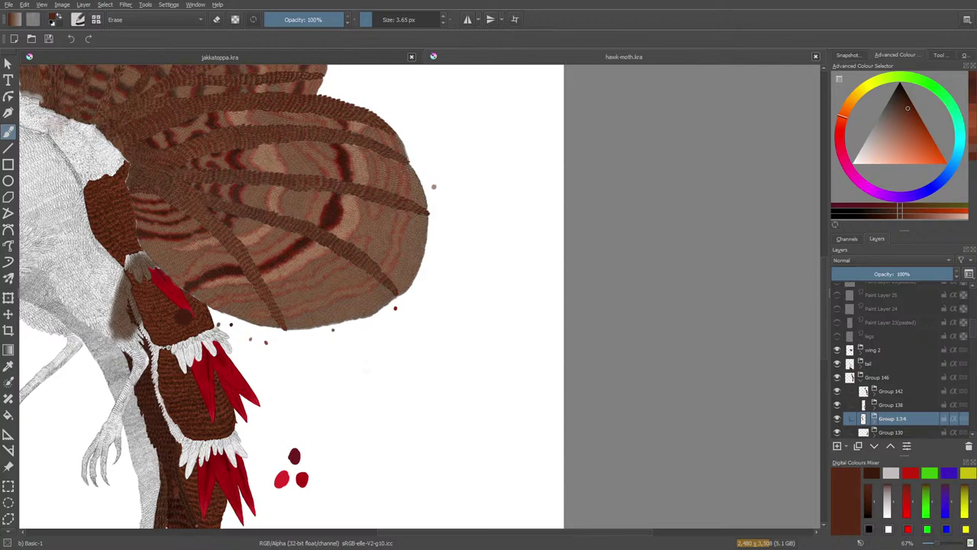
pyautogui.scroll(-4, 311, 238)
pyautogui.scroll(10, 311, 238)
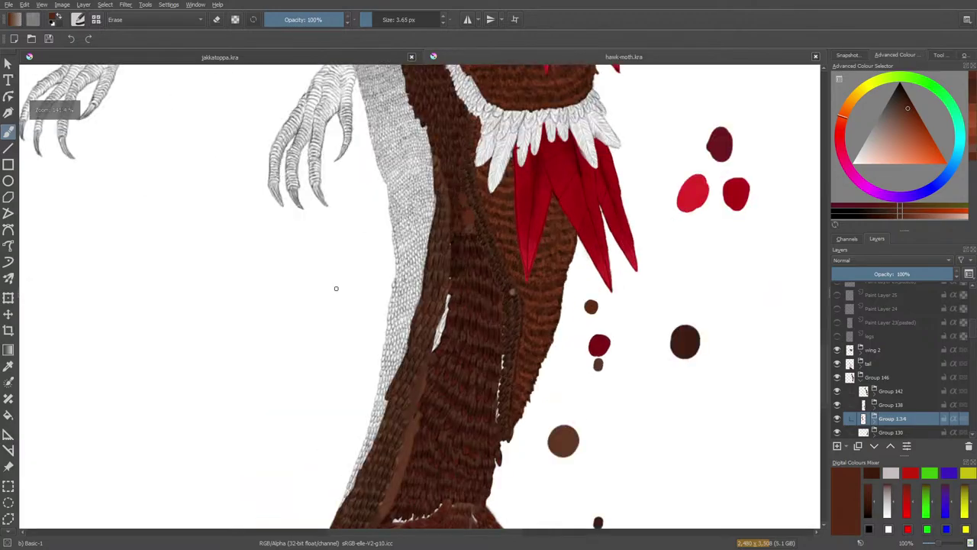
pyautogui.scroll(2, 310, 239)
pyautogui.scroll(-6, 373, 229)
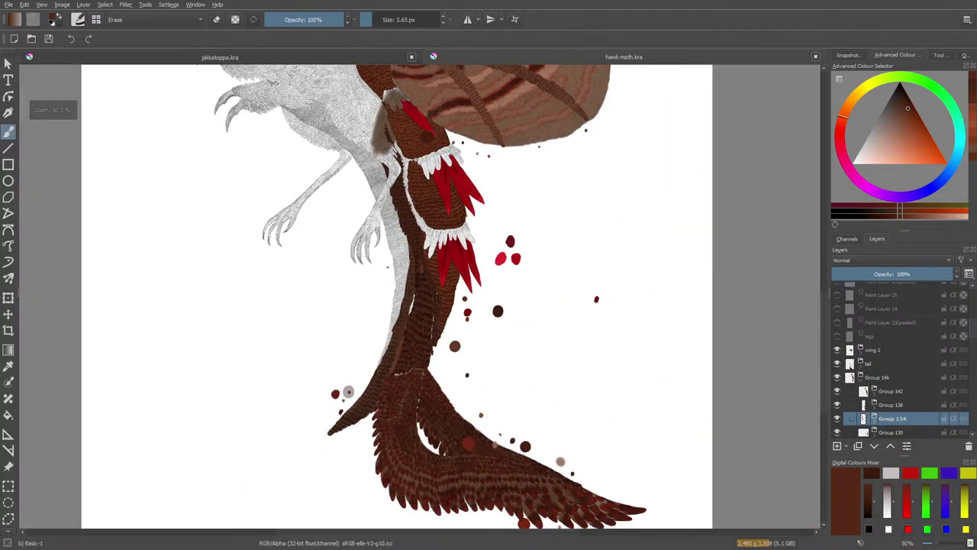
pyautogui.scroll(4, 383, 230)
pyautogui.scroll(-6, 382, 230)
pyautogui.scroll(10, 369, 263)
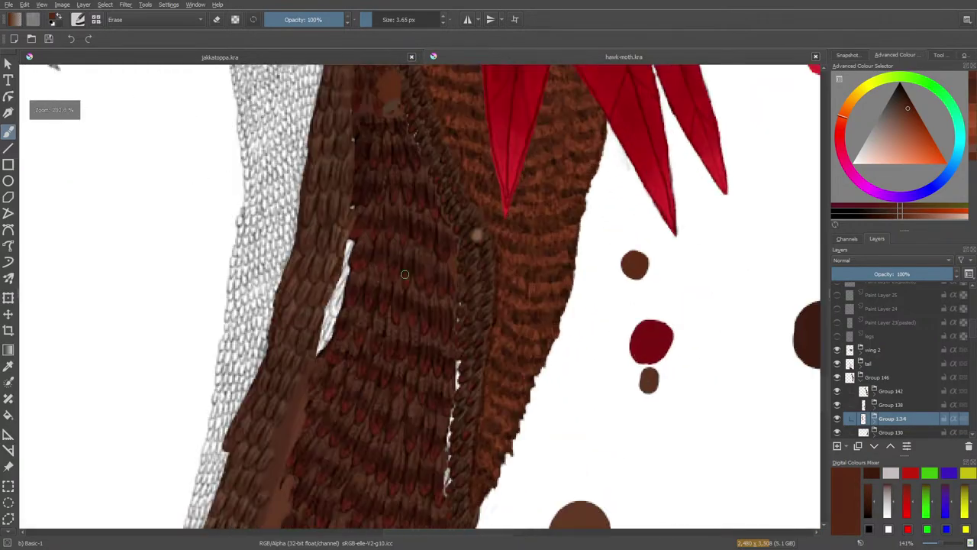
pyautogui.scroll(-6, 369, 262)
pyautogui.scroll(9, 367, 264)
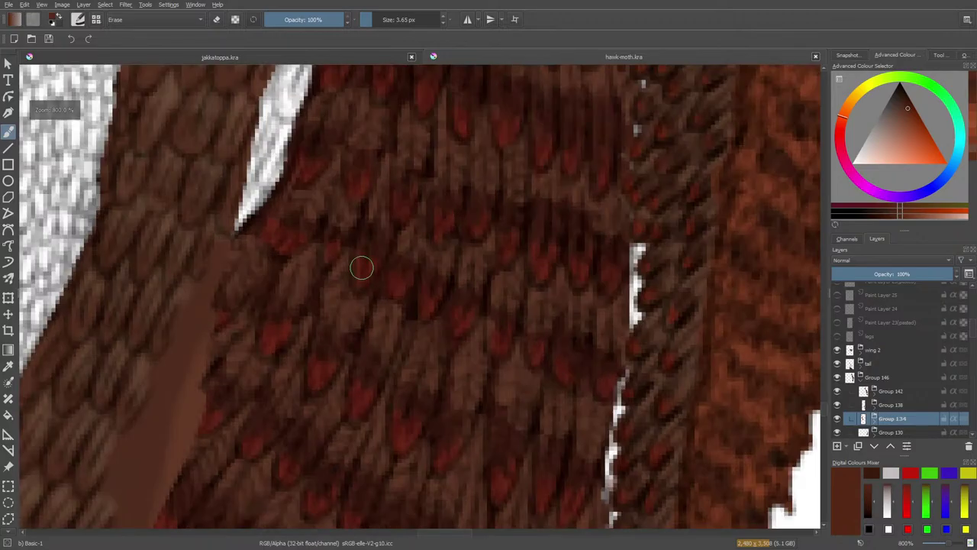
pyautogui.scroll(-3, 427, 307)
pyautogui.scroll(3, 375, 277)
pyautogui.scroll(-6, 190, 392)
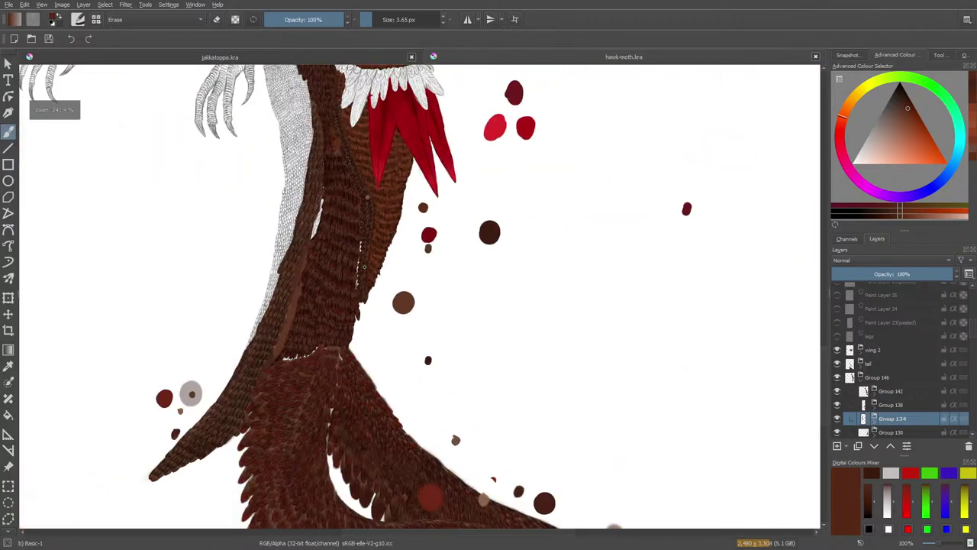
pyautogui.scroll(3, 331, 333)
pyautogui.scroll(2, 332, 334)
pyautogui.scroll(-6, 328, 336)
pyautogui.scroll(5, 463, 357)
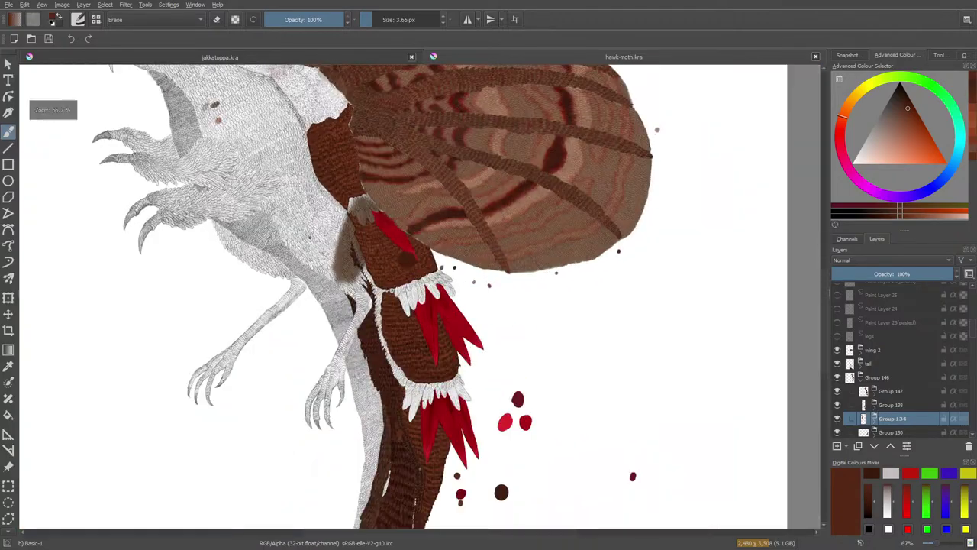
pyautogui.scroll(-5, 464, 356)
pyautogui.scroll(5, 496, 420)
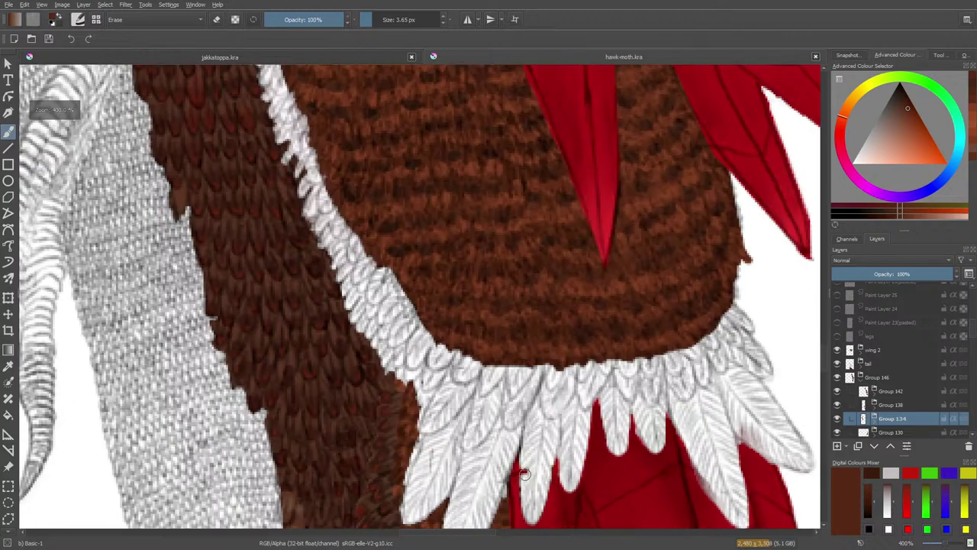
pyautogui.scroll(-1, 520, 474)
pyautogui.scroll(-4, 520, 474)
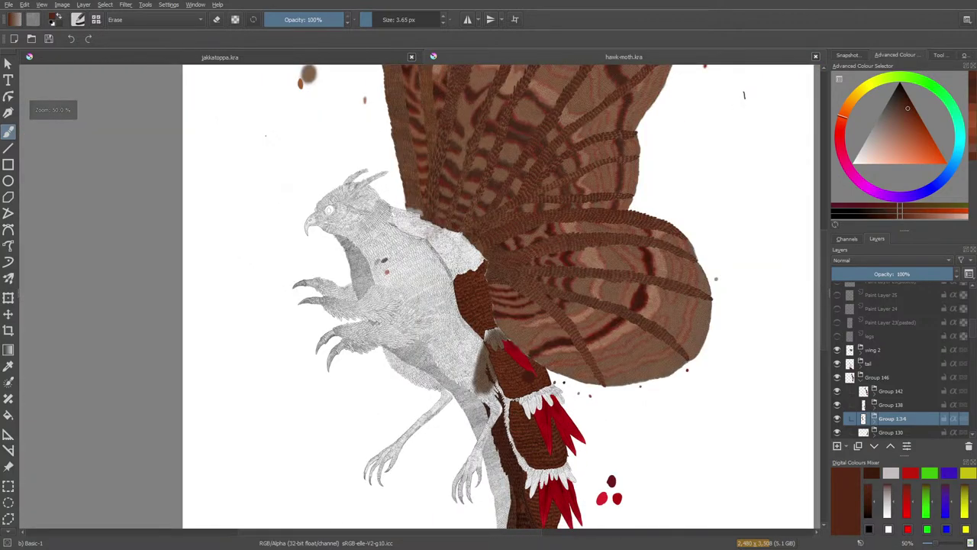
pyautogui.scroll(5, 437, 353)
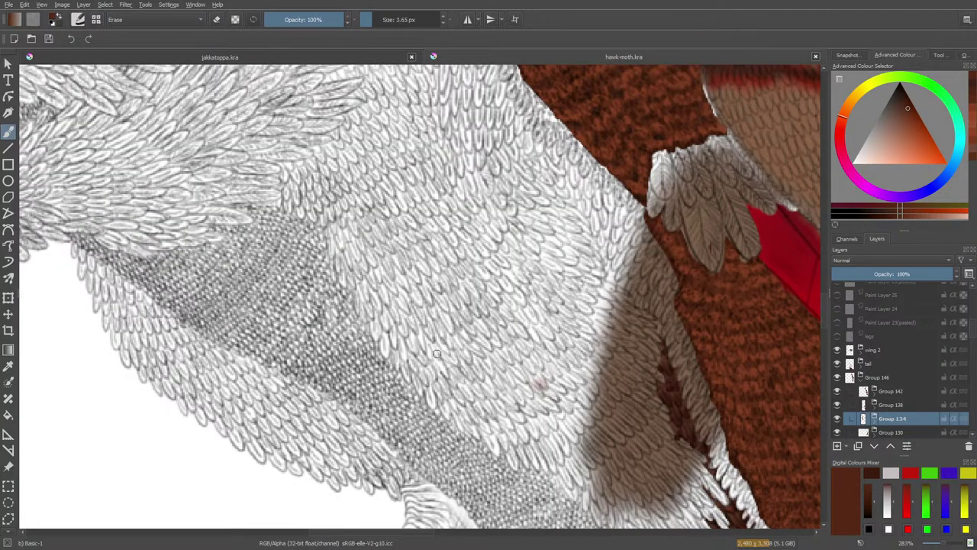
pyautogui.scroll(-7, 436, 353)
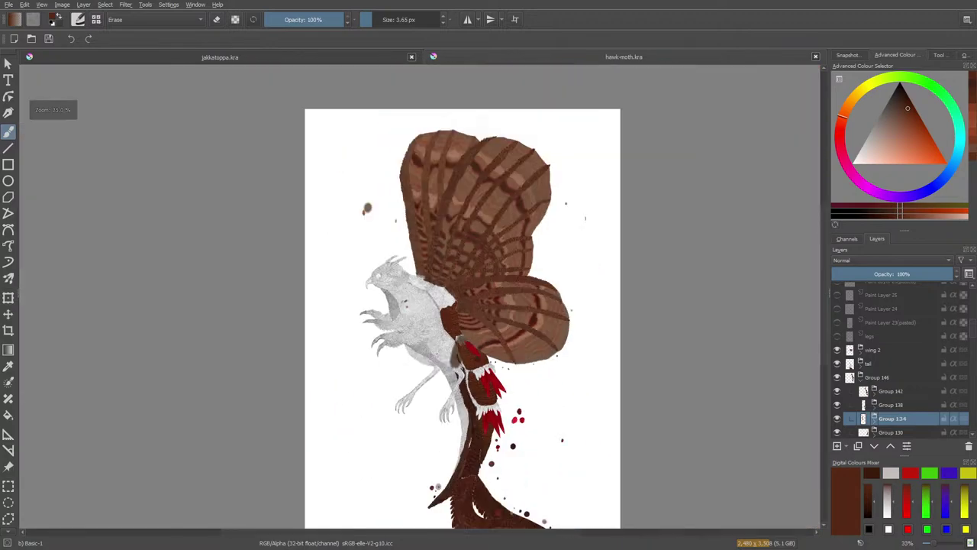
pyautogui.scroll(1, 436, 353)
pyautogui.scroll(-3, 437, 354)
pyautogui.scroll(5, 436, 353)
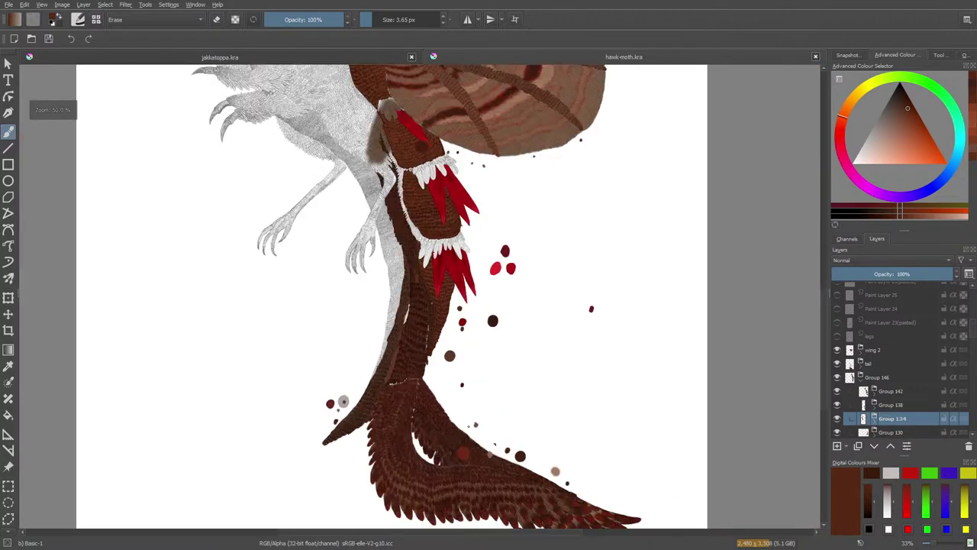
pyautogui.scroll(-3, 436, 354)
pyautogui.scroll(2, 436, 354)
pyautogui.scroll(-2, 436, 354)
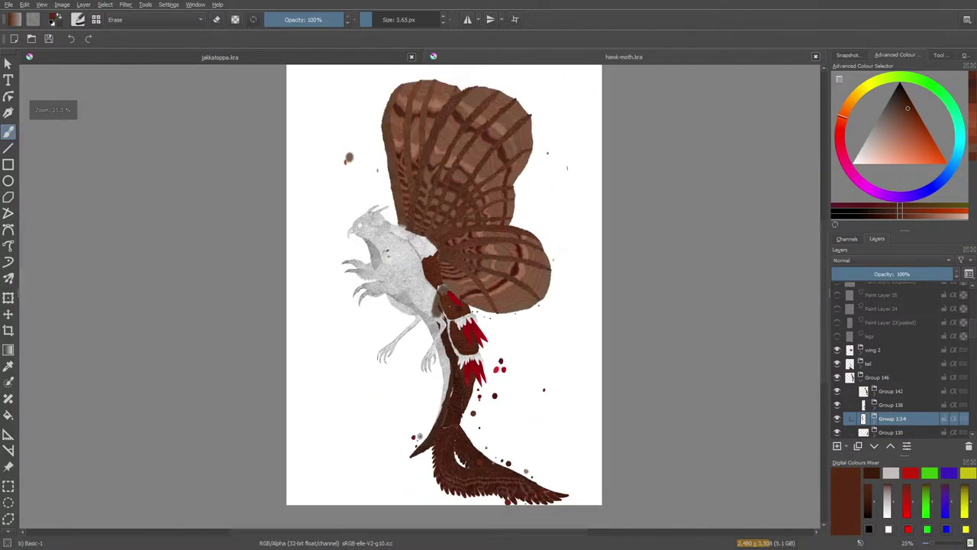
pyautogui.scroll(3, 437, 354)
pyautogui.scroll(-3, 437, 353)
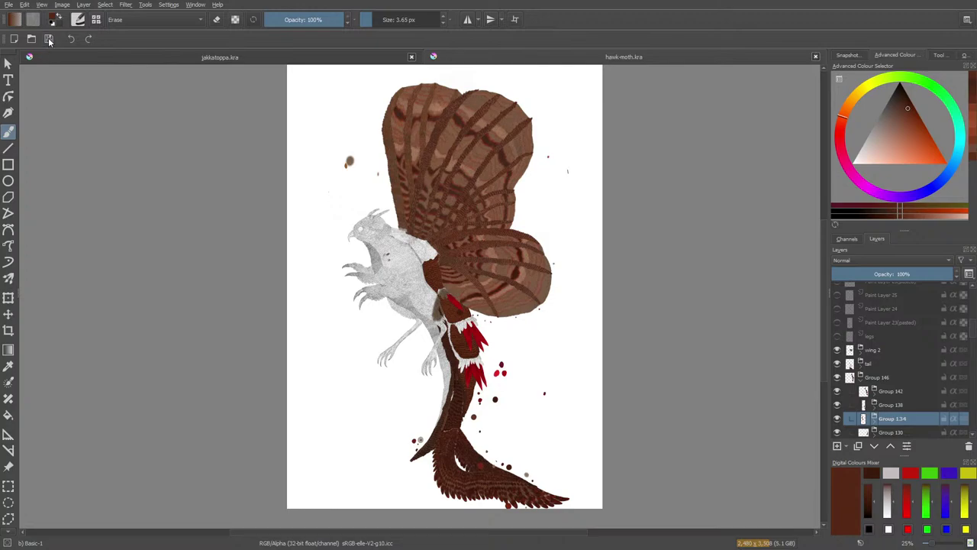
# - Close the jakkatoppa.kra document, keeping hawk-moth.kra open
pyautogui.click(411, 58)
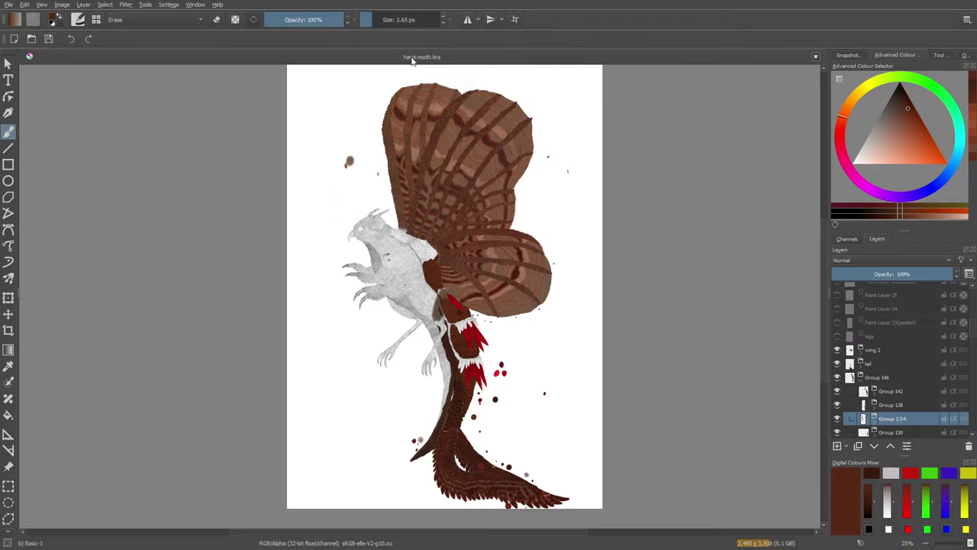